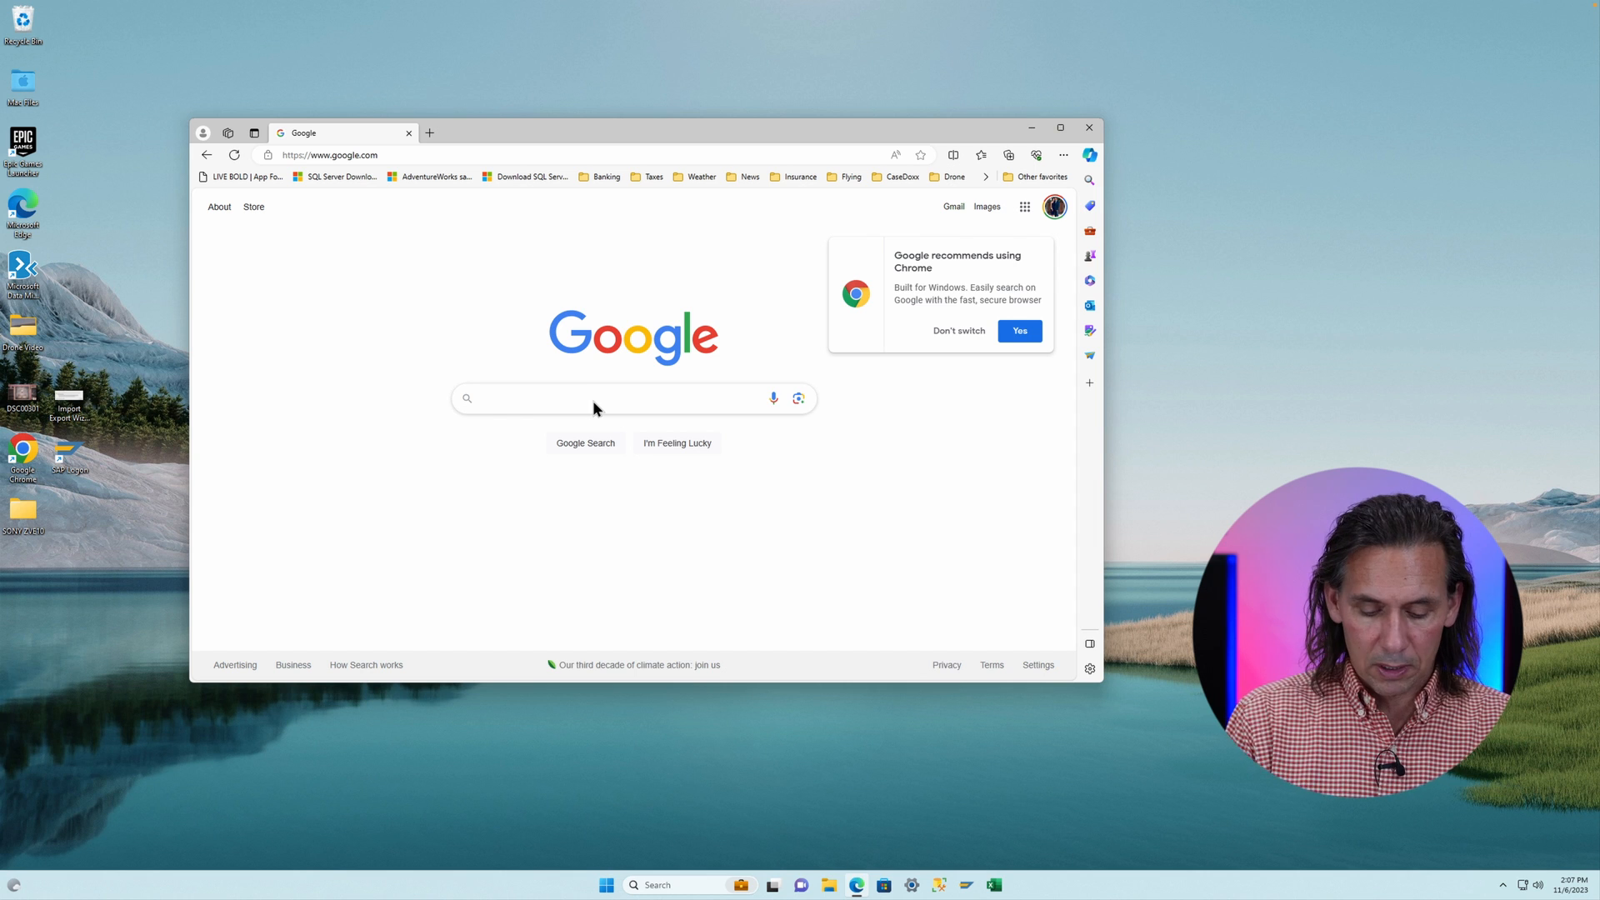
- Search Google for "mysql downlo"
left_click(592, 400)
type("mysql downlo")
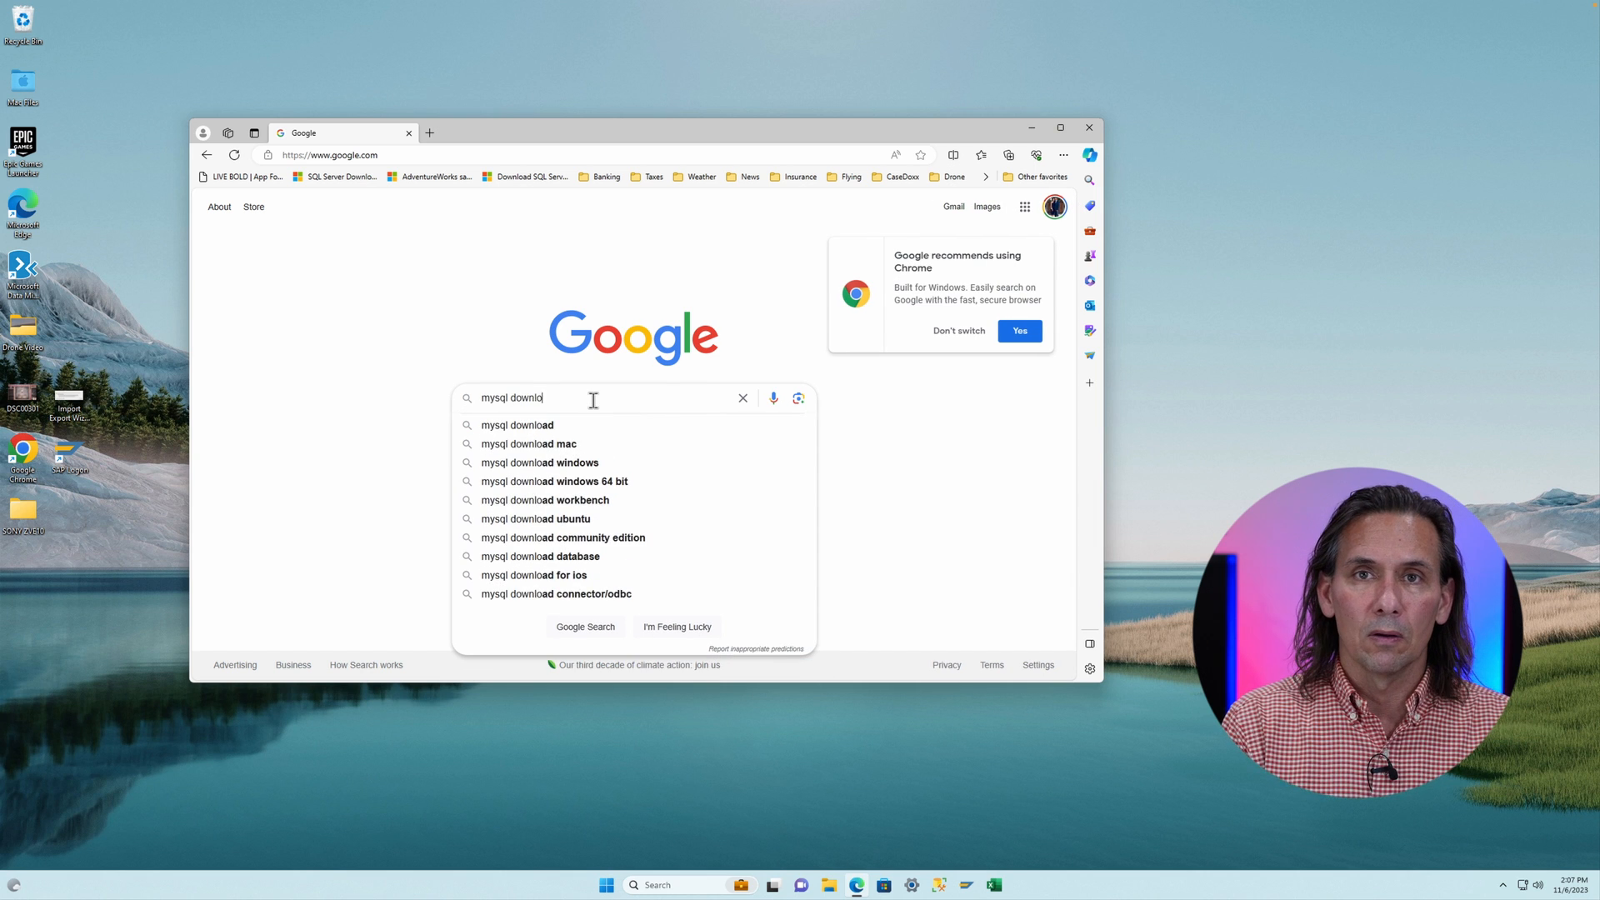
key("Return")
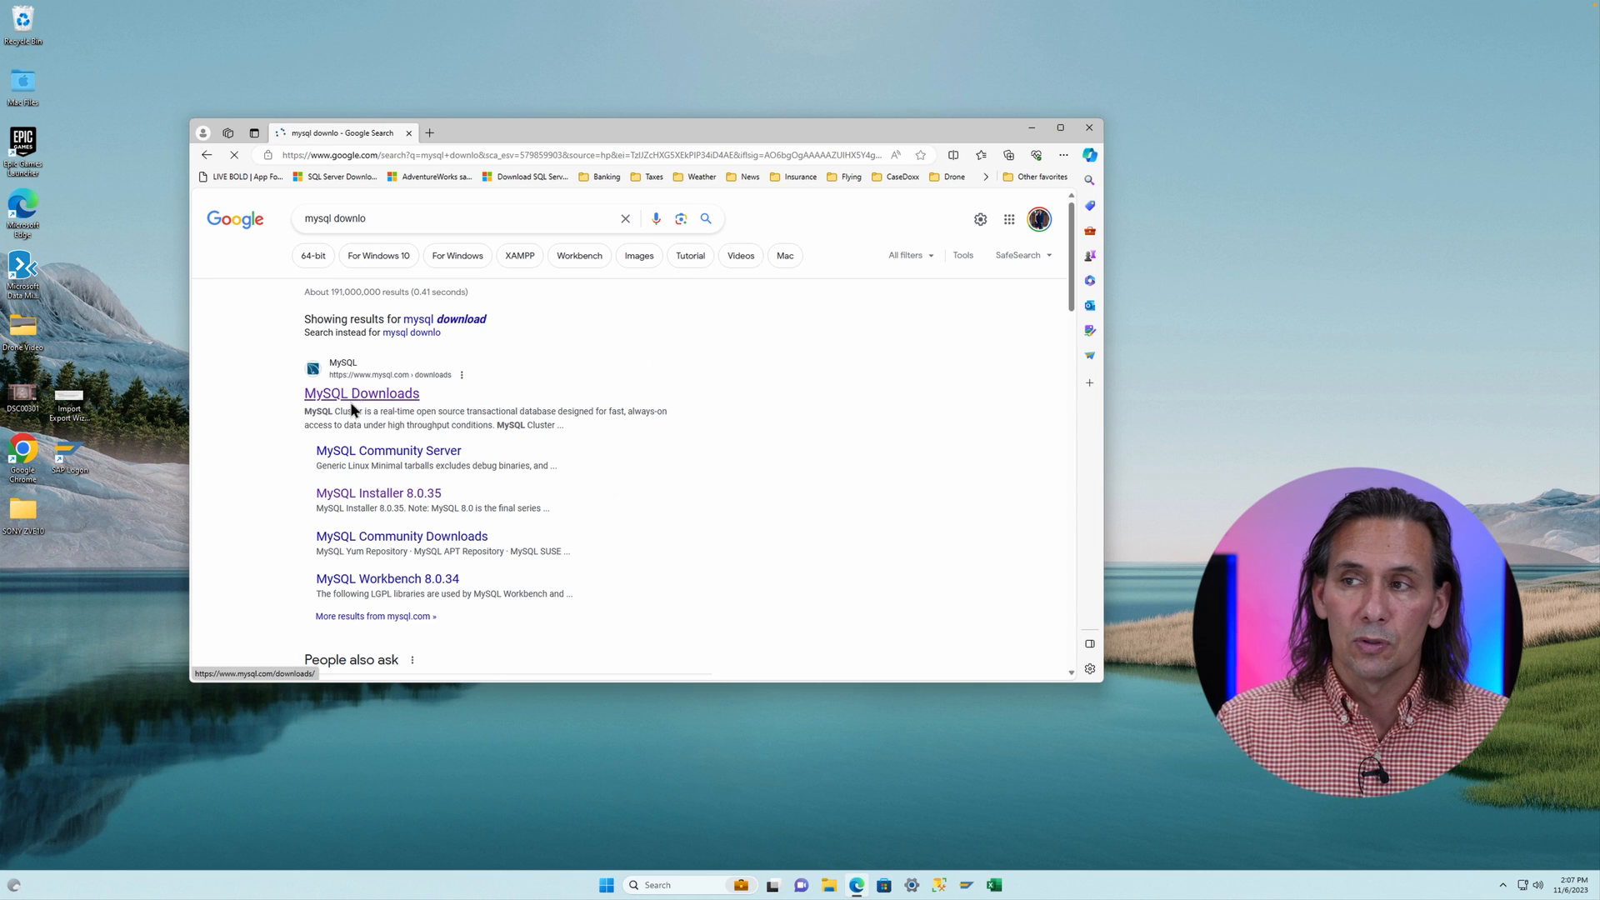
- Open the MySQL Downloads result and go to the MySQL Community (GPL) Downloads page
left_click(360, 395)
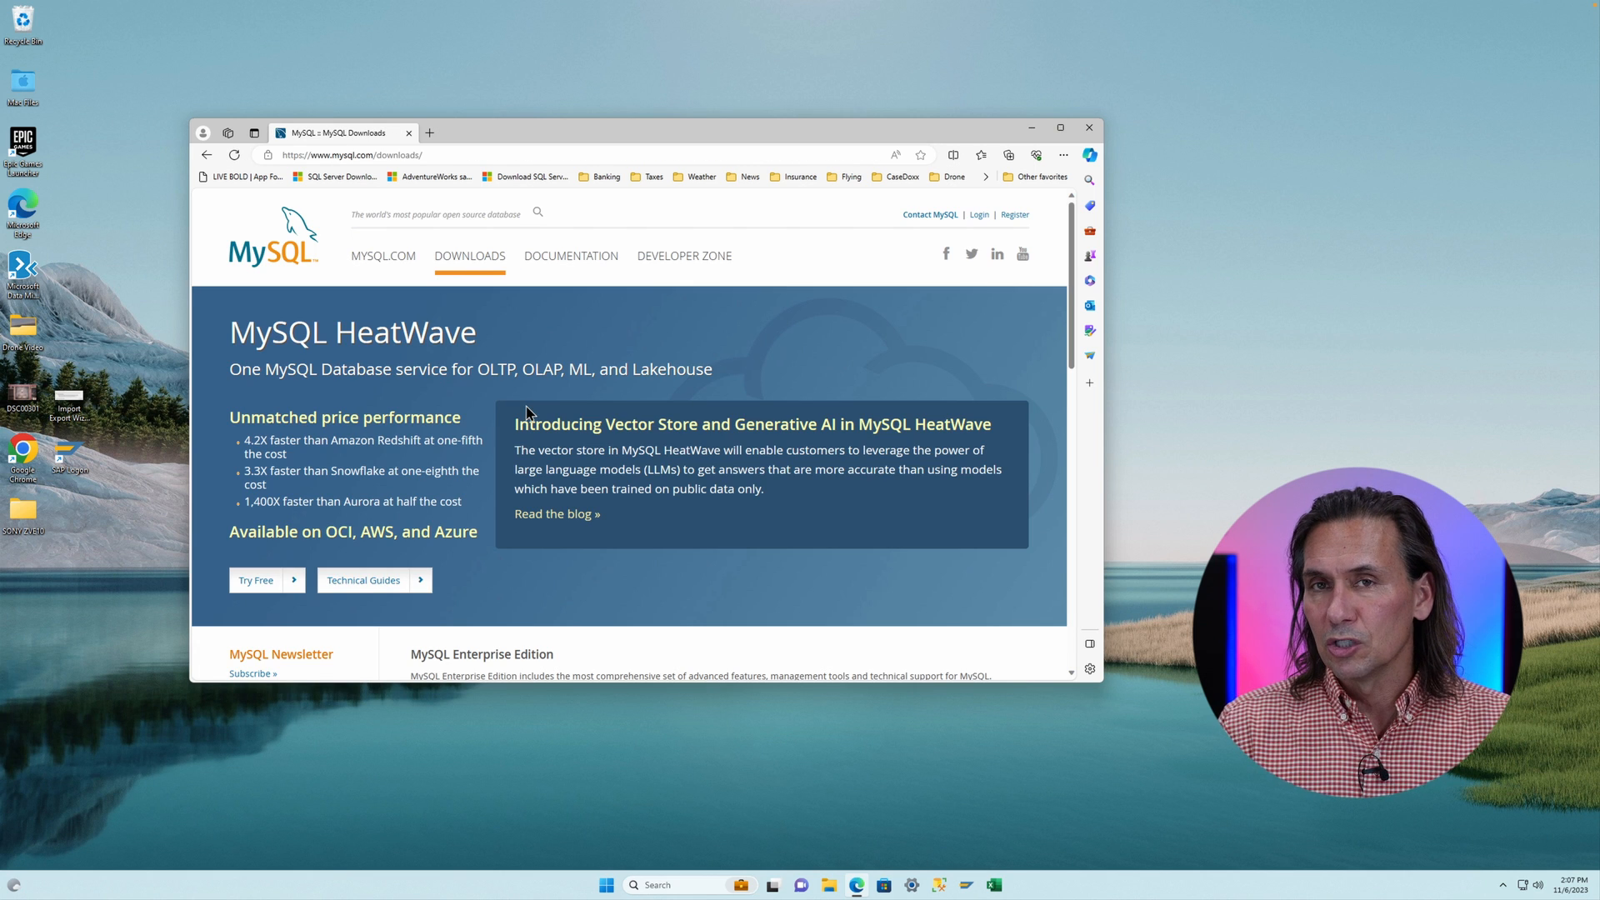
scroll(526, 410, "down", 3)
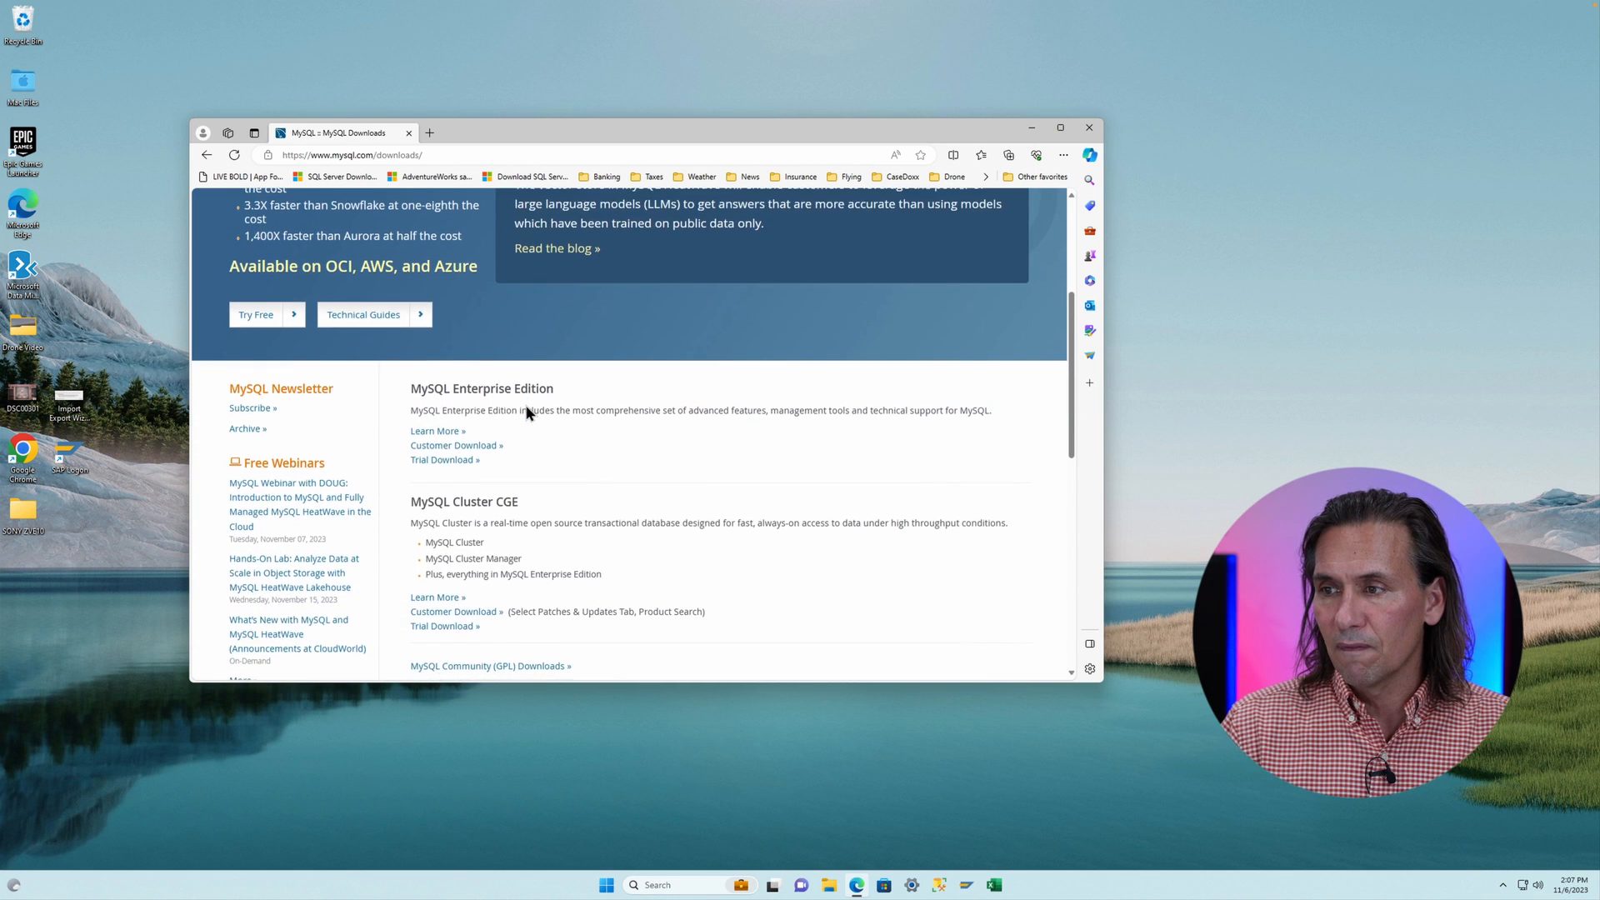
scroll(527, 411, "down", 1)
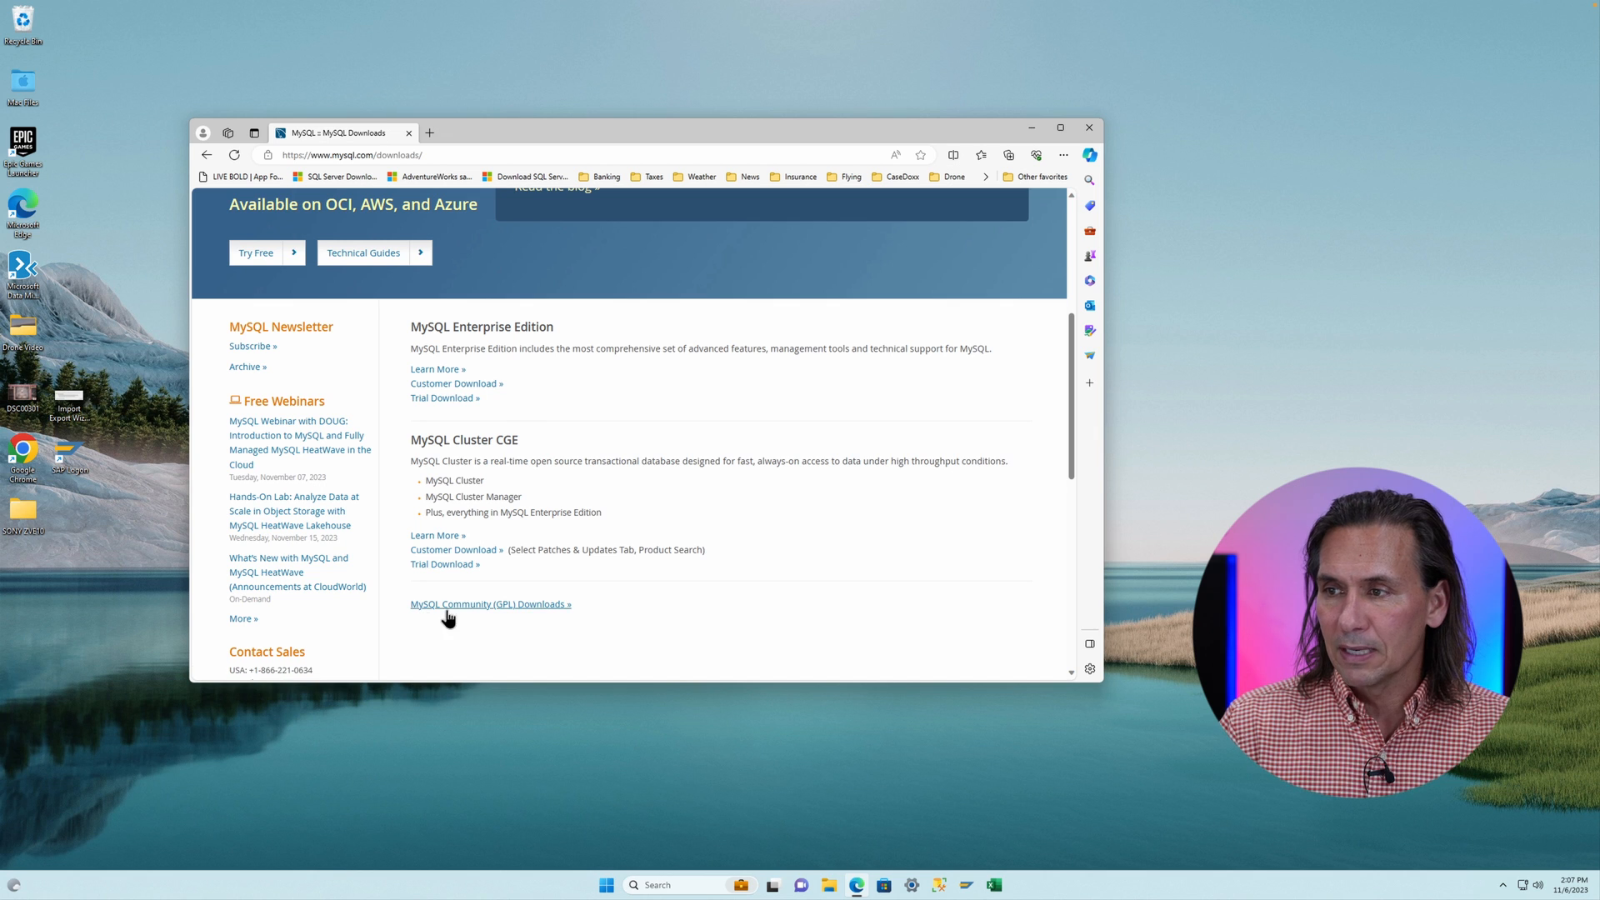
left_click(467, 604)
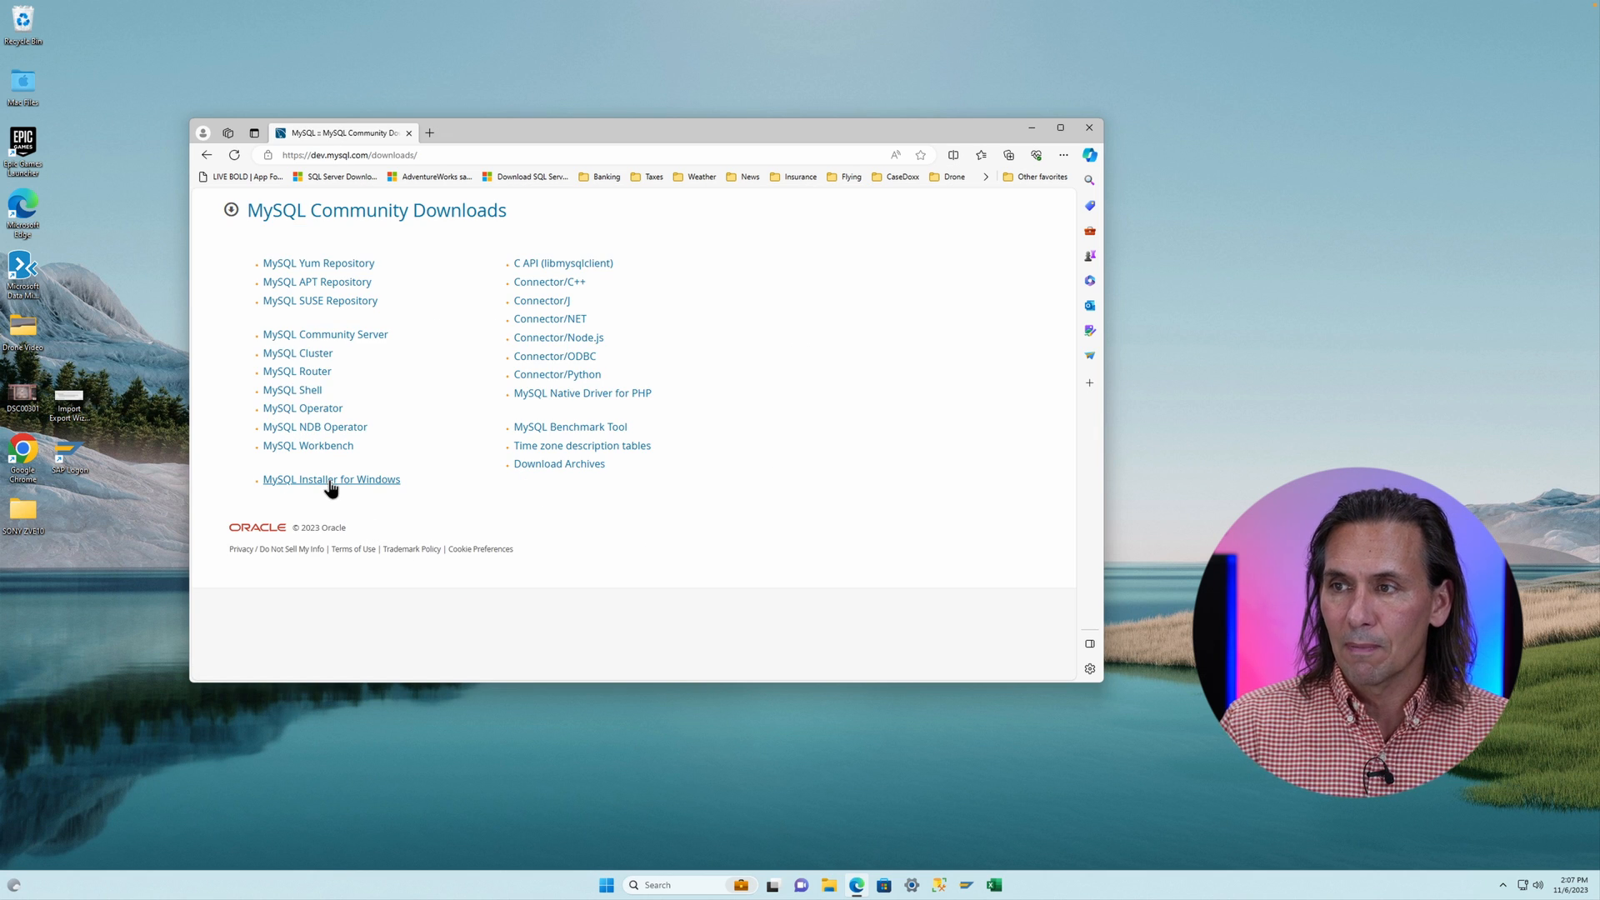
- Open MySQL Installer for Windows and download the 2.1M web MSI installer without logging in
left_click(331, 481)
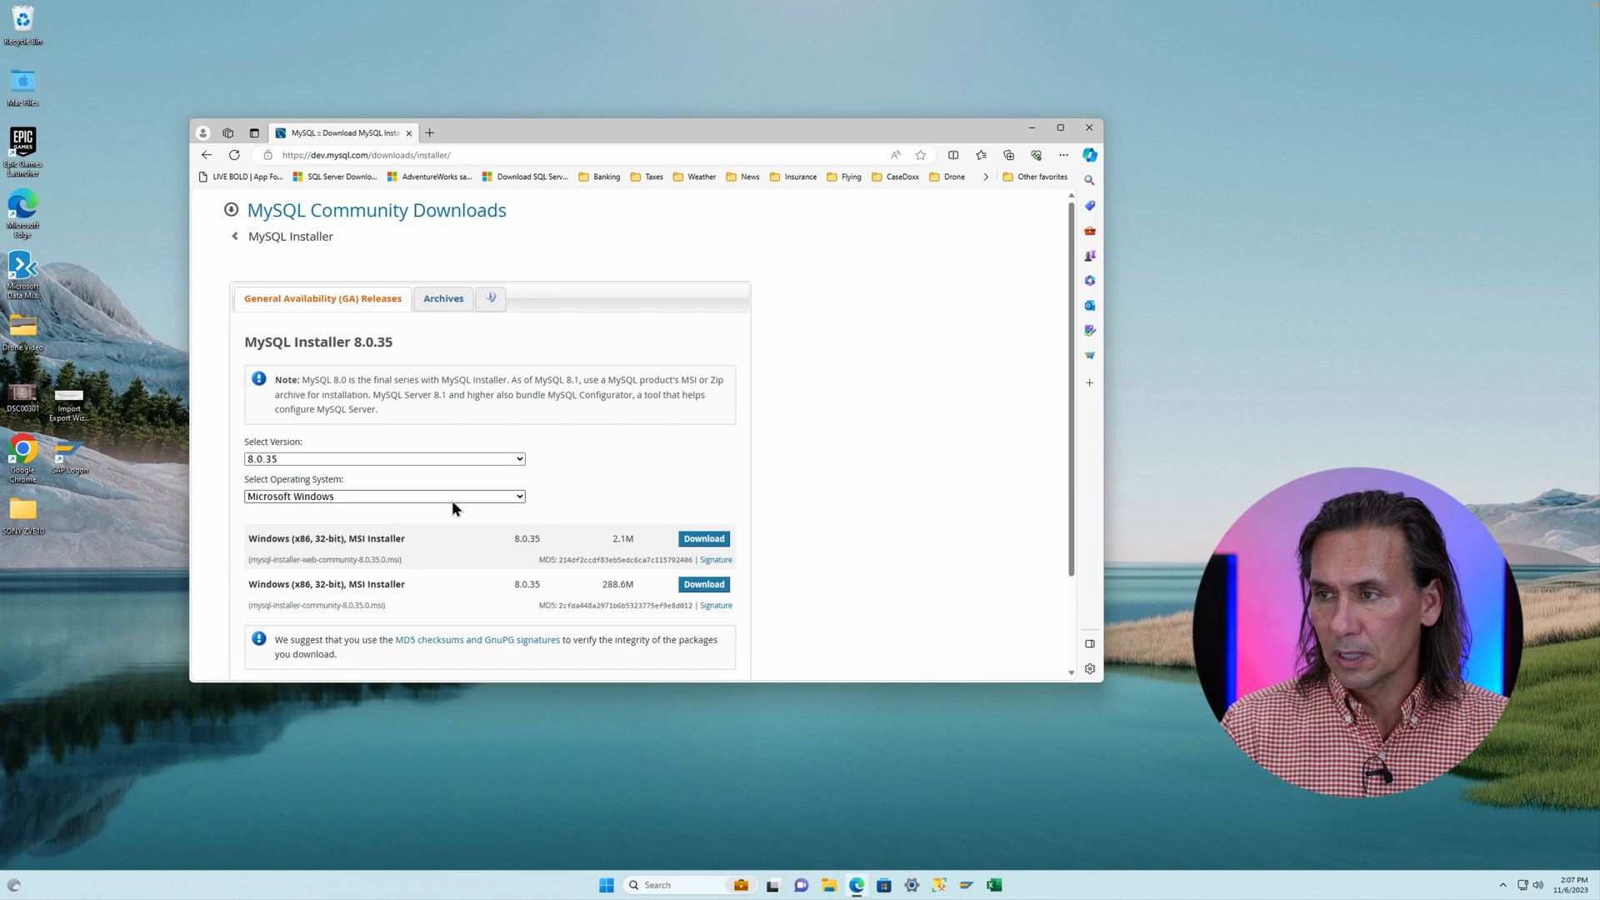
left_click(706, 540)
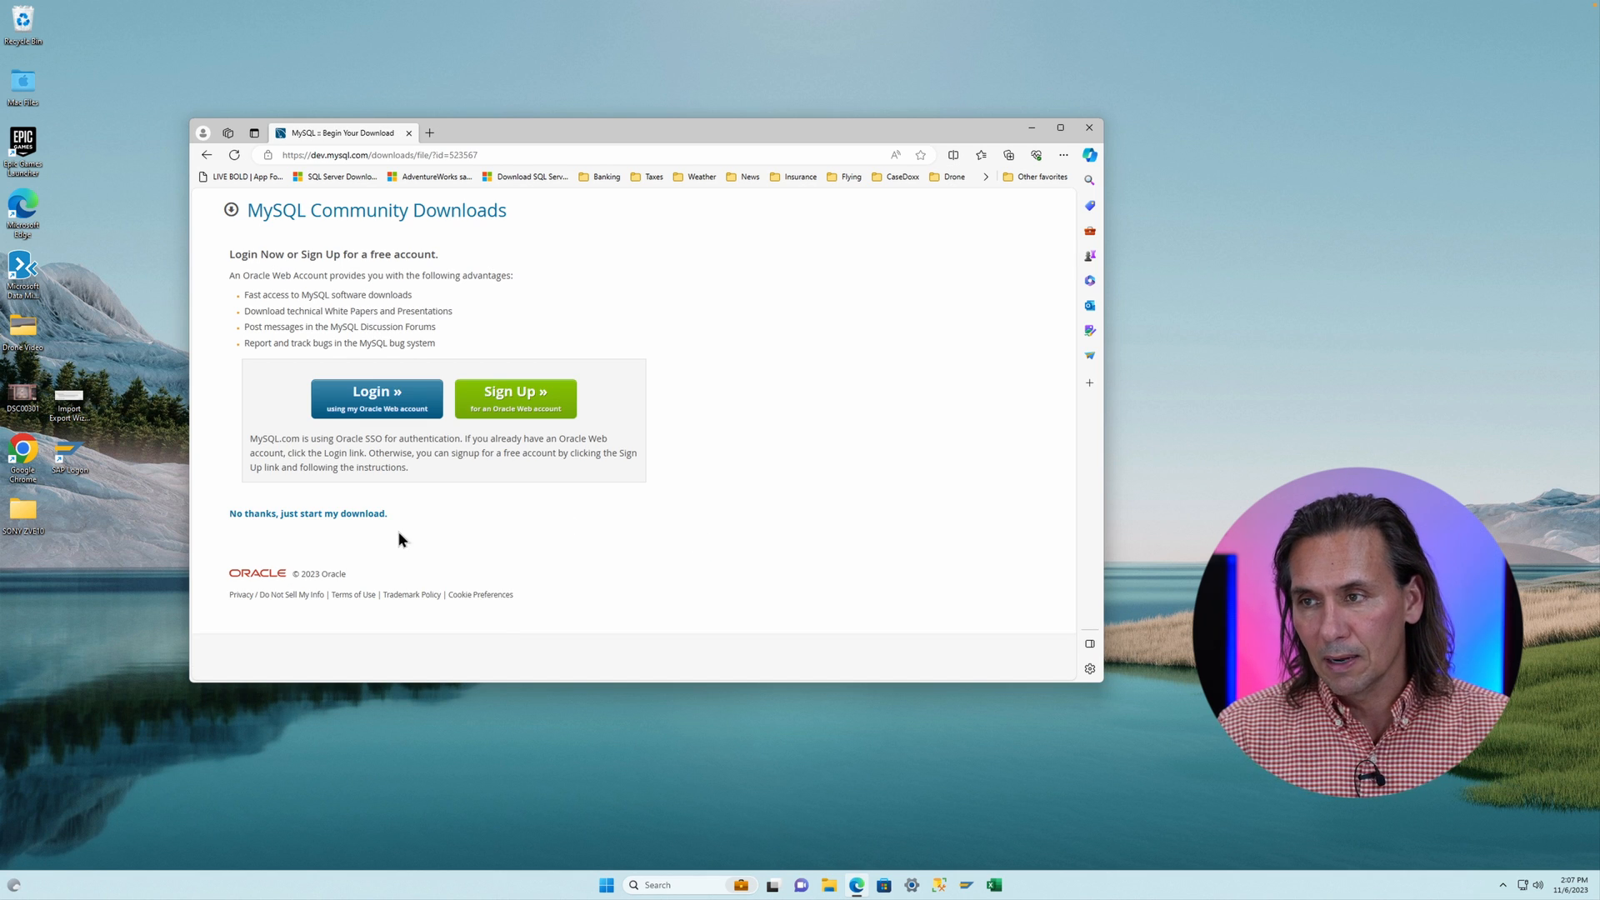
left_click(308, 514)
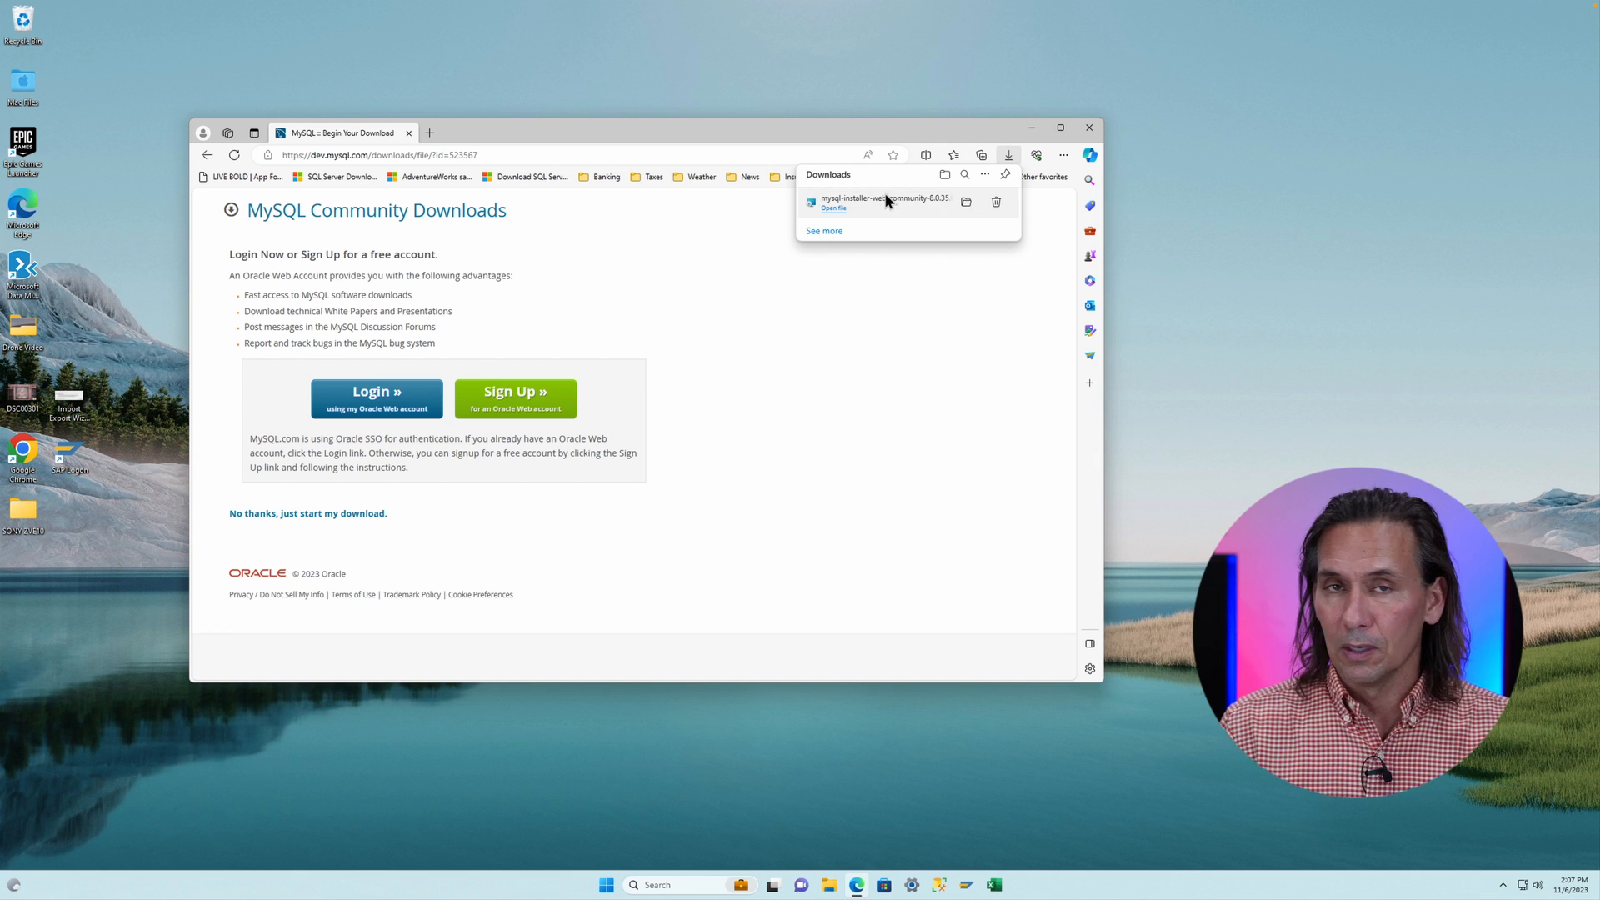
- Run the downloaded mysql-installer-web-community-8.0.35.0 file and allow both User Account Control prompts
left_click(861, 208)
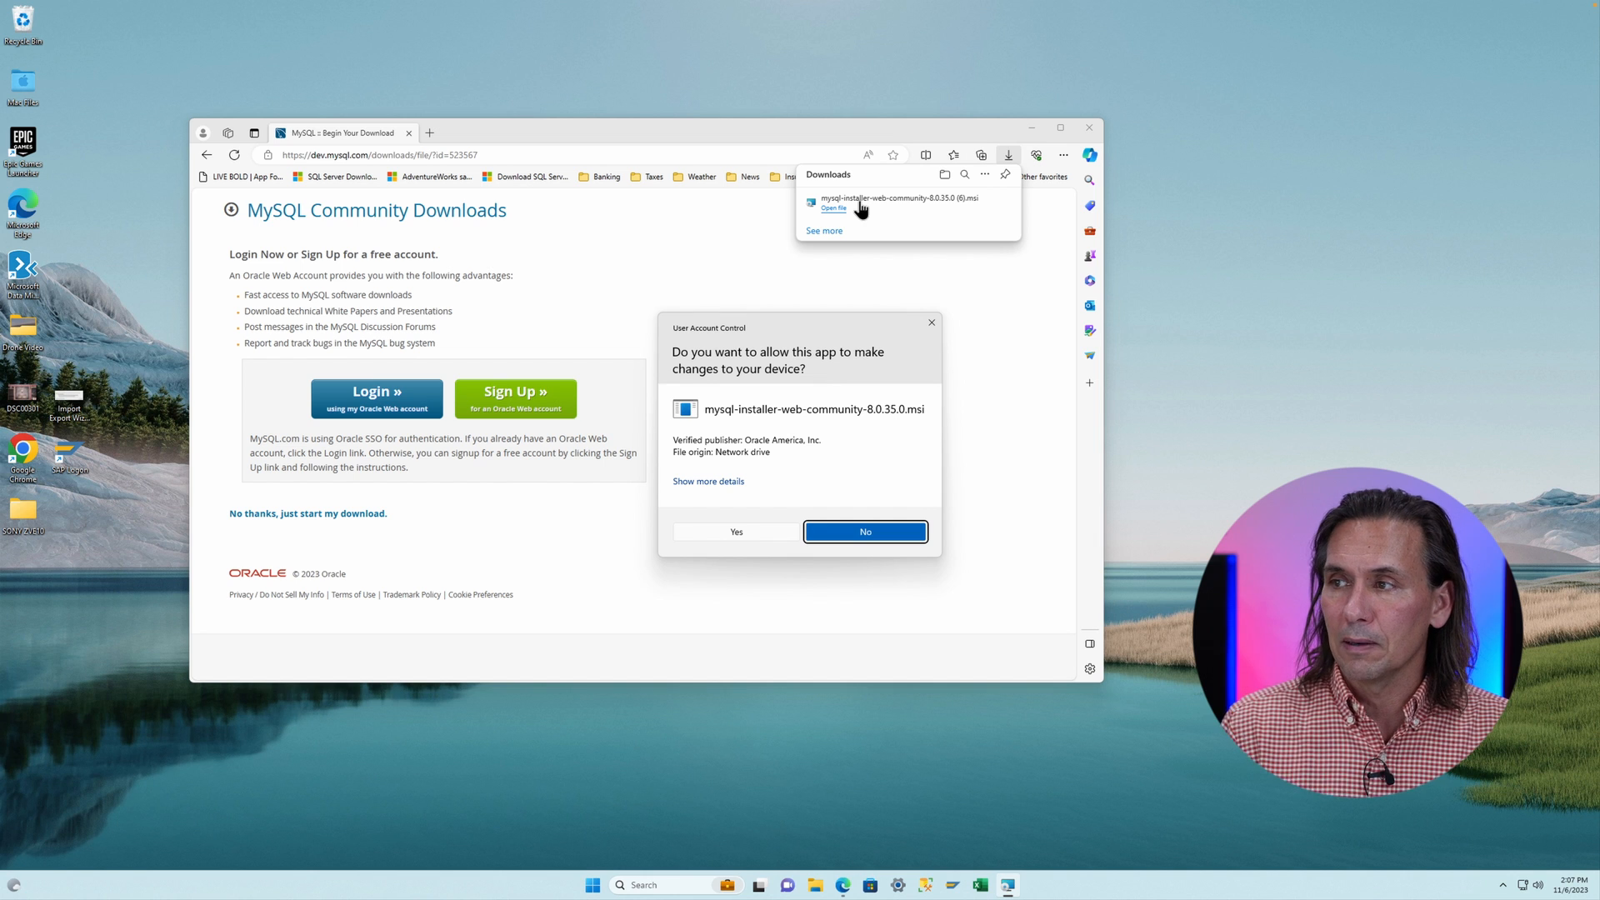
left_click(727, 532)
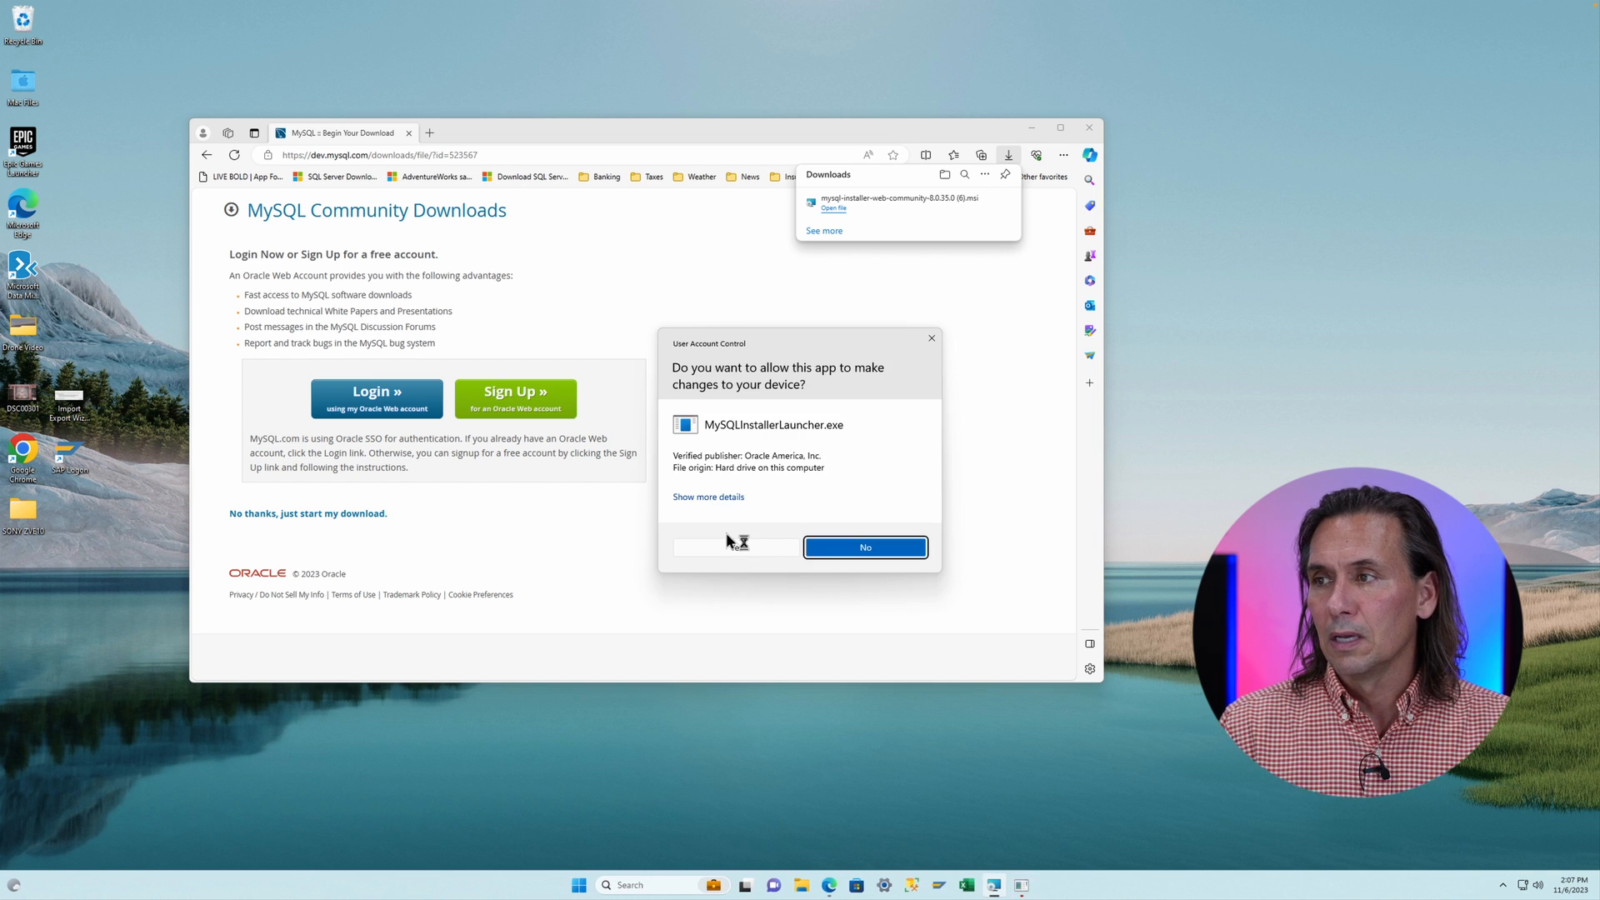
left_click(725, 547)
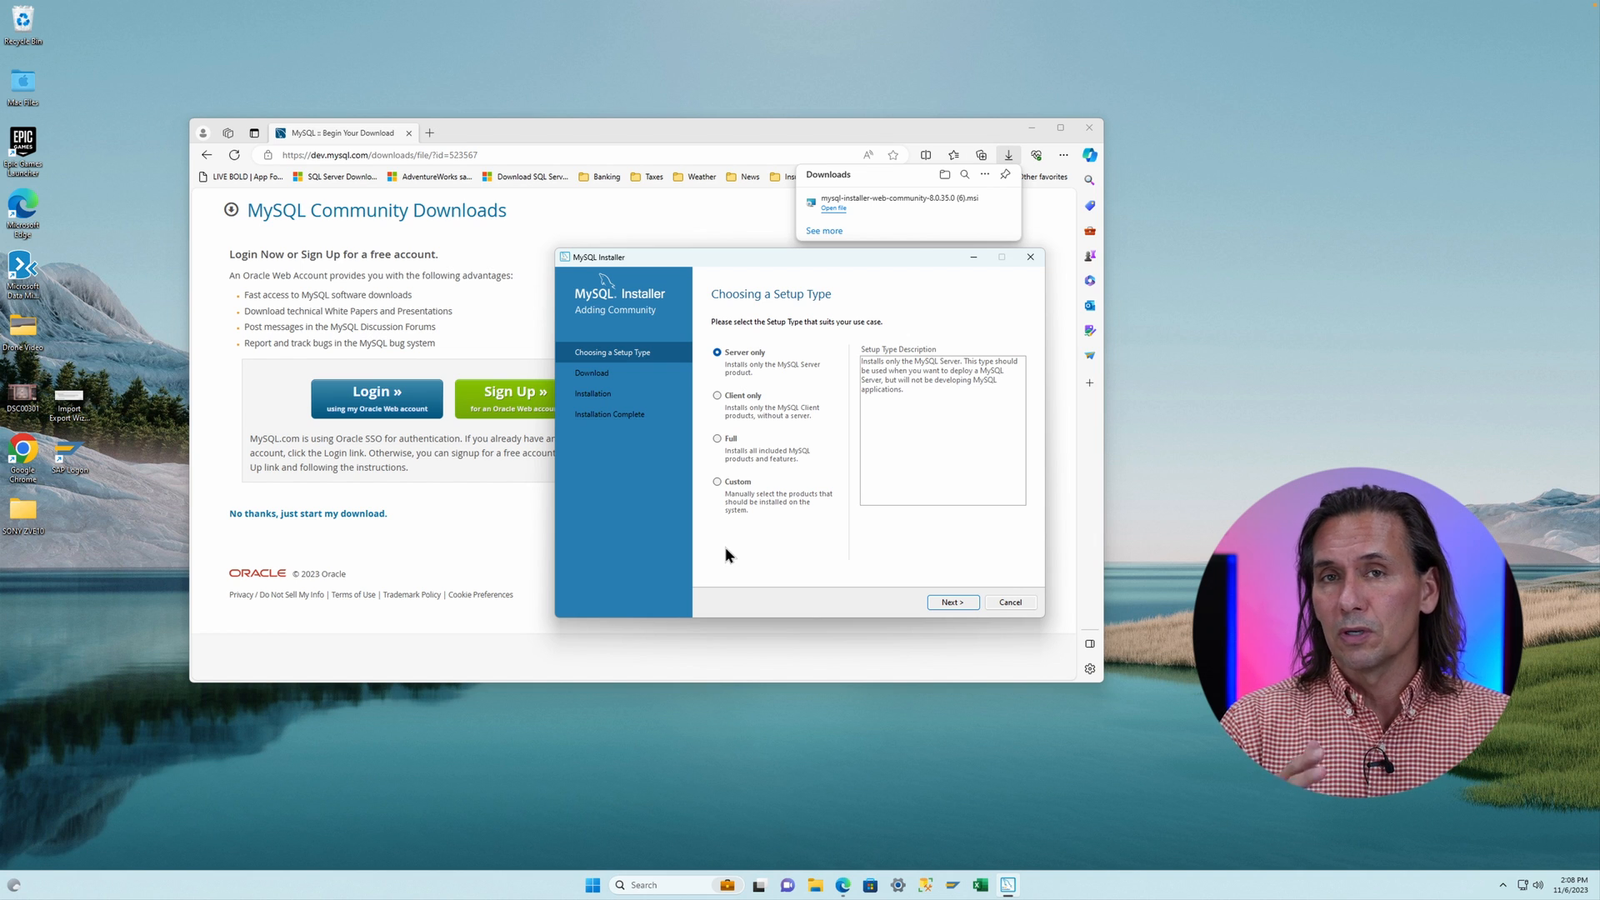
- Choose the Custom setup type and add MySQL Server 8.0.35 - X64 to the products to be installed
left_click(718, 483)
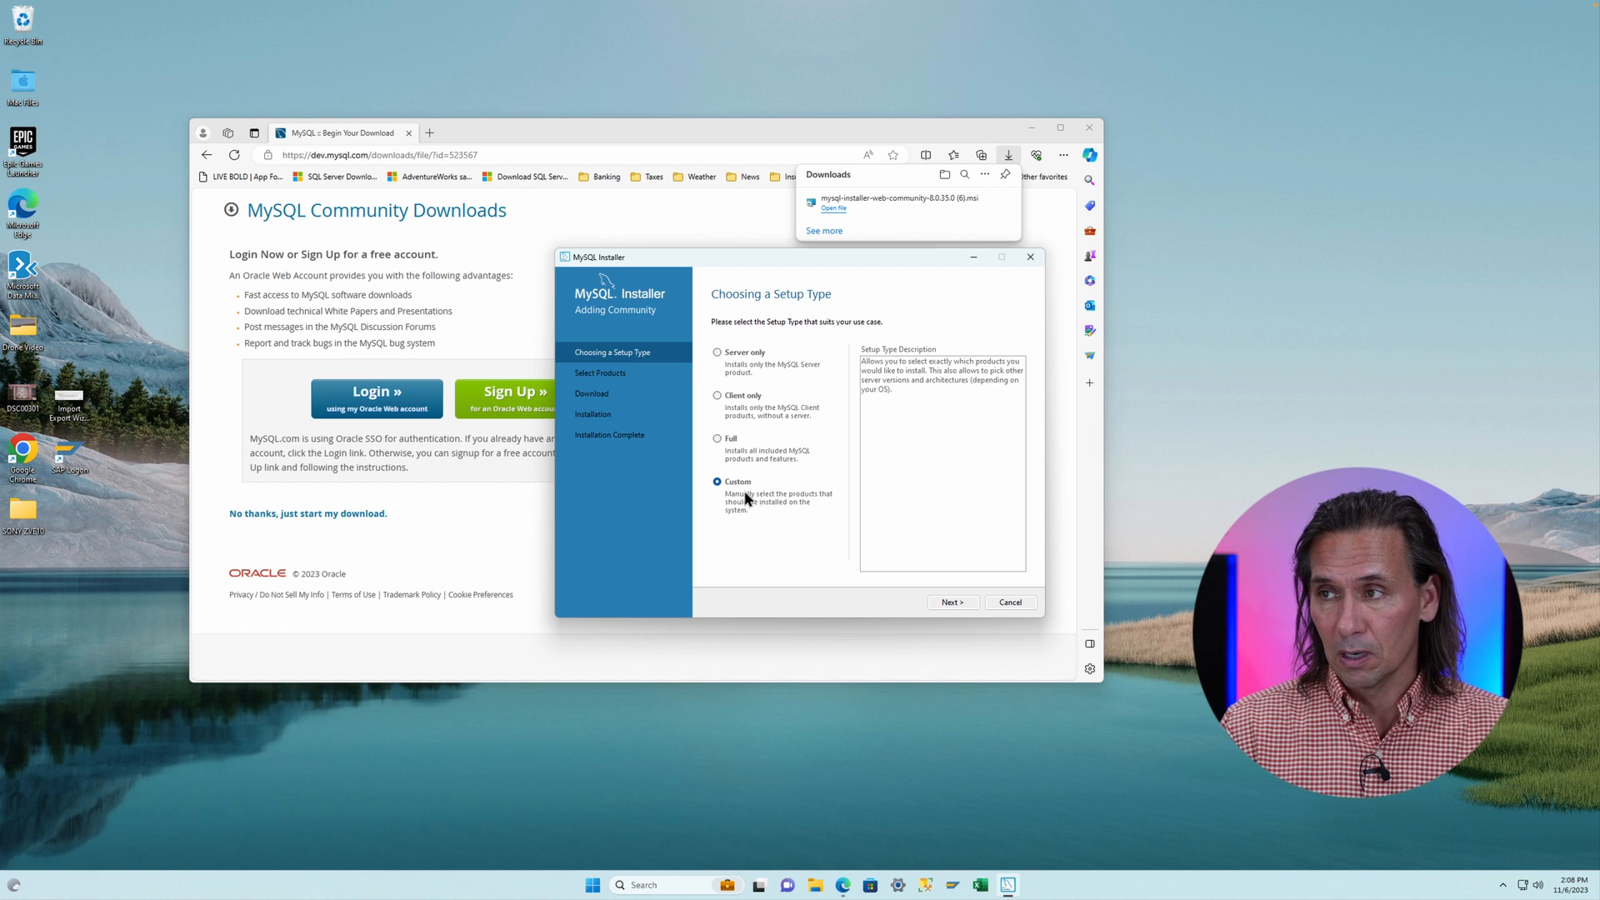
left_click(951, 601)
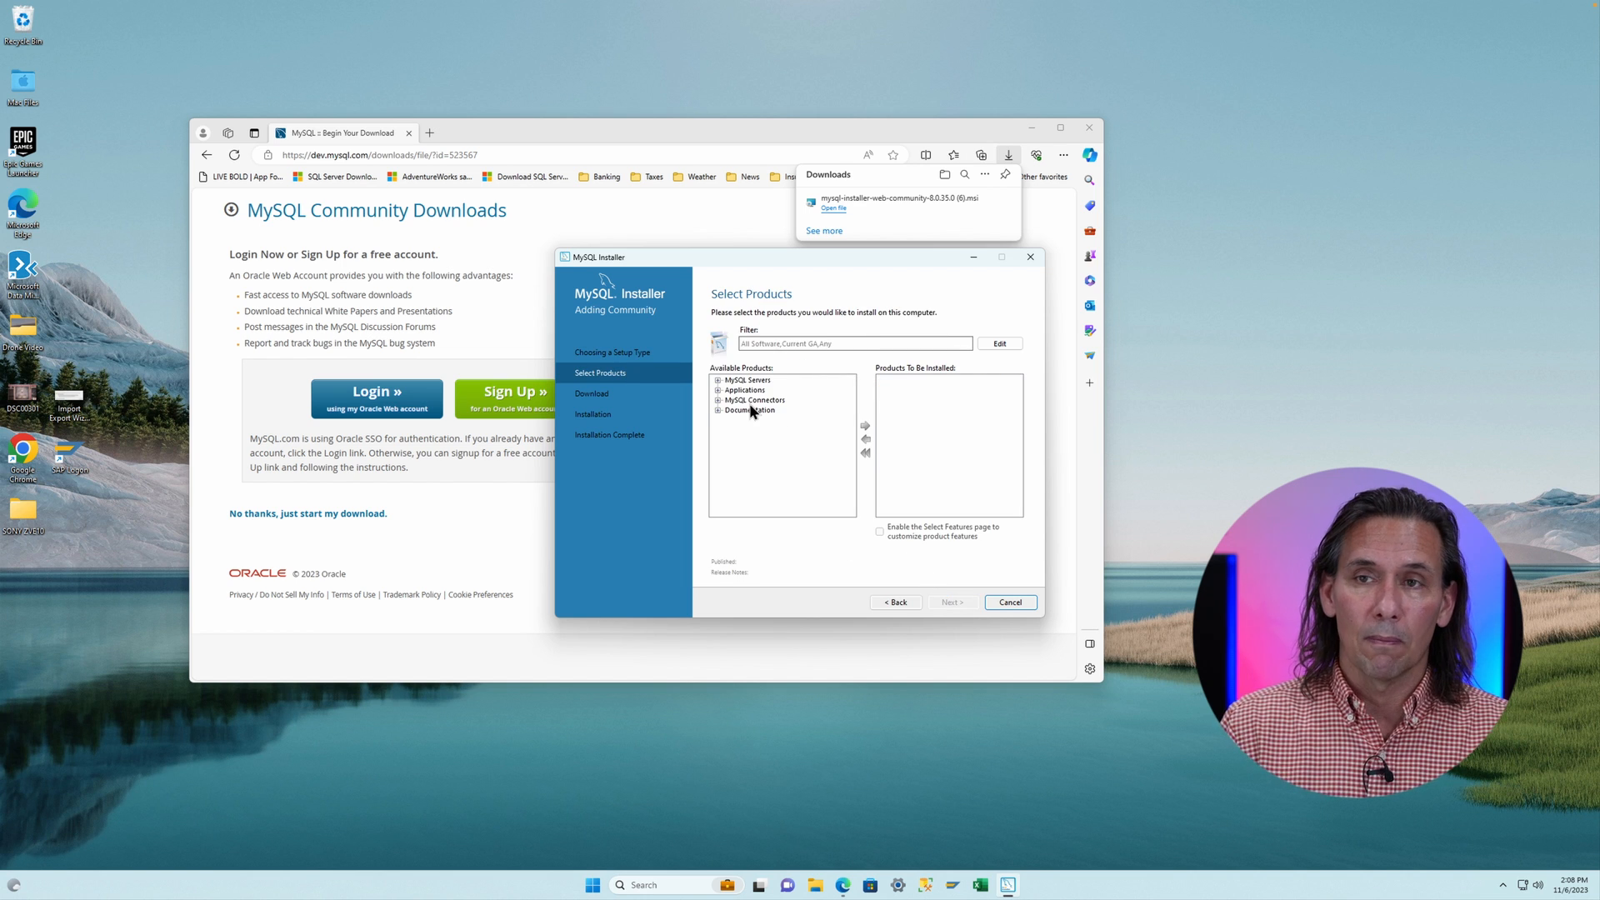
left_click(718, 380)
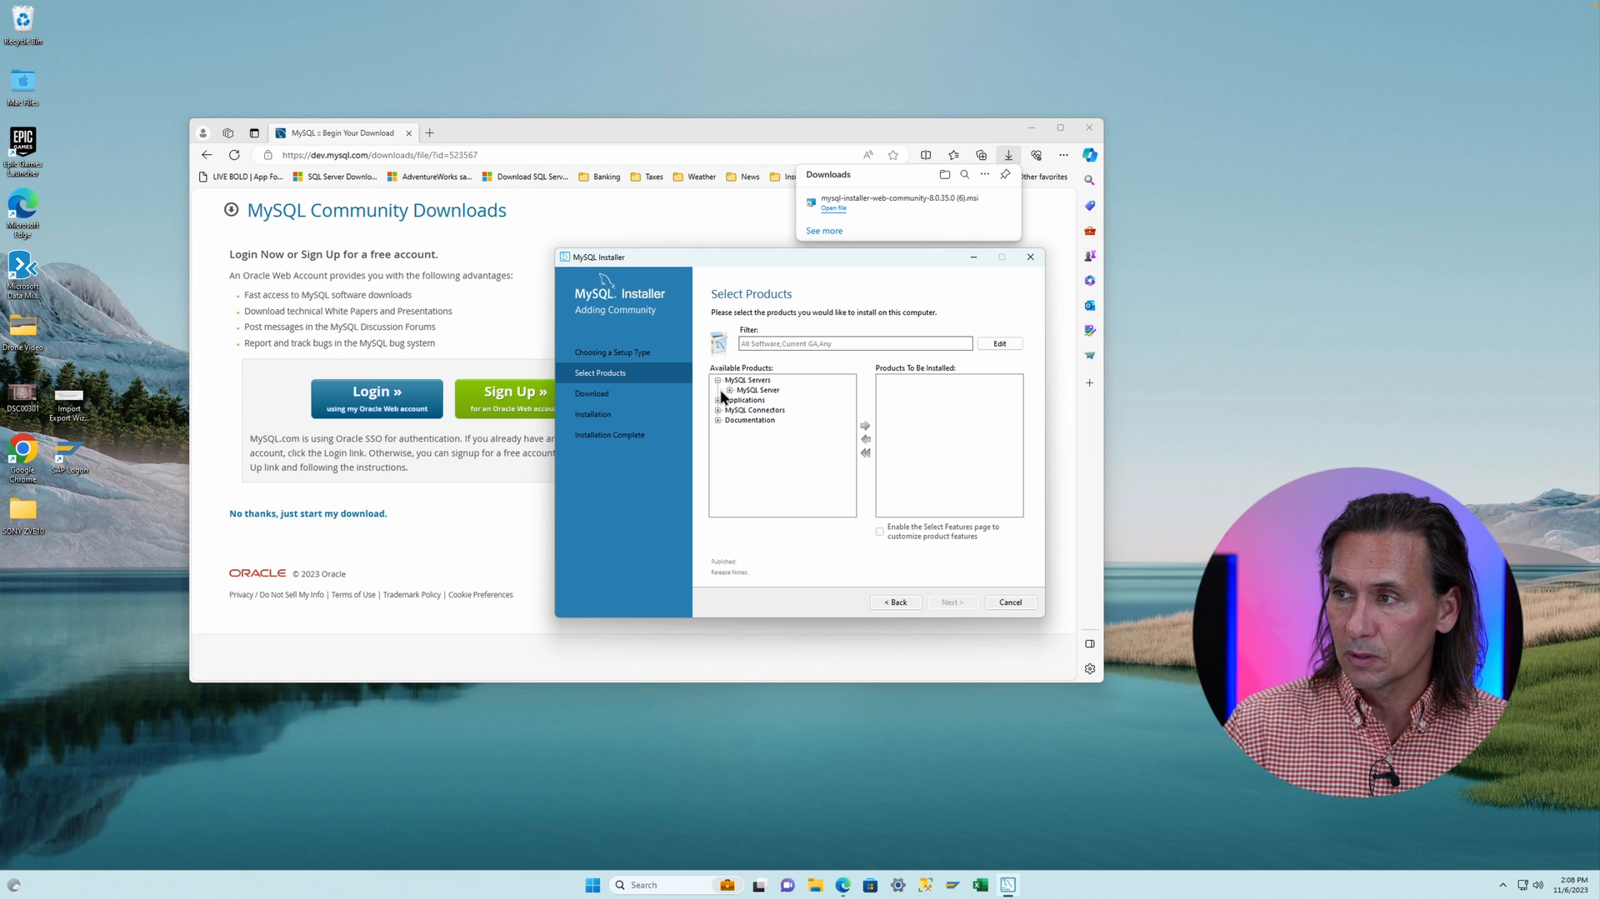
left_click(729, 390)
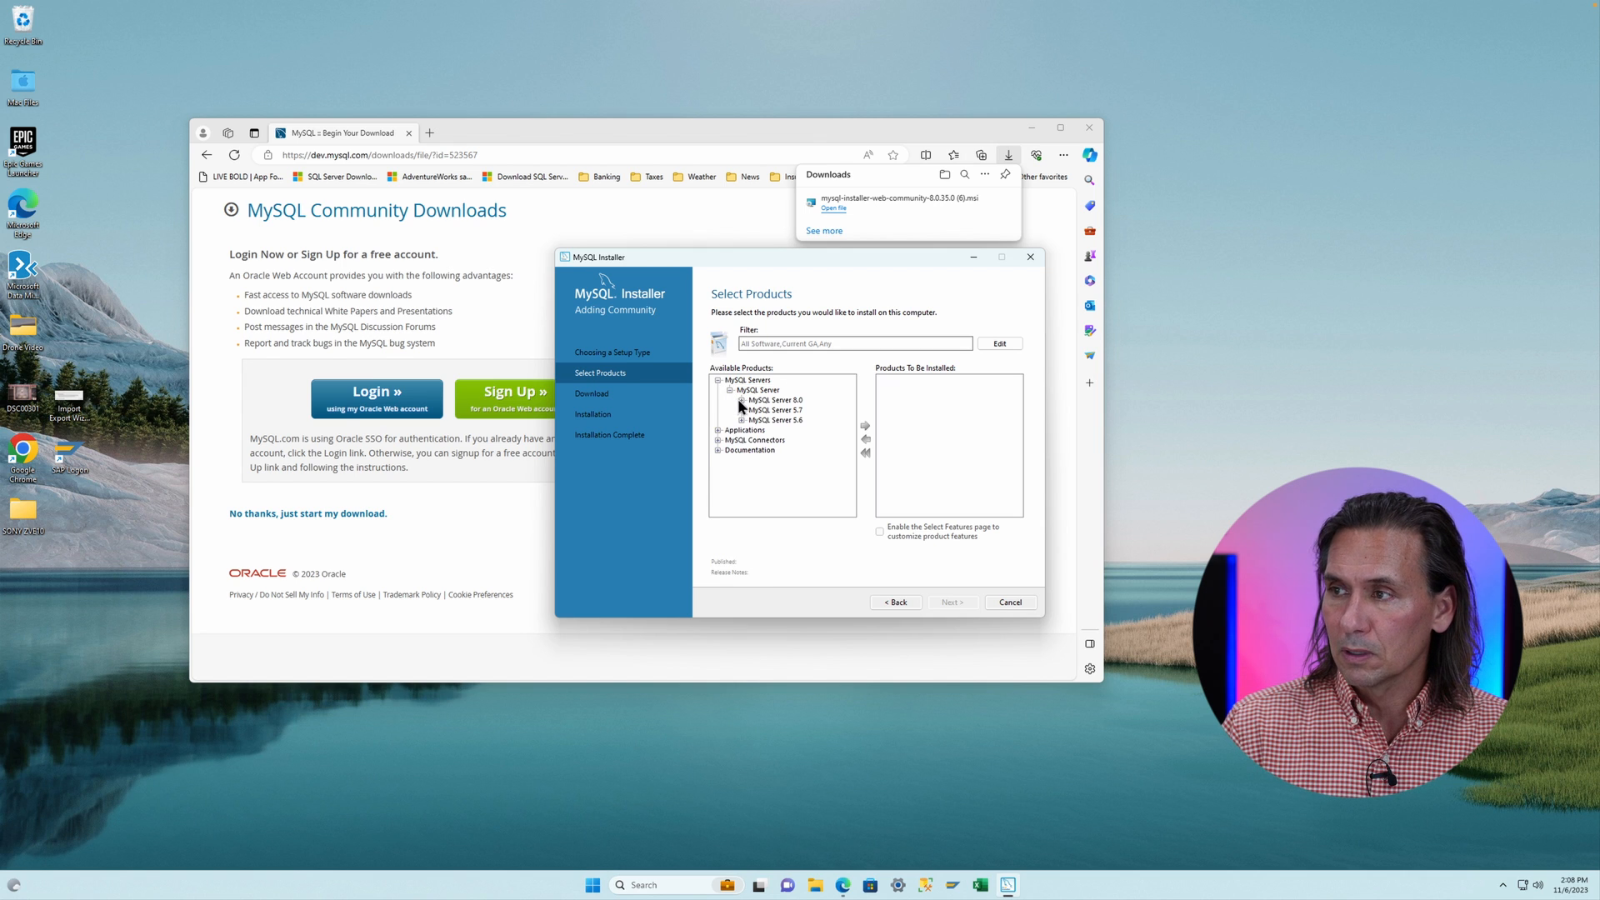
left_click(740, 400)
left_click(793, 391)
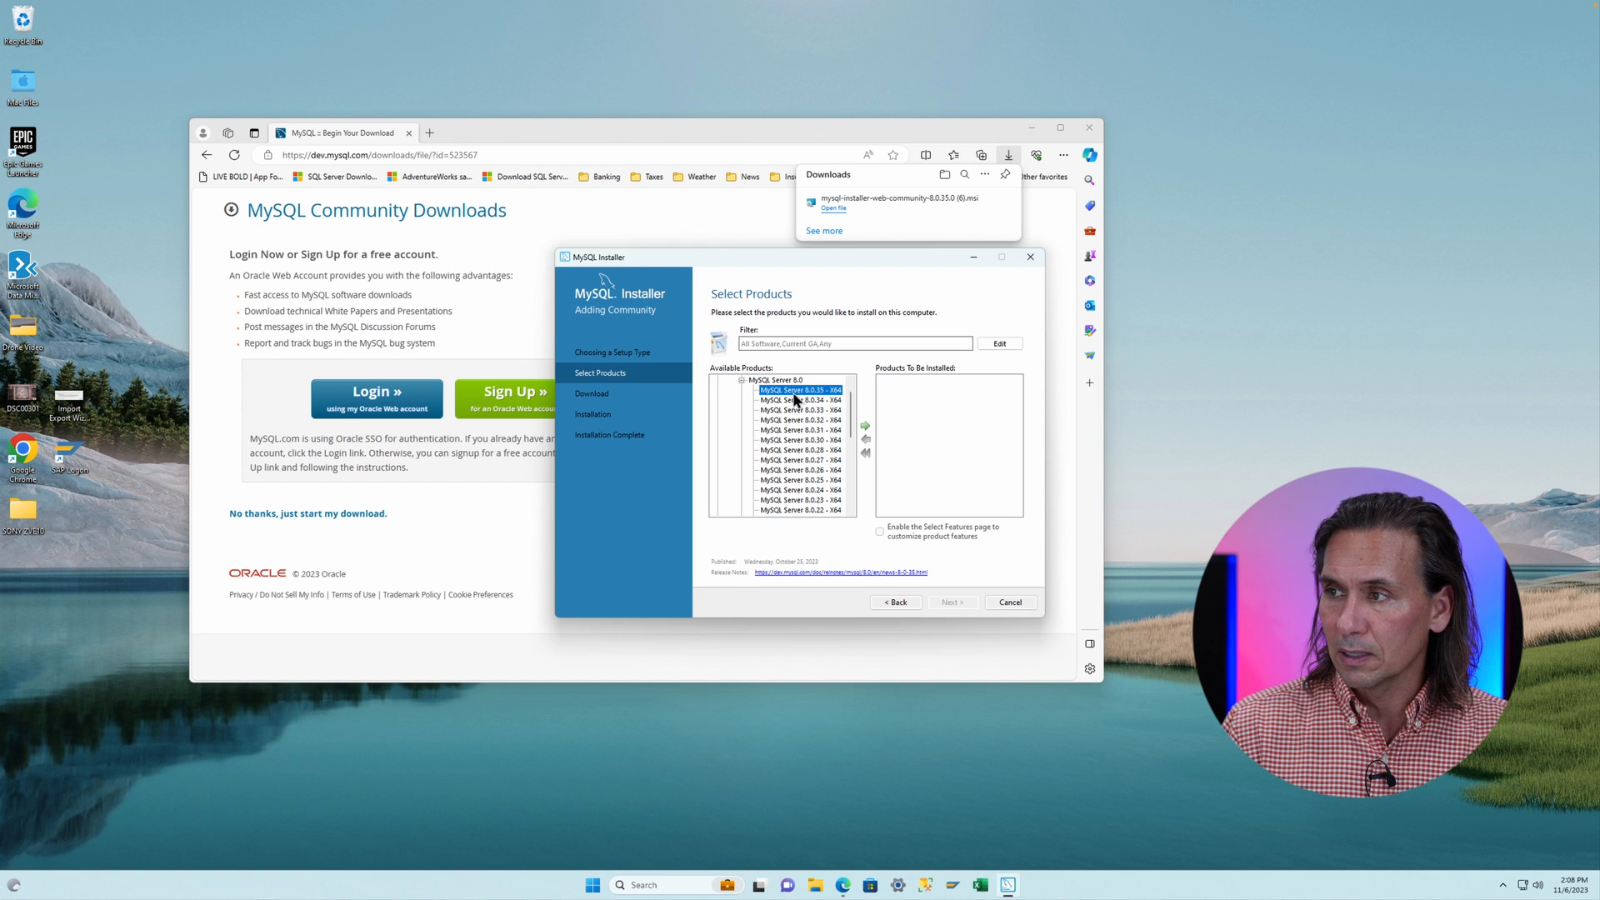
left_click(866, 428)
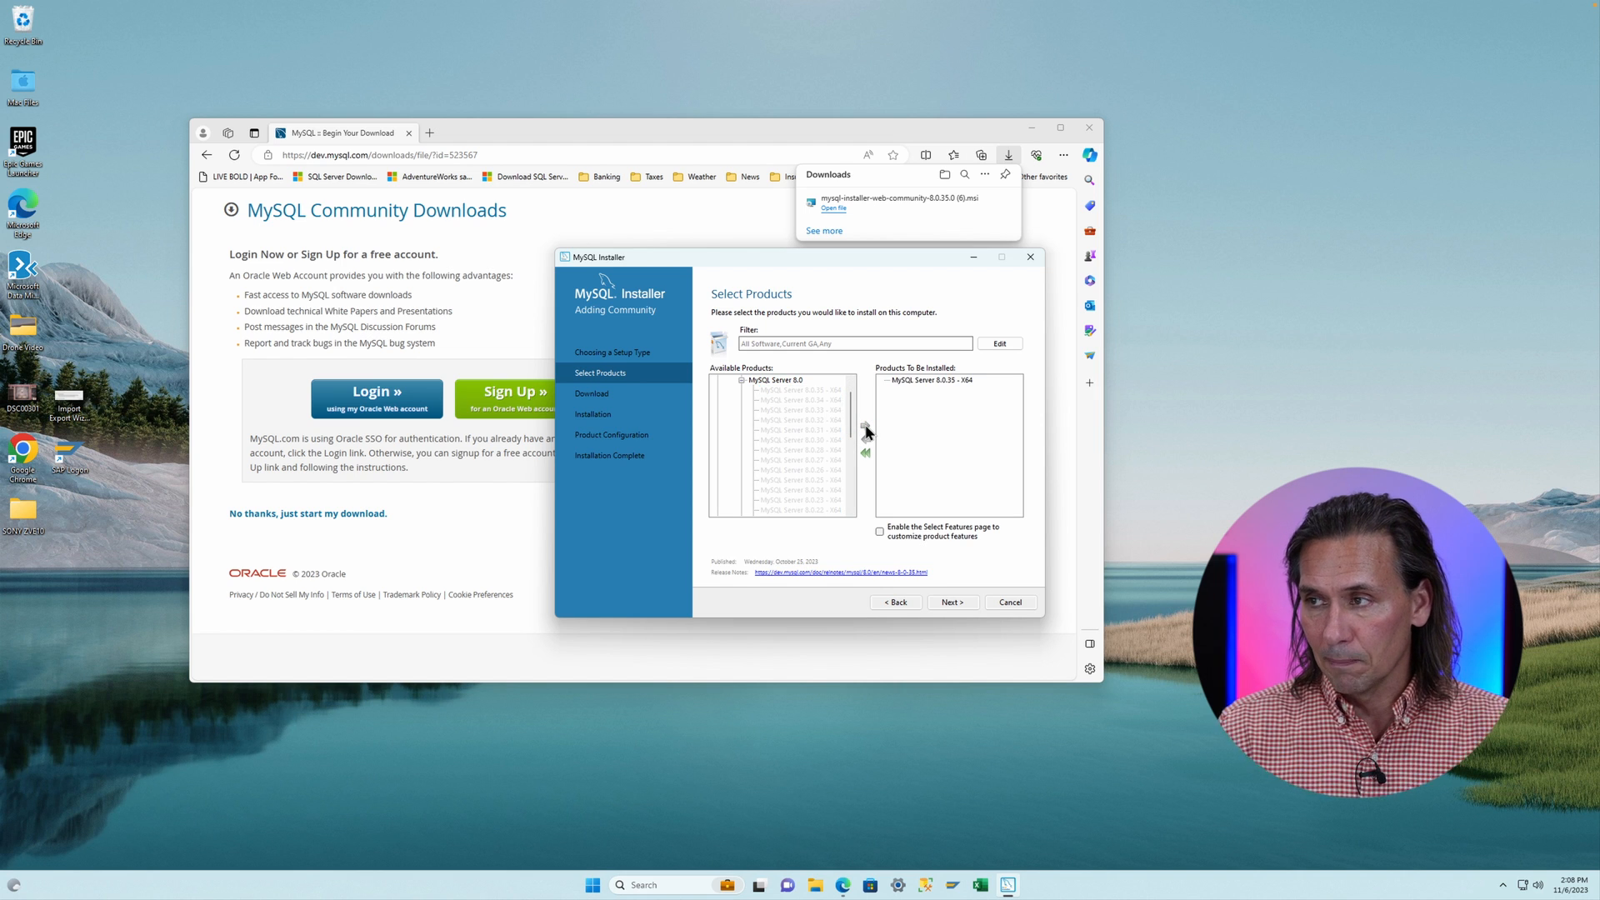
- Add MySQL Workbench 8.0.34 - X64 from Applications to the products to be installed
left_click(741, 380)
left_click(718, 431)
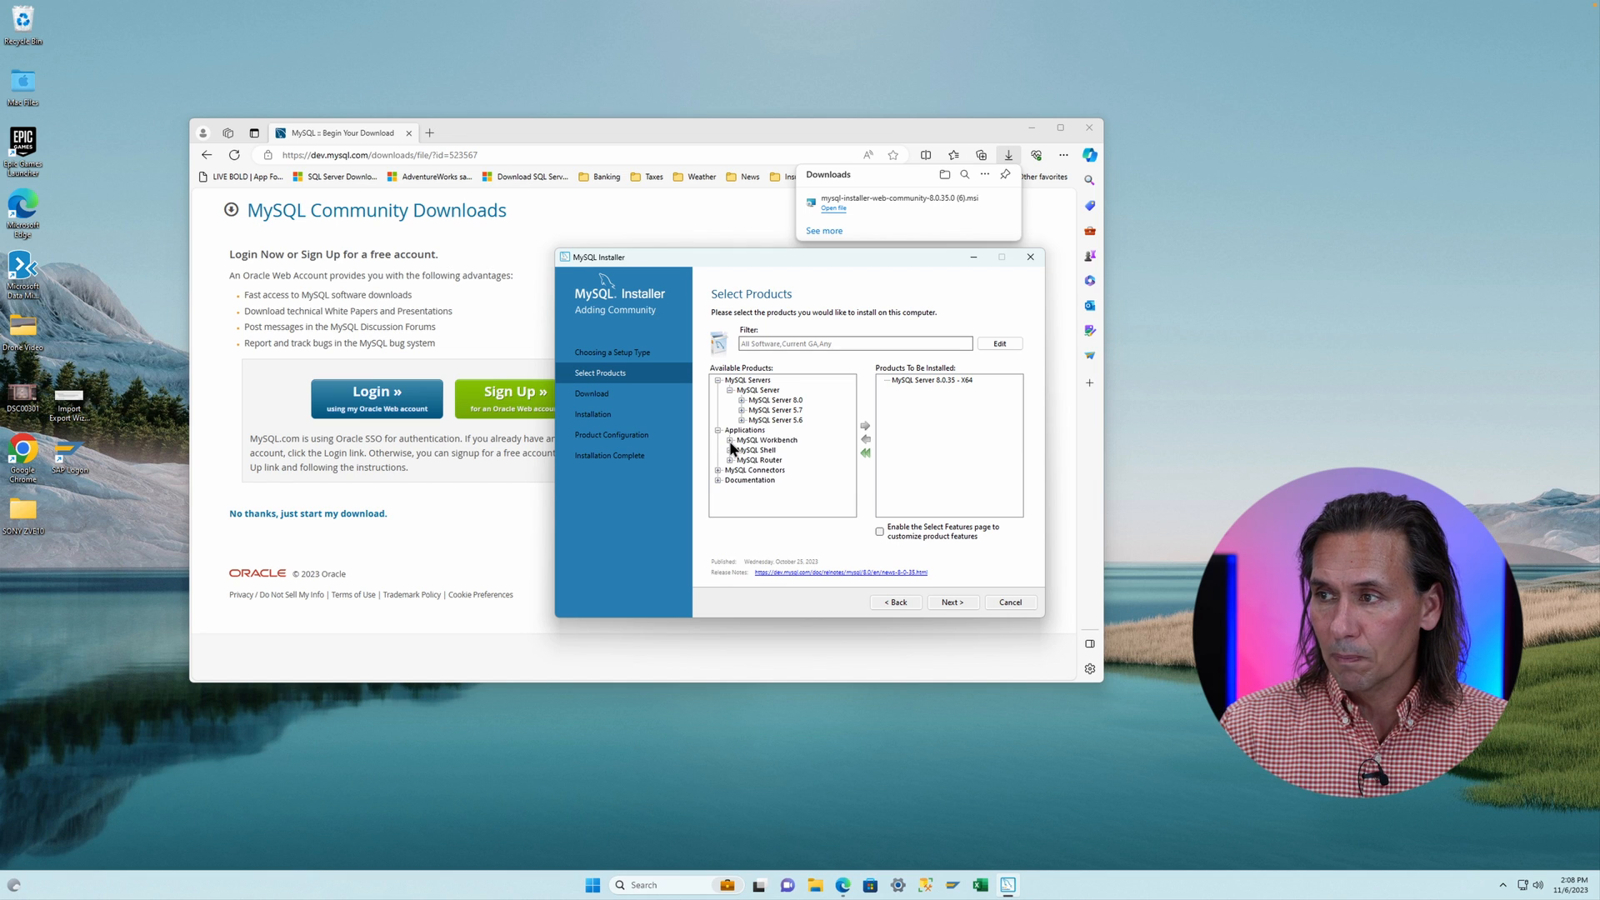
left_click(730, 440)
left_click(741, 450)
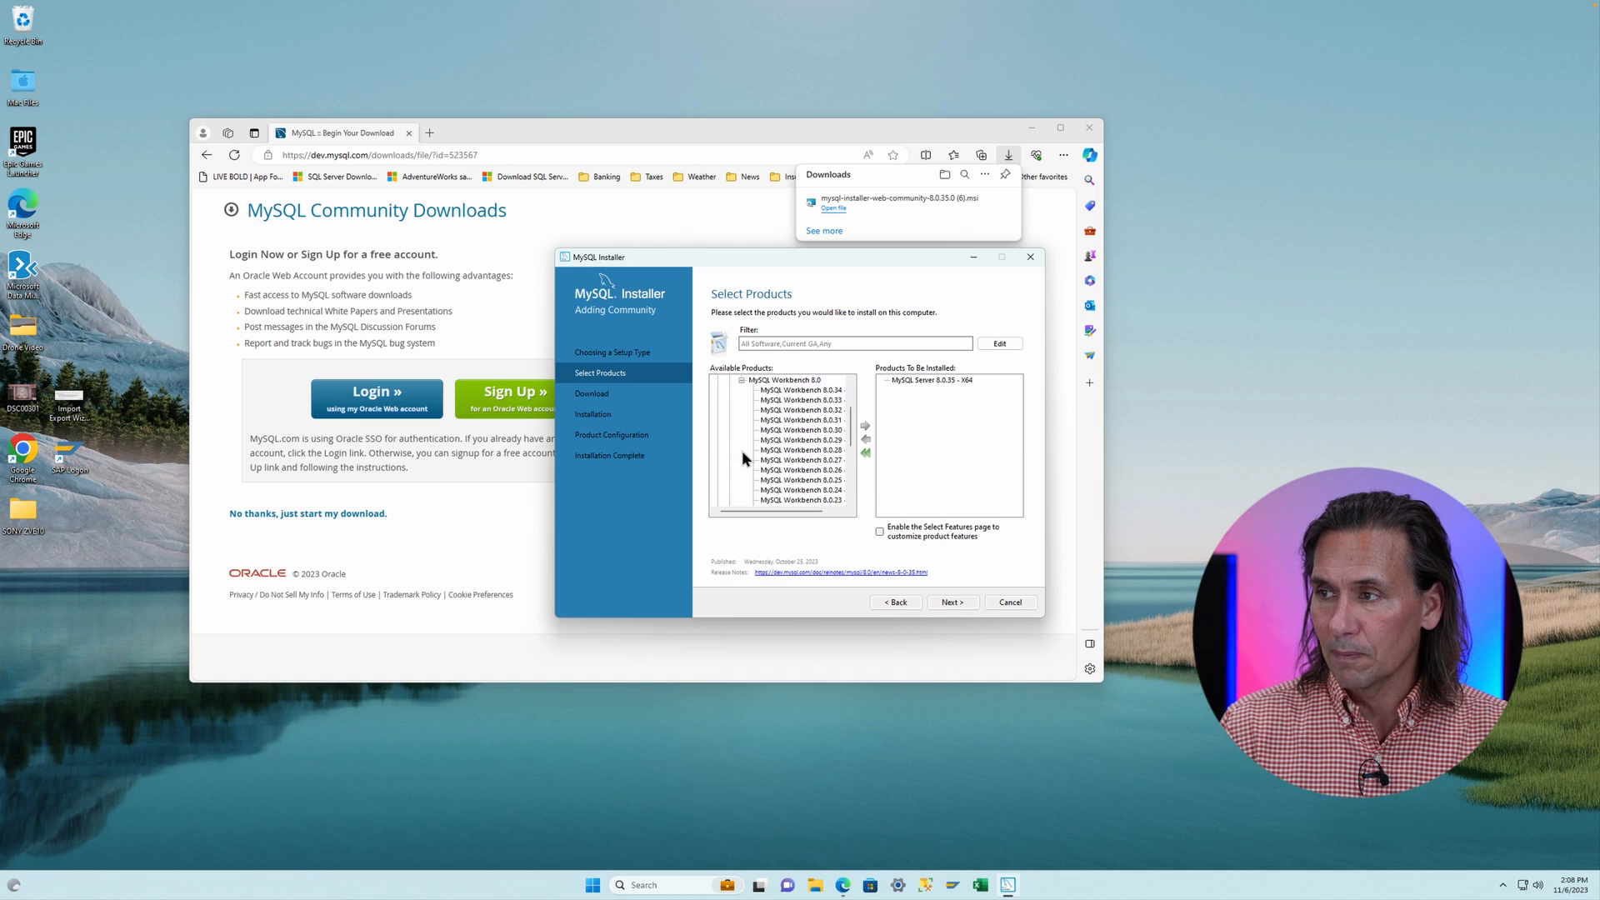
left_click(795, 389)
left_click(865, 426)
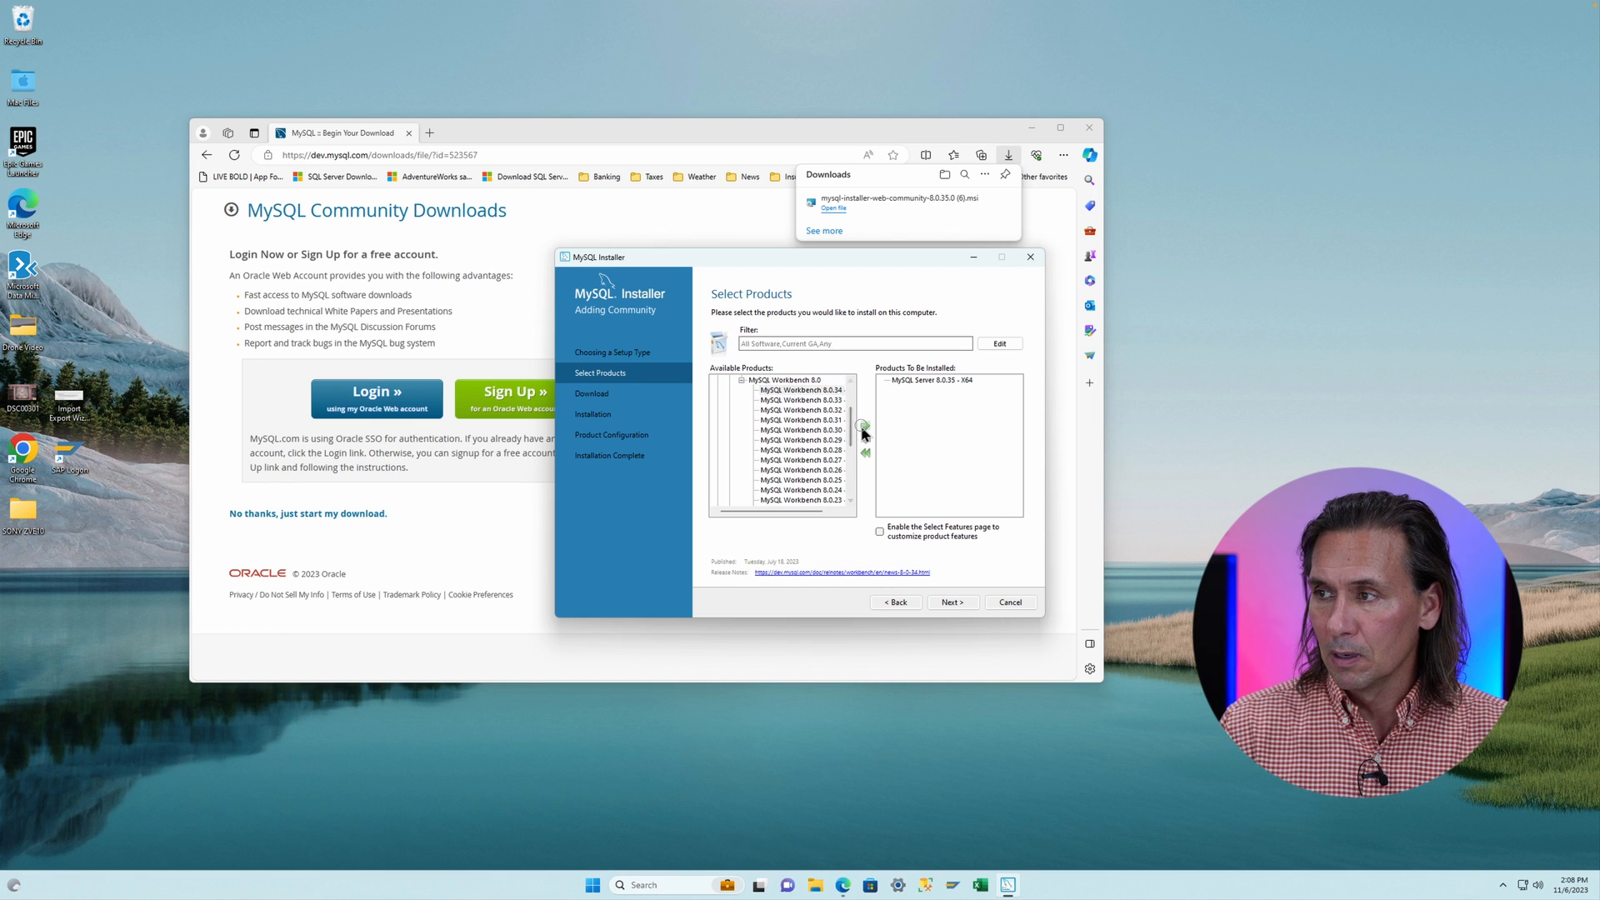
- Add MySQL Shell 8.0.35 - X64 from Applications to the products to be installed
left_click(741, 380)
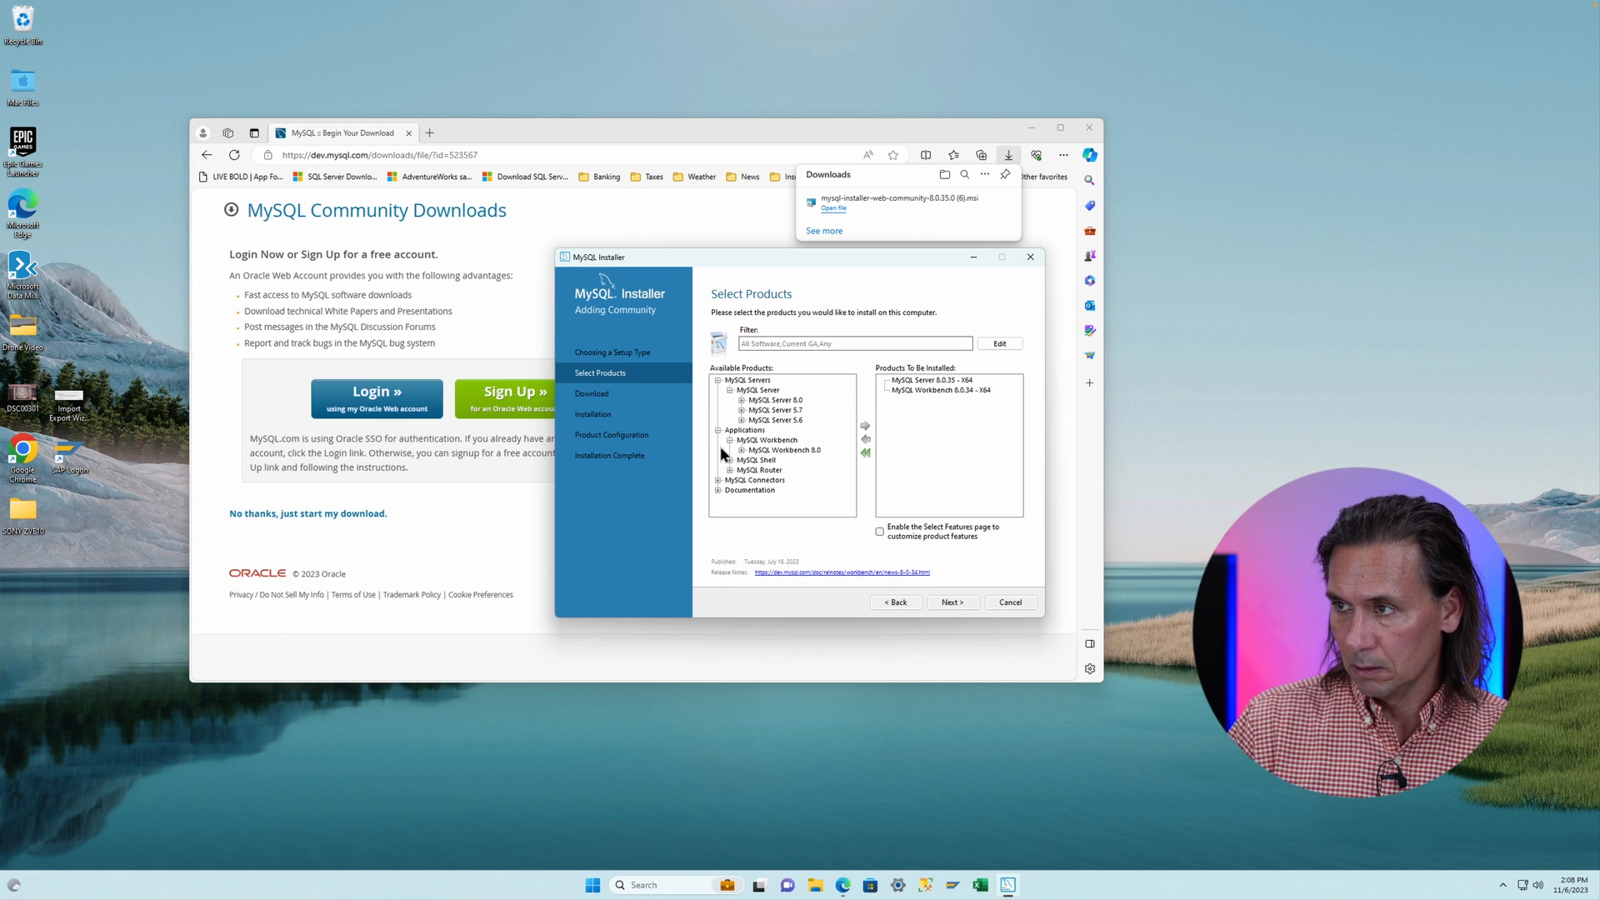
left_click(729, 459)
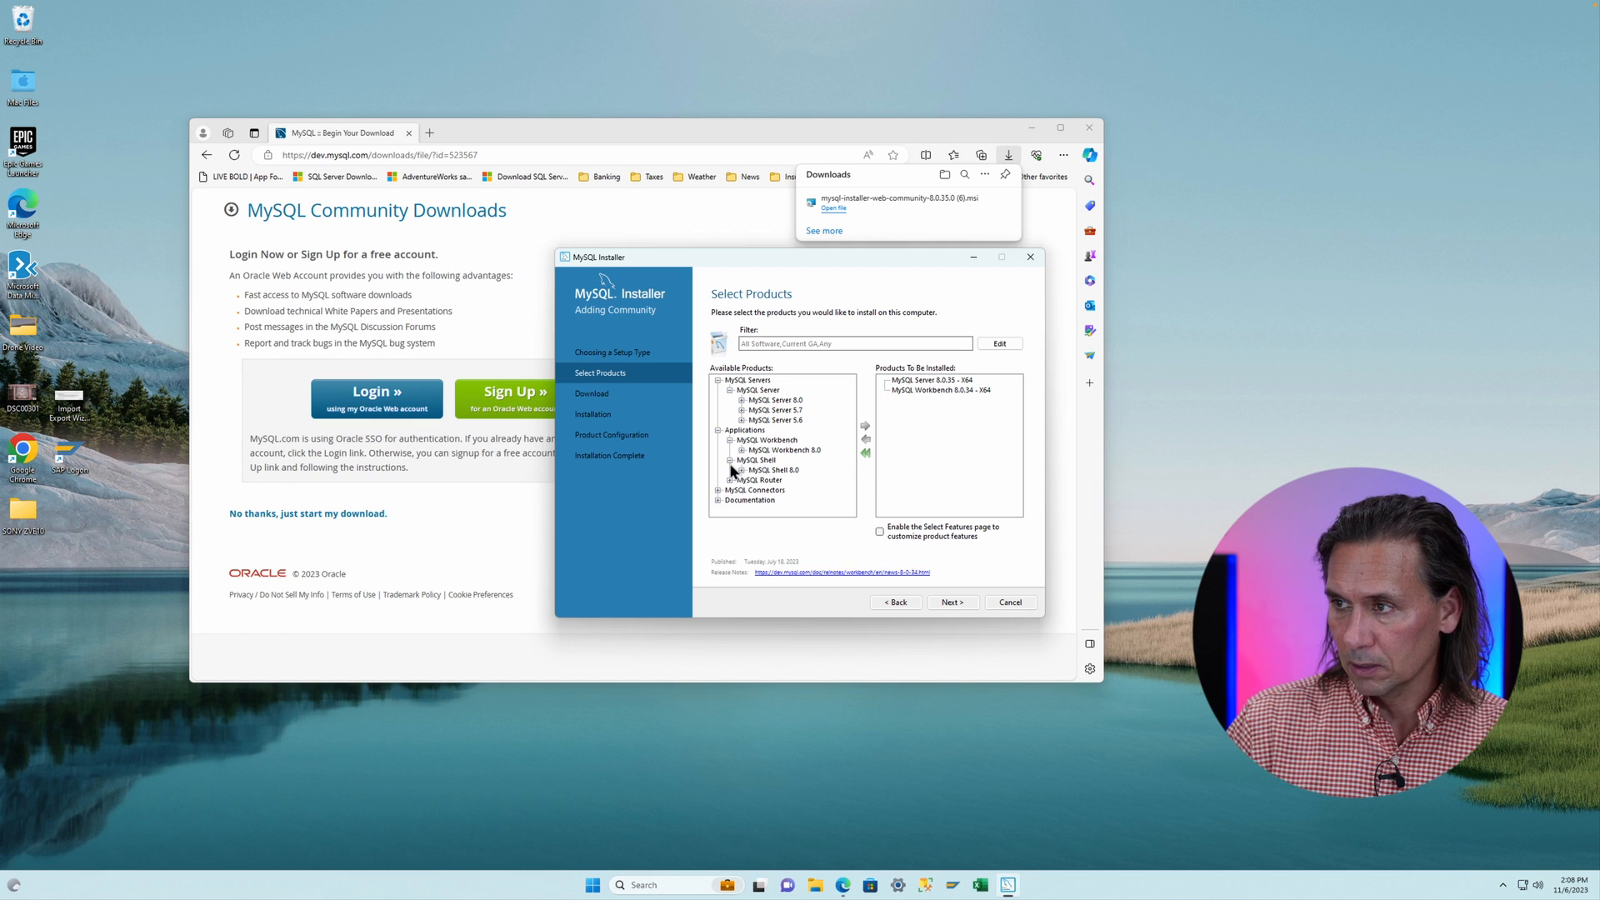
left_click(741, 471)
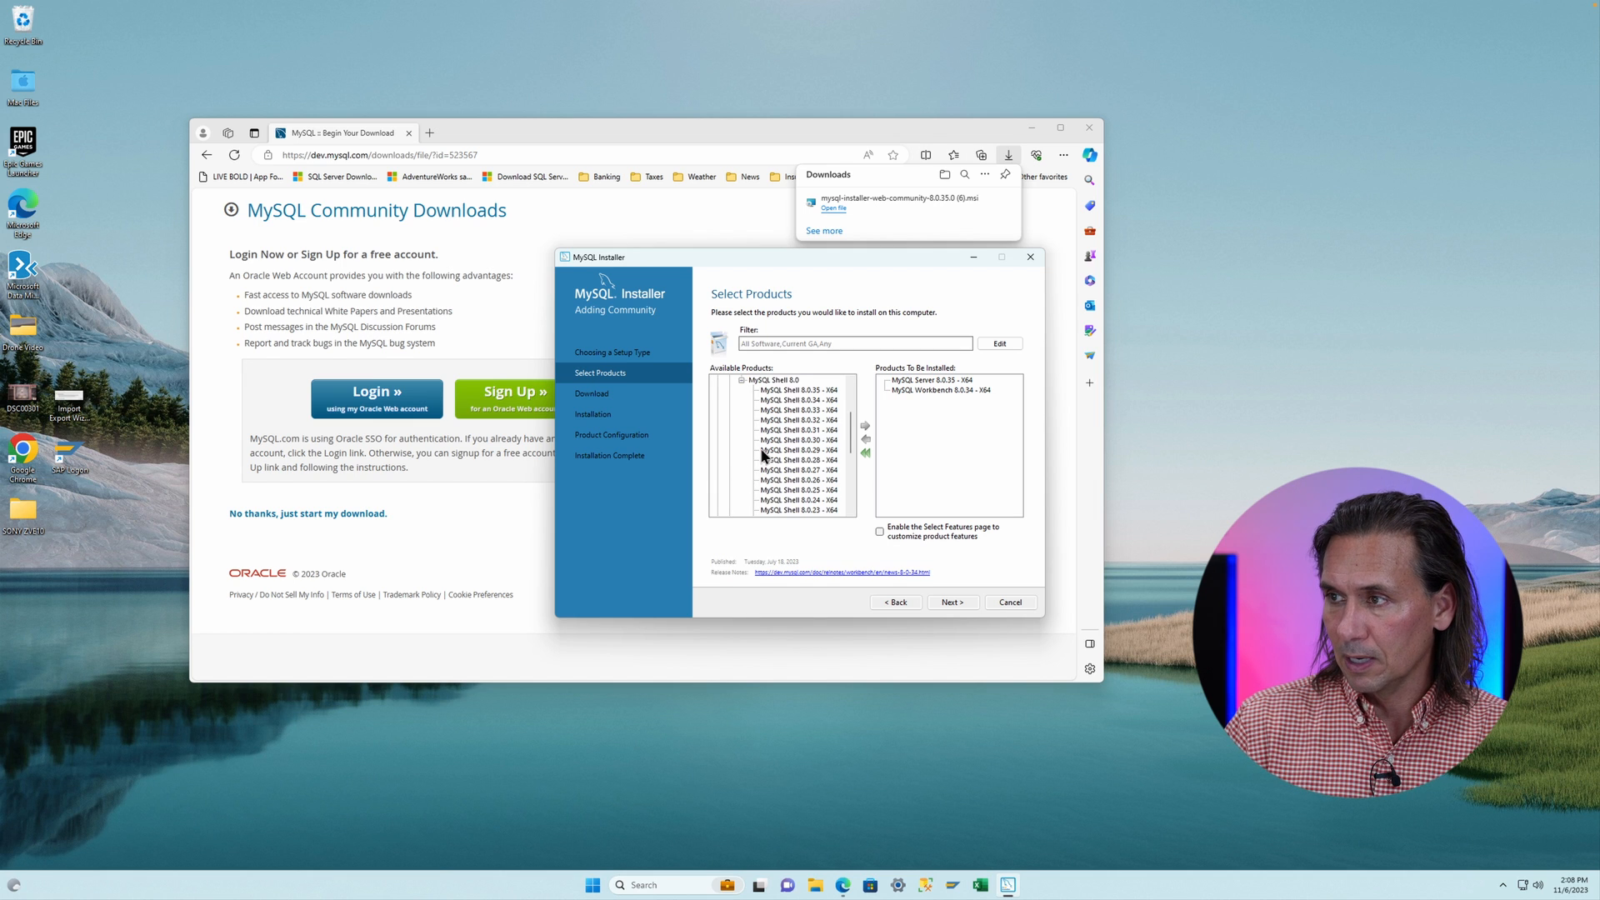
left_click(799, 390)
left_click(863, 426)
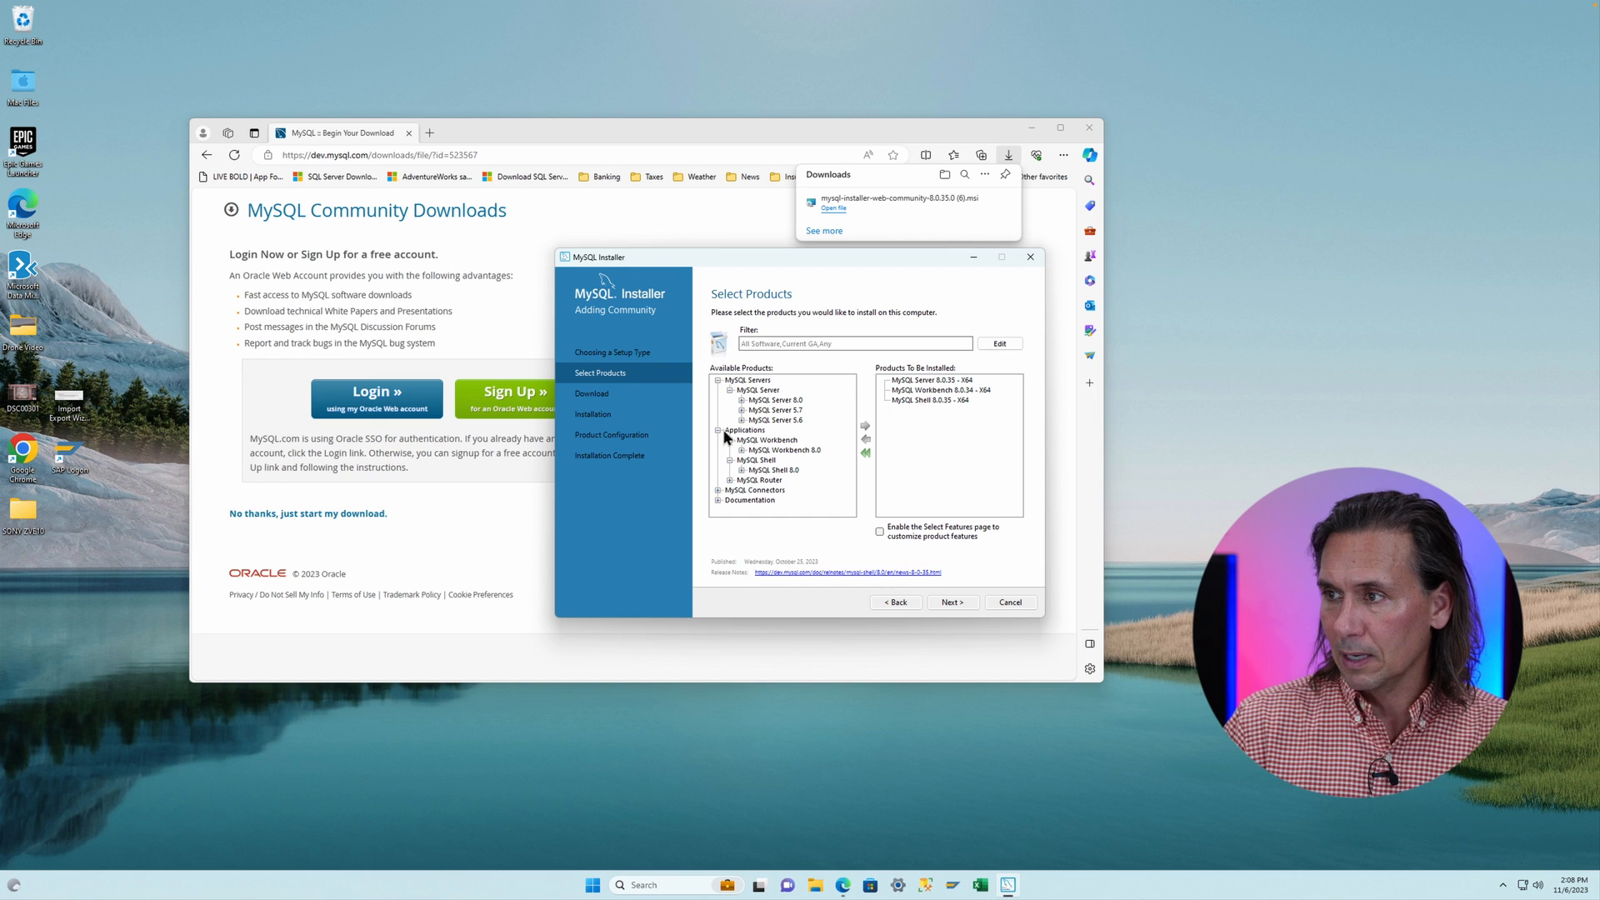
- Add Connector/ODBC 8.0.33 - X64 from MySQL Connectors to the products to be installed
left_click(718, 490)
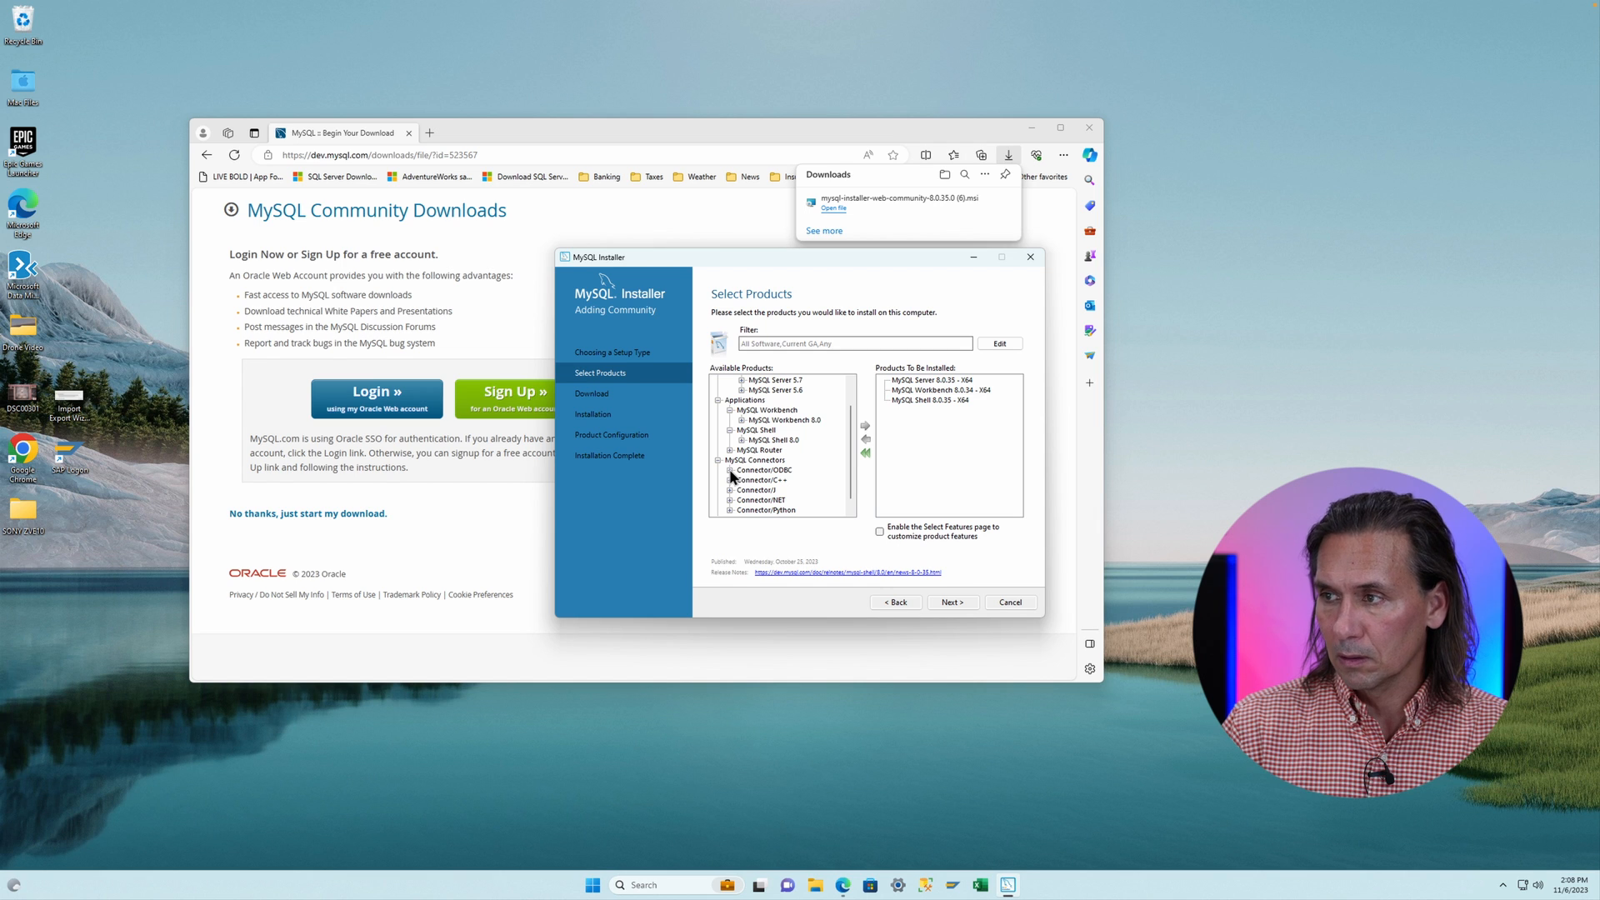
left_click(730, 471)
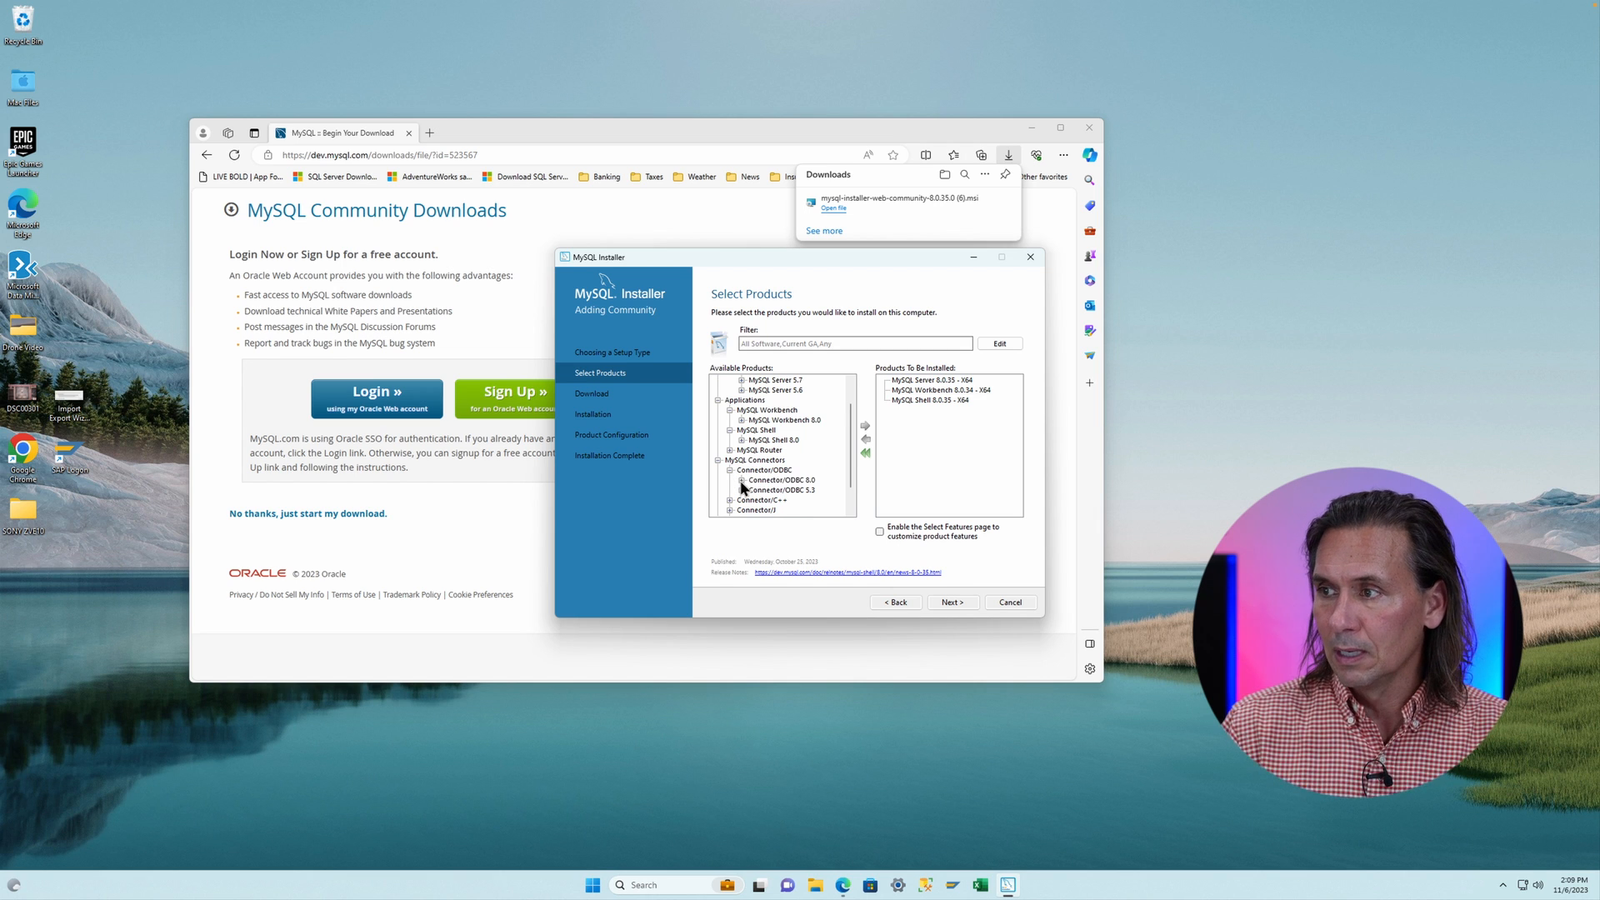
left_click(741, 480)
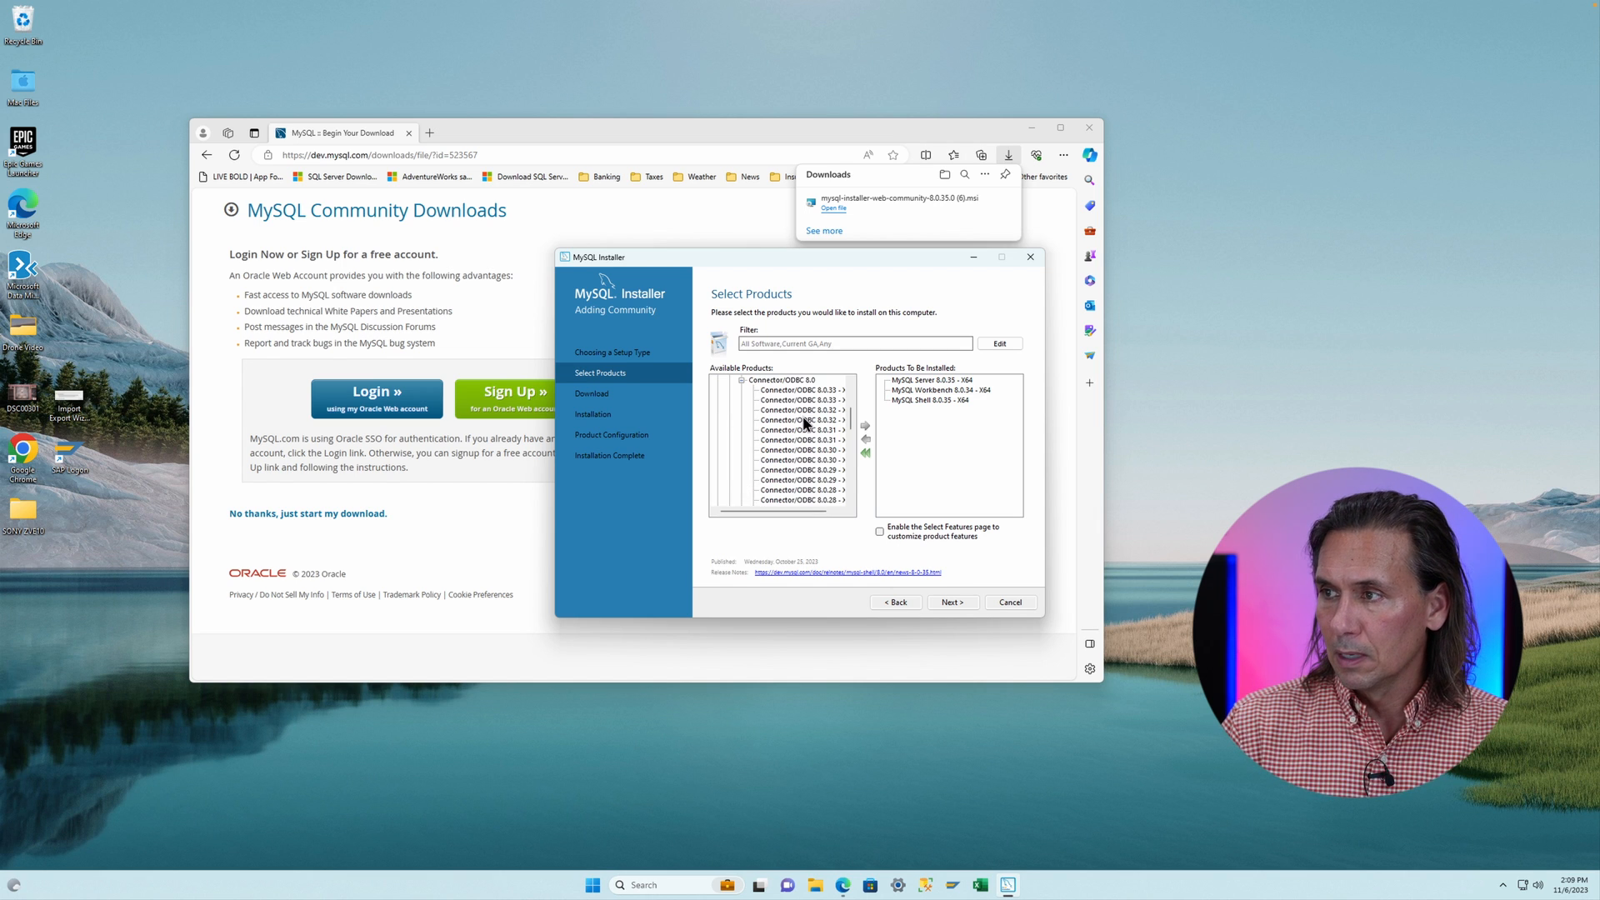
left_click(806, 392)
left_click(864, 427)
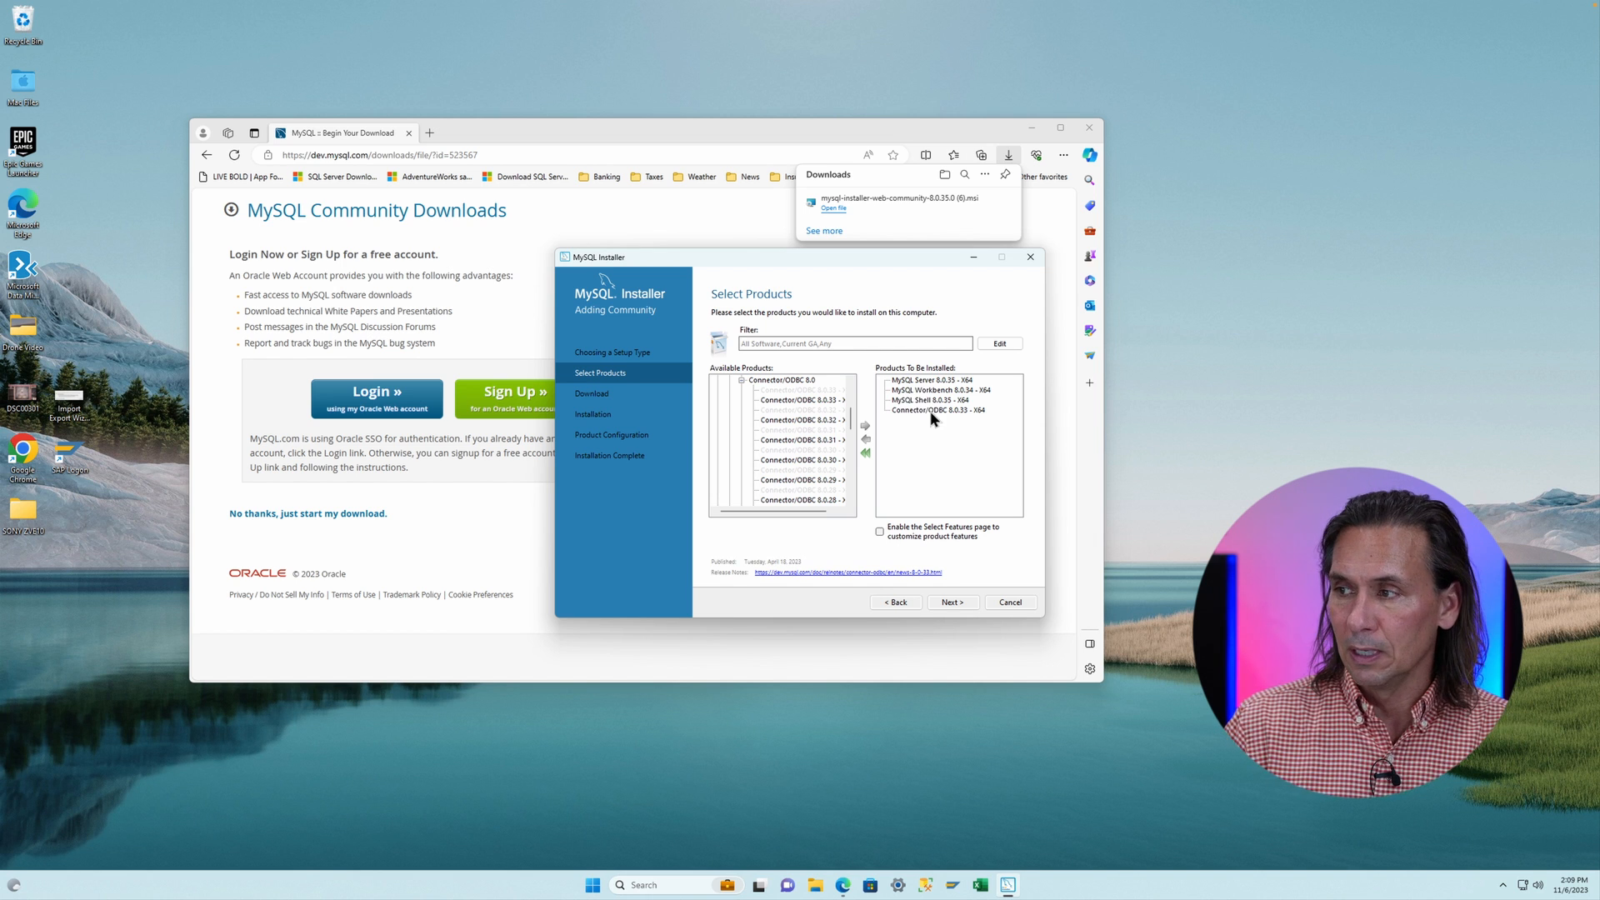
- Continue past the path conflicts, accept the path warning, and execute the product download
left_click(952, 603)
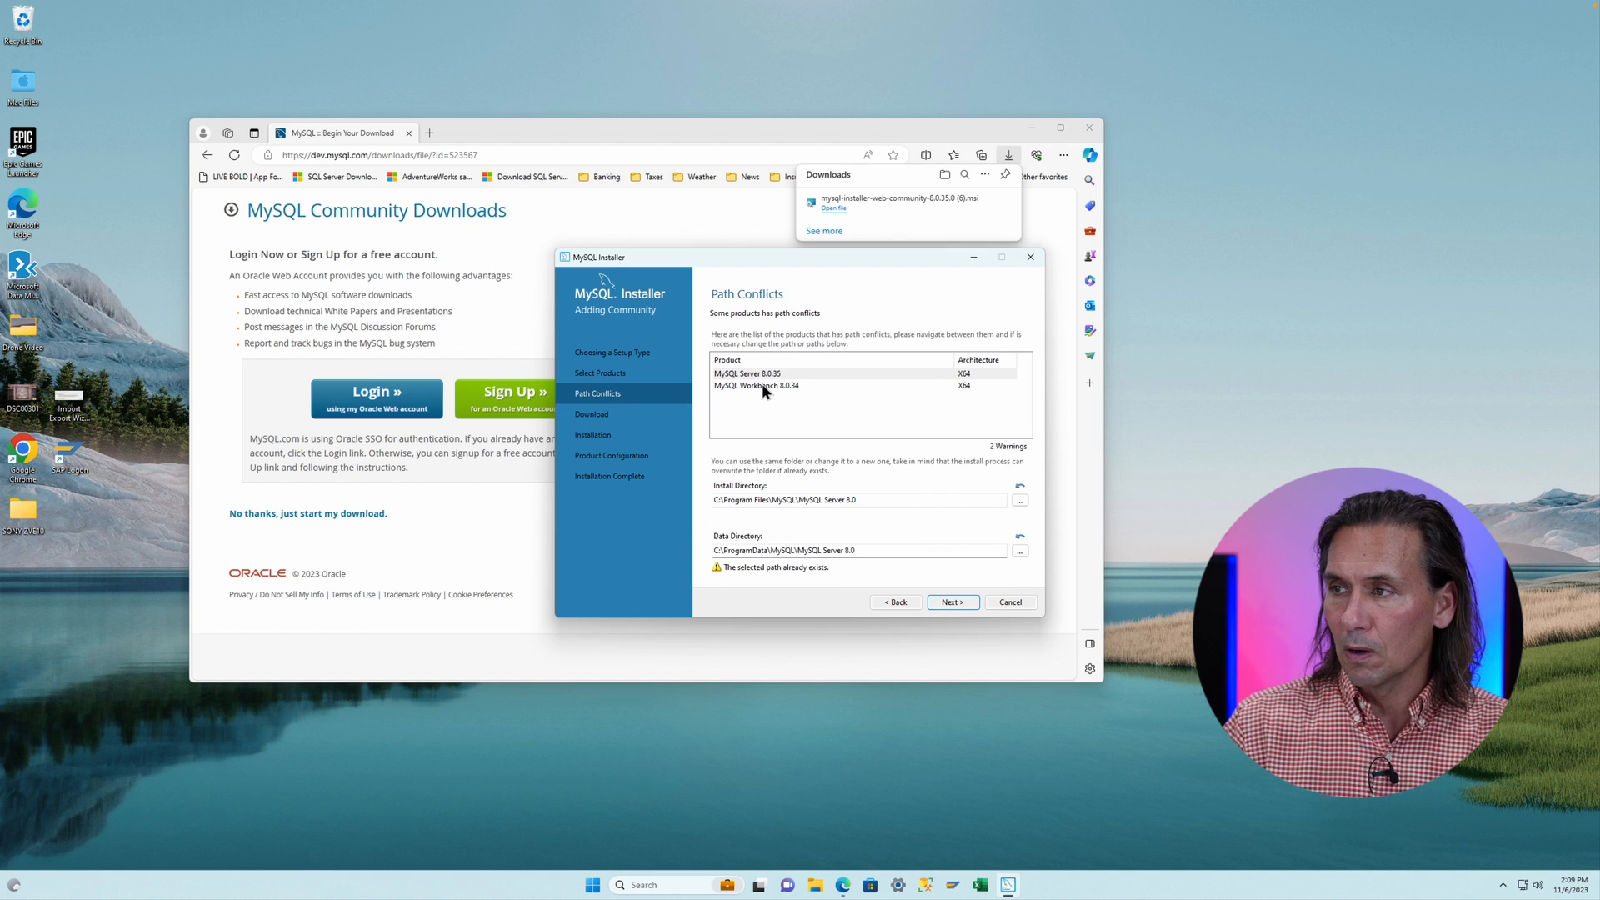
left_click(952, 601)
left_click(894, 498)
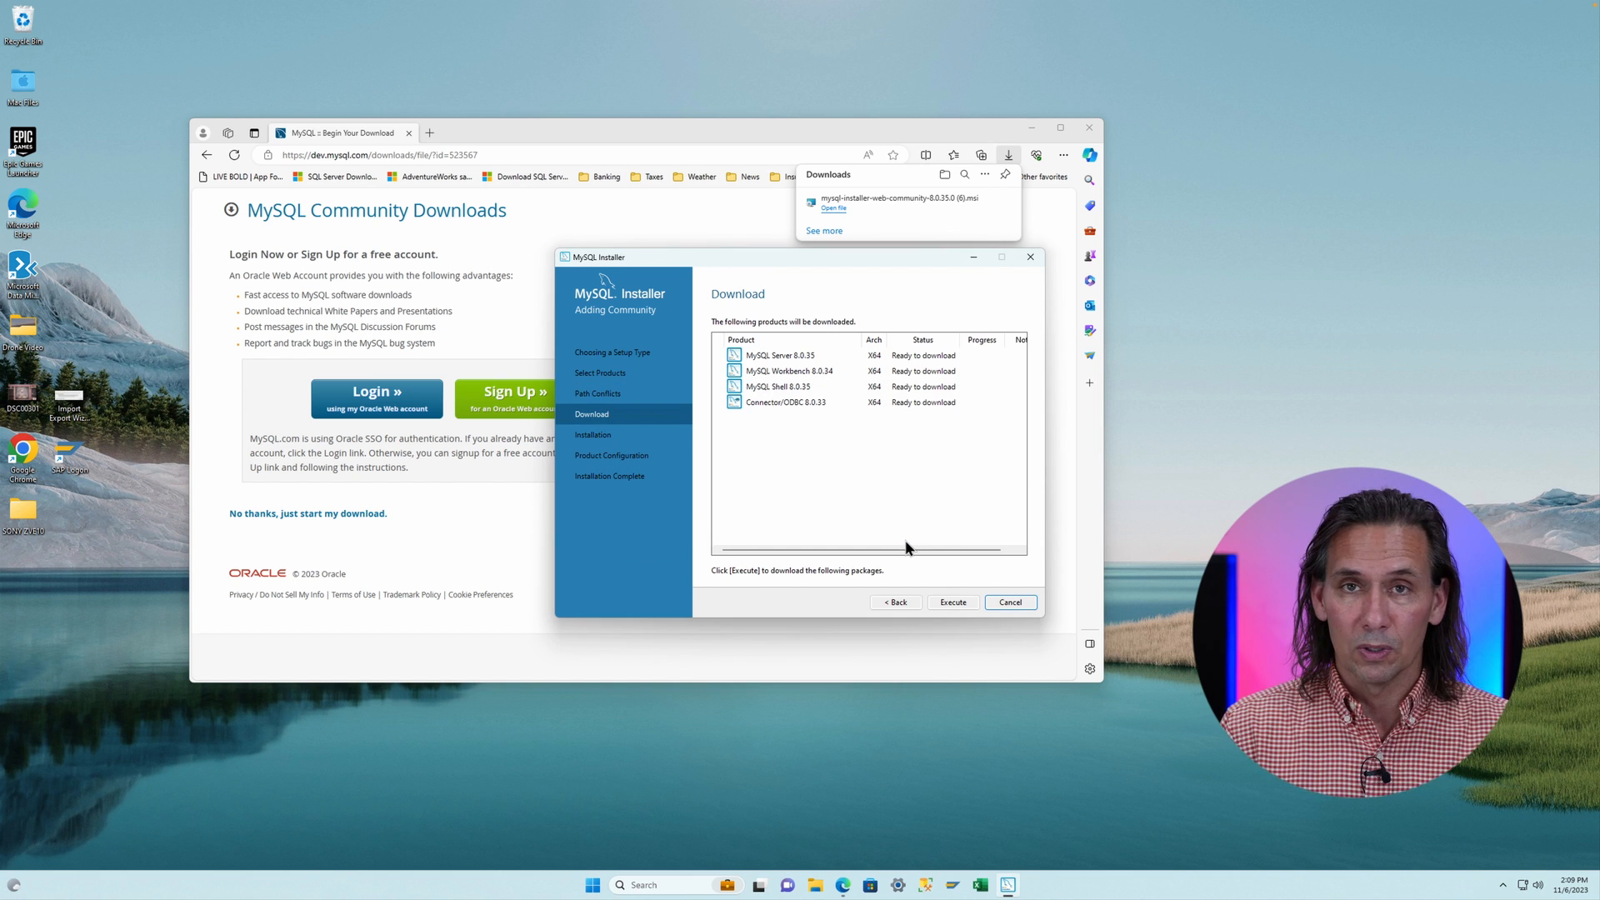
left_click(950, 602)
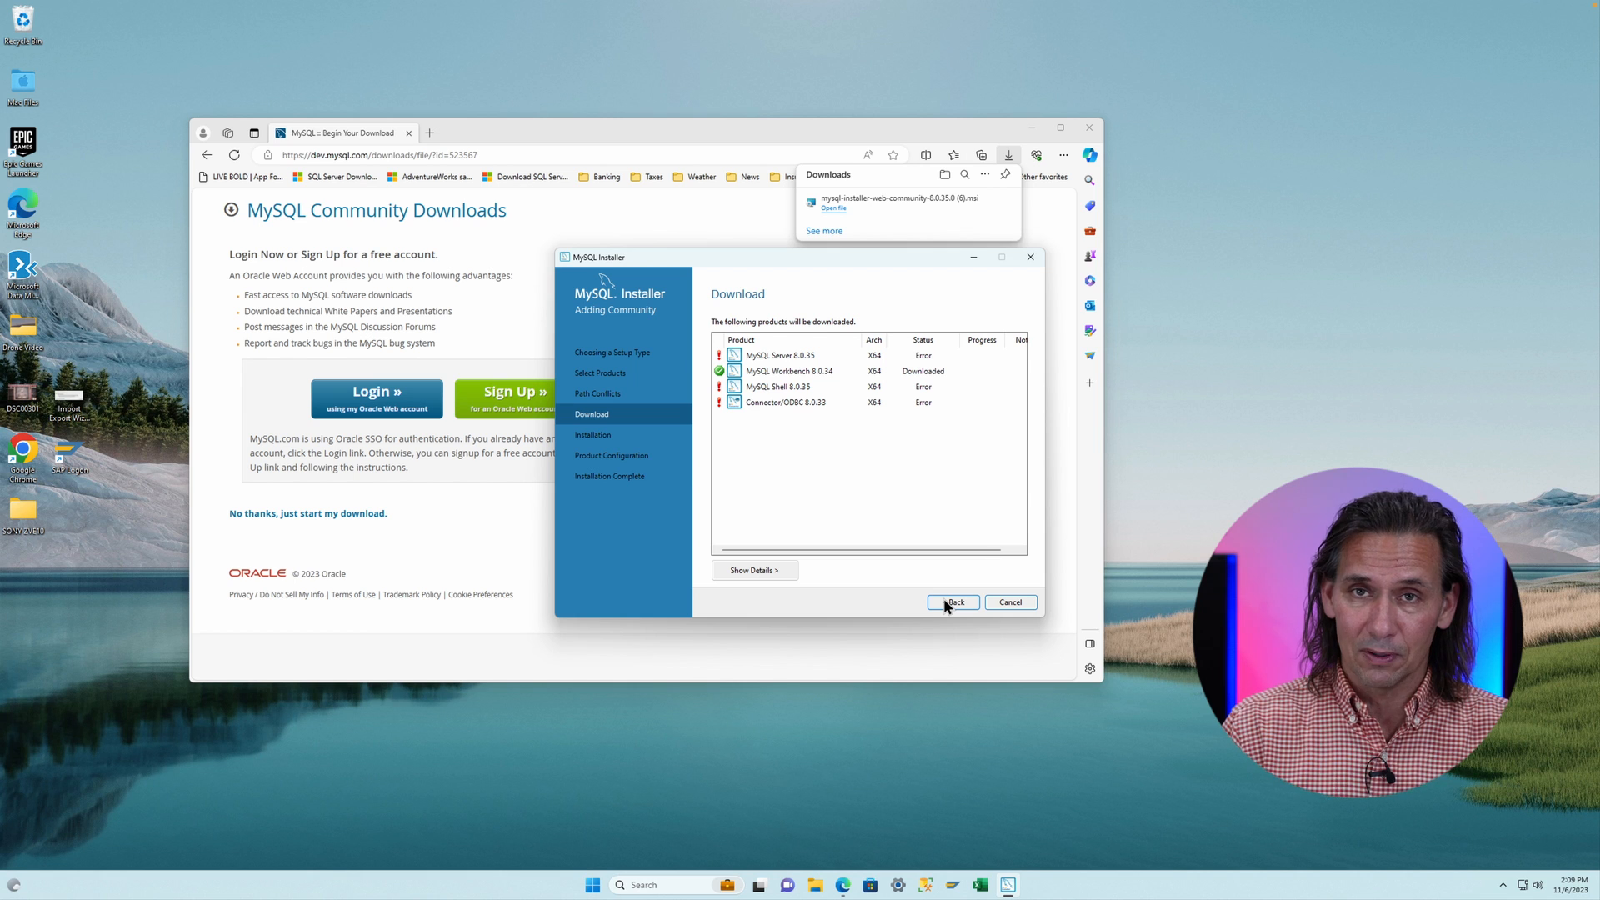
- Go back to the path conflicts page and continue again, accepting the path warning, to return to the download list
left_click(944, 600)
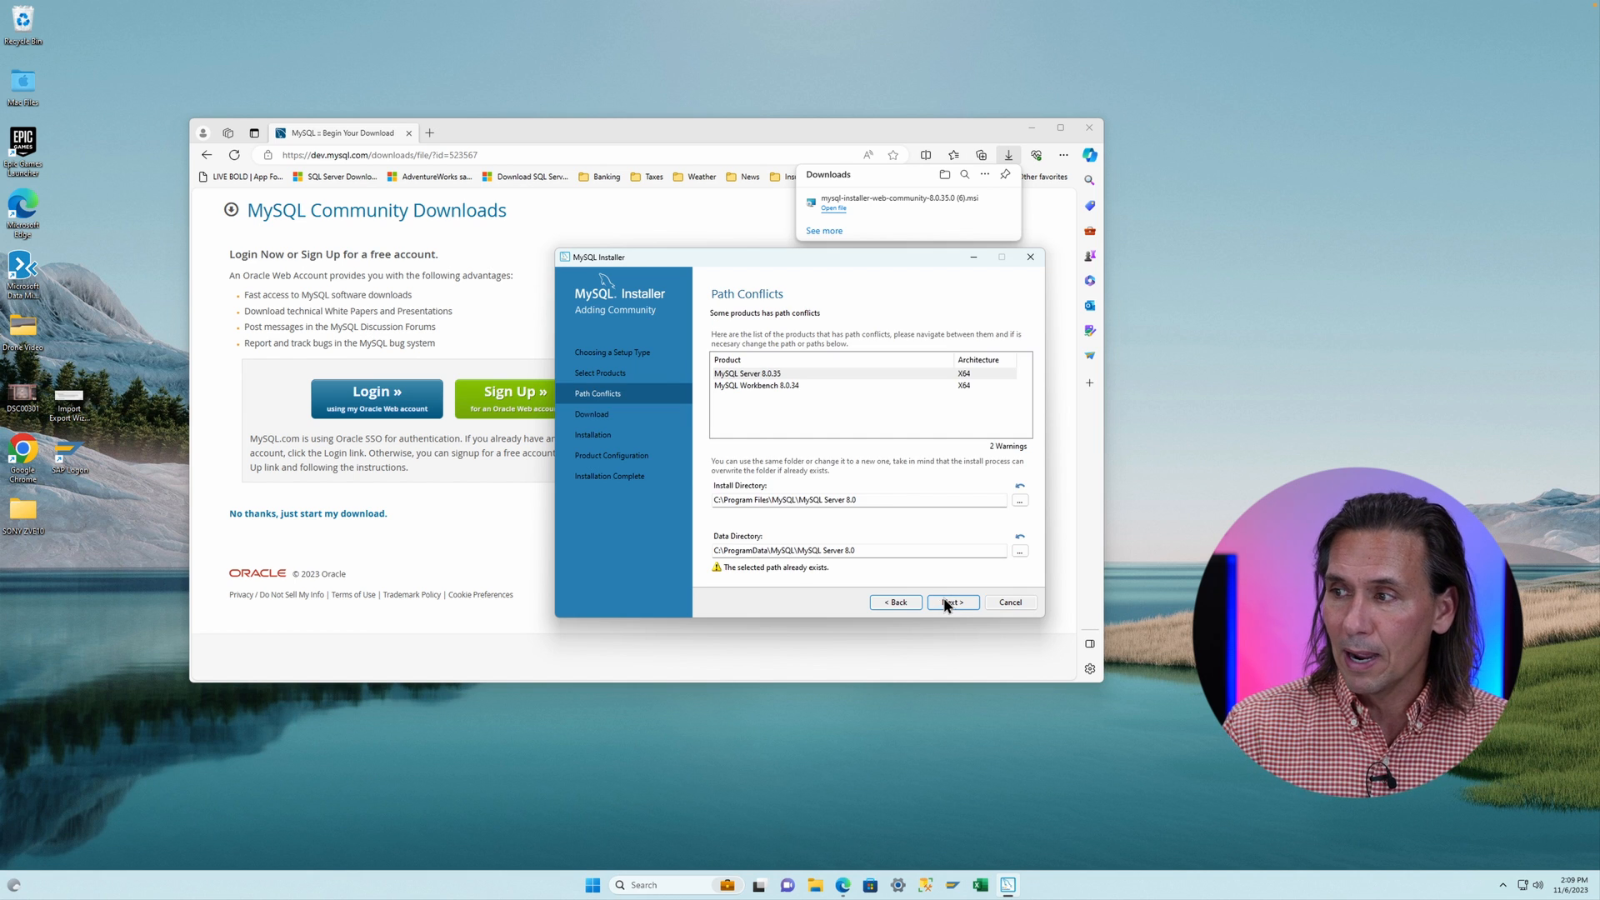
left_click(951, 603)
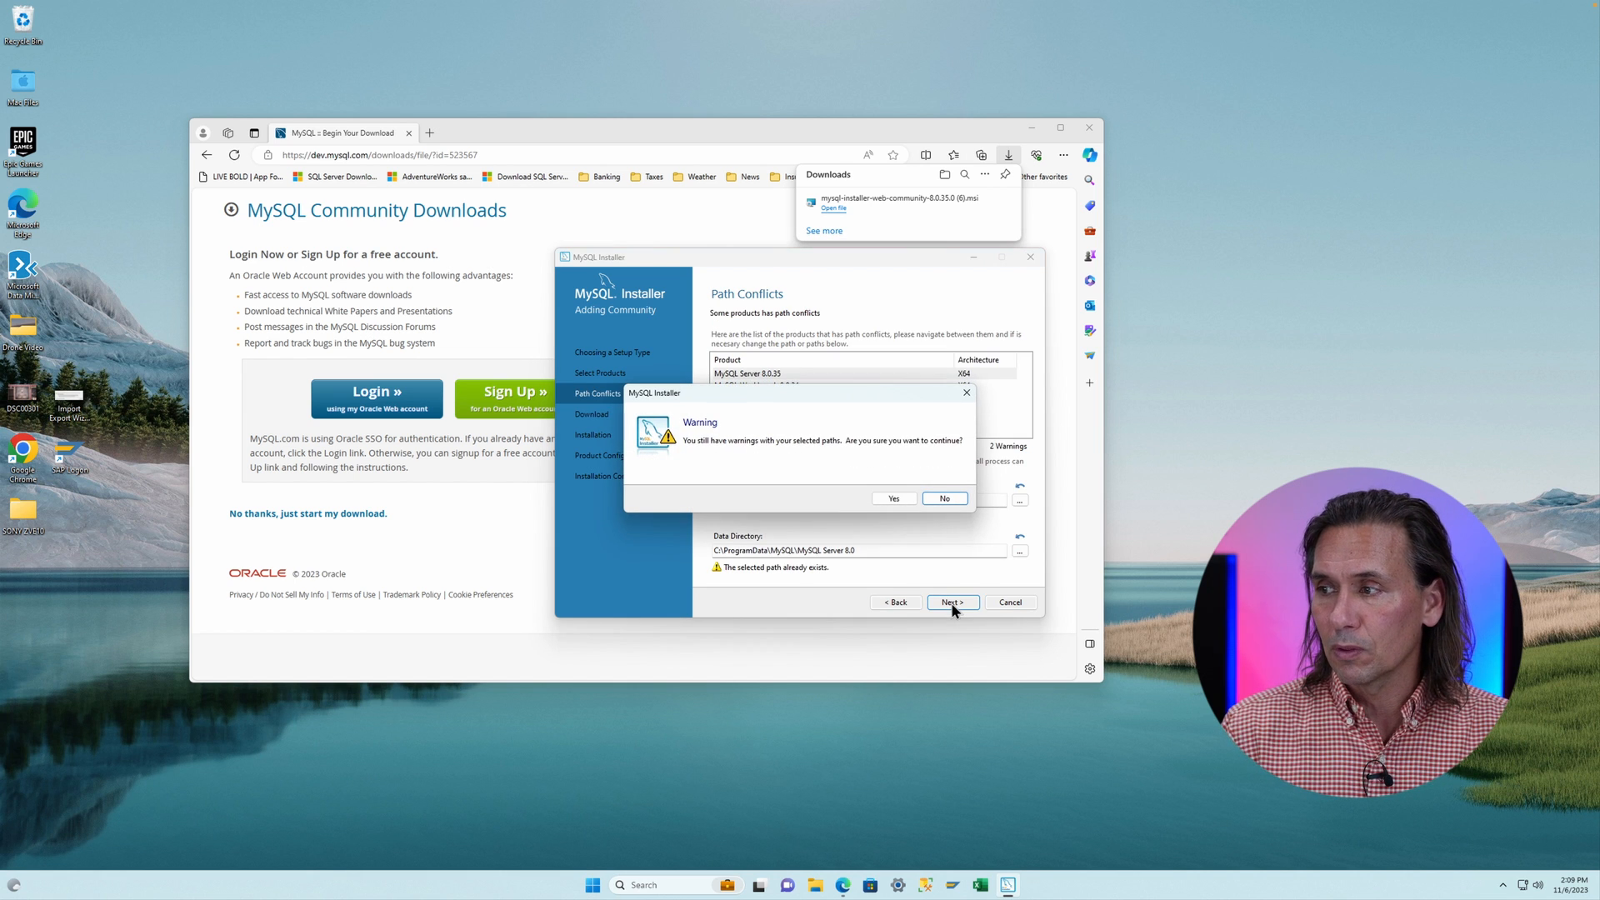
left_click(893, 497)
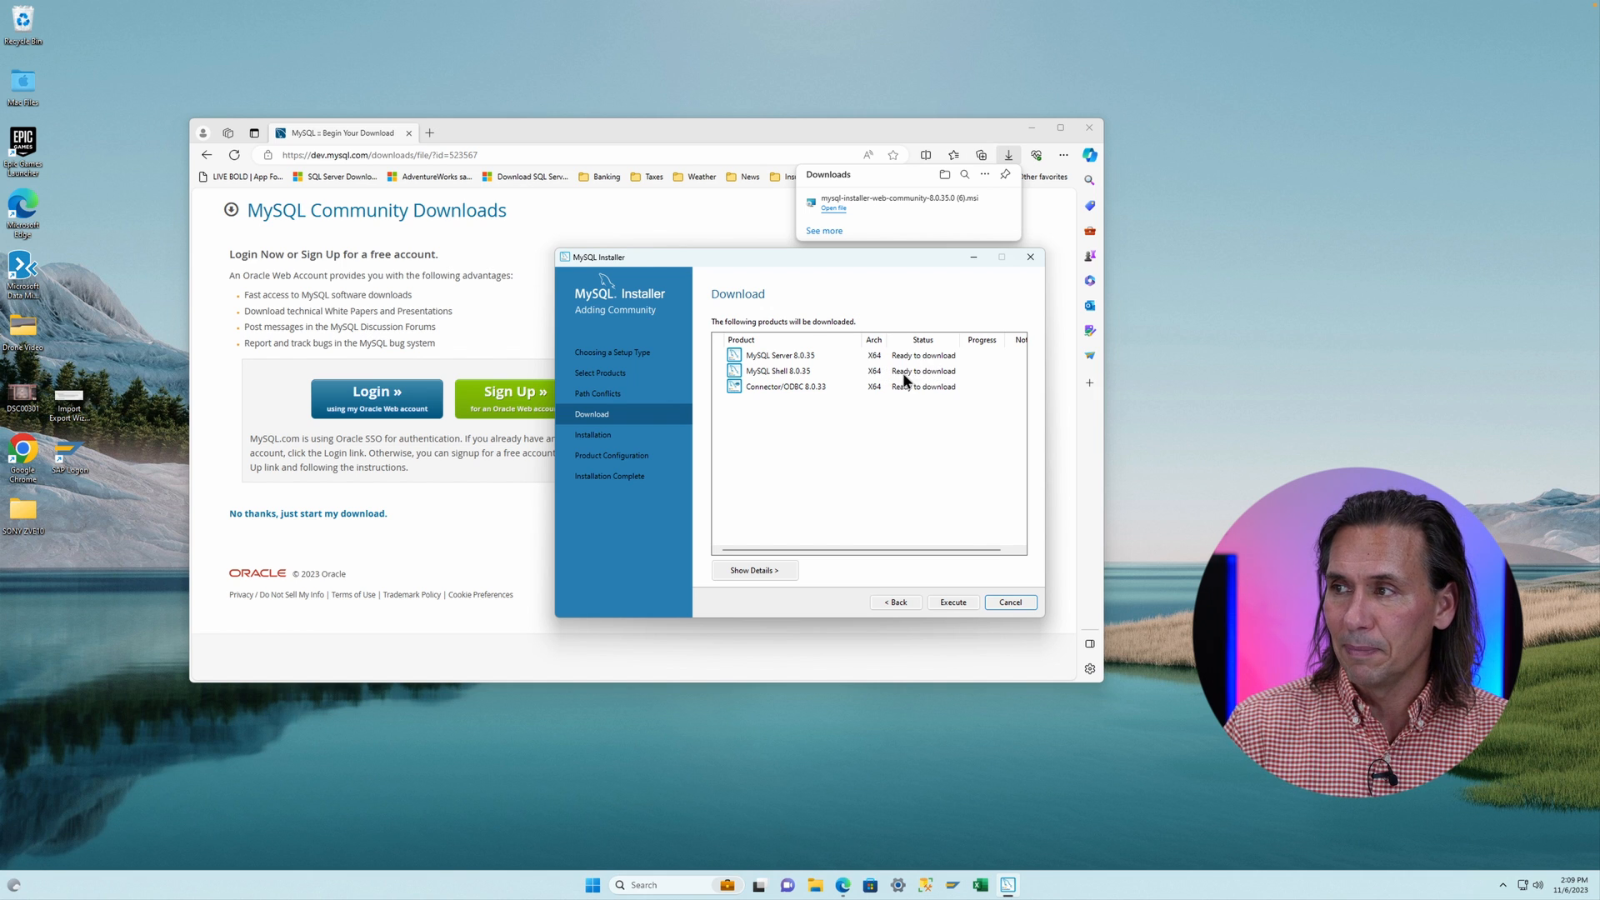
- Execute the product download, then go back past the path warning and download MySQL Shell 8.0.35 again
left_click(959, 607)
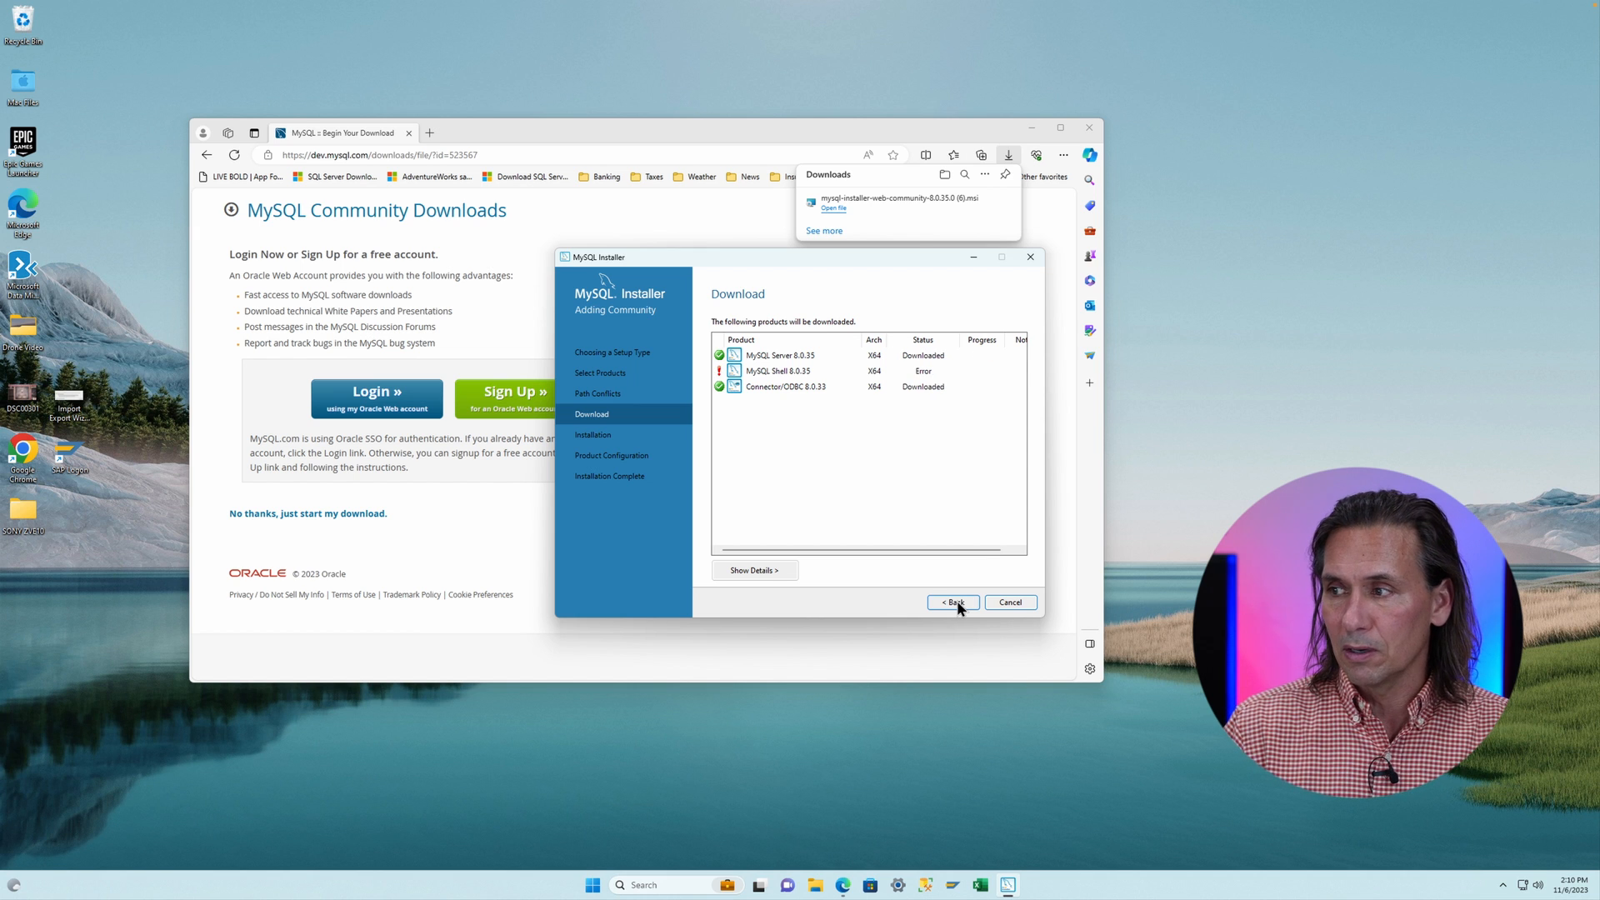
left_click(950, 602)
left_click(951, 602)
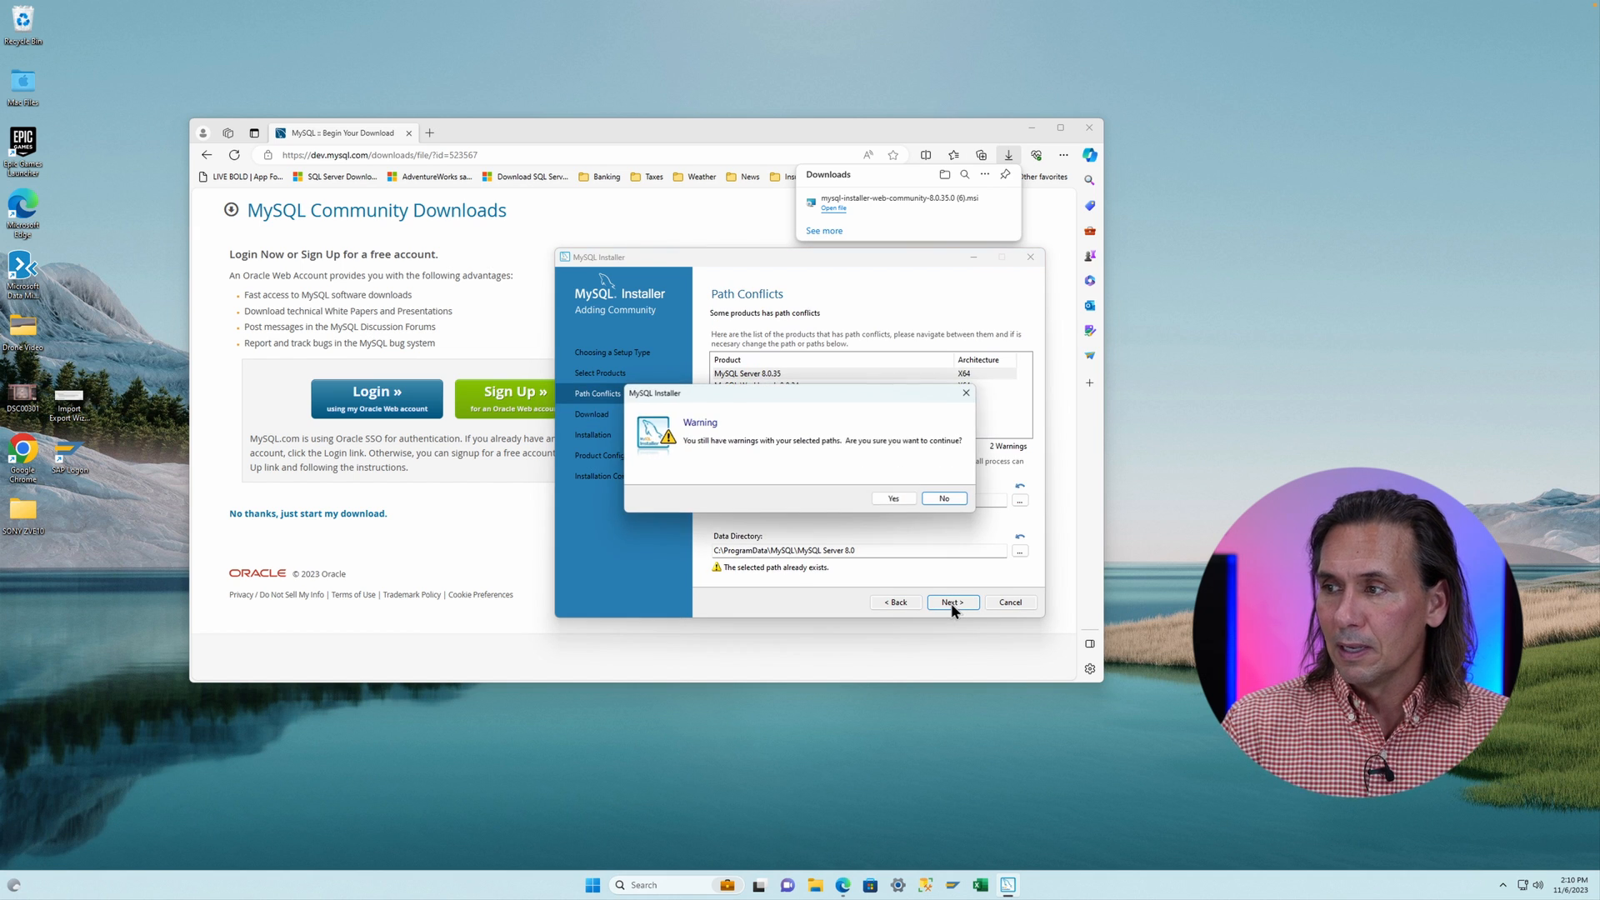
left_click(898, 497)
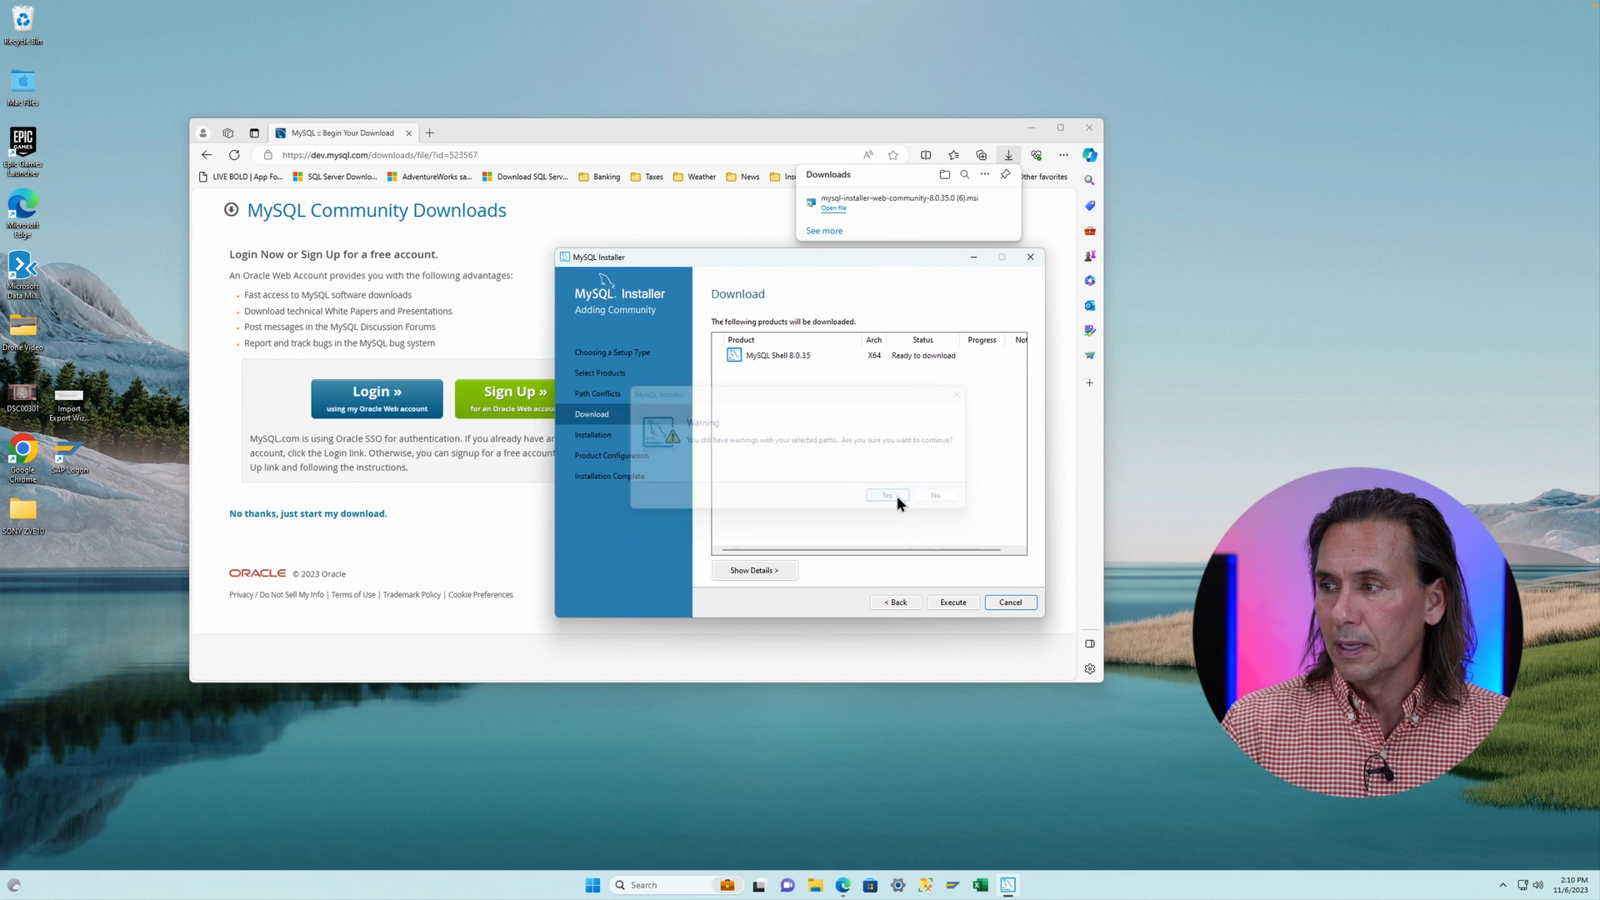
left_click(948, 601)
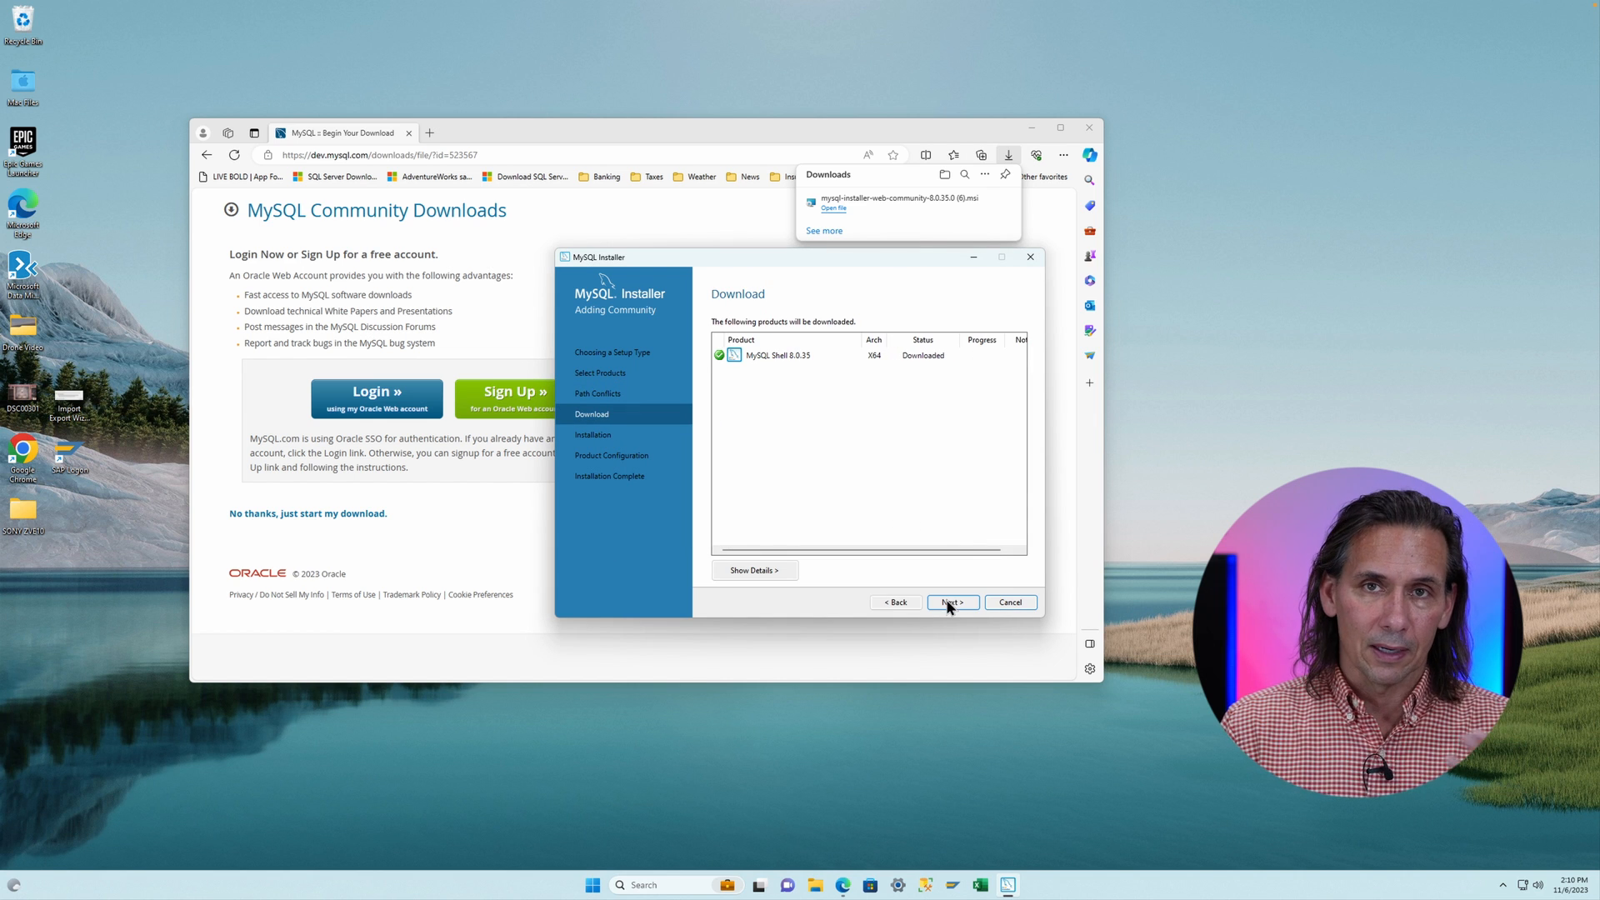
- Continue to the installation page and execute the installation of the four products
left_click(951, 602)
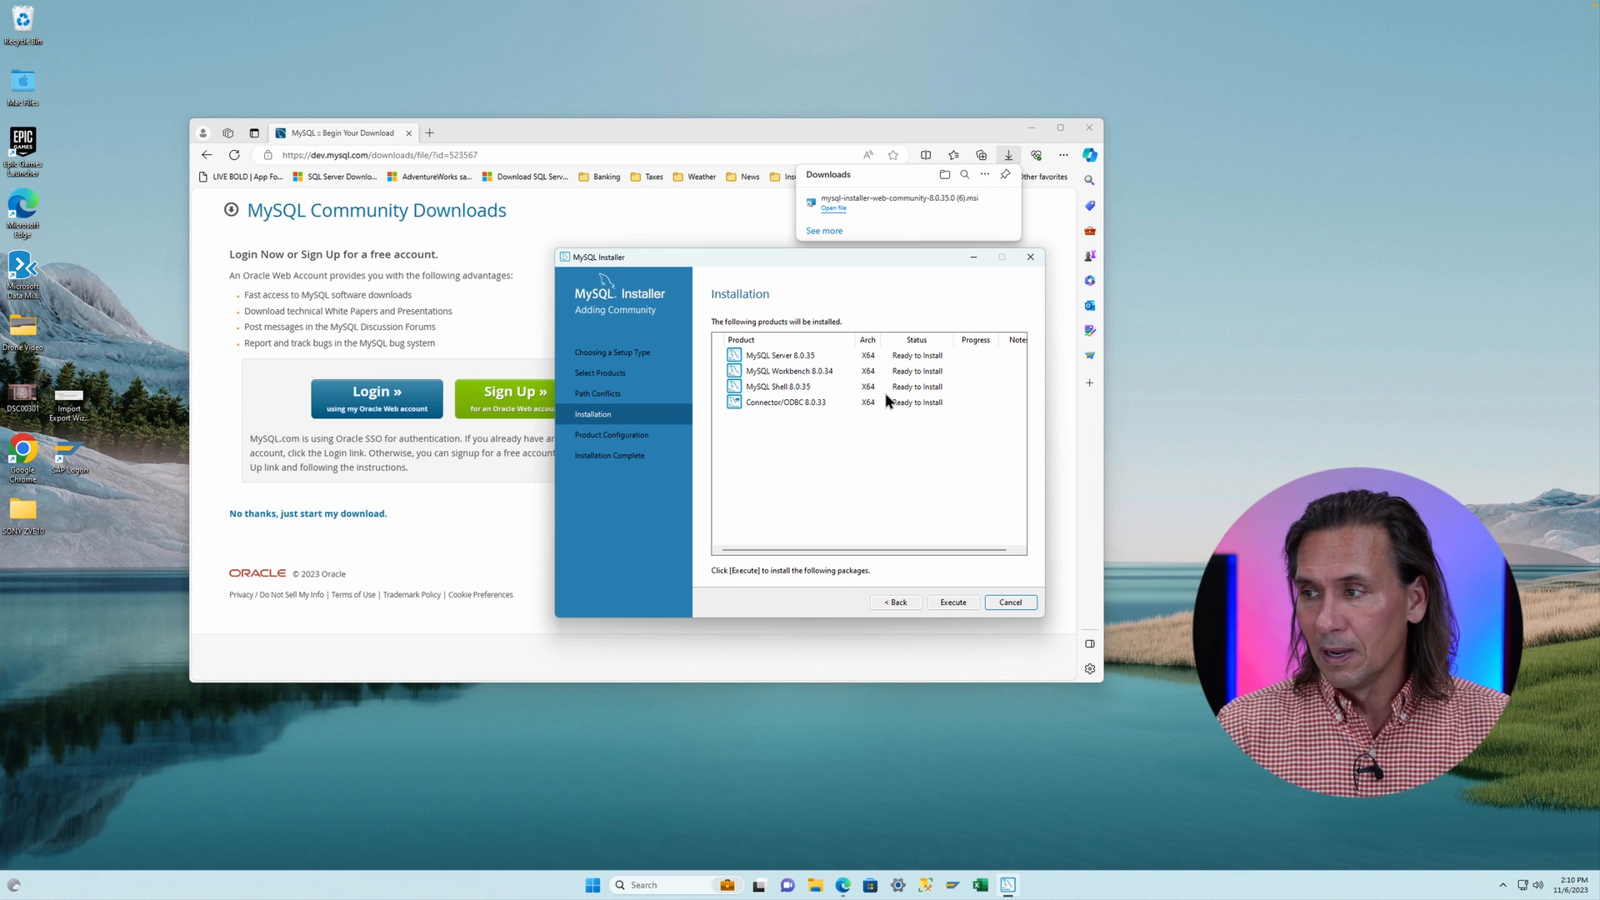
left_click(955, 603)
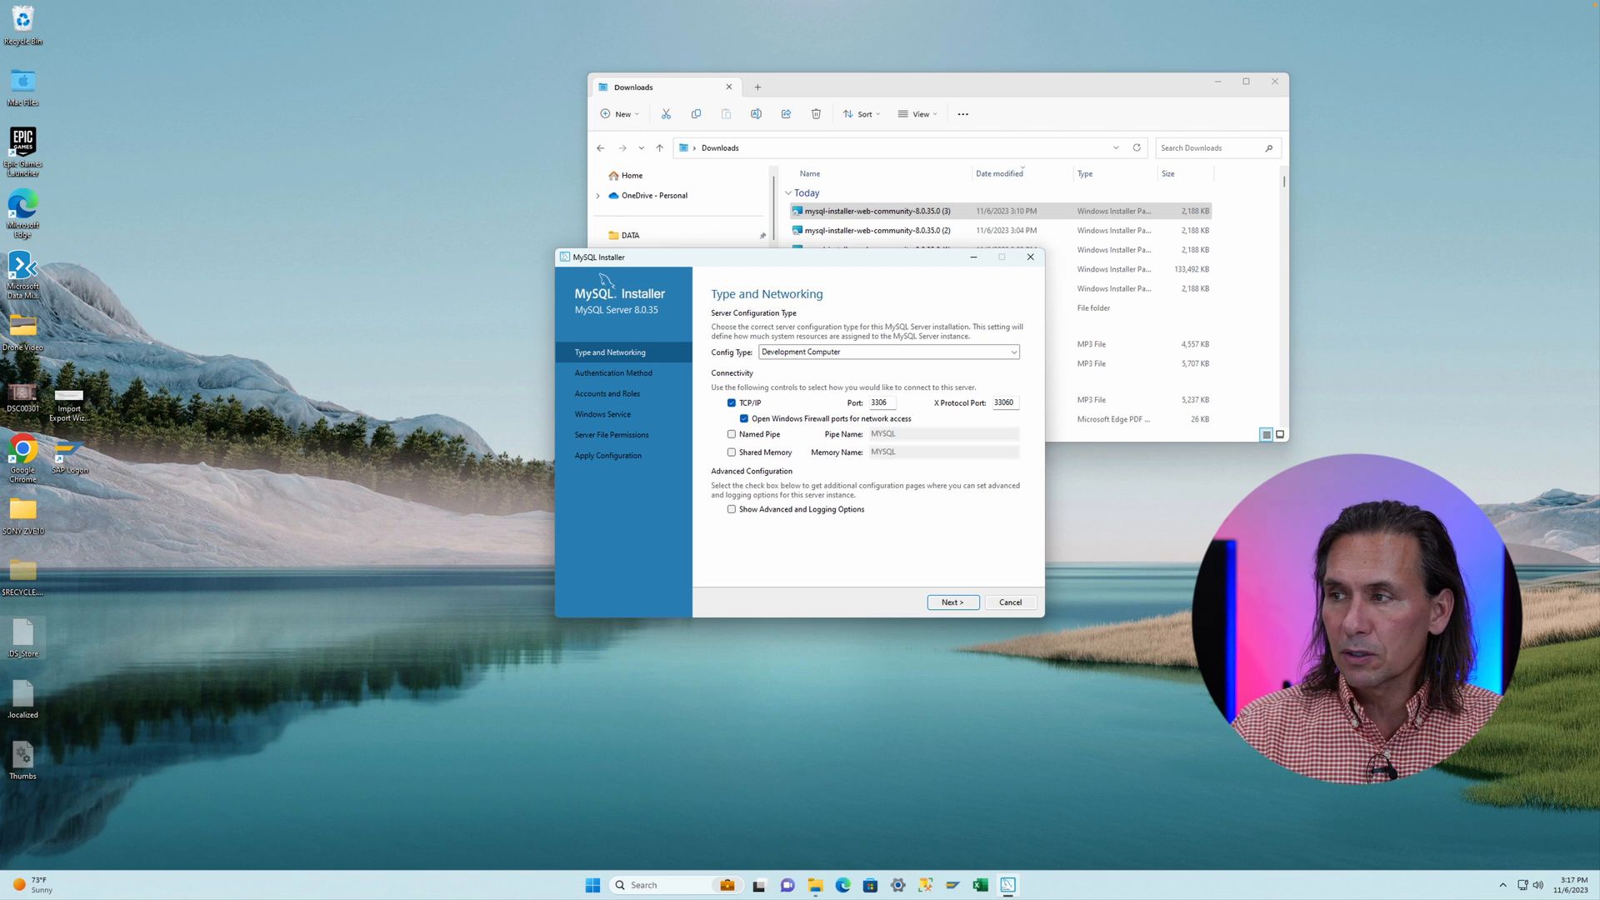
- Accept the default networking and authentication settings, then enter and repeat the MySQL root account password
left_click(951, 602)
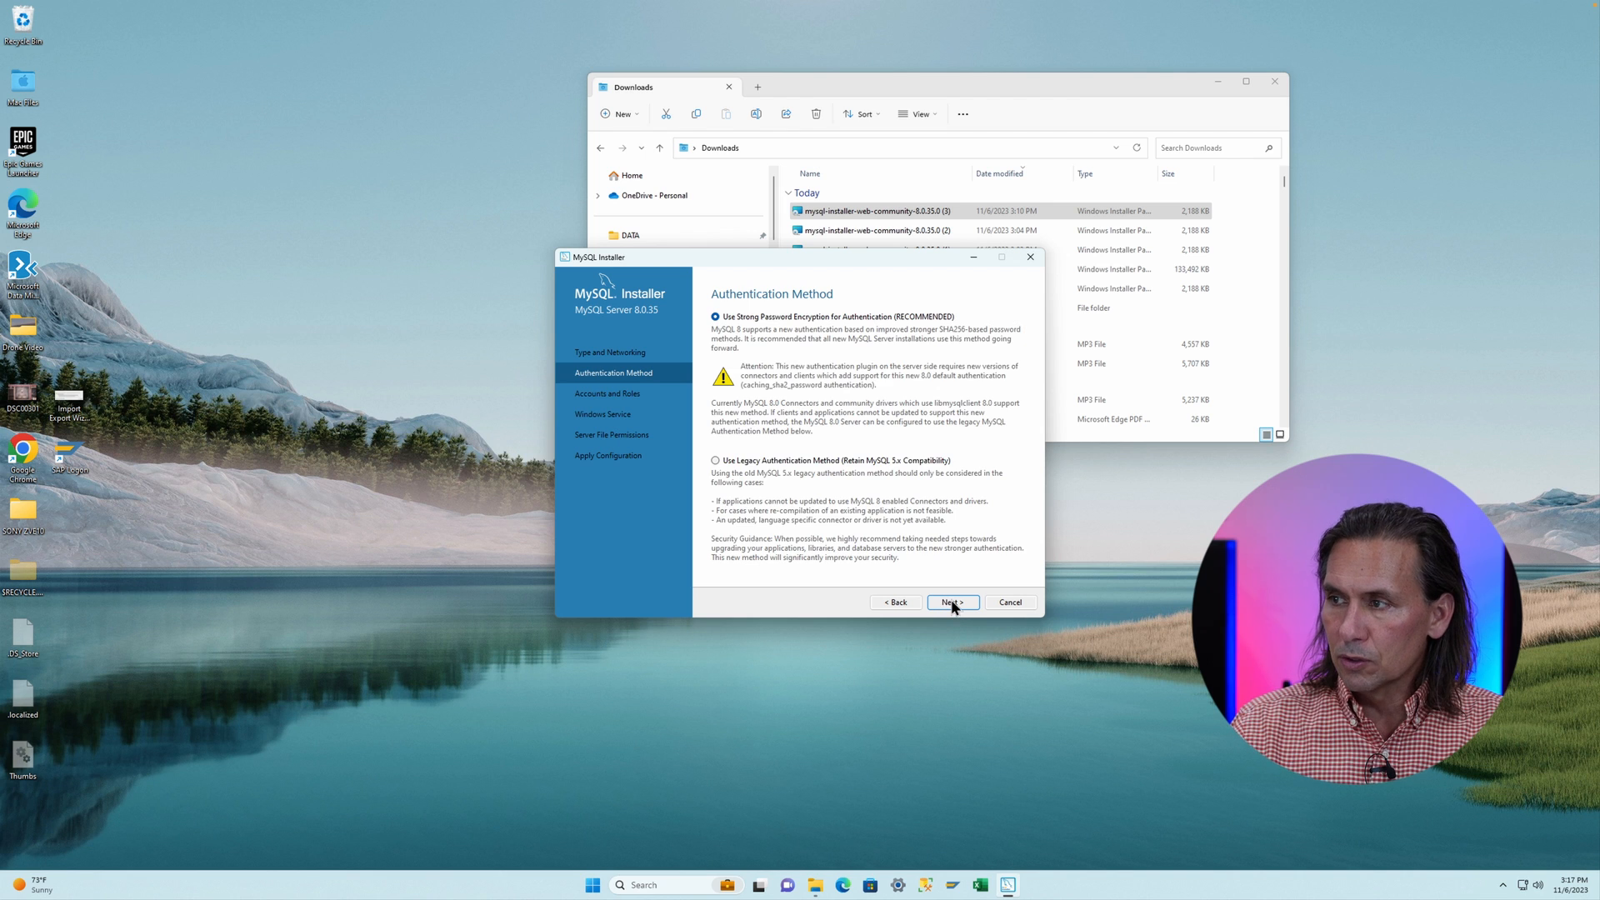
left_click(954, 603)
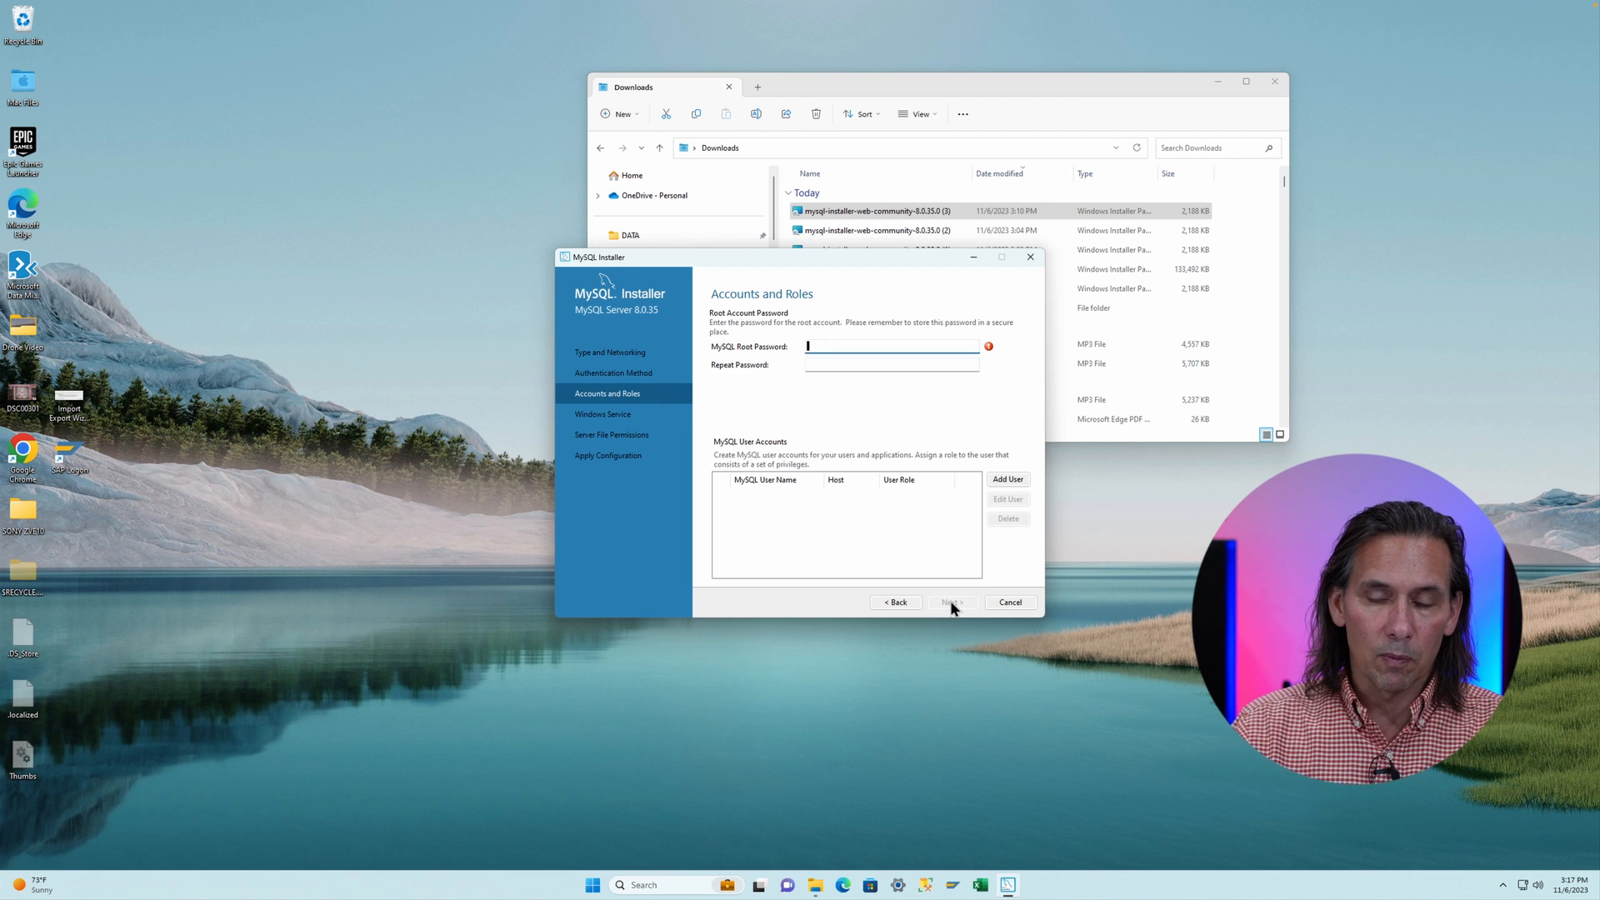
type("**********")
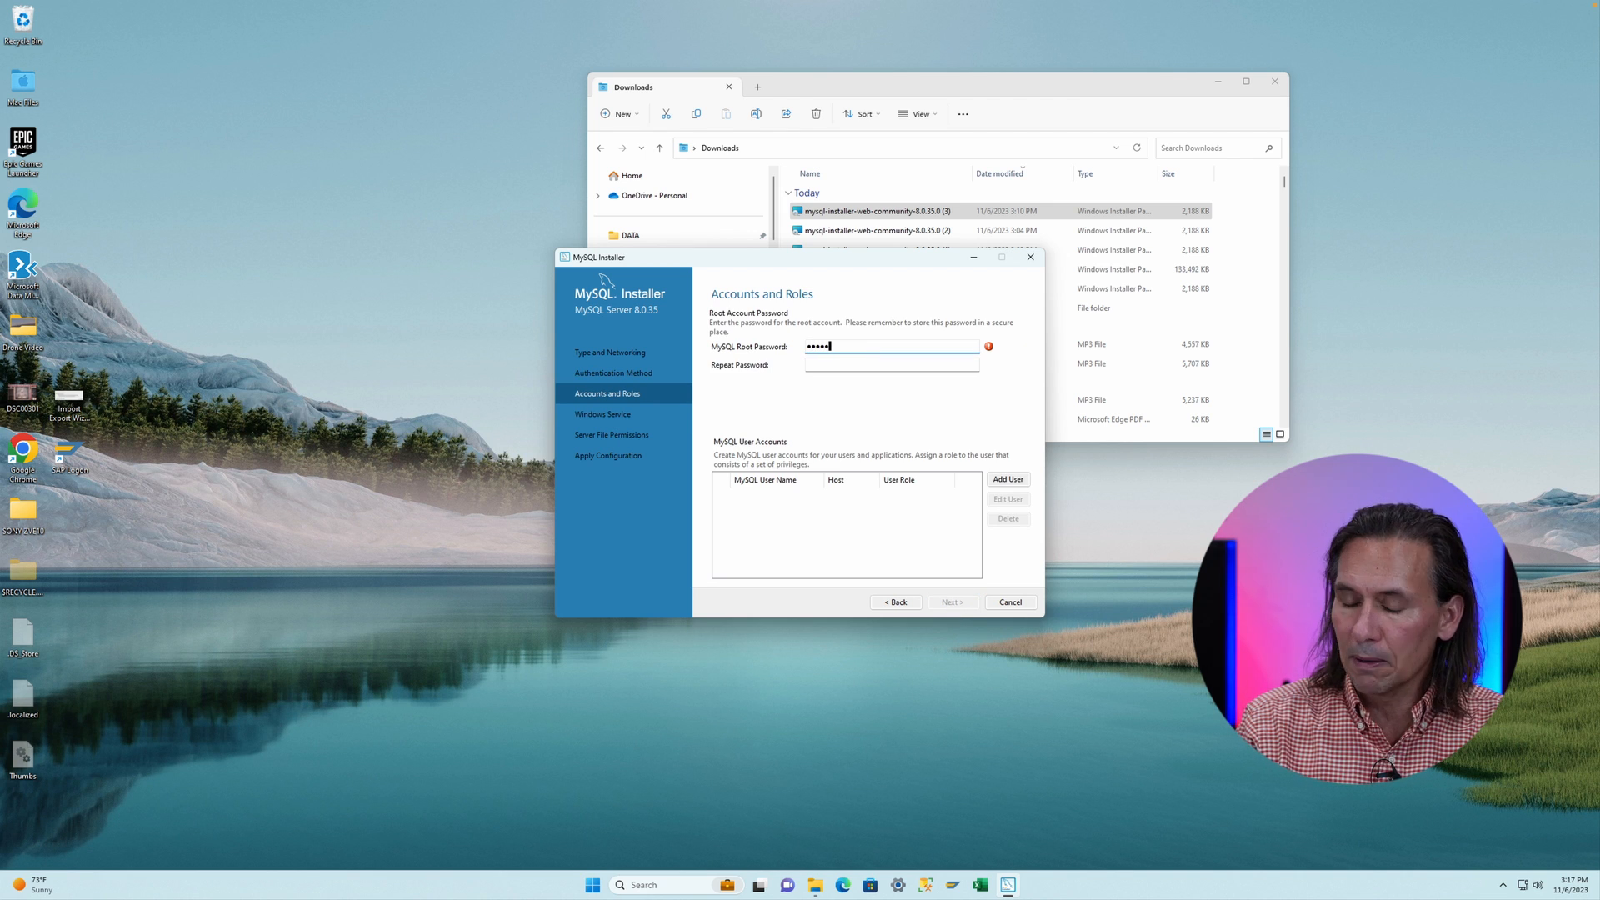
type("*****")
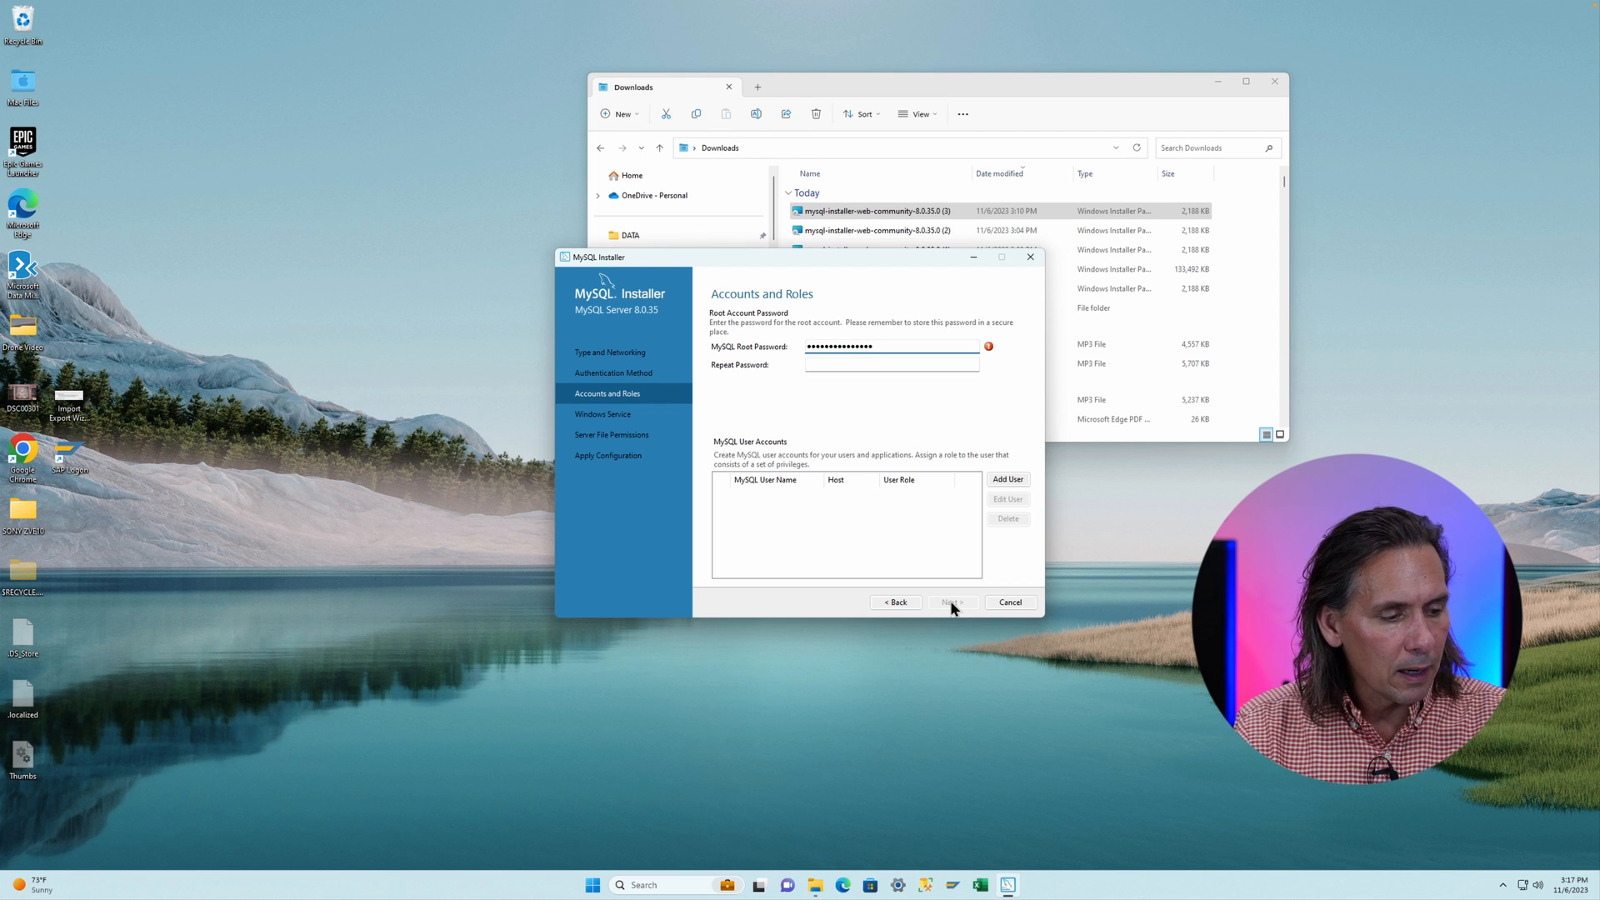
key("Tab")
type("***********")
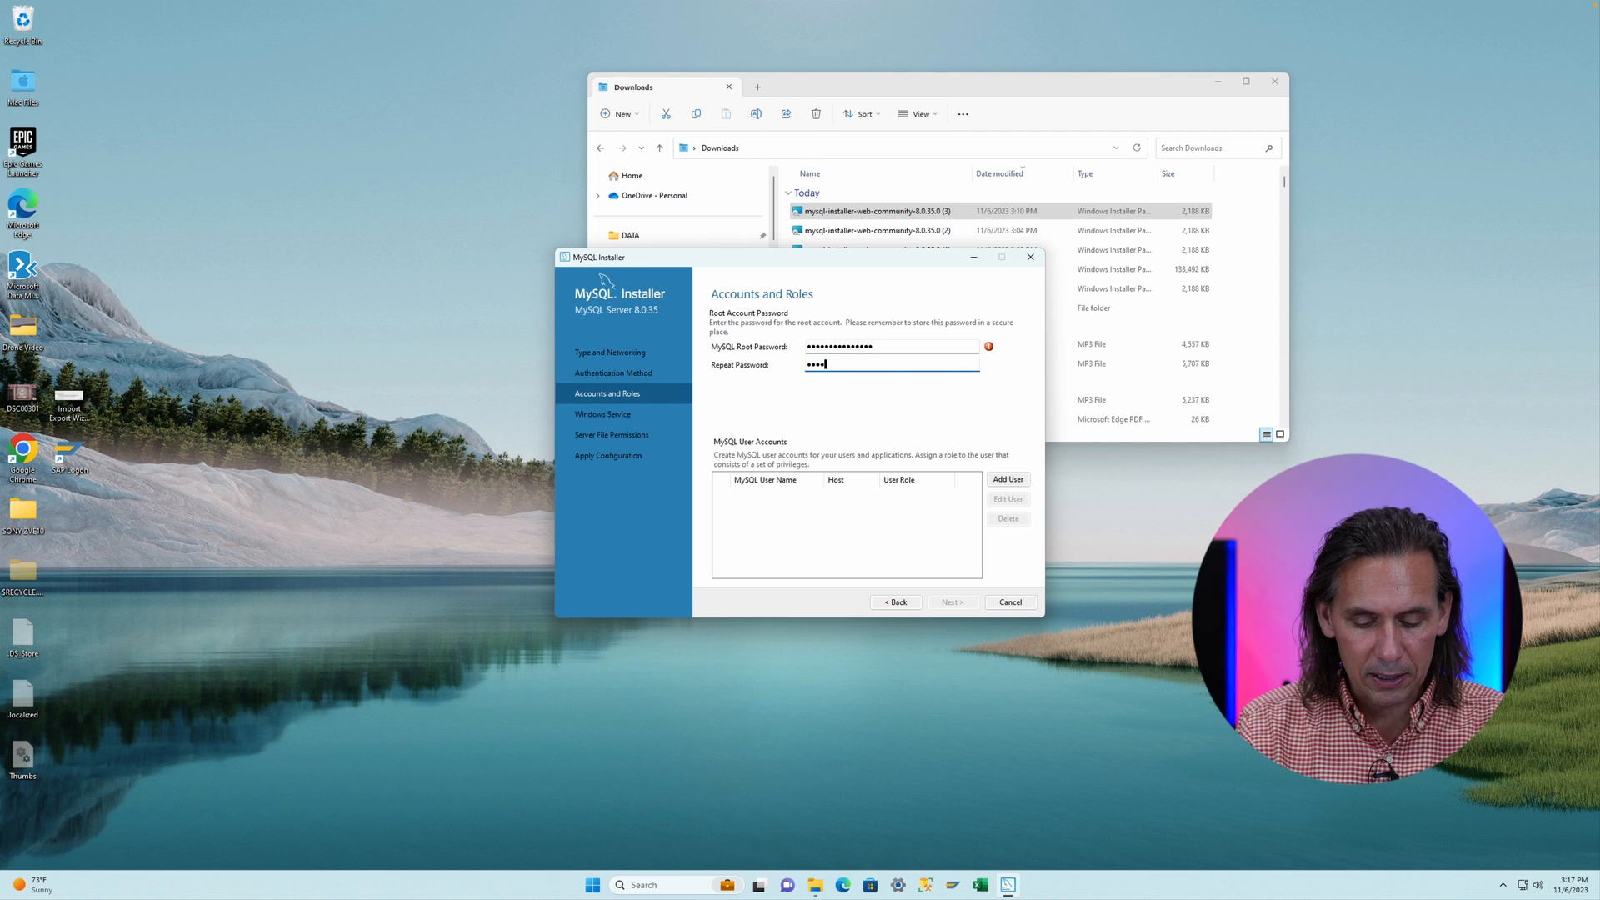
type("****")
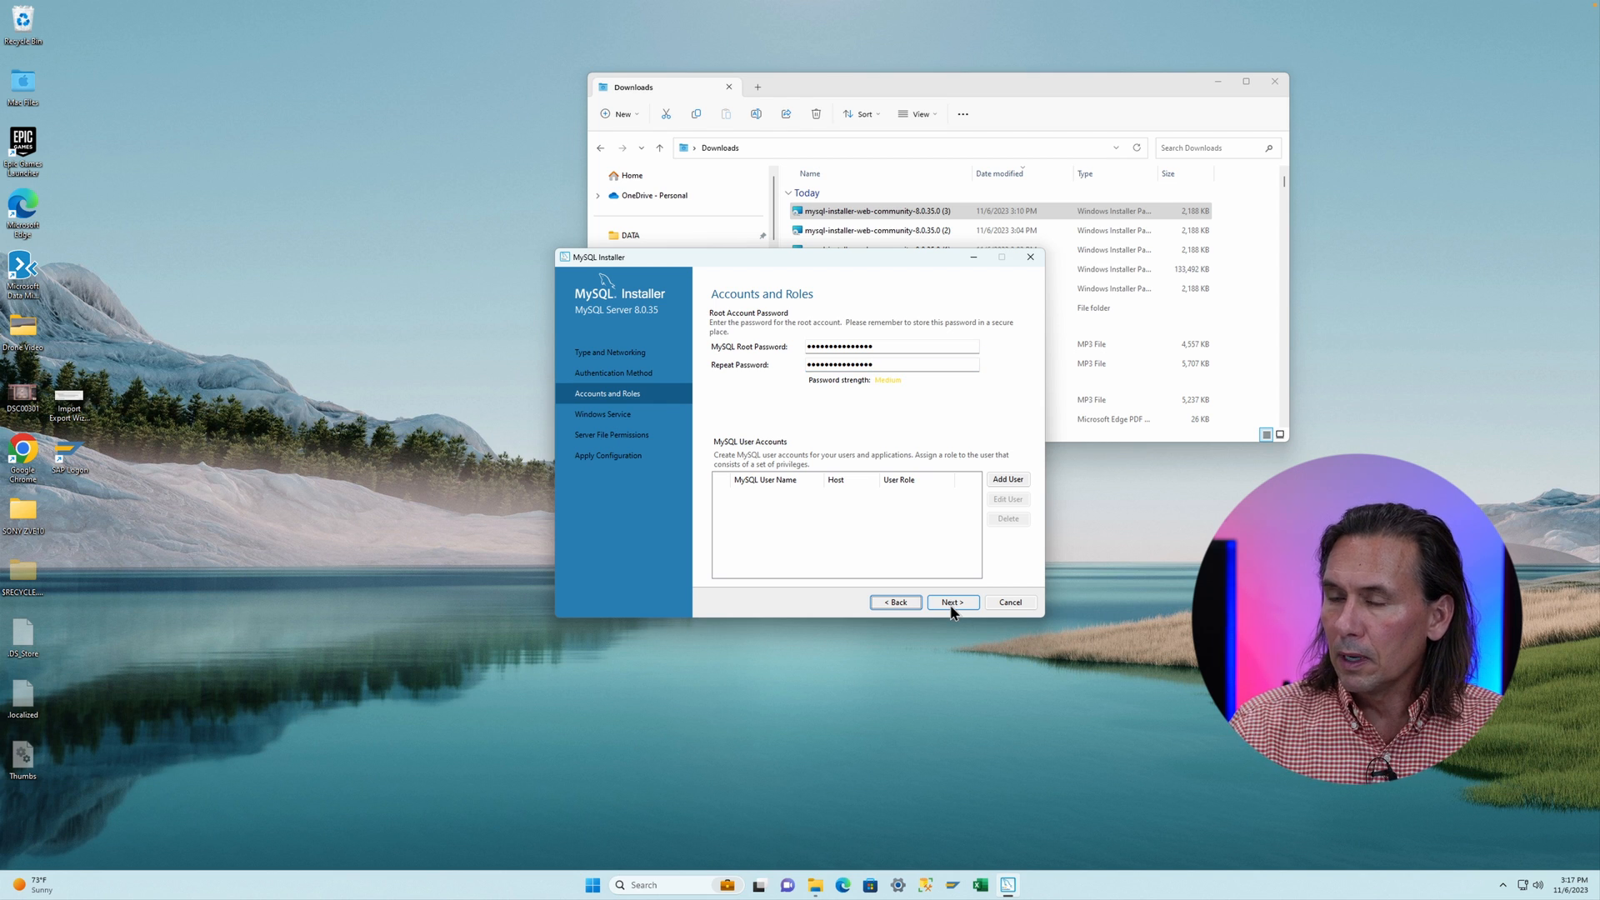
left_click(953, 605)
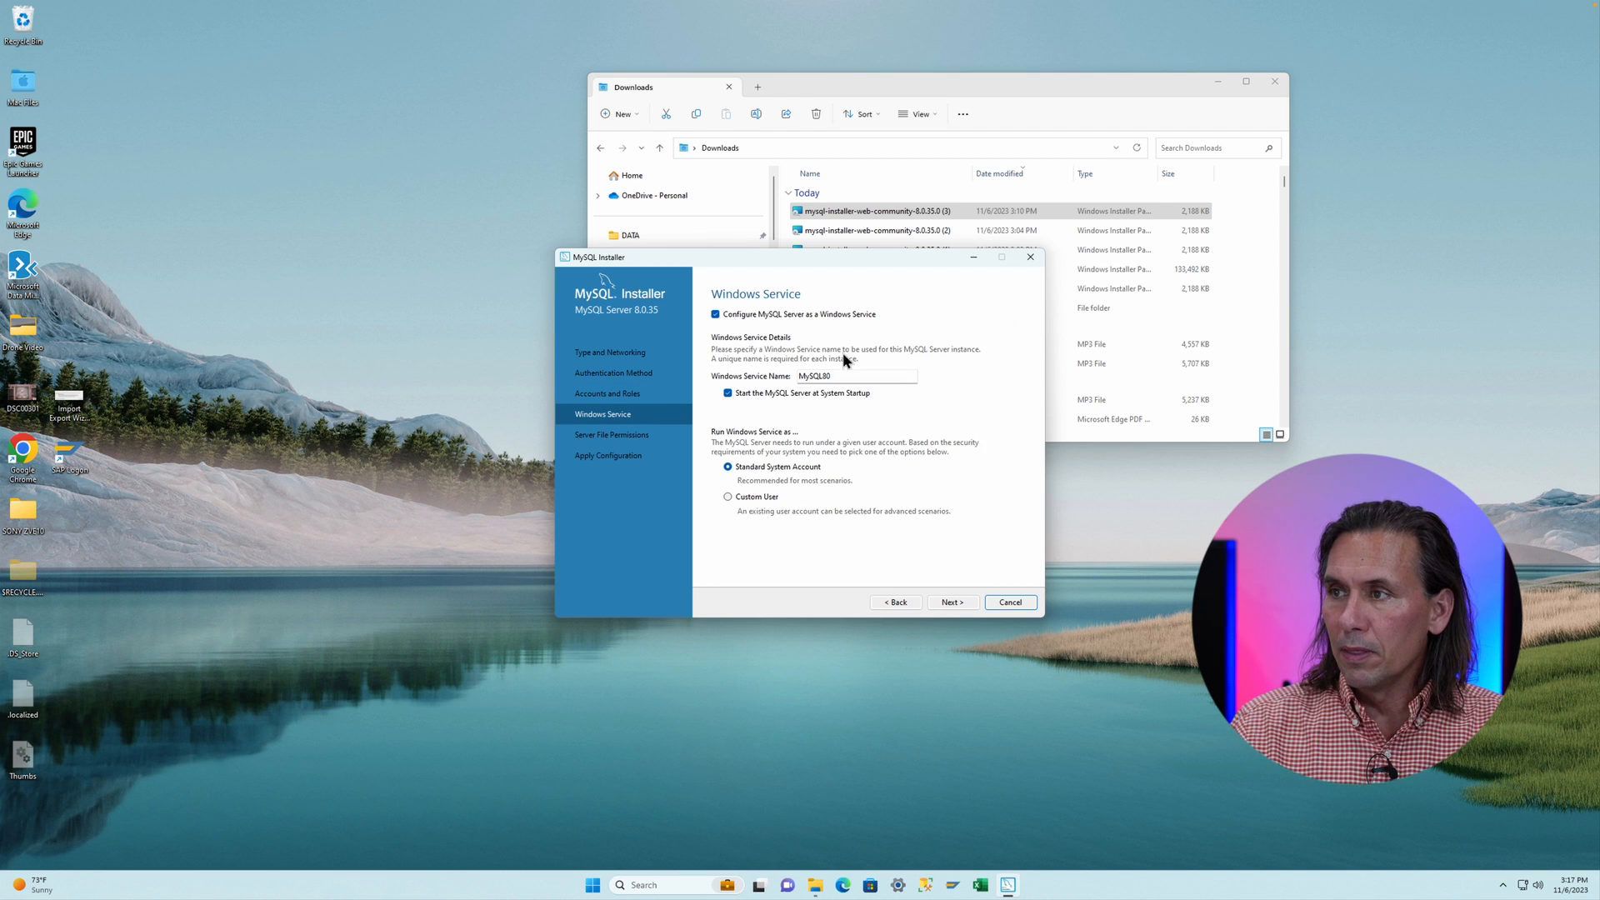
- Keep the default Windows service and permission settings, execute the MySQL Server configuration, and finish it
left_click(955, 603)
left_click(953, 602)
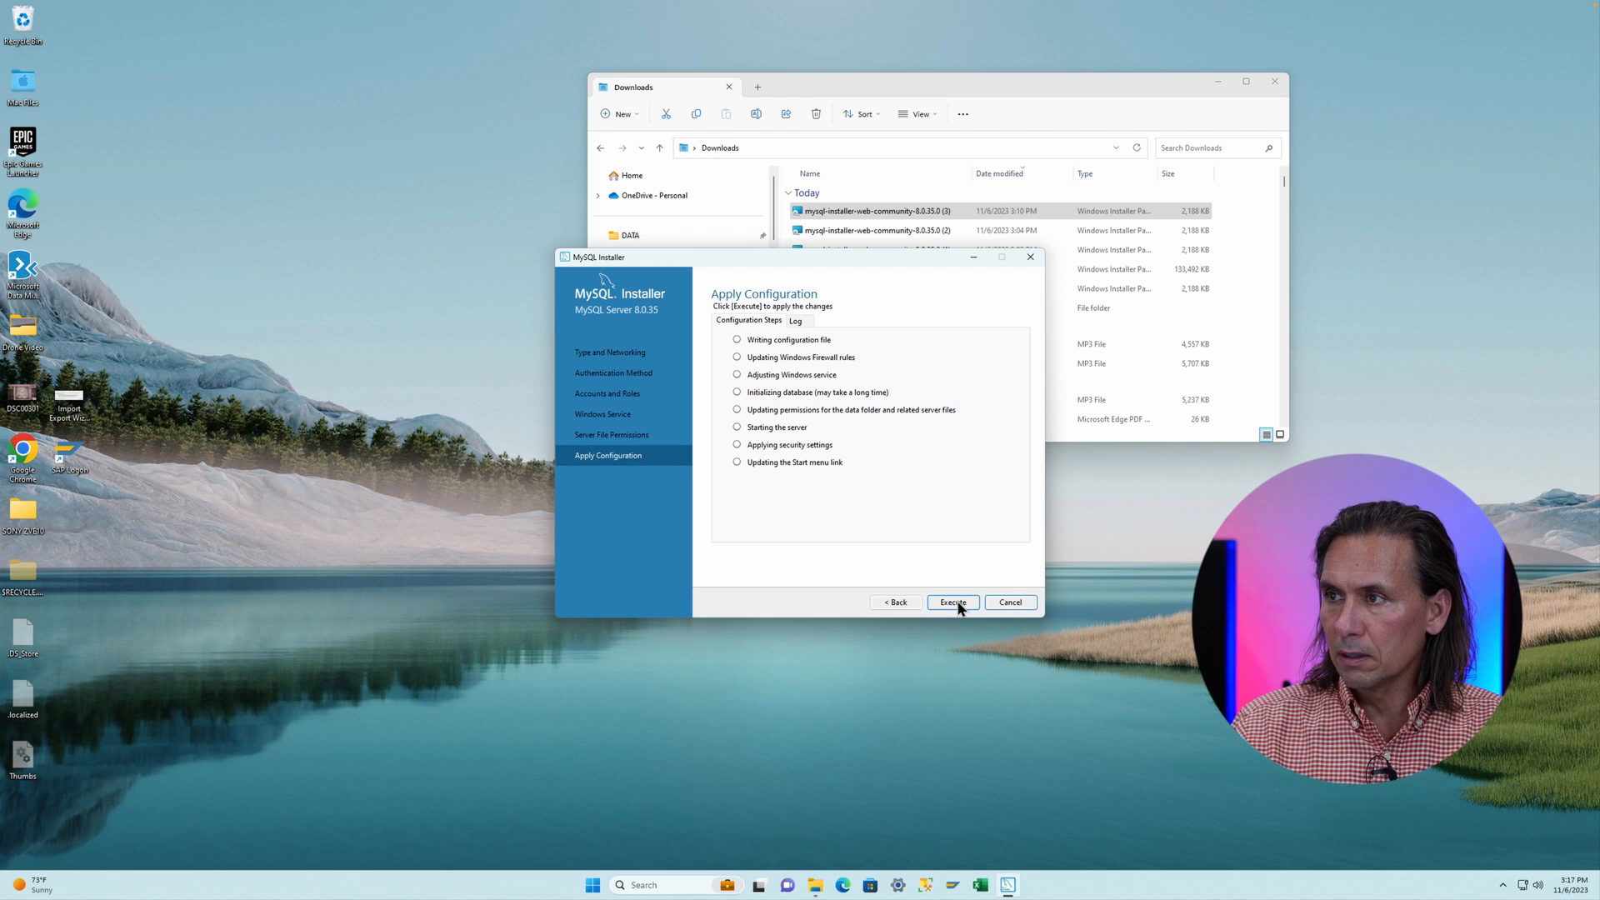
left_click(954, 603)
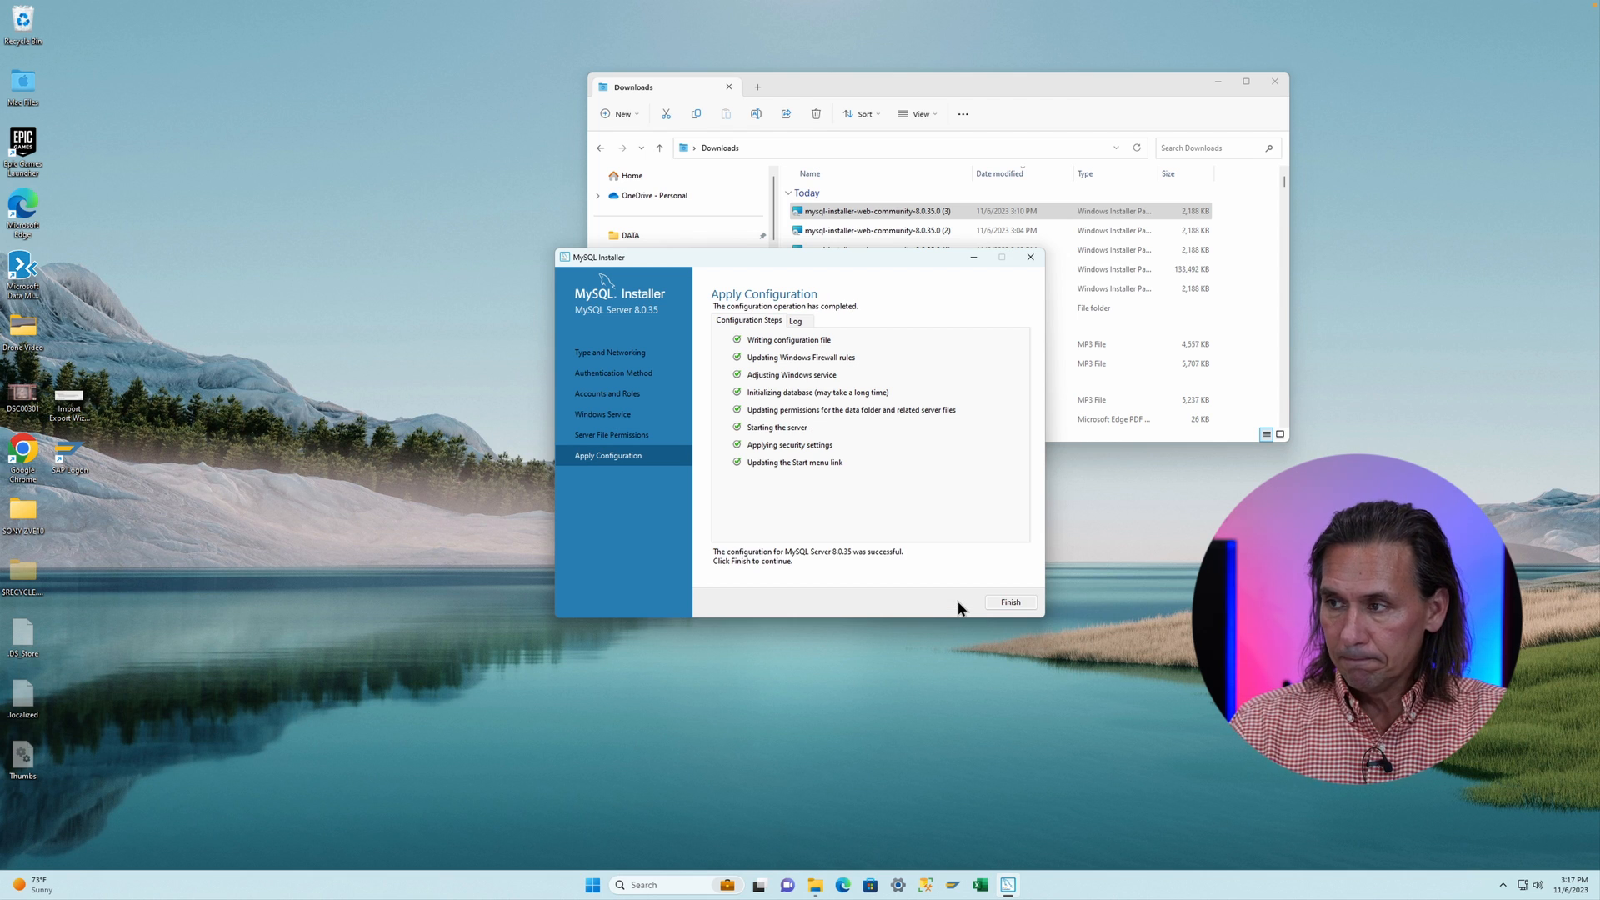
left_click(1004, 603)
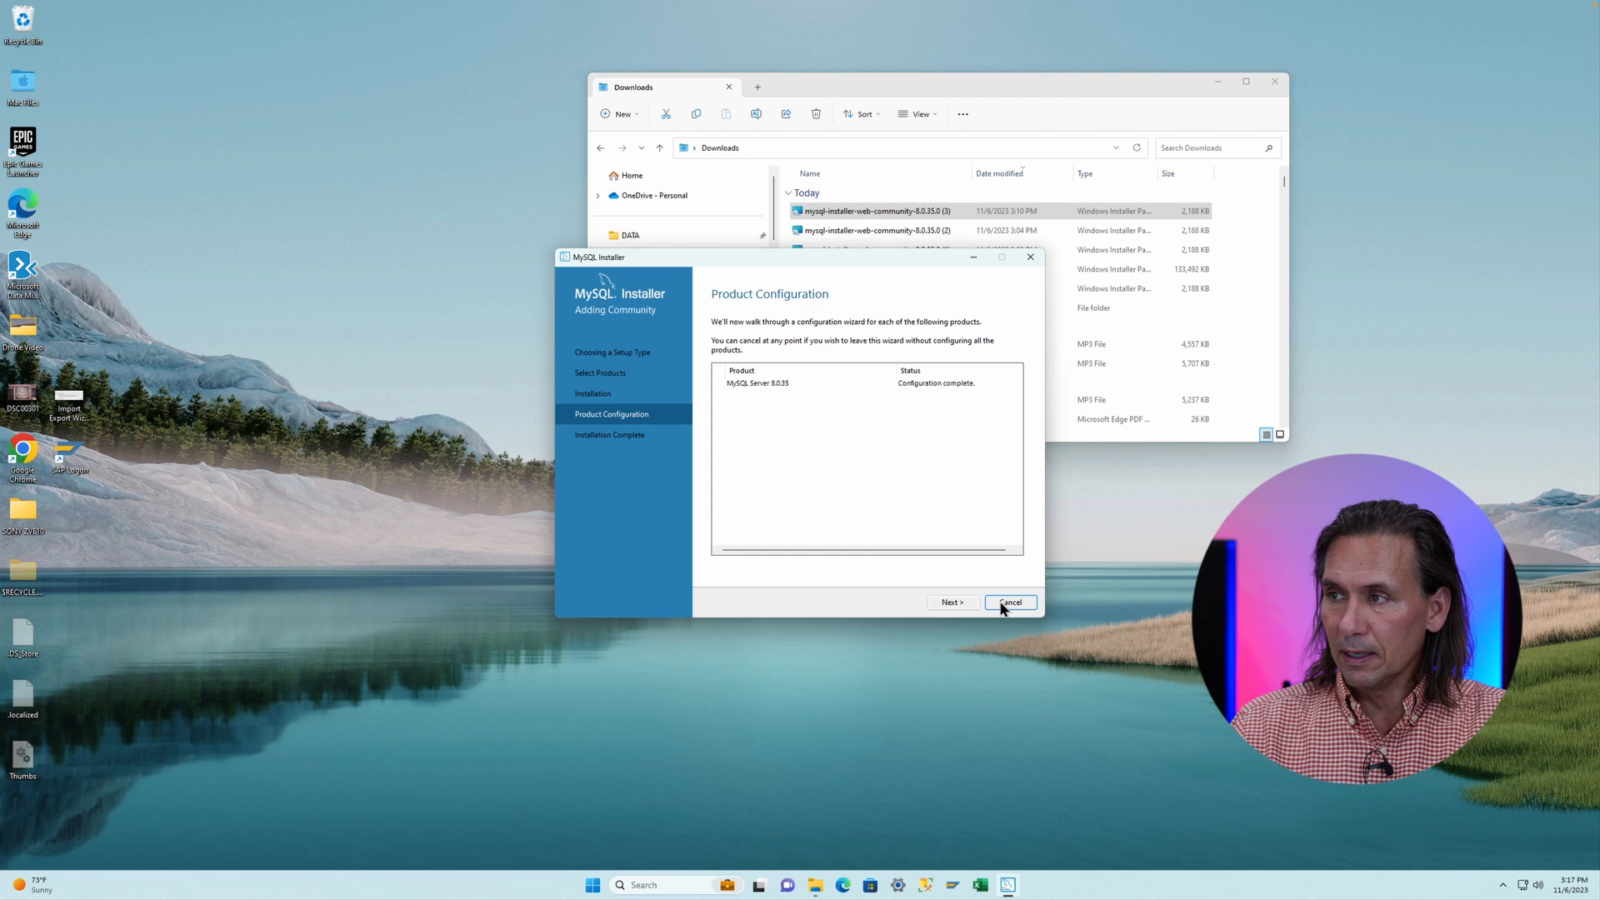
- Complete the installer with MySQL Workbench and MySQL Shell set to start after setup
left_click(954, 605)
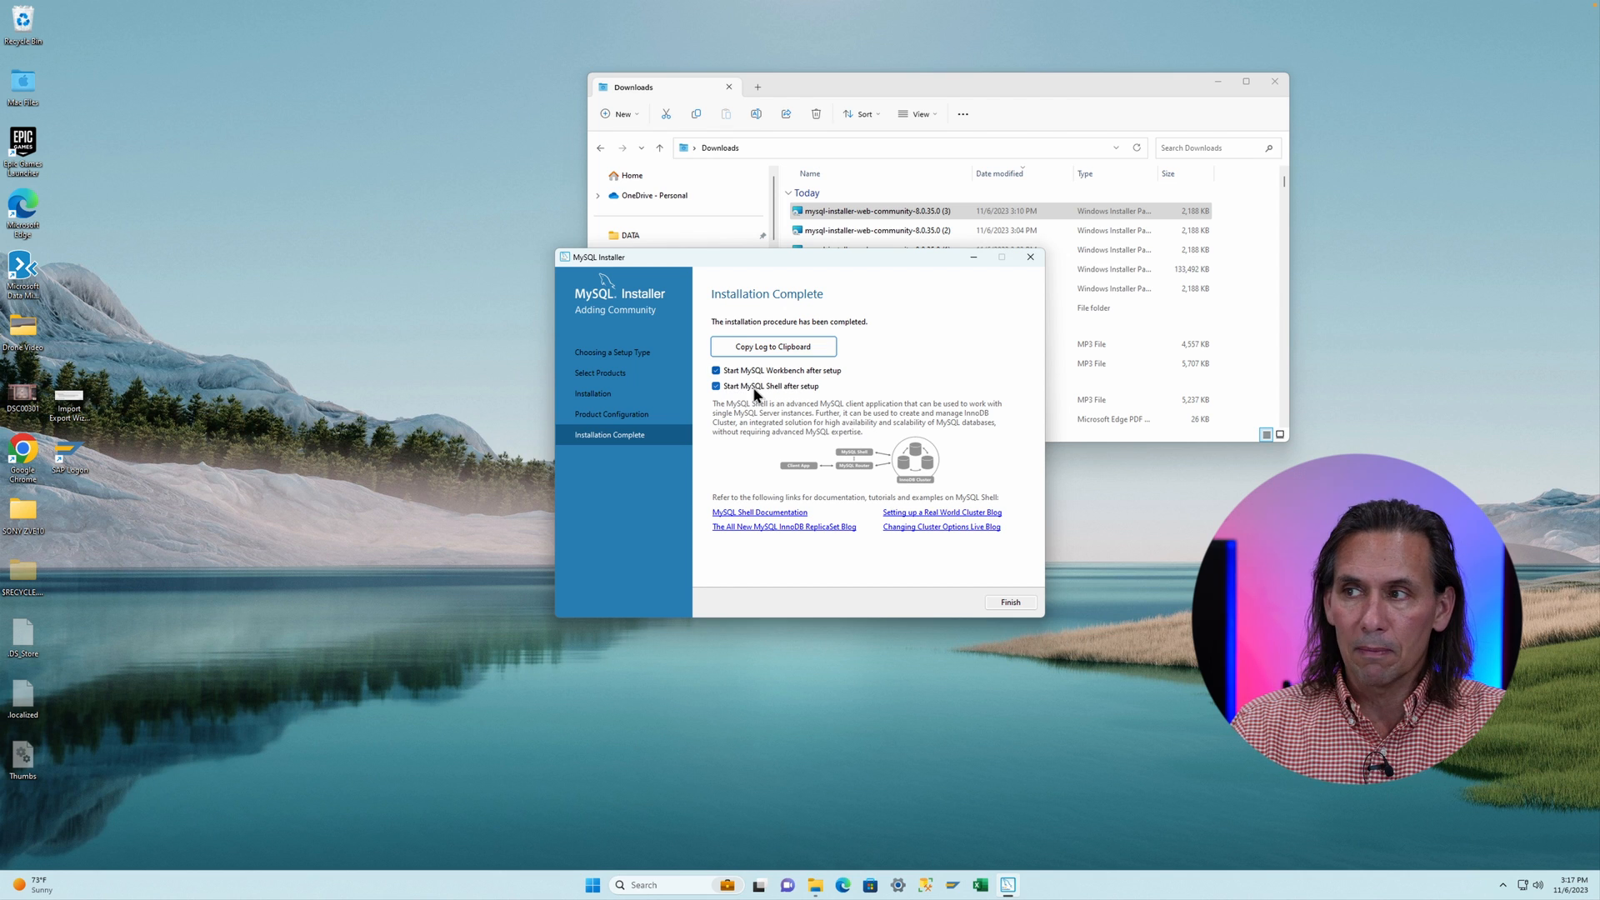
left_click(1010, 602)
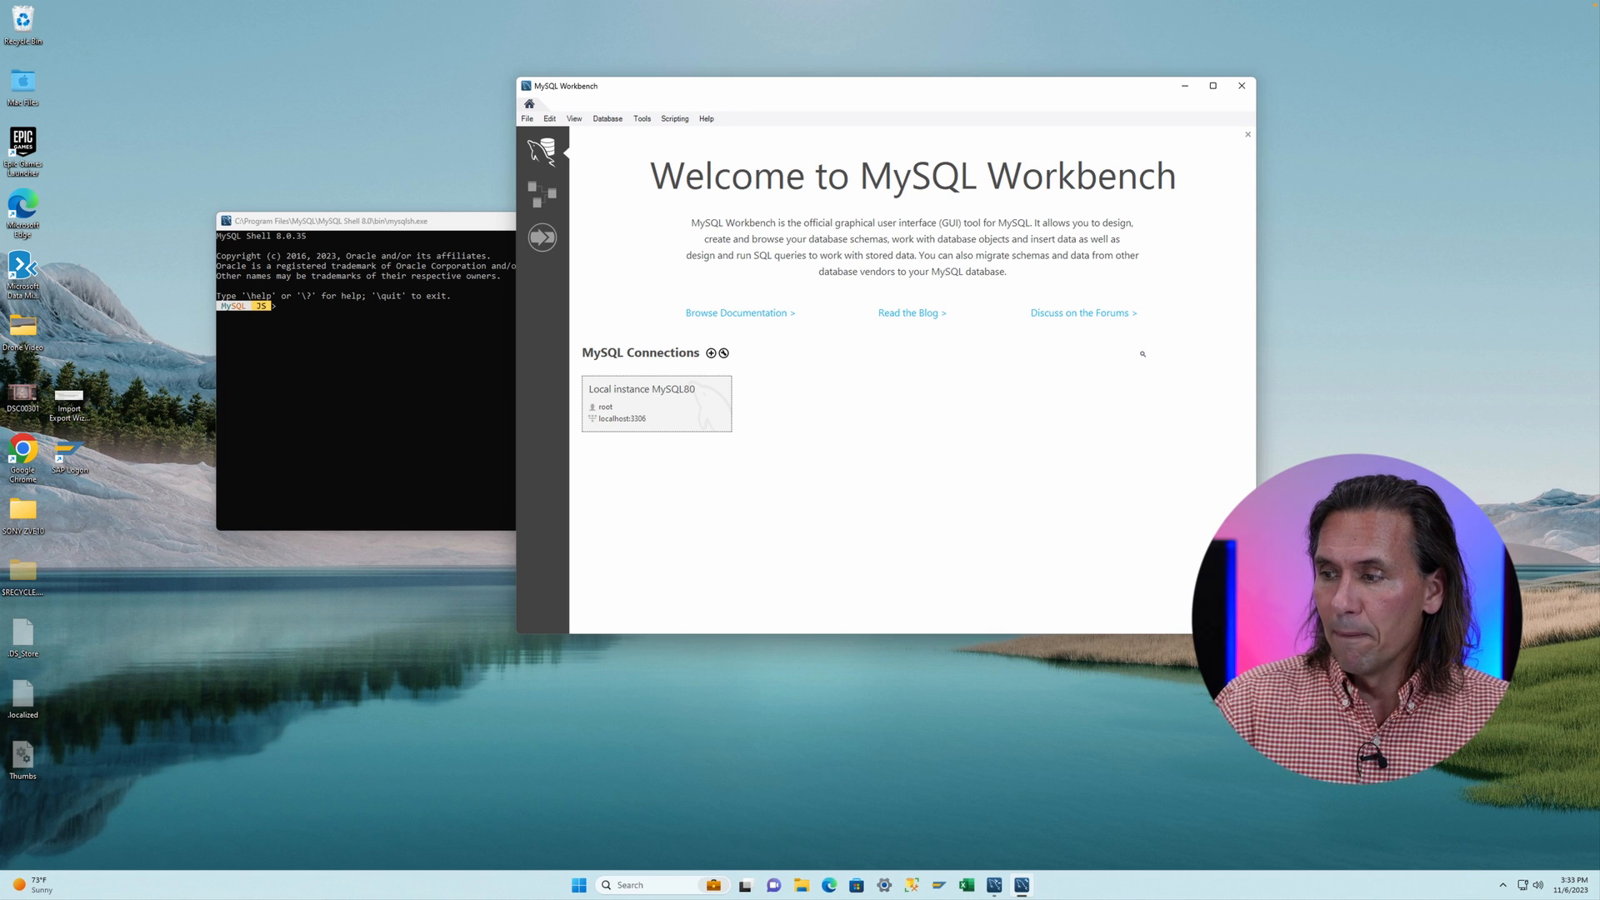
- Open File Explorer and browse to C:\Program Files\MySQL\MySQL Server 8.0\bin
left_click(801, 886)
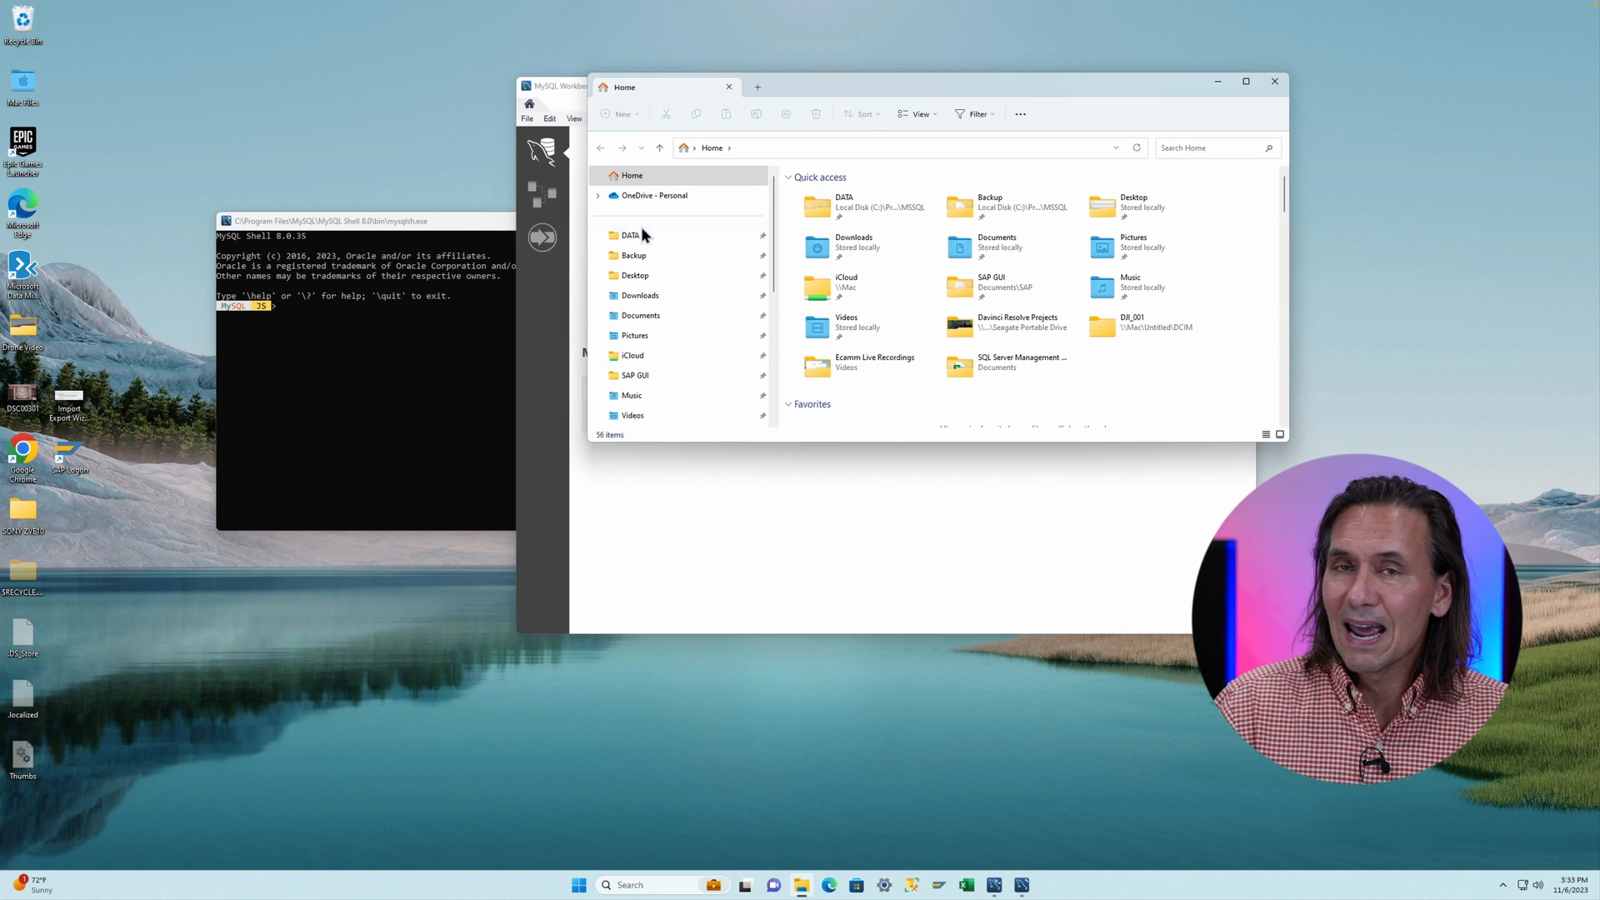
scroll(646, 296, "down", 2)
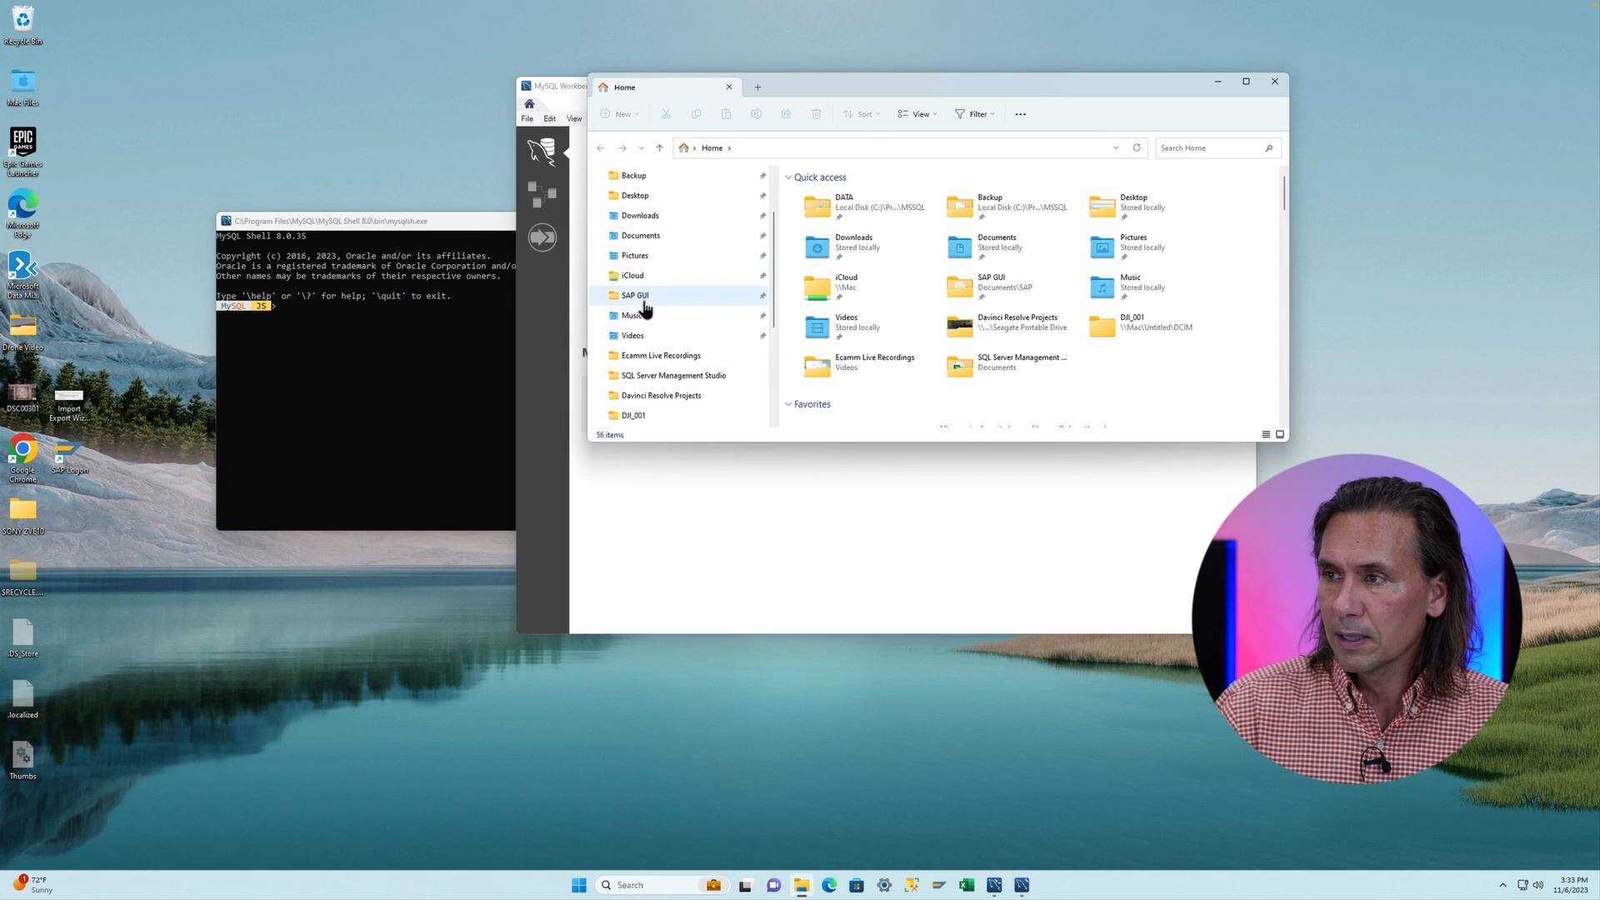
scroll(626, 314, "down", 2)
left_click(642, 393)
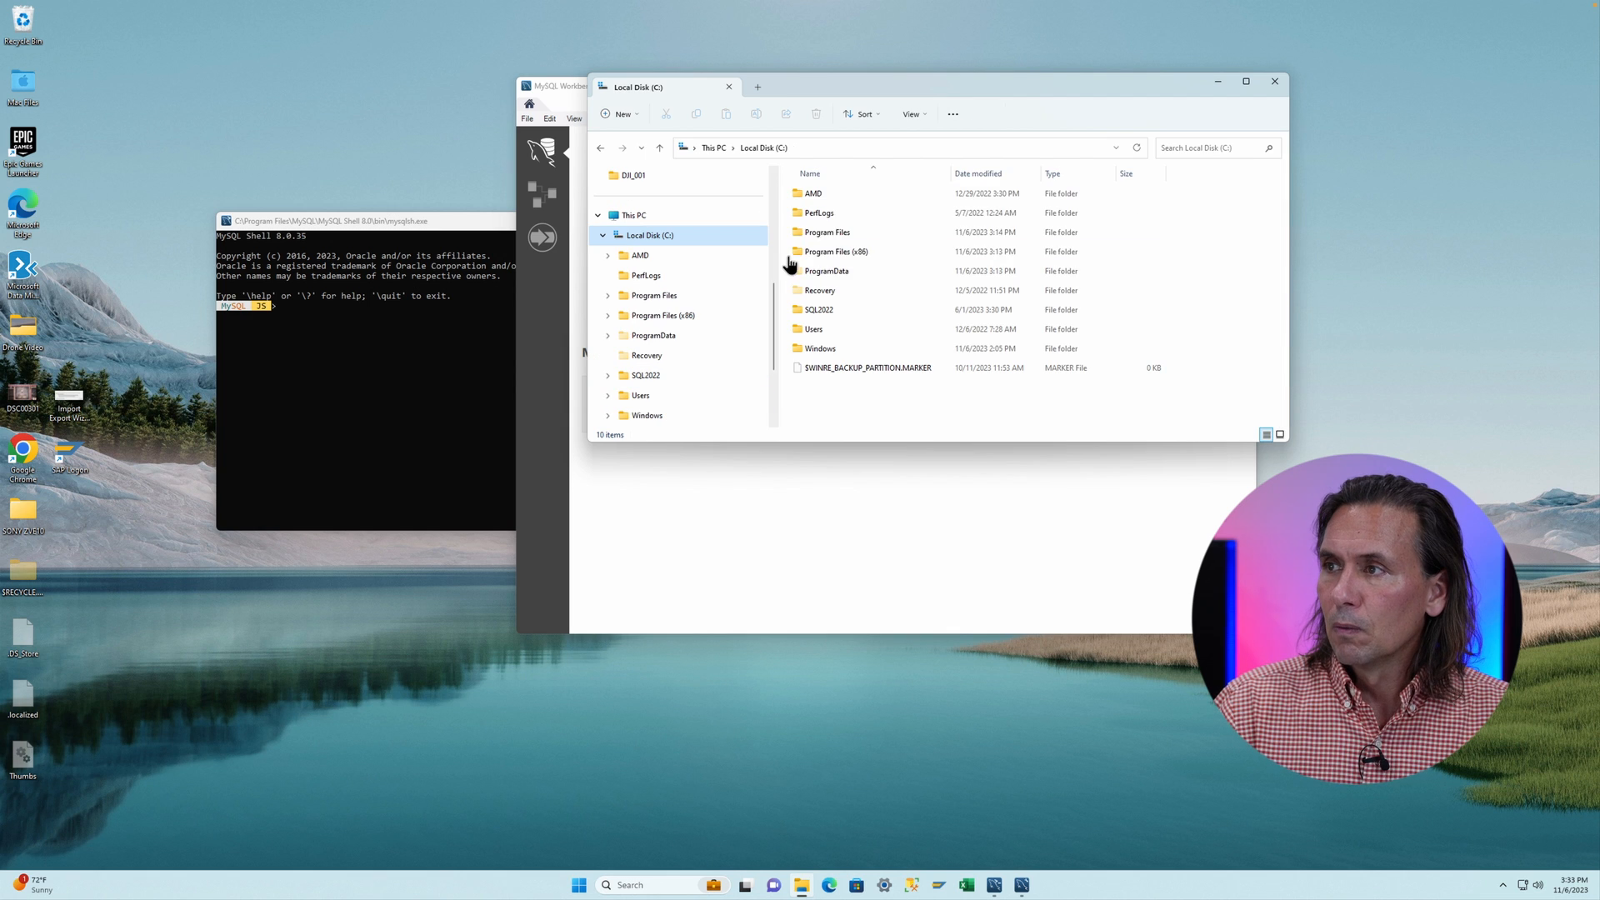
double_click(833, 233)
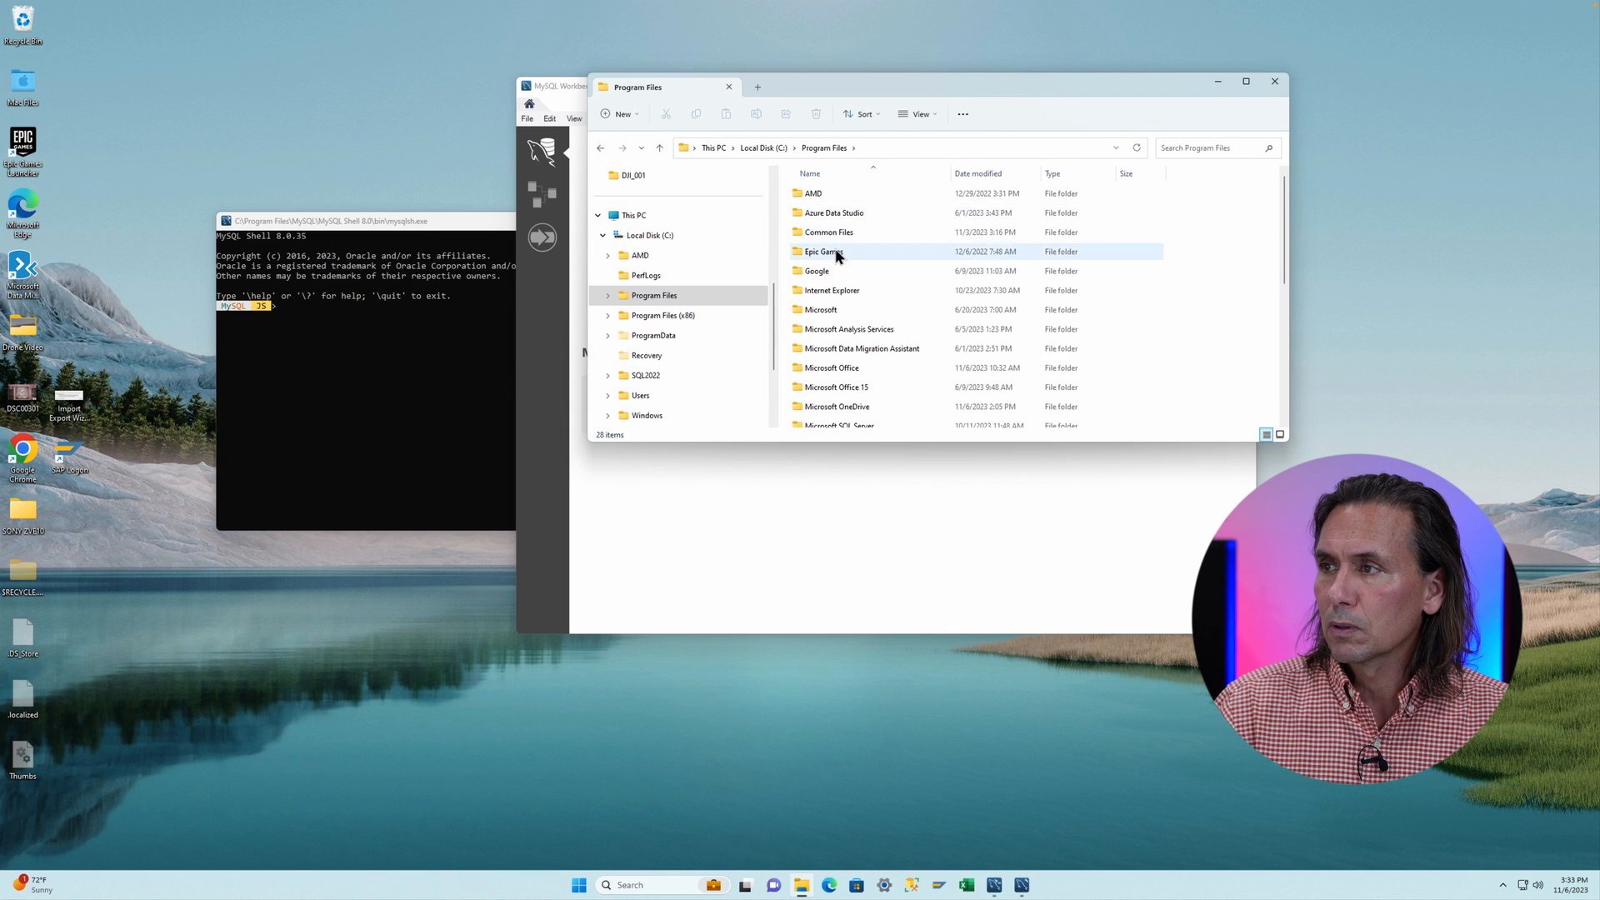
scroll(835, 255, "down", 5)
double_click(818, 235)
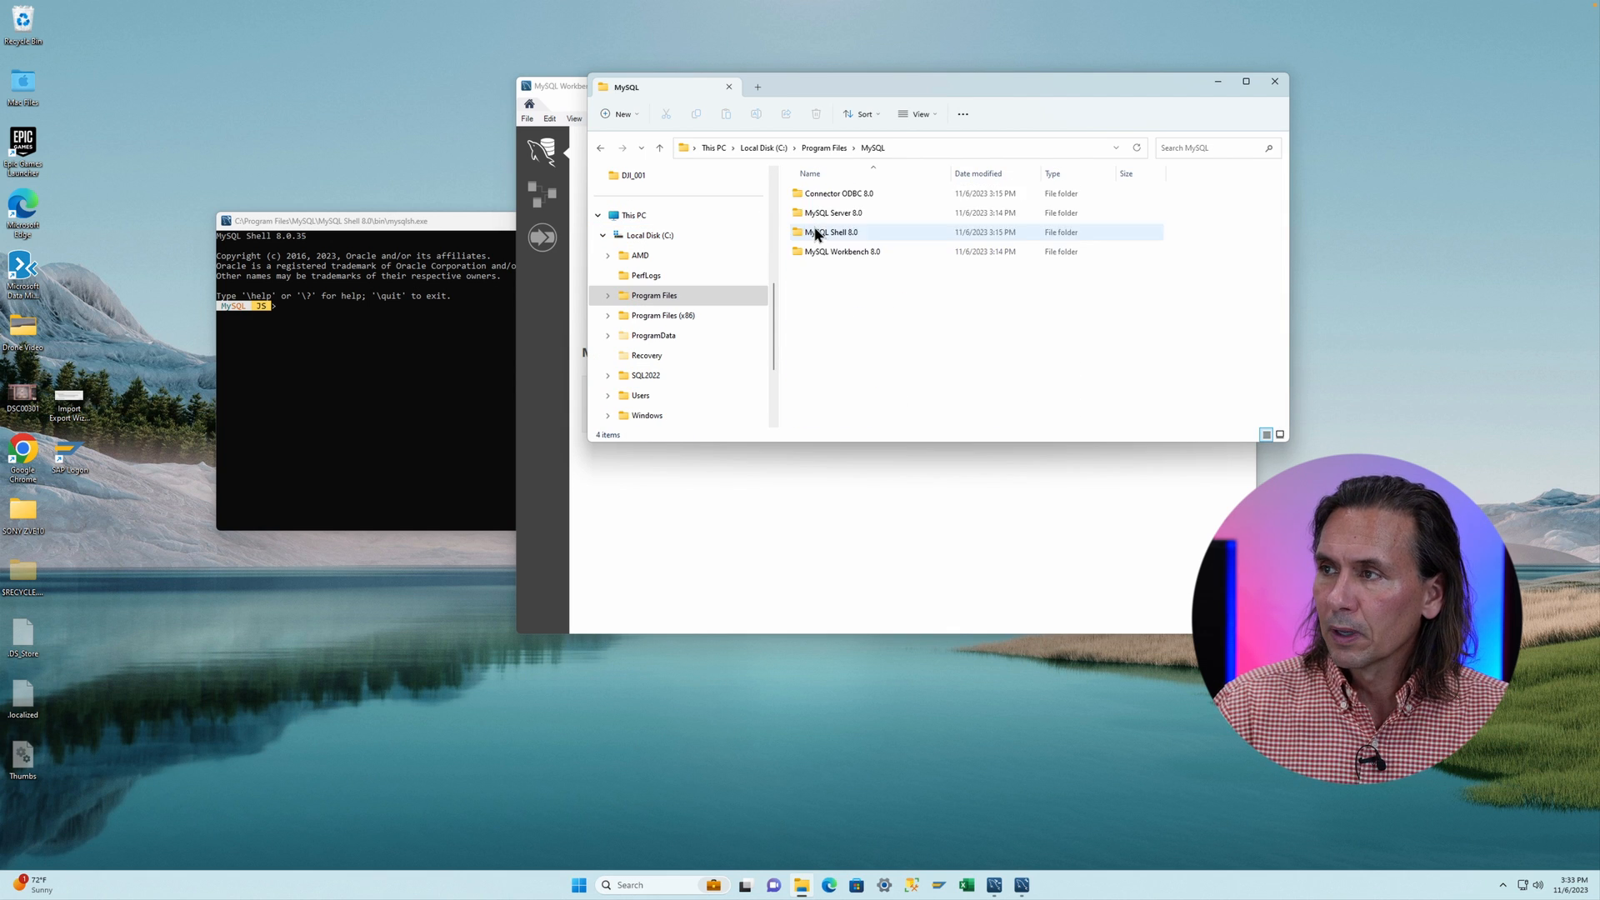
double_click(830, 212)
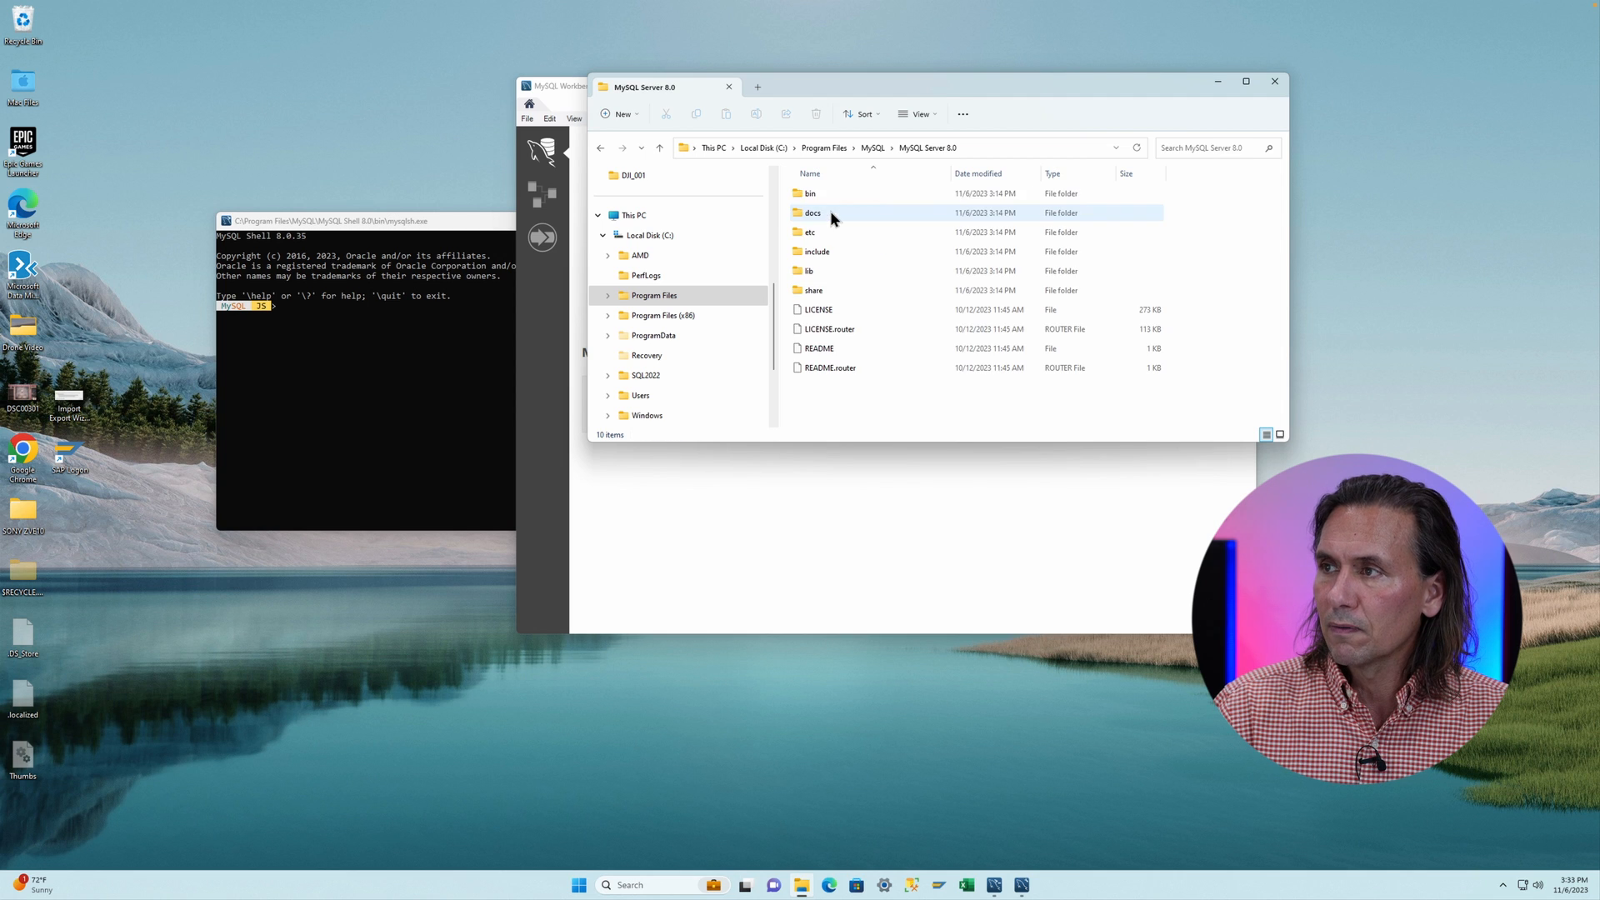
double_click(803, 195)
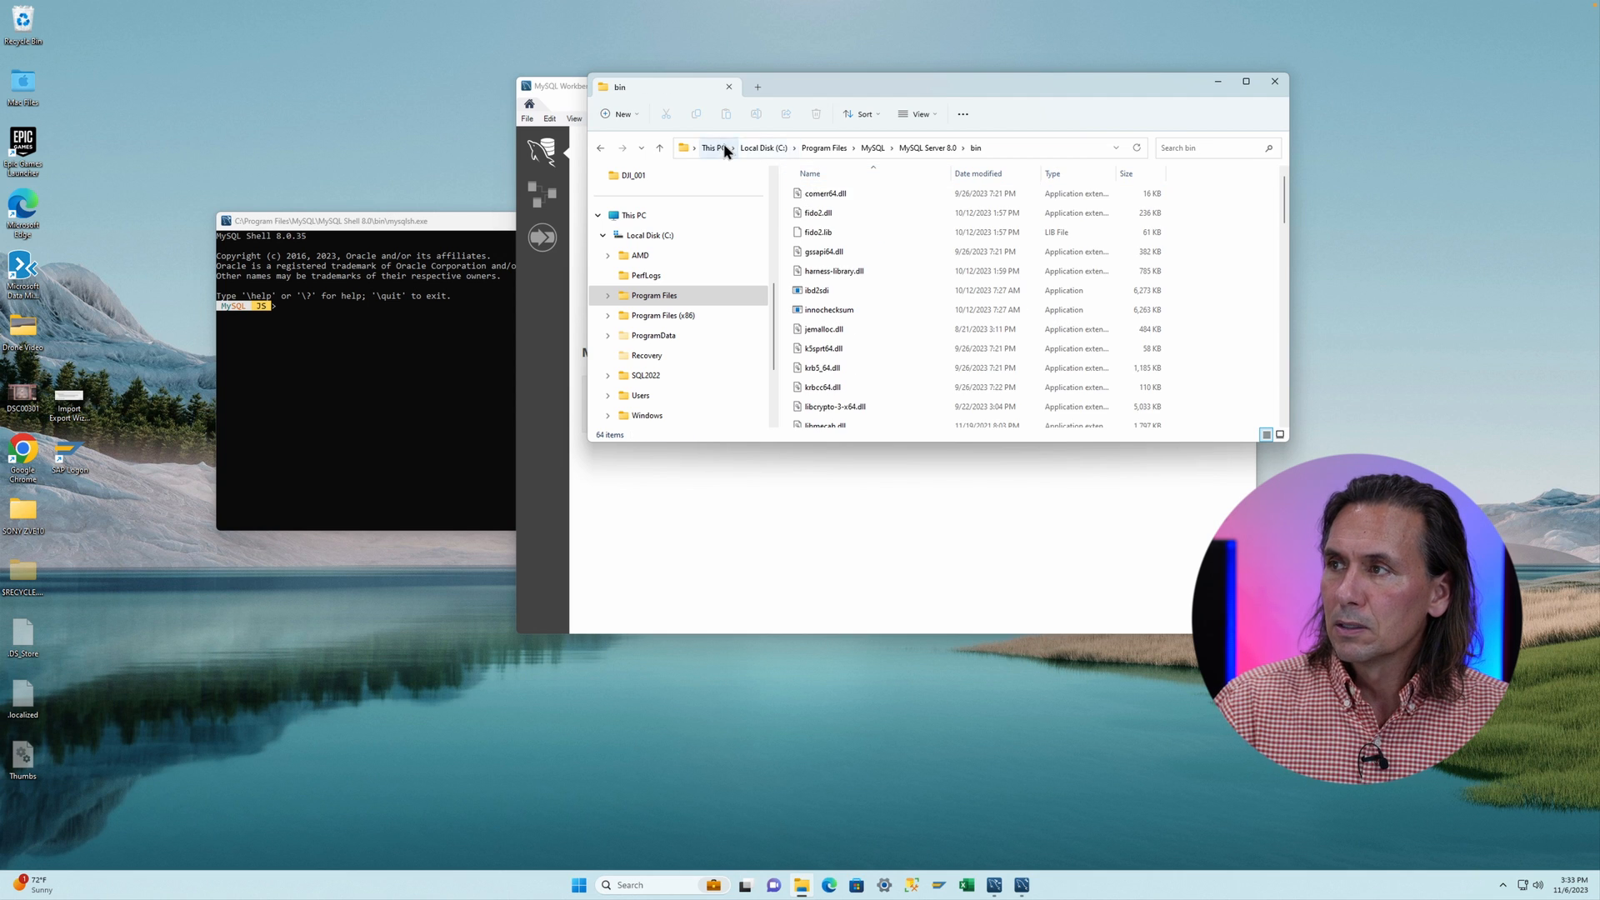
- Select the bin folder's full path in the address bar
left_click(1115, 147)
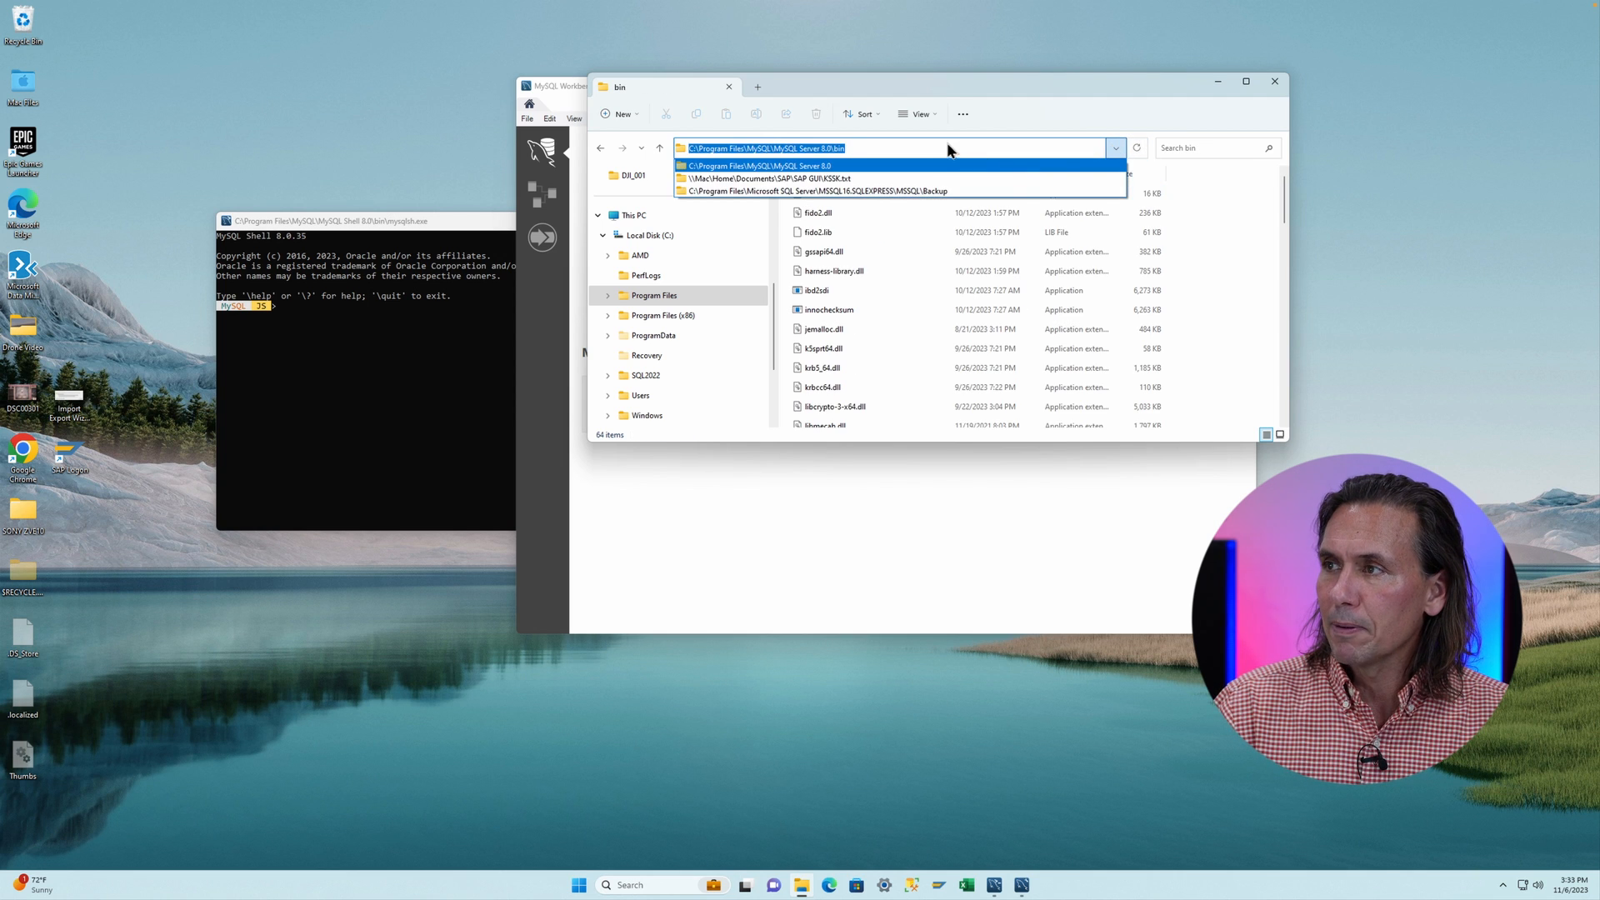
left_click(804, 148)
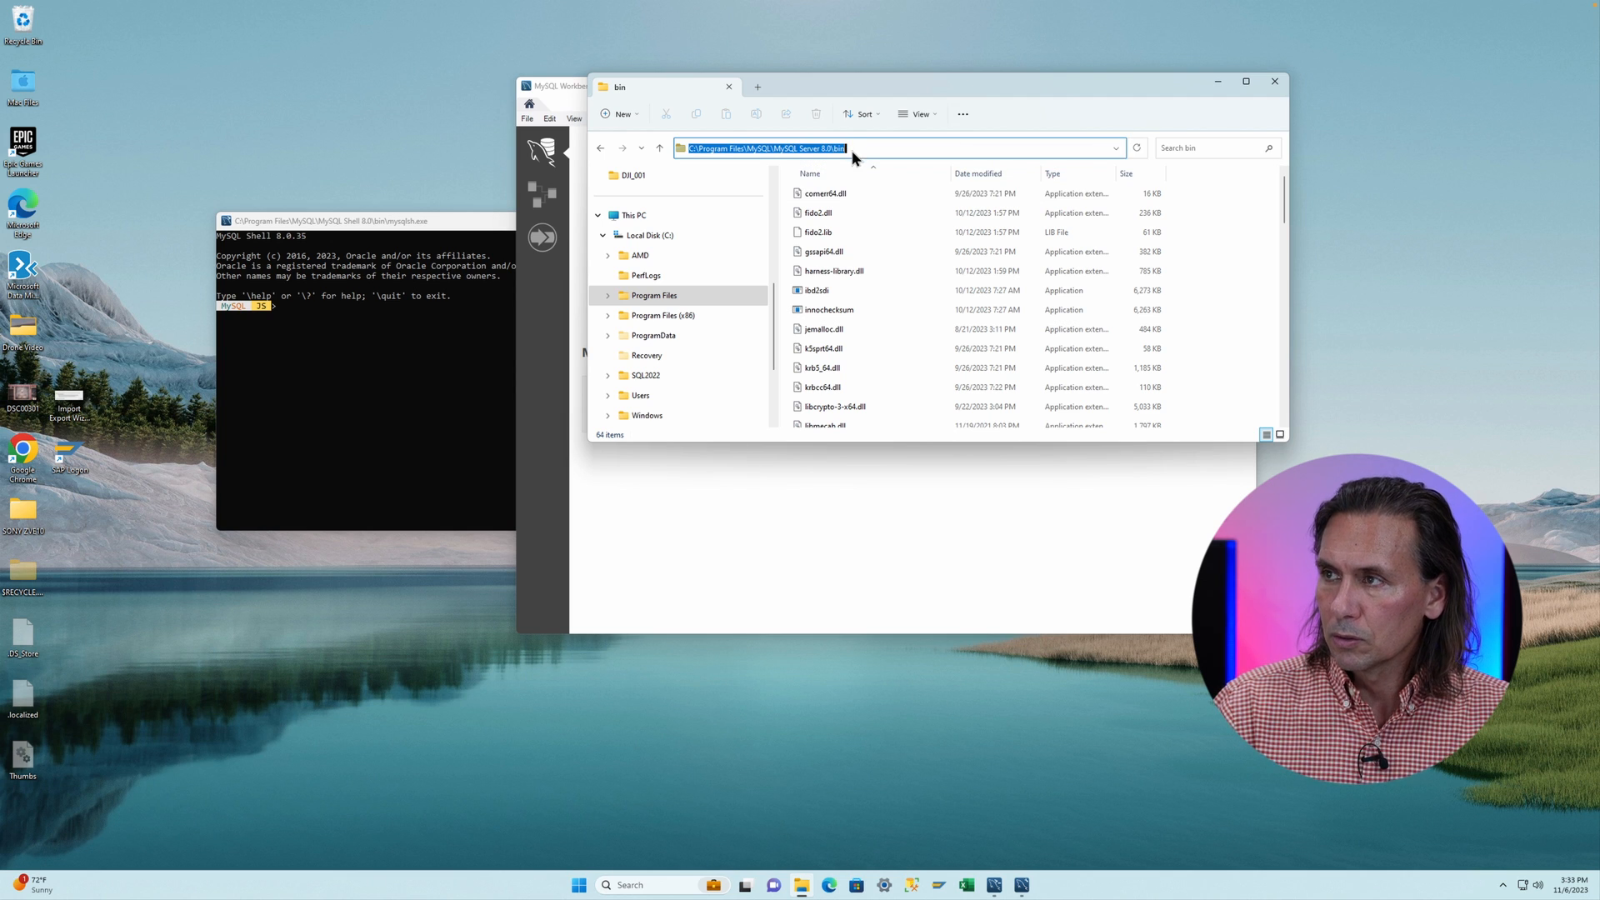
left_click_drag(858, 150, 665, 132)
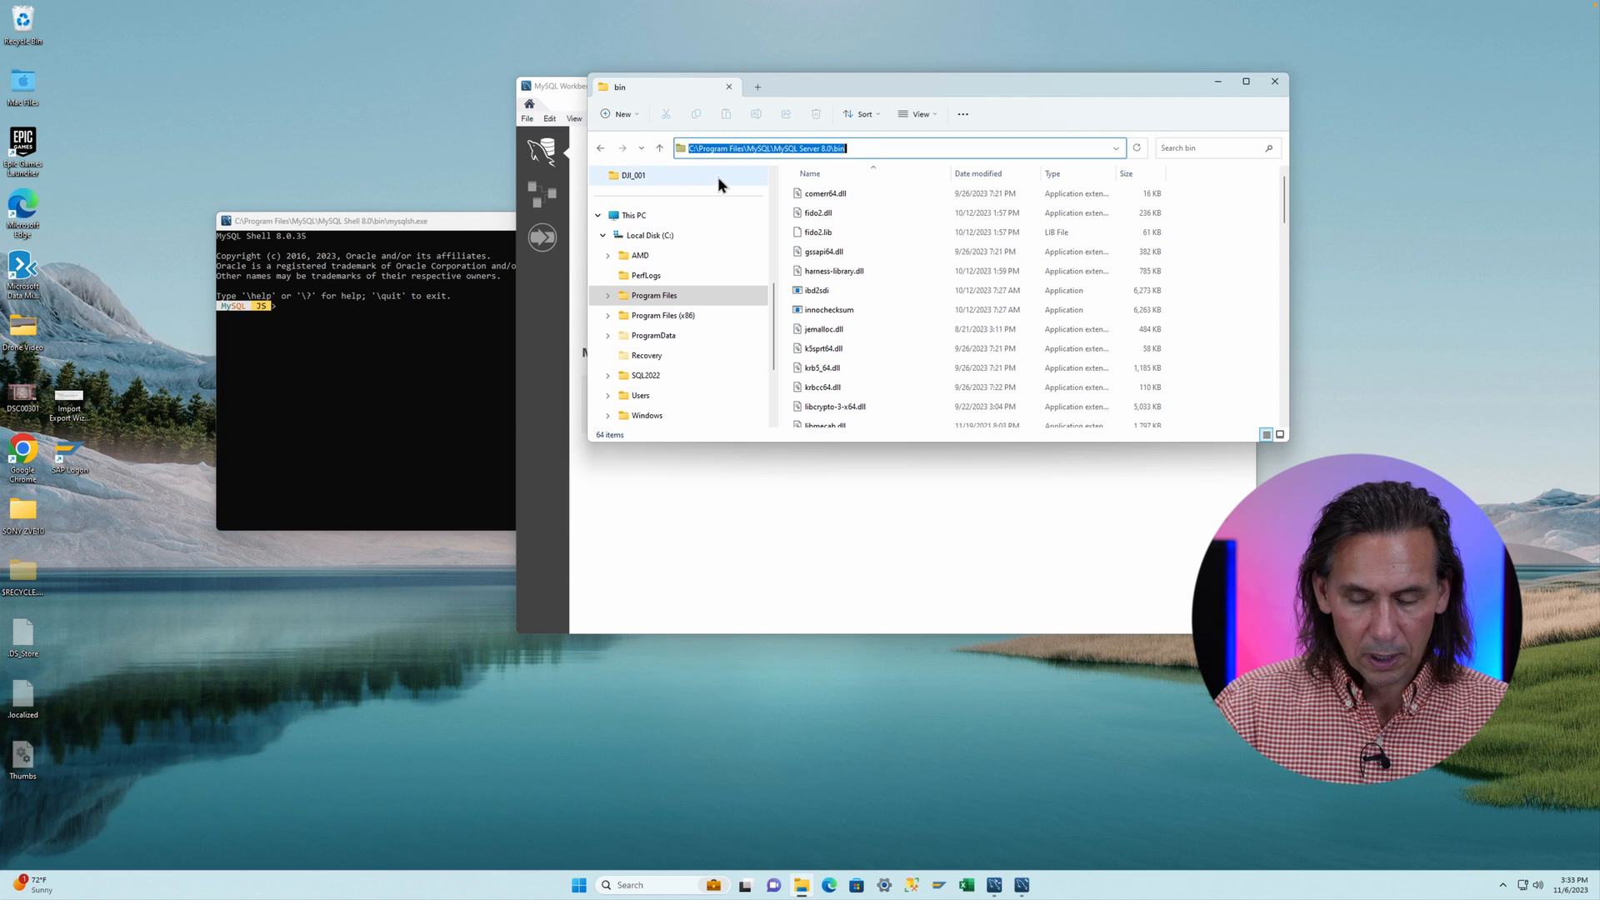
- Search for and open the system environment variables settings, then open the Environment Variables dialog
left_click(651, 884)
type("envir")
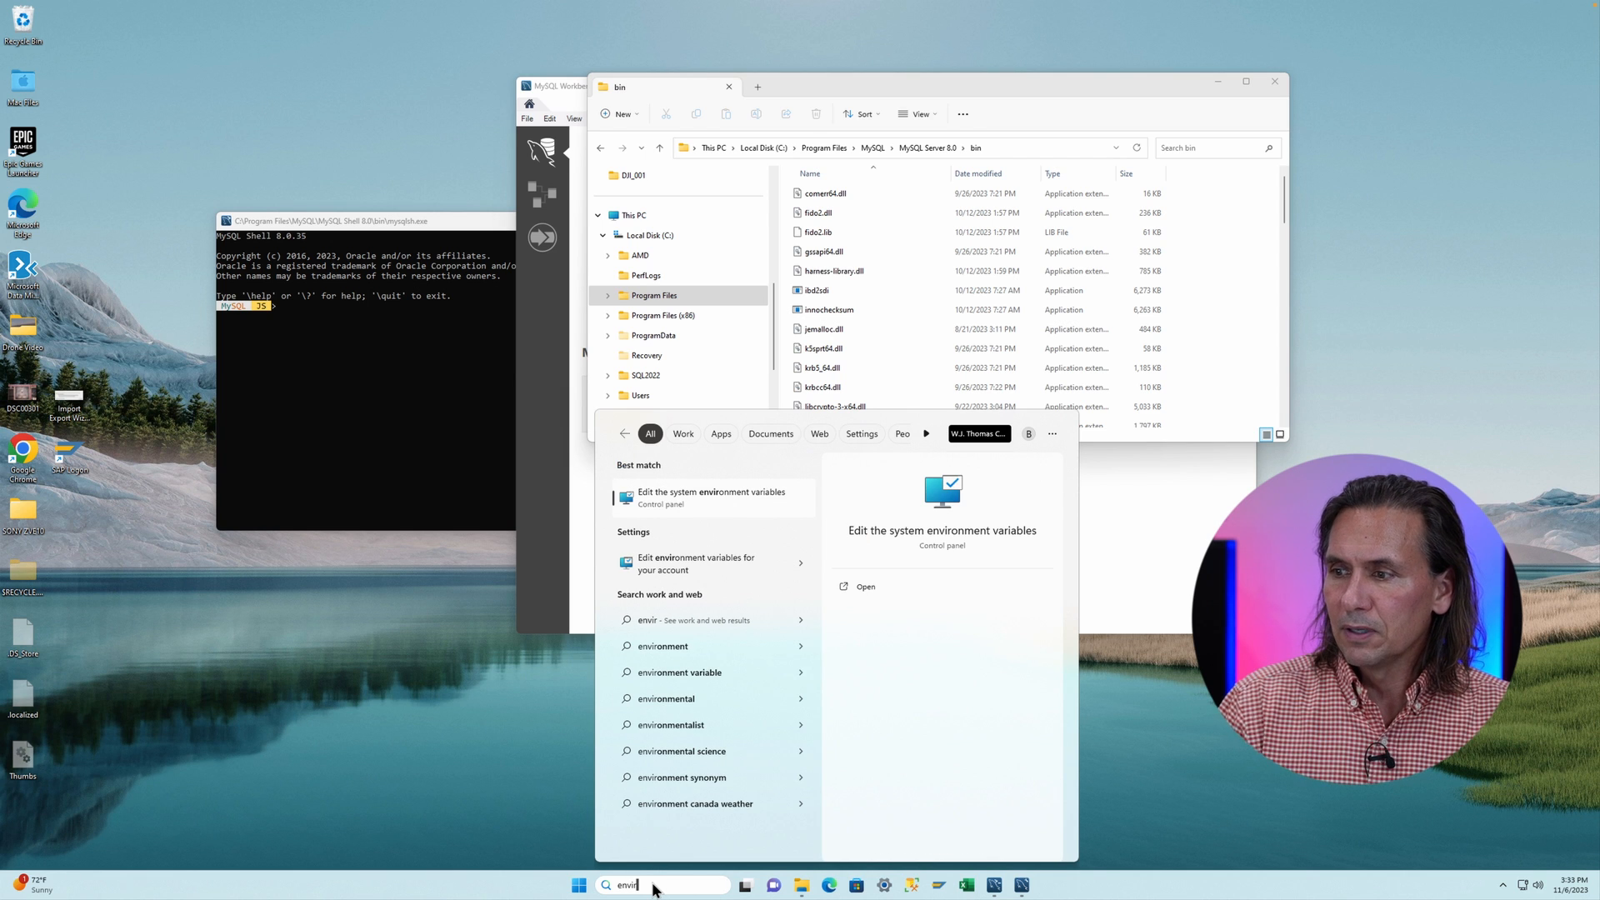
left_click(943, 502)
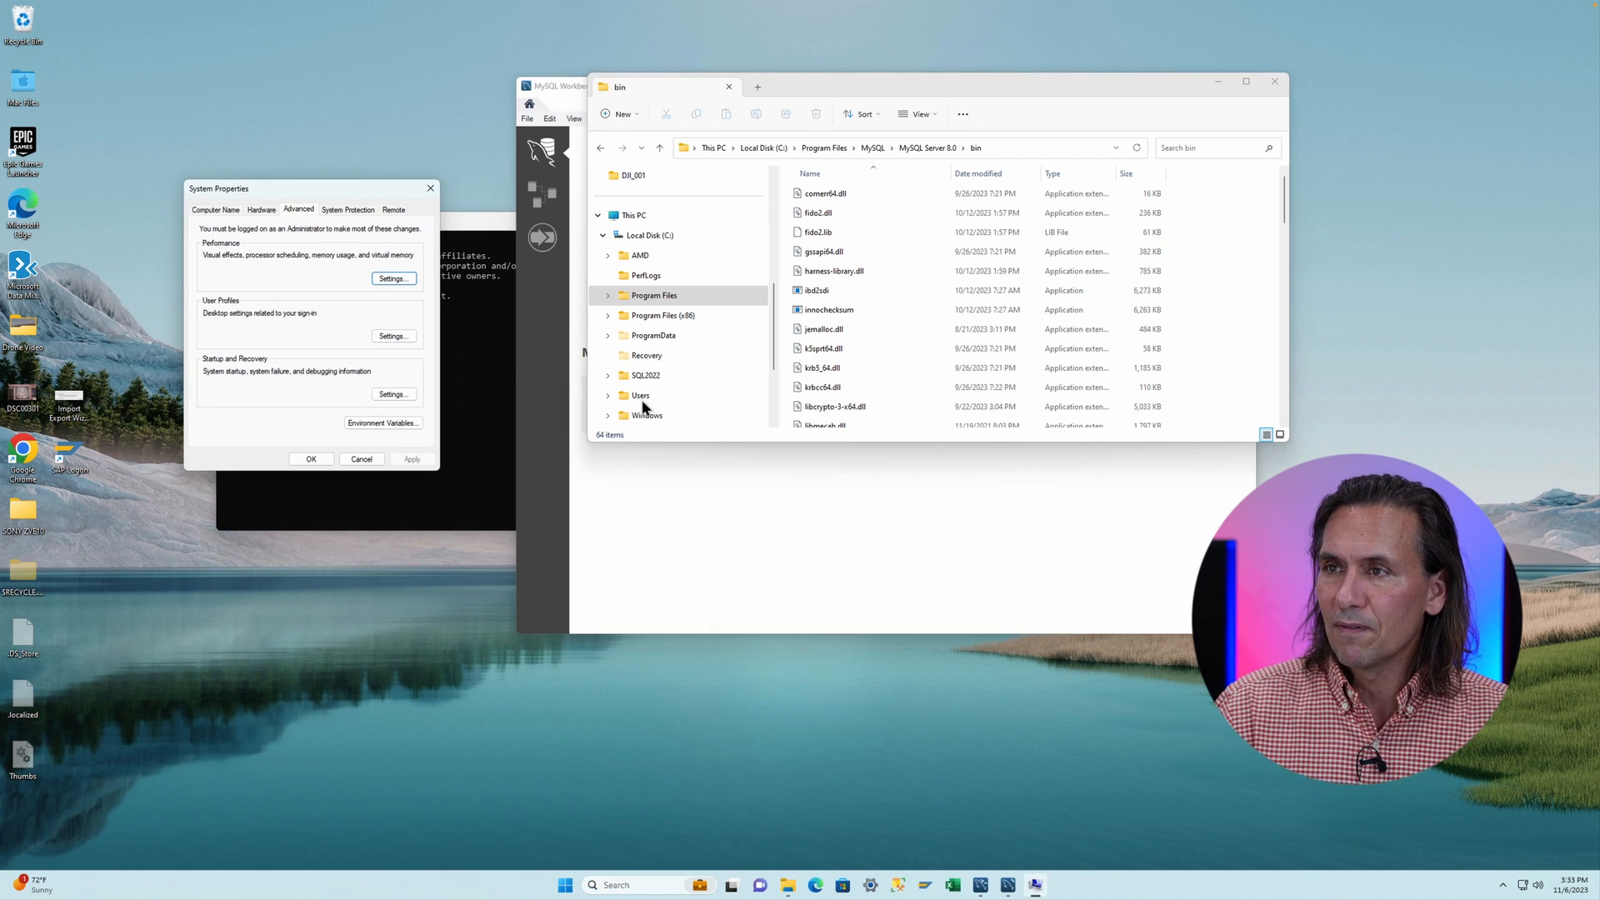
left_click_drag(371, 191, 875, 242)
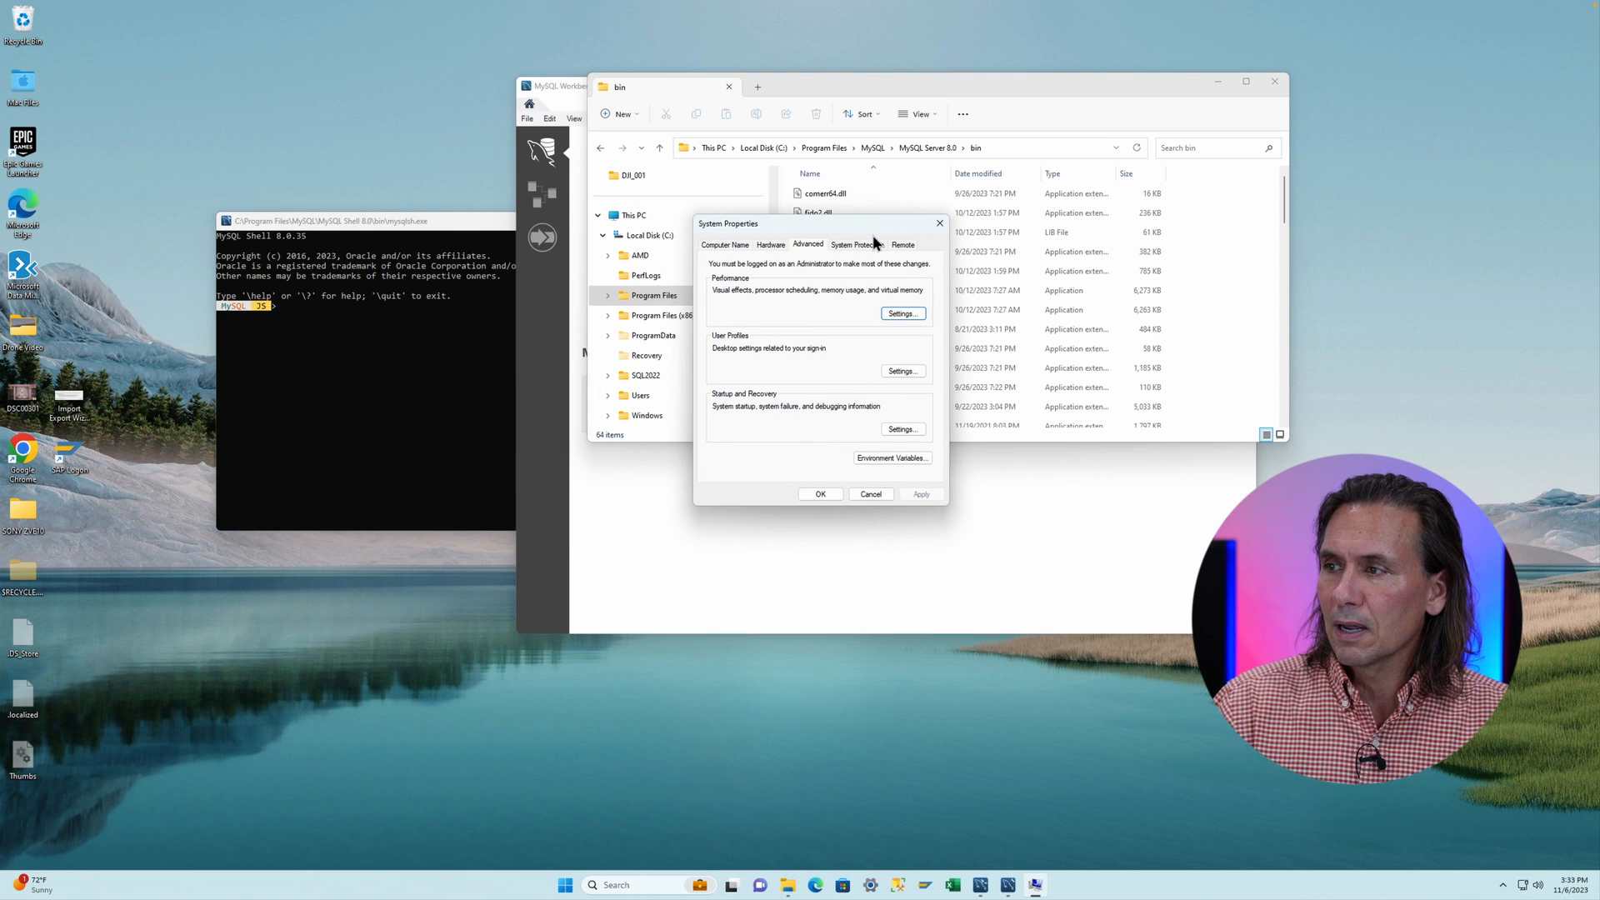
left_click(896, 458)
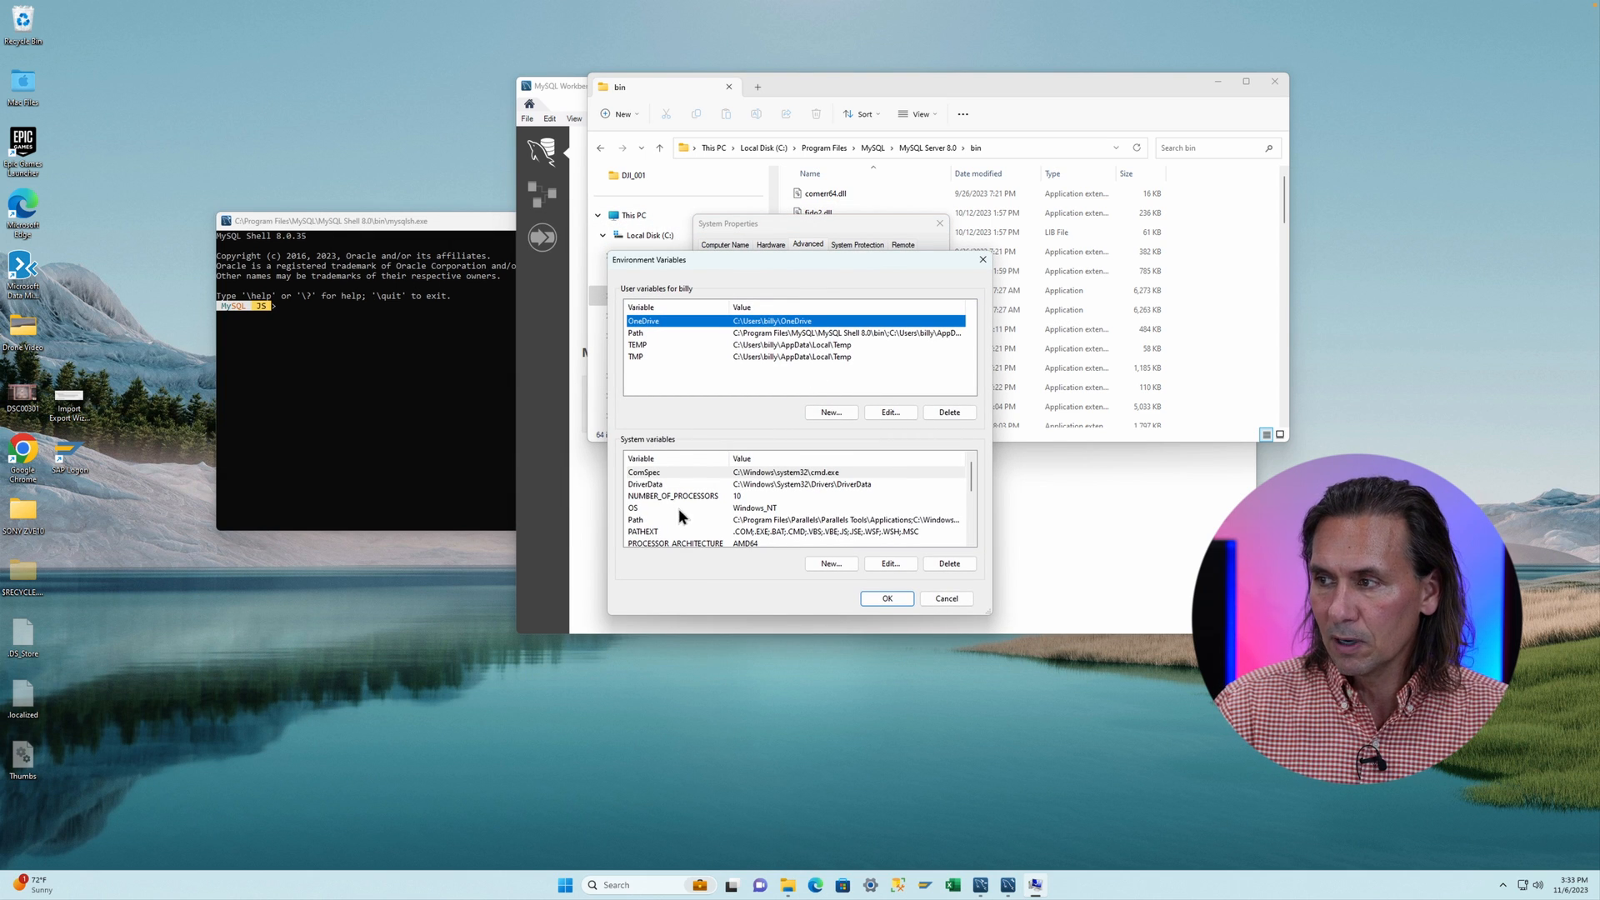
- Open the system Path variable for editing
left_click(831, 563)
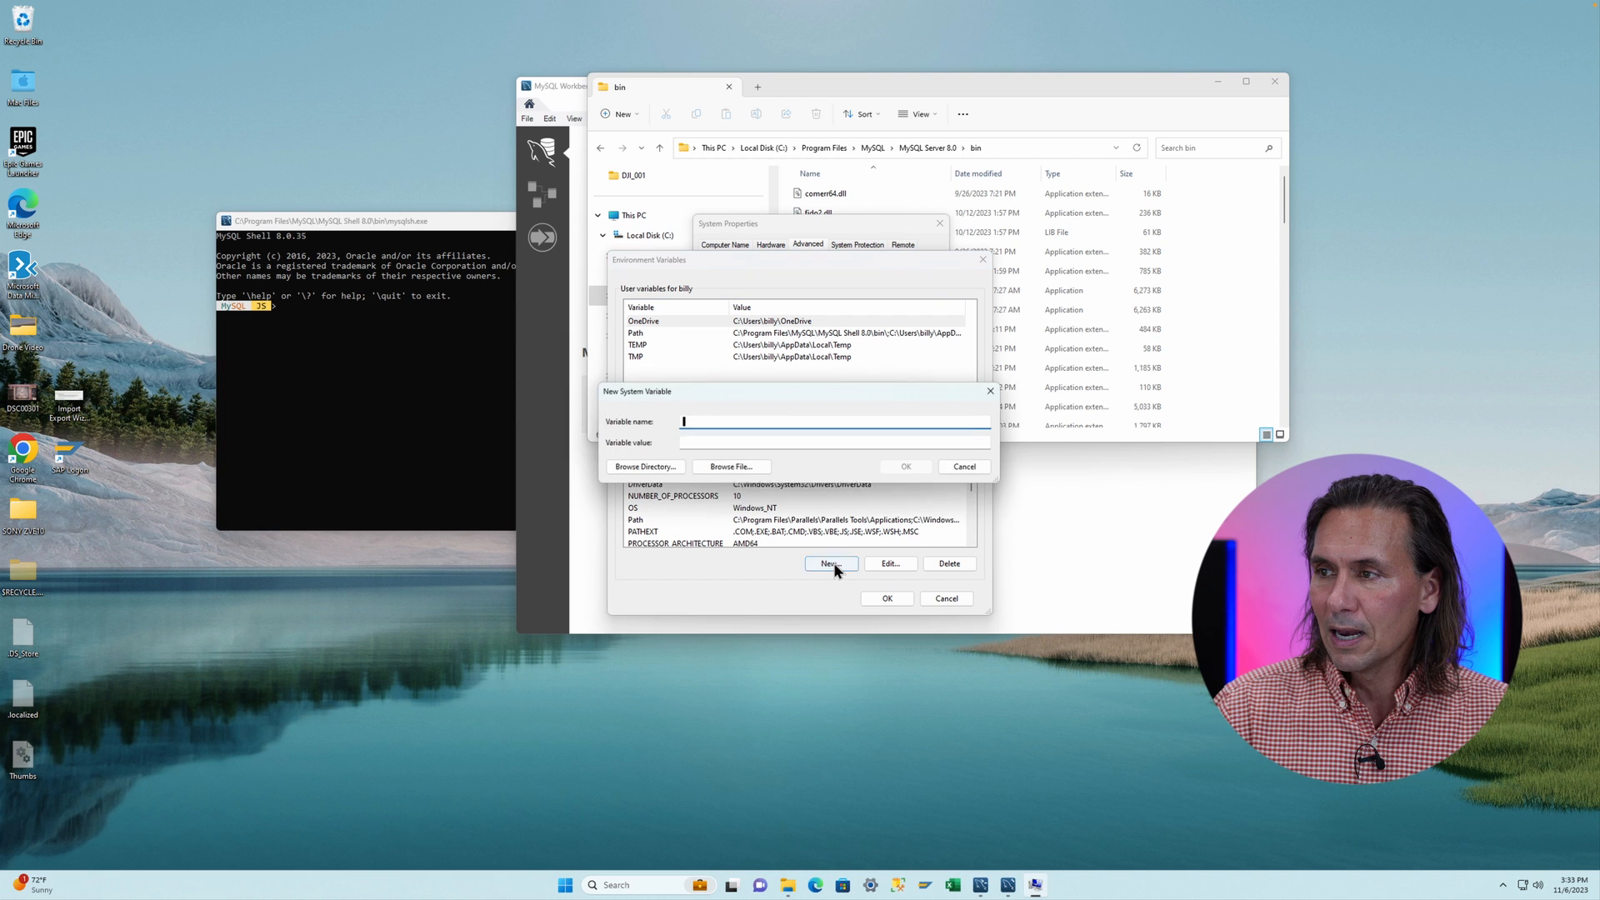
left_click(964, 467)
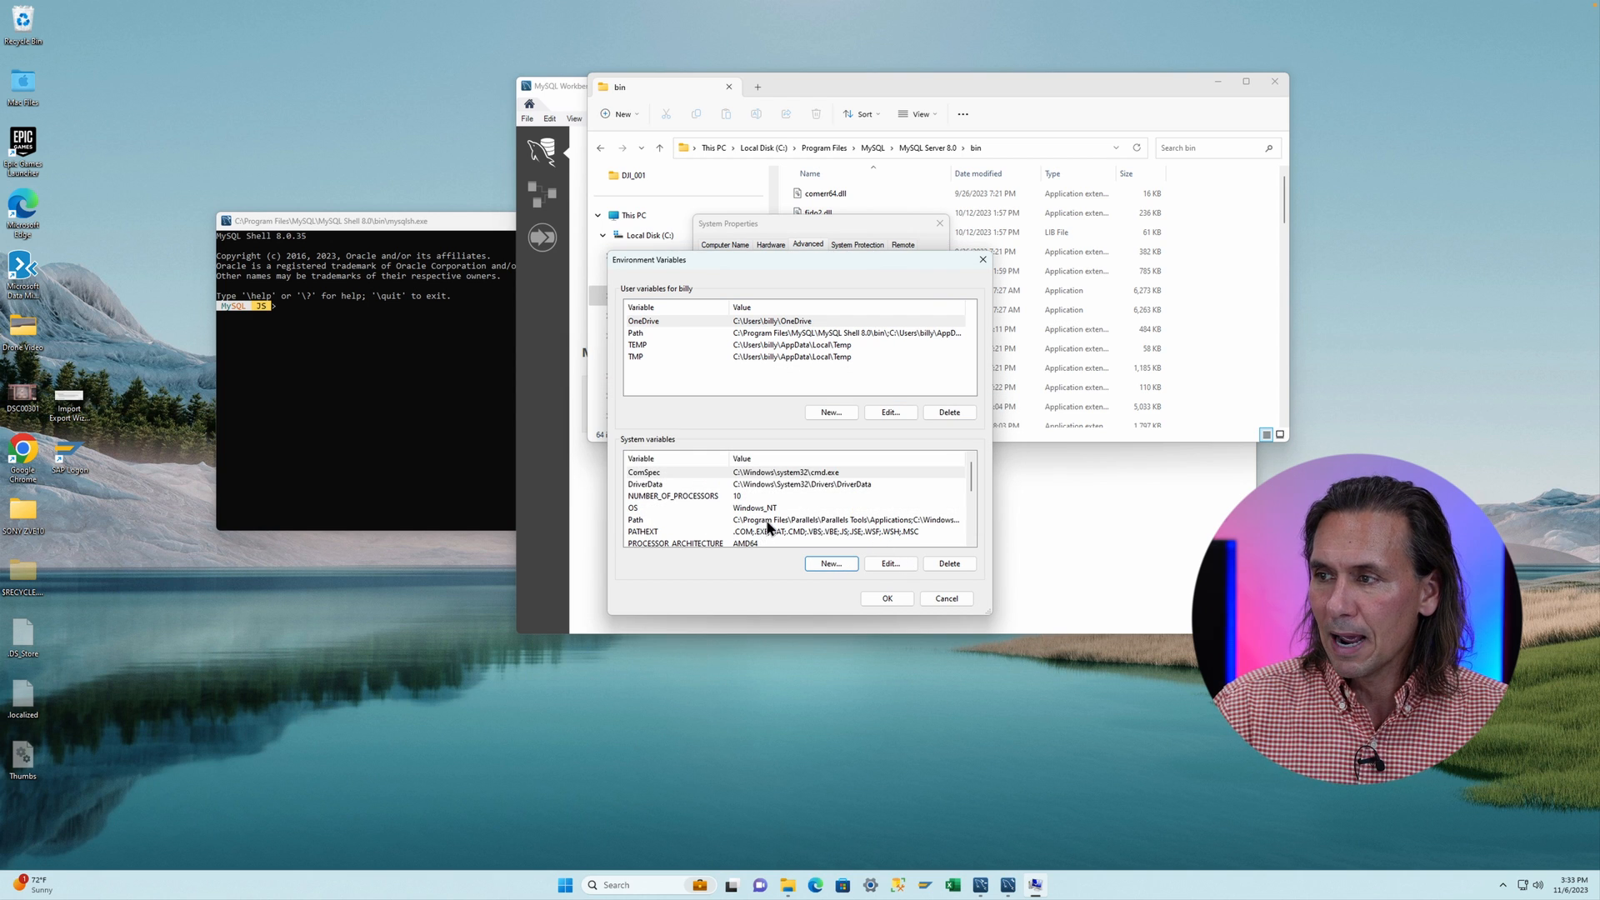
double_click(646, 520)
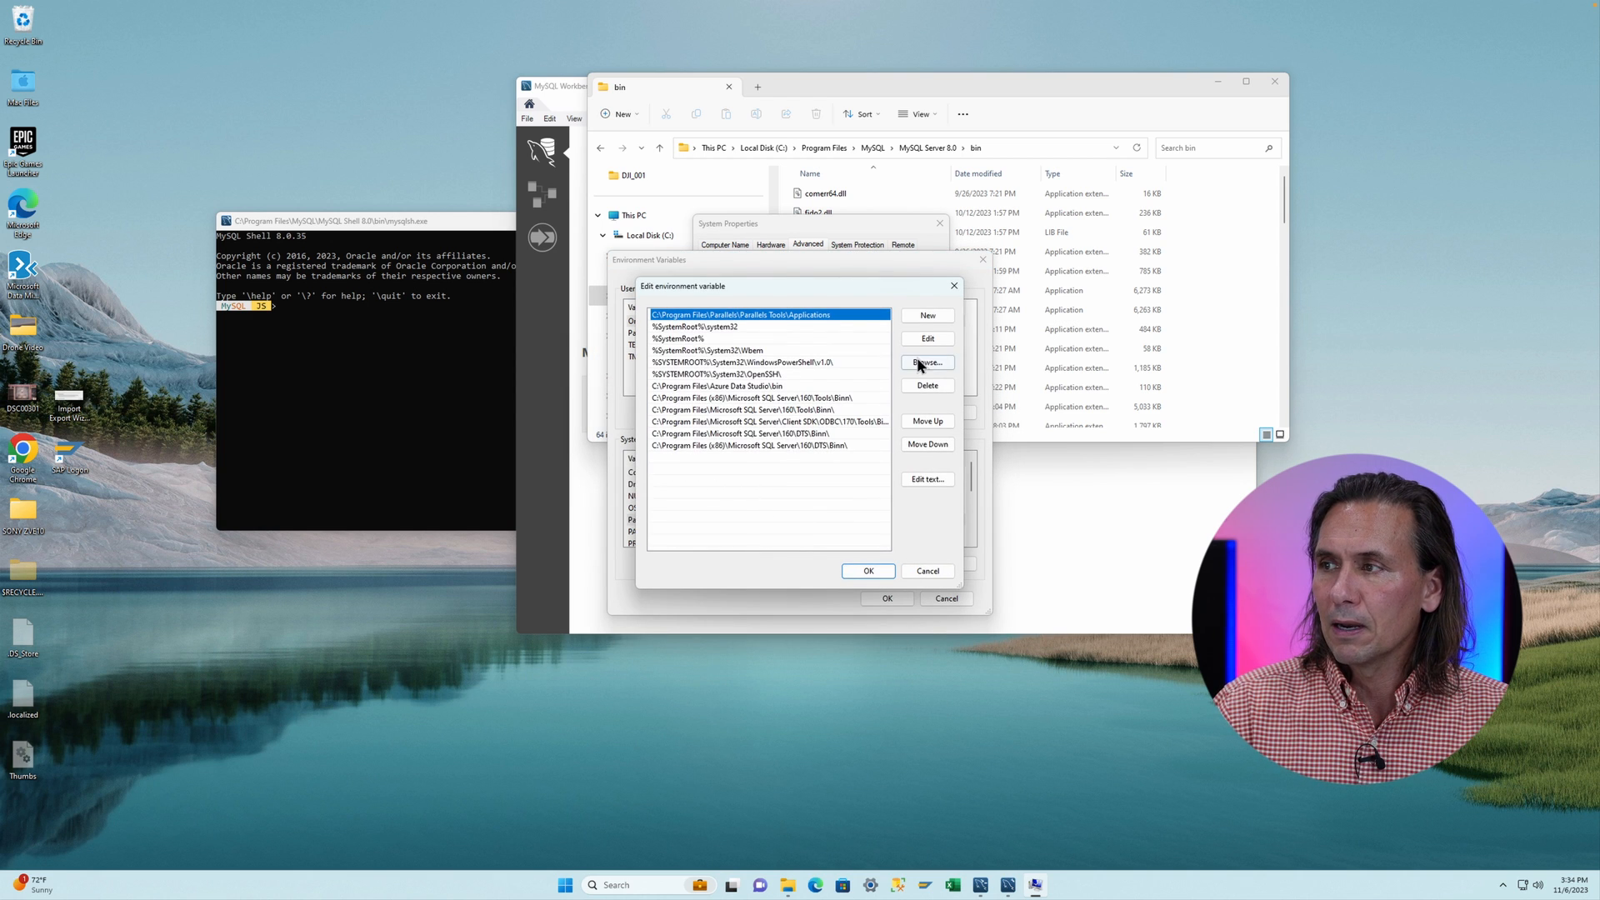
- Add the copied MySQL Server bin path as a new entry in the system Path variable and confirm all dialogs
left_click(915, 318)
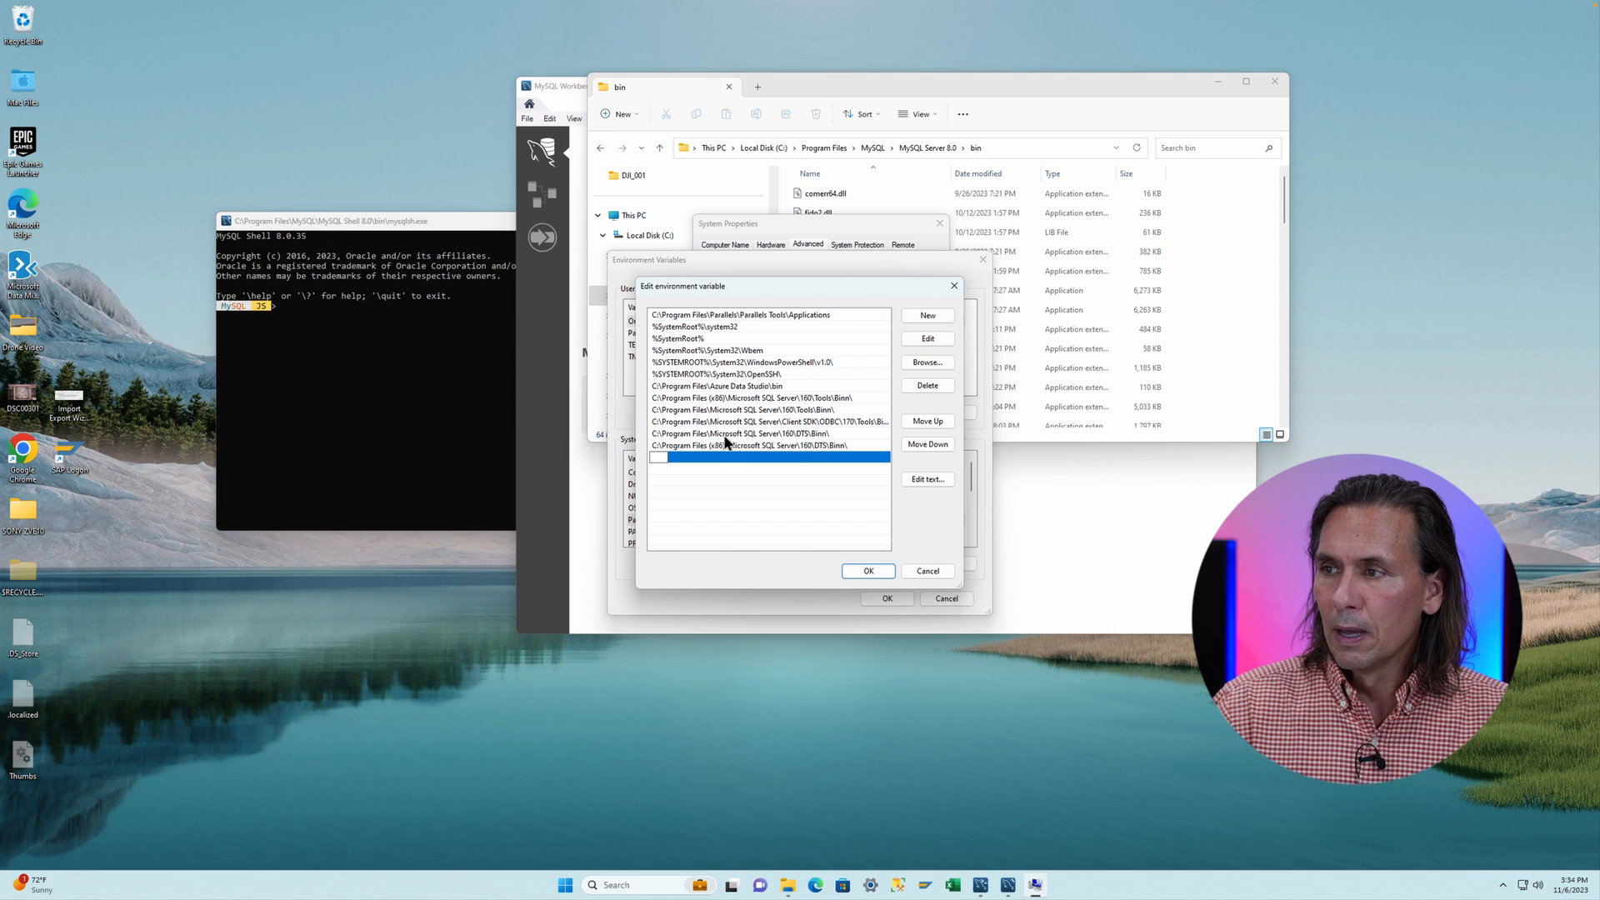
type("C:\\Program Files\\MySQL\\MySQL Server 8.0\\bin")
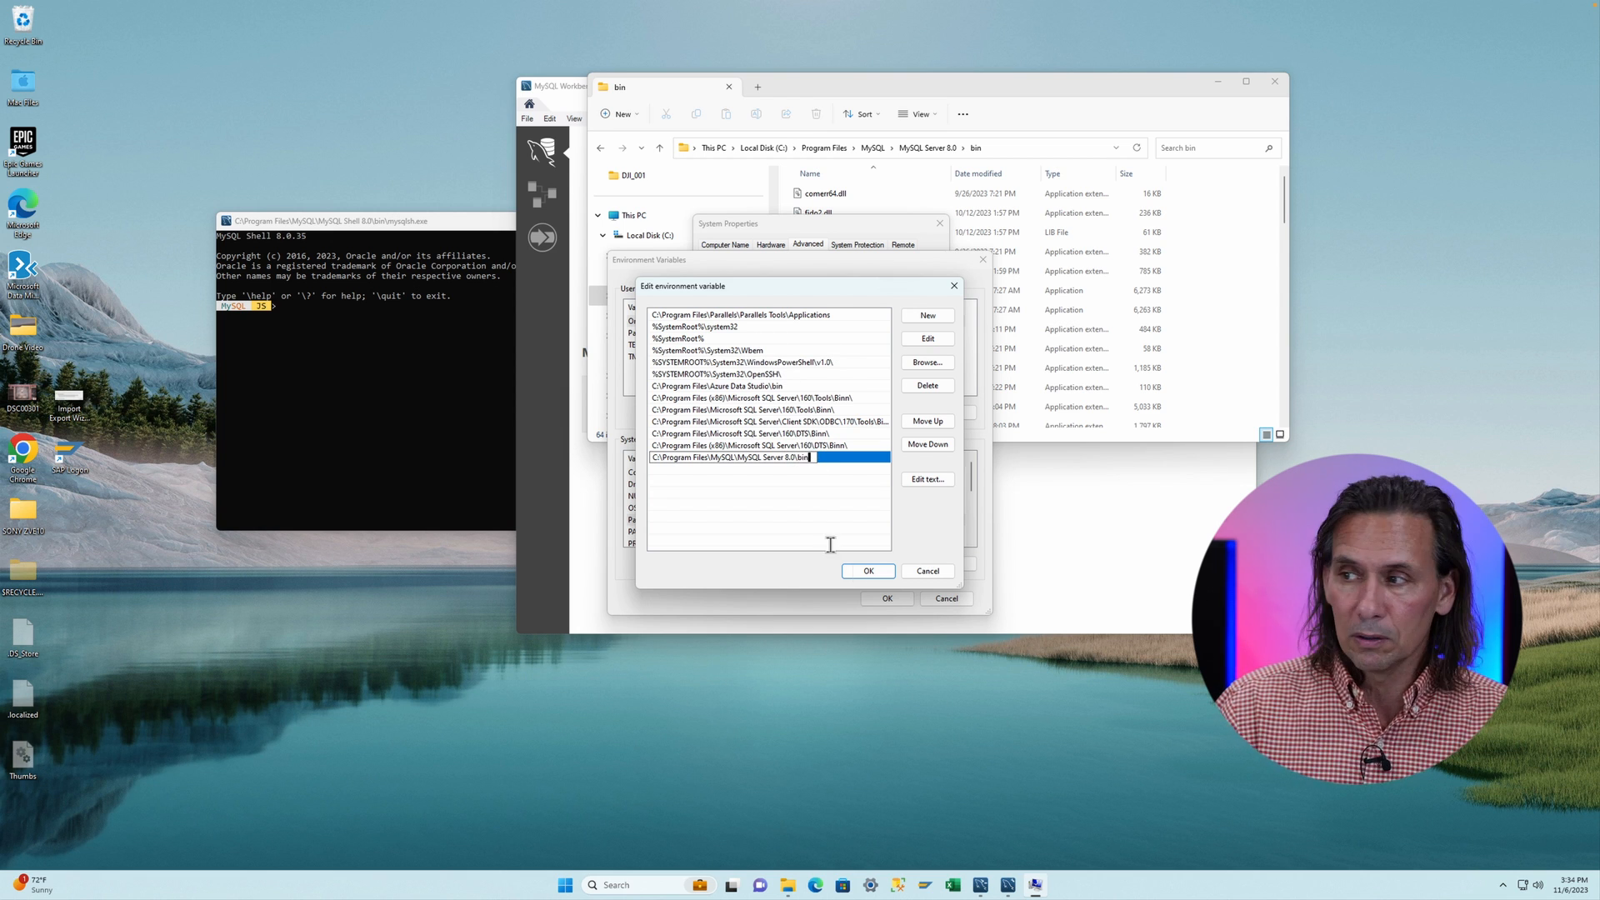
left_click(867, 572)
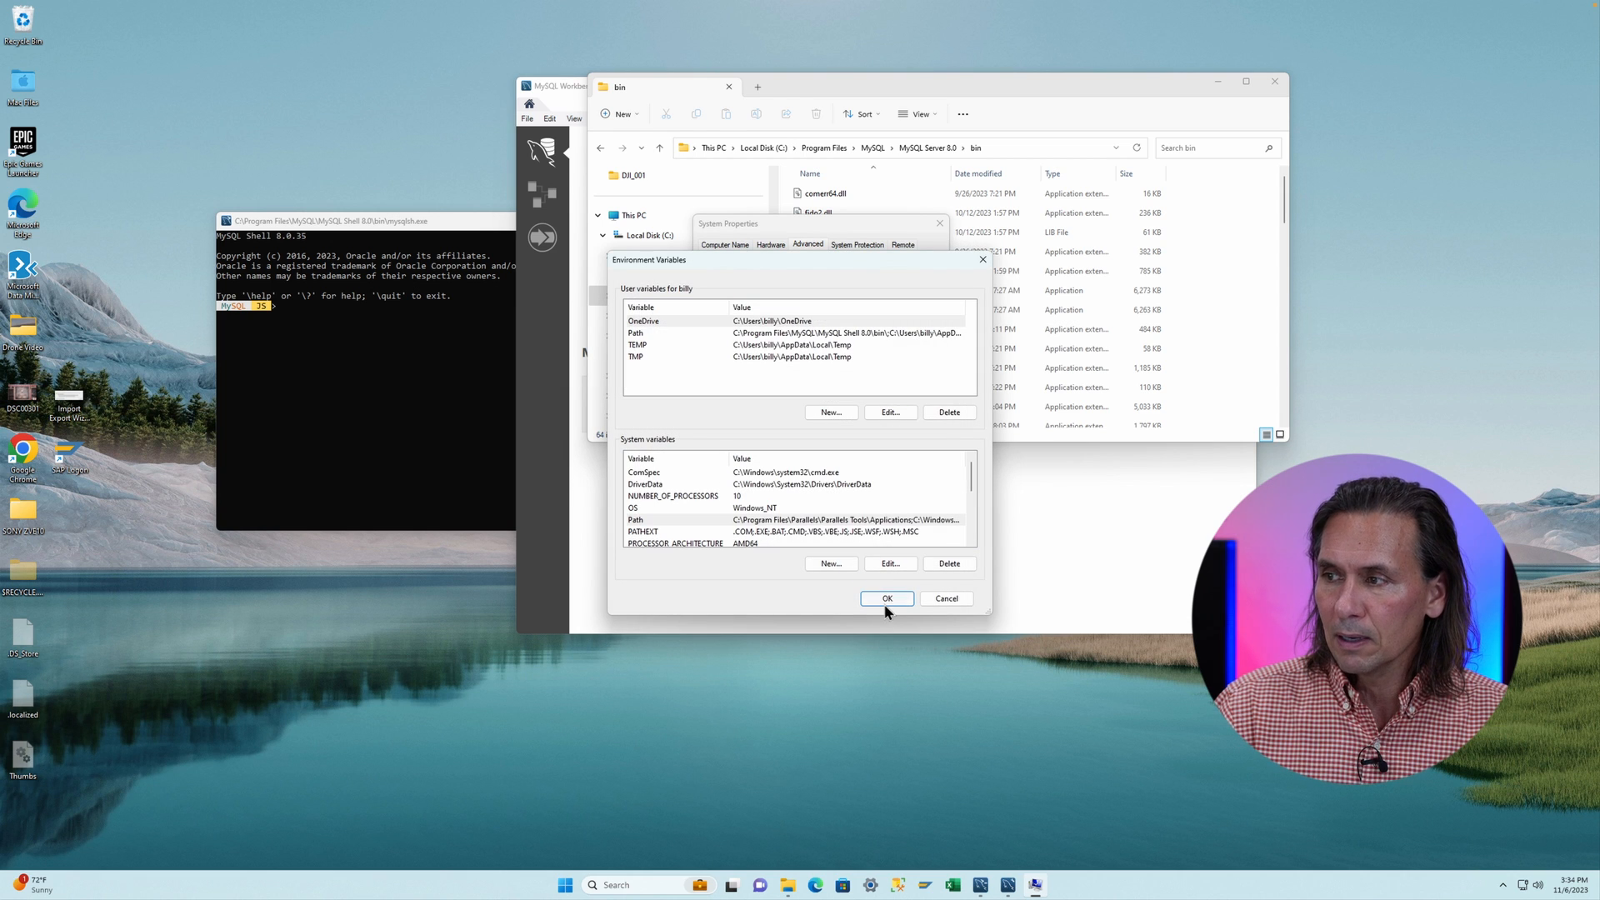
left_click(885, 599)
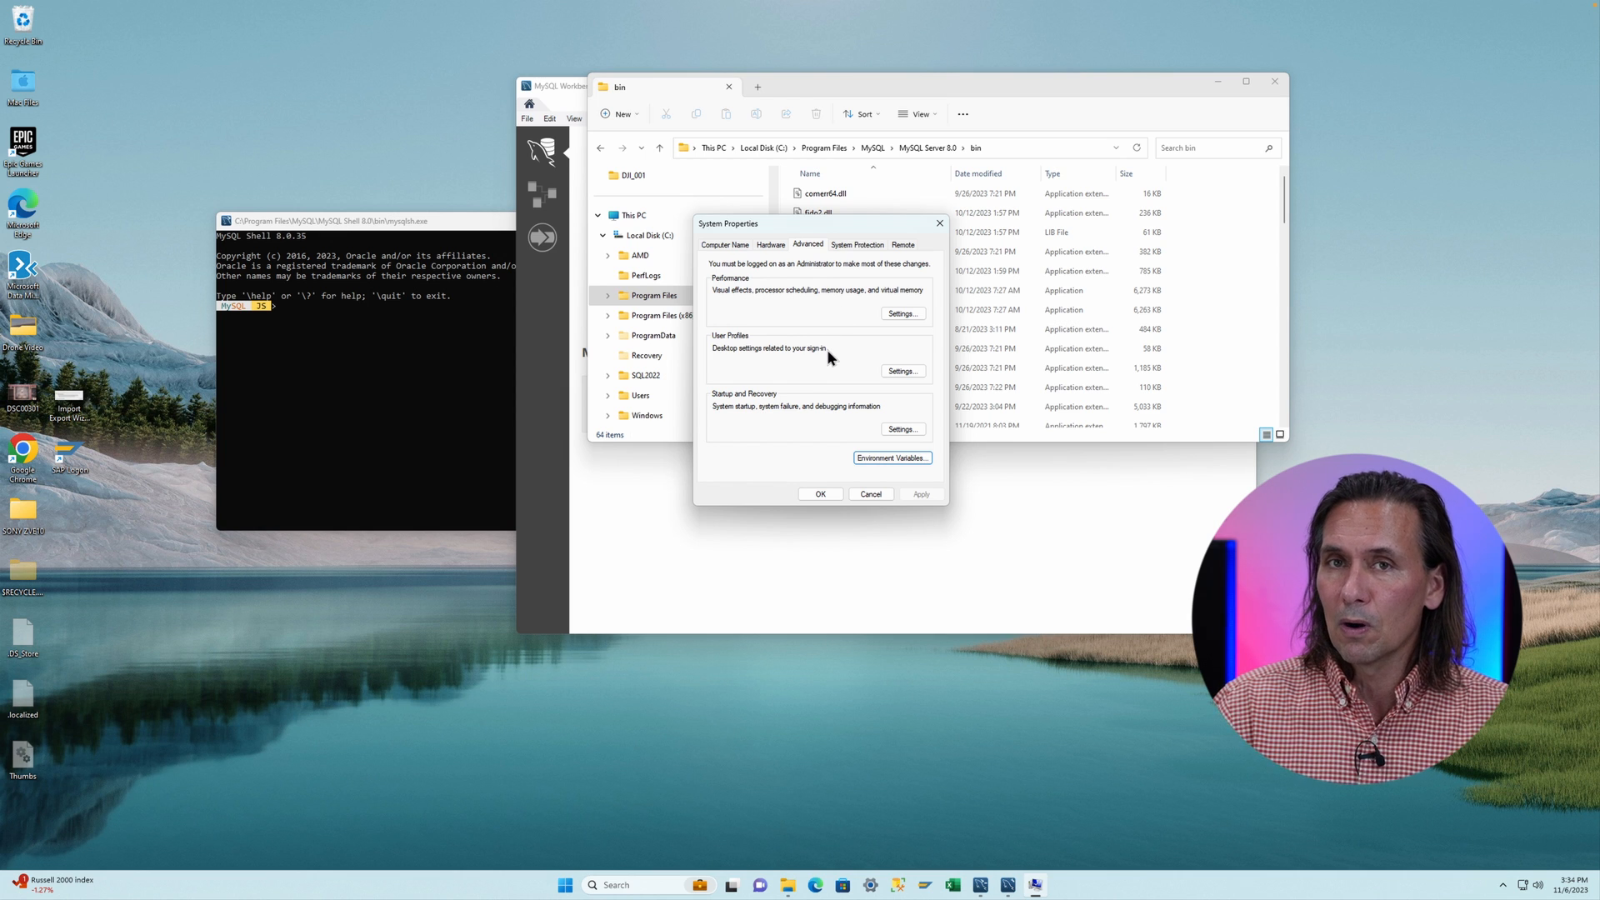
left_click(819, 494)
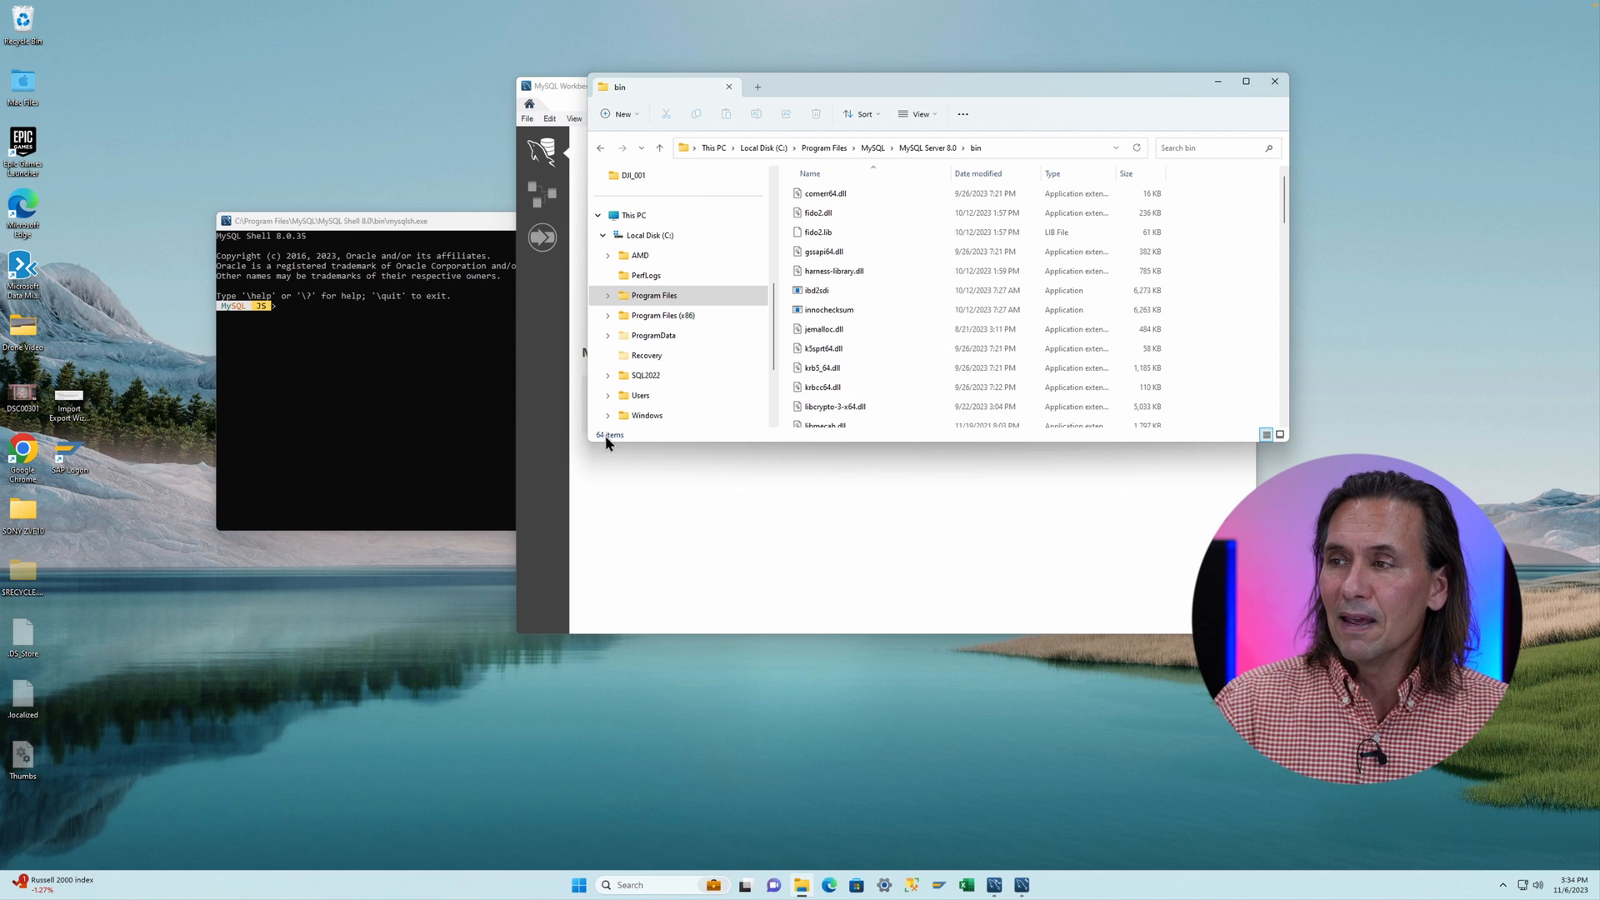
- Search for and open Command Prompt, then reposition its window
left_click(628, 885)
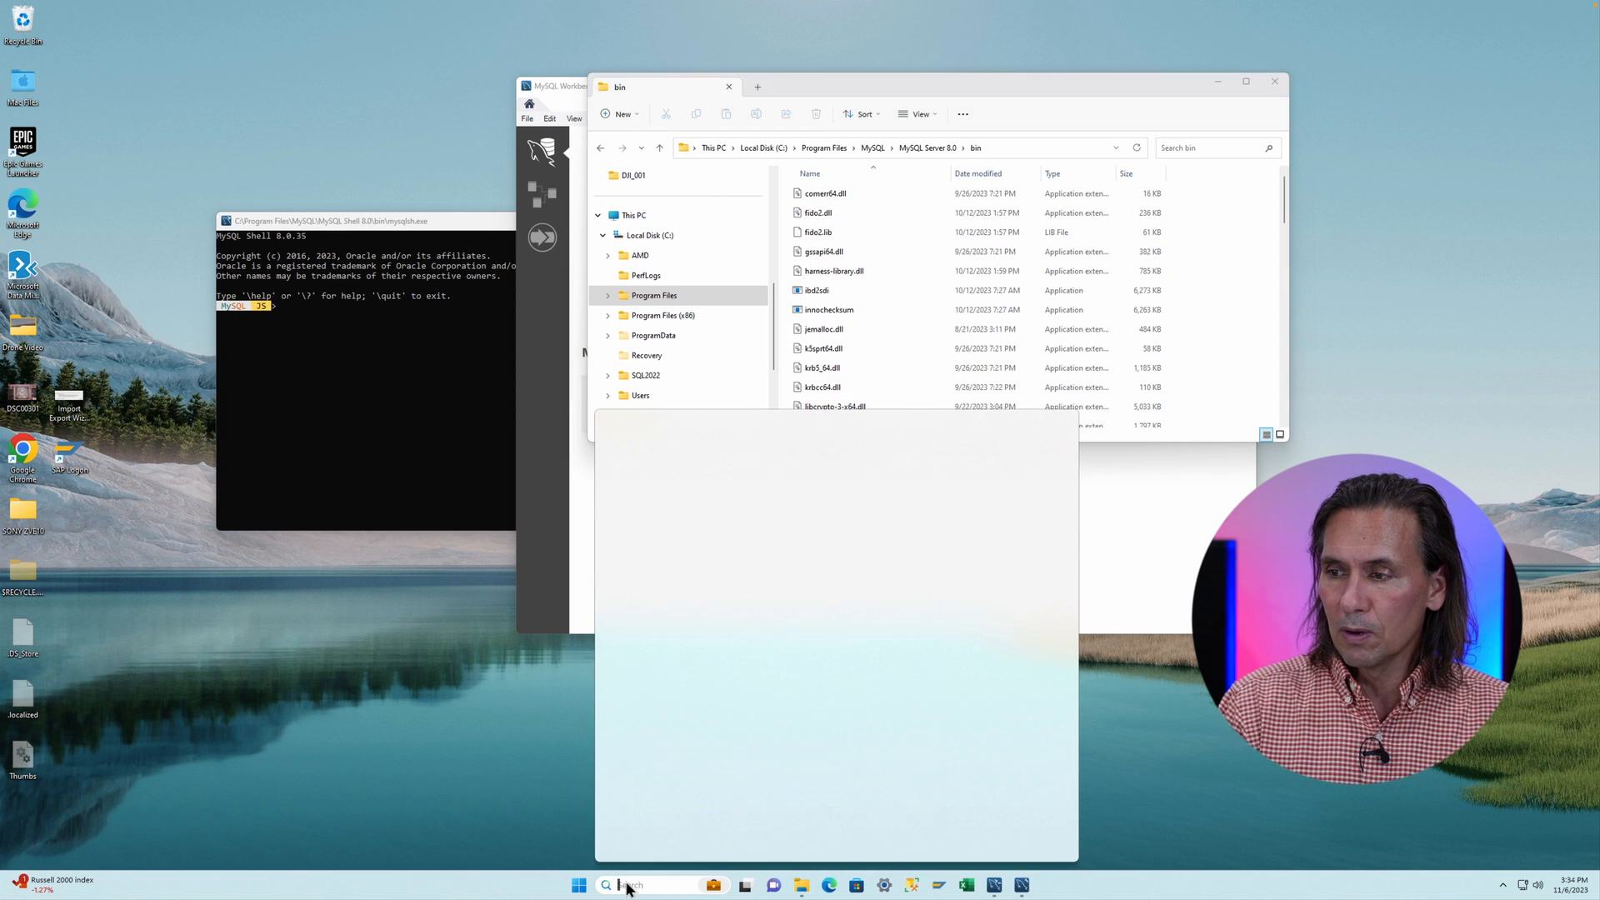
type("cmd")
key("Return")
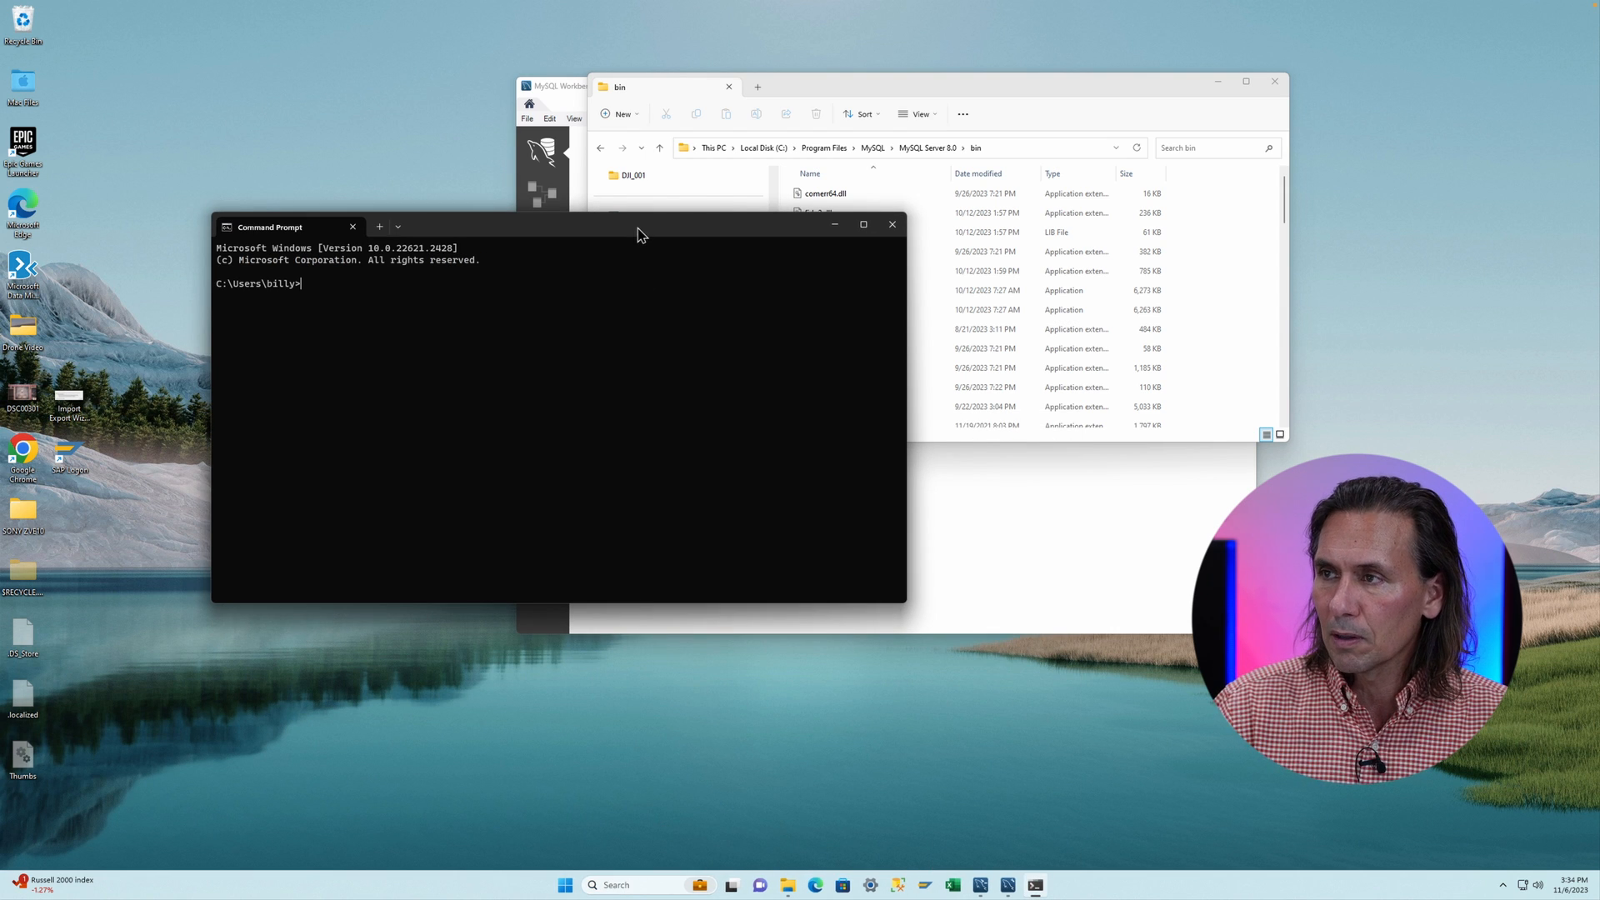
left_click_drag(636, 229, 734, 289)
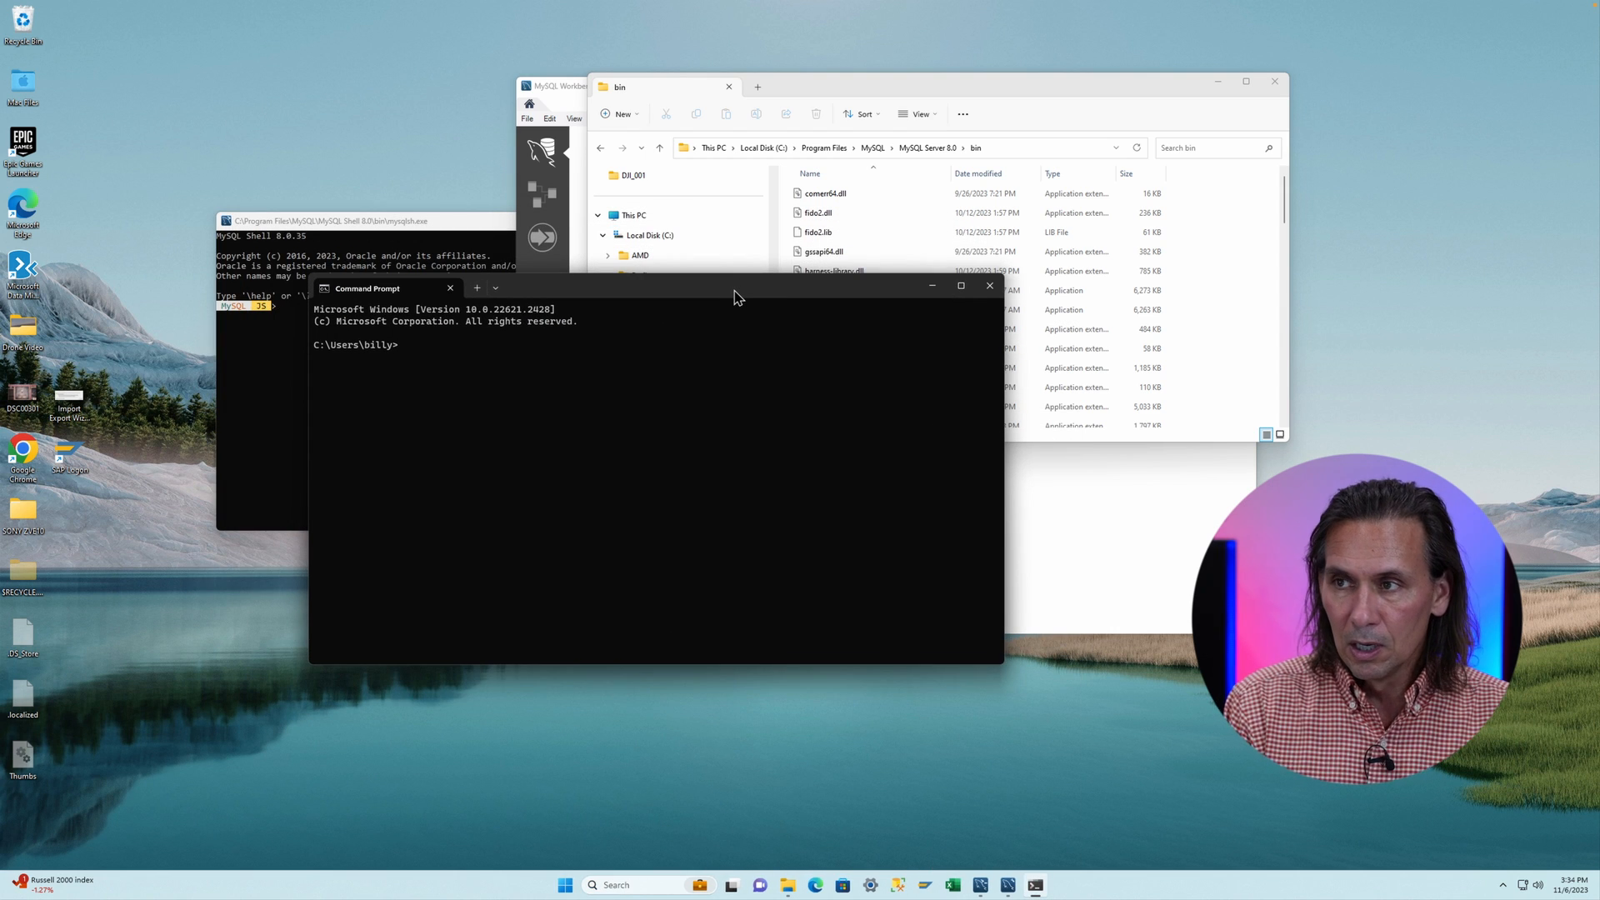
- Check the installed MySQL client version with the mysql --version command
type("mysql --")
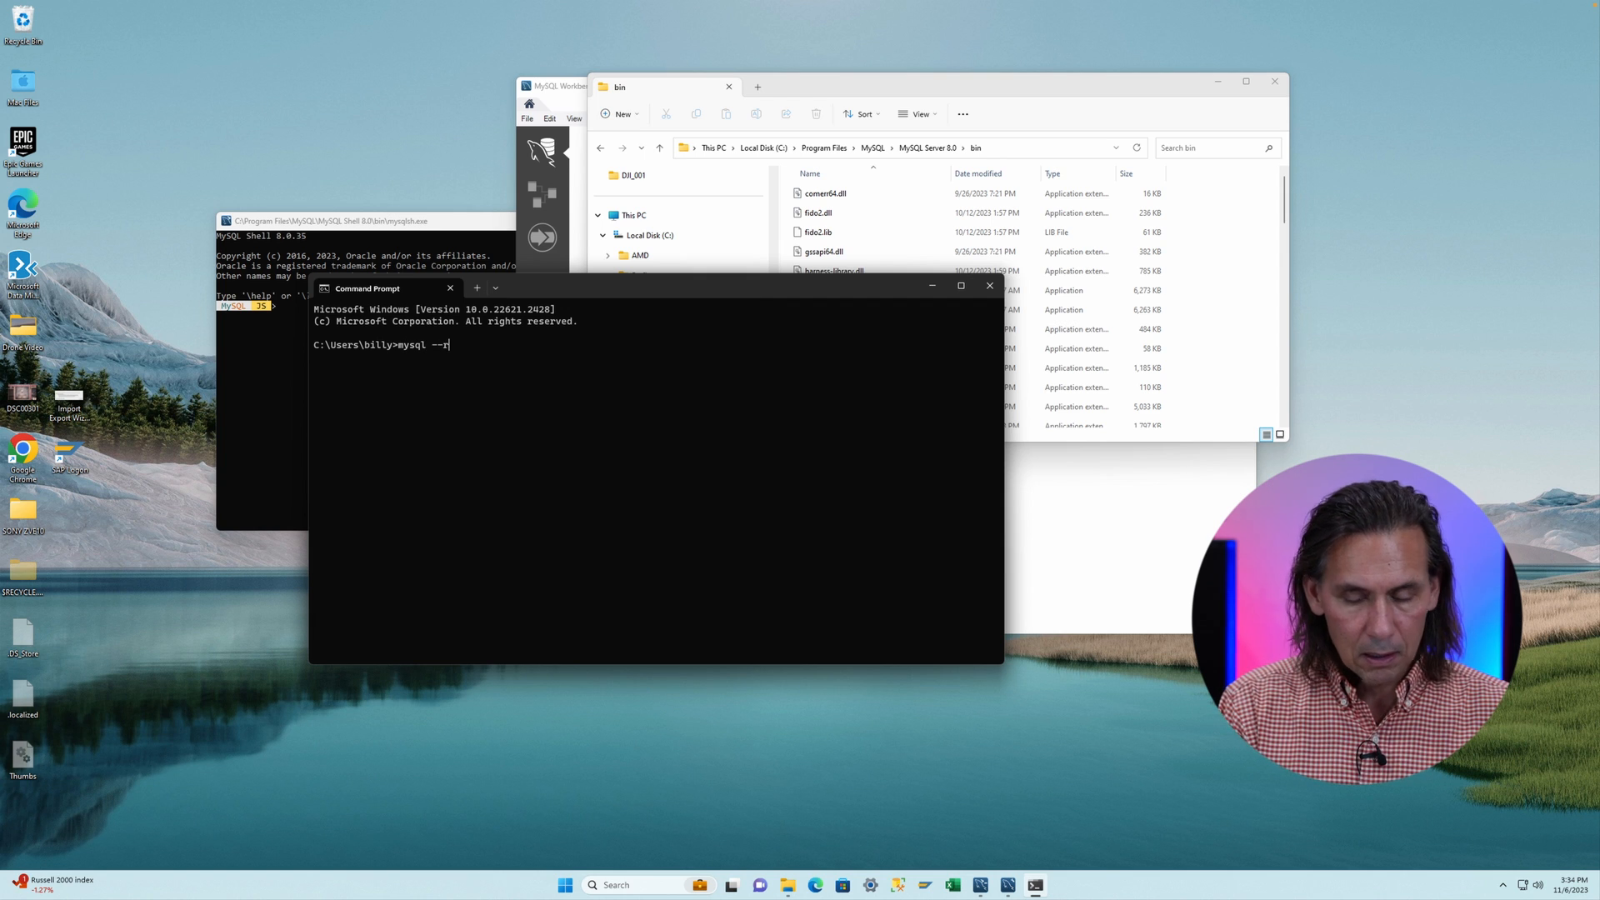
type("version")
key("Return")
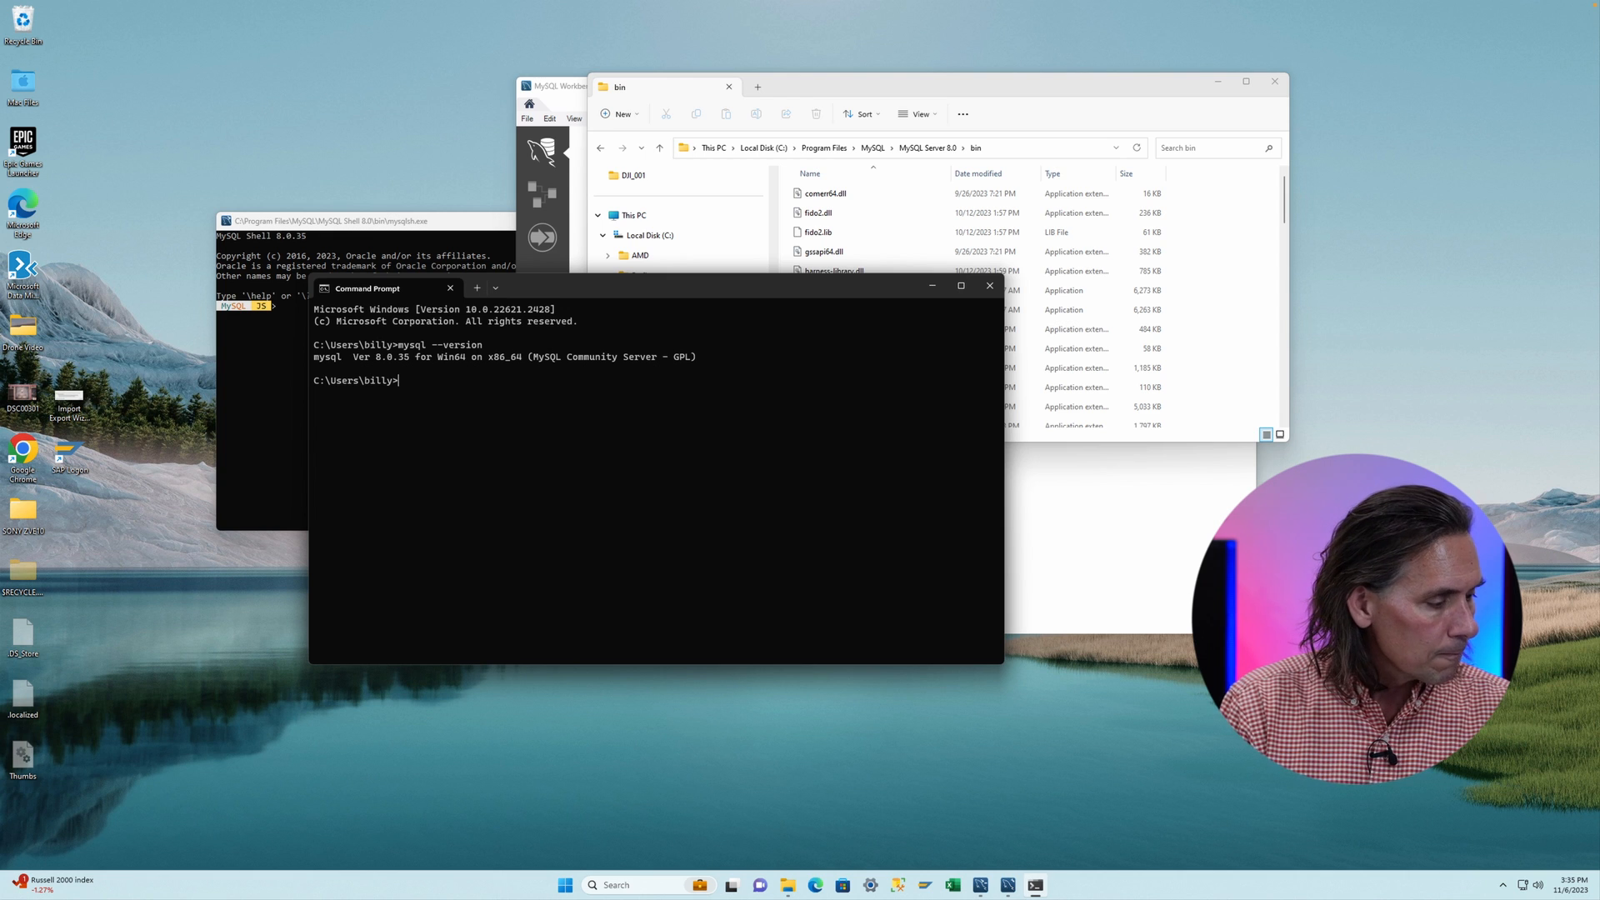
- Log in to MySQL as root with the root account password and list the databases
type("mysql -u")
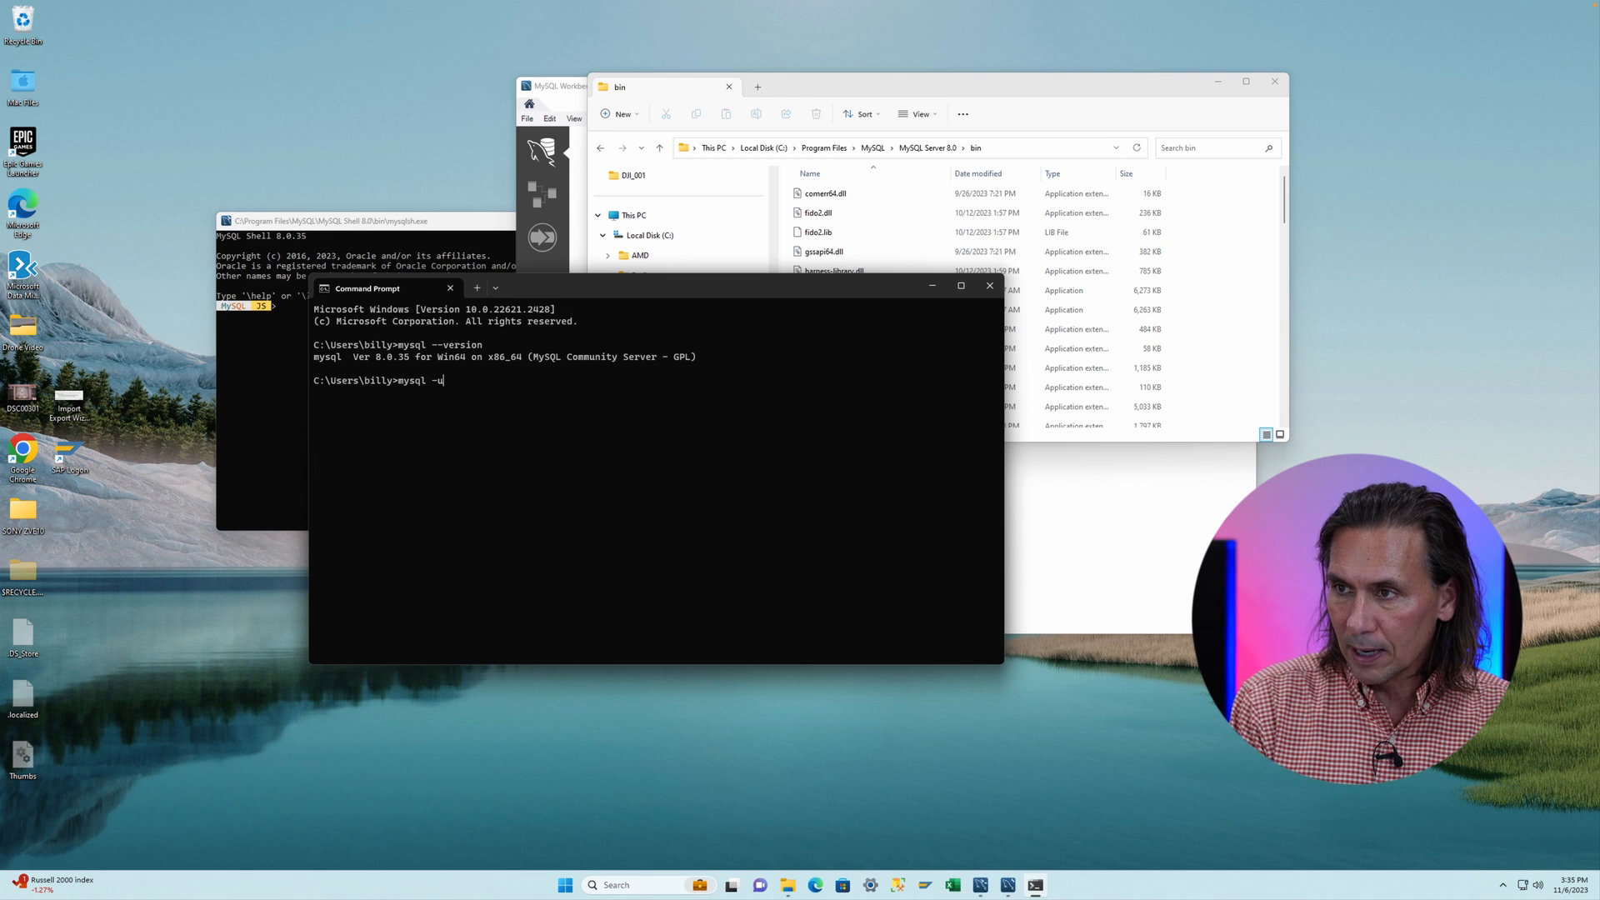
type(" root")
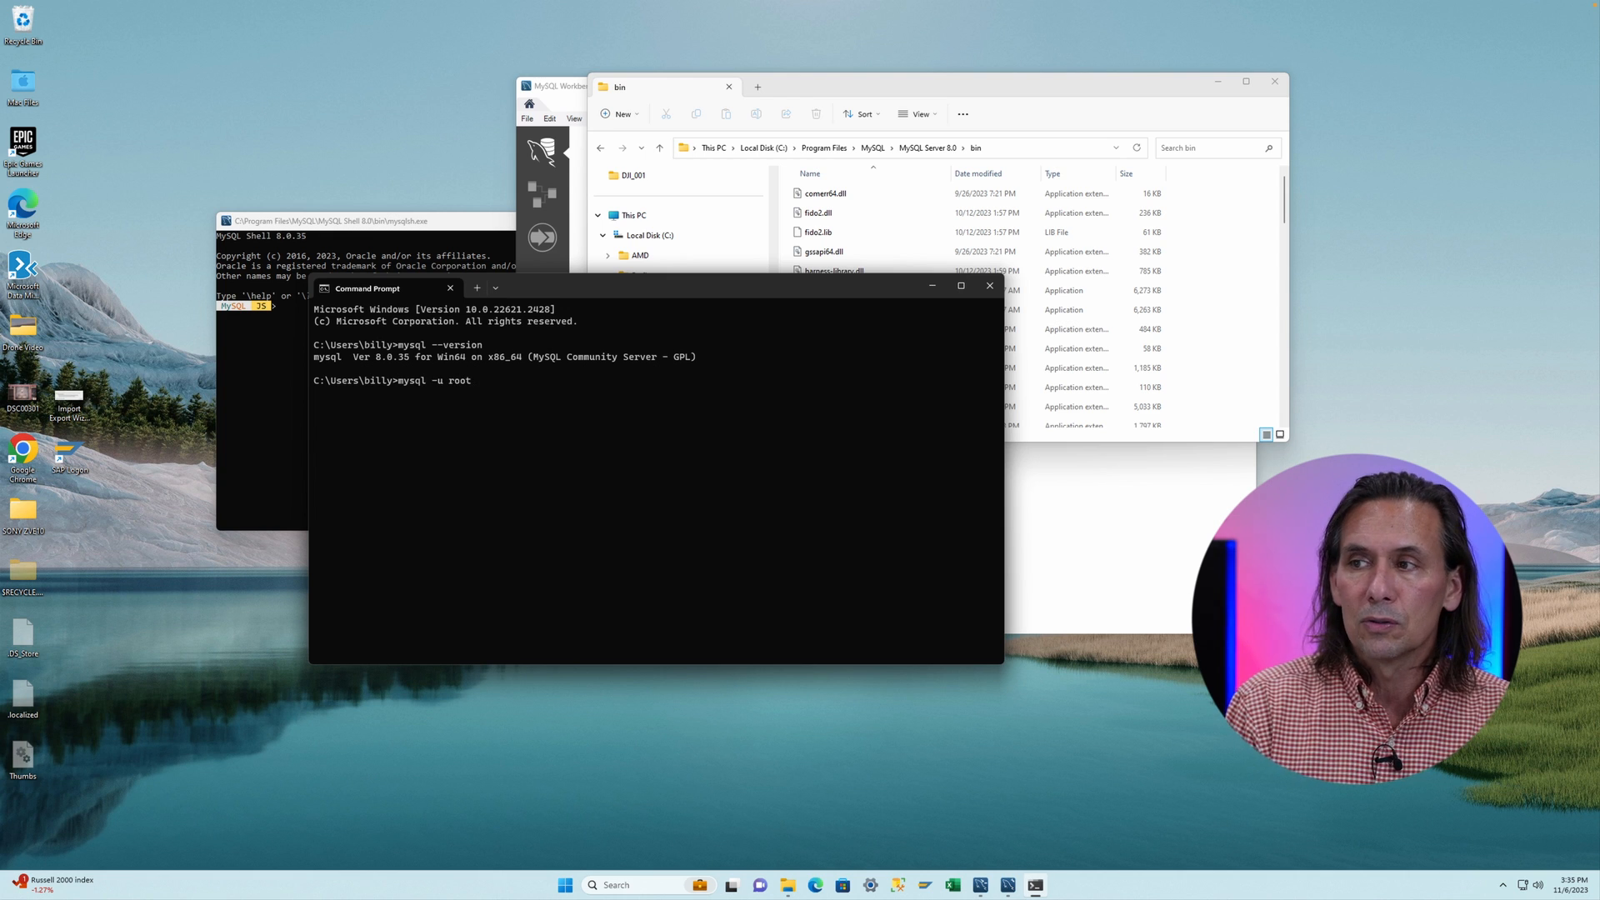
type(" -p")
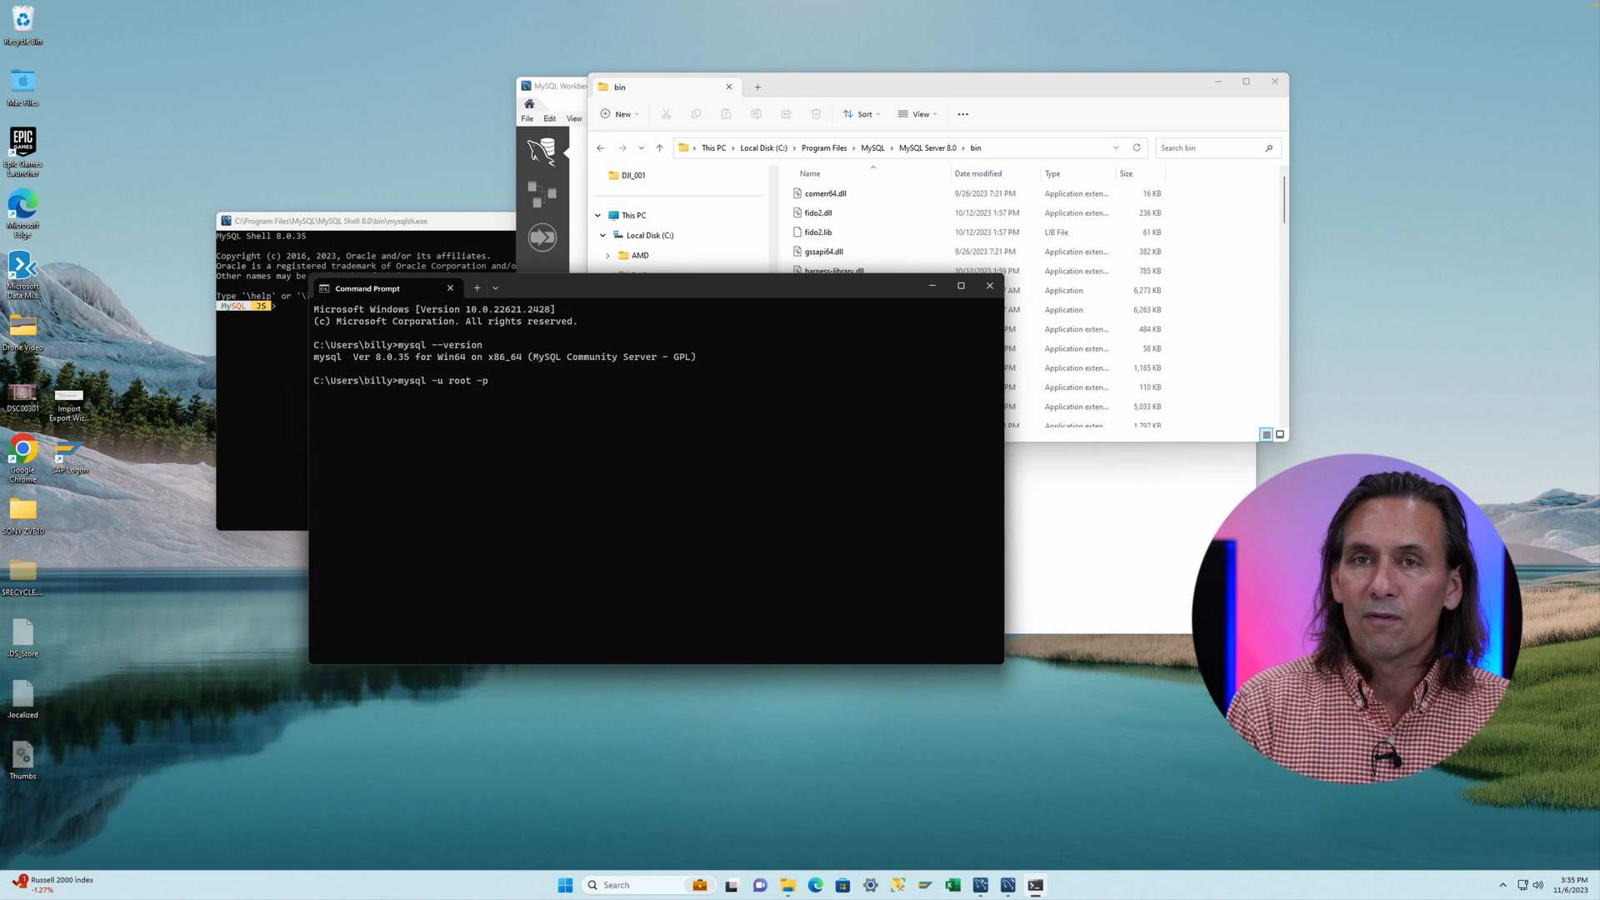
key("Return")
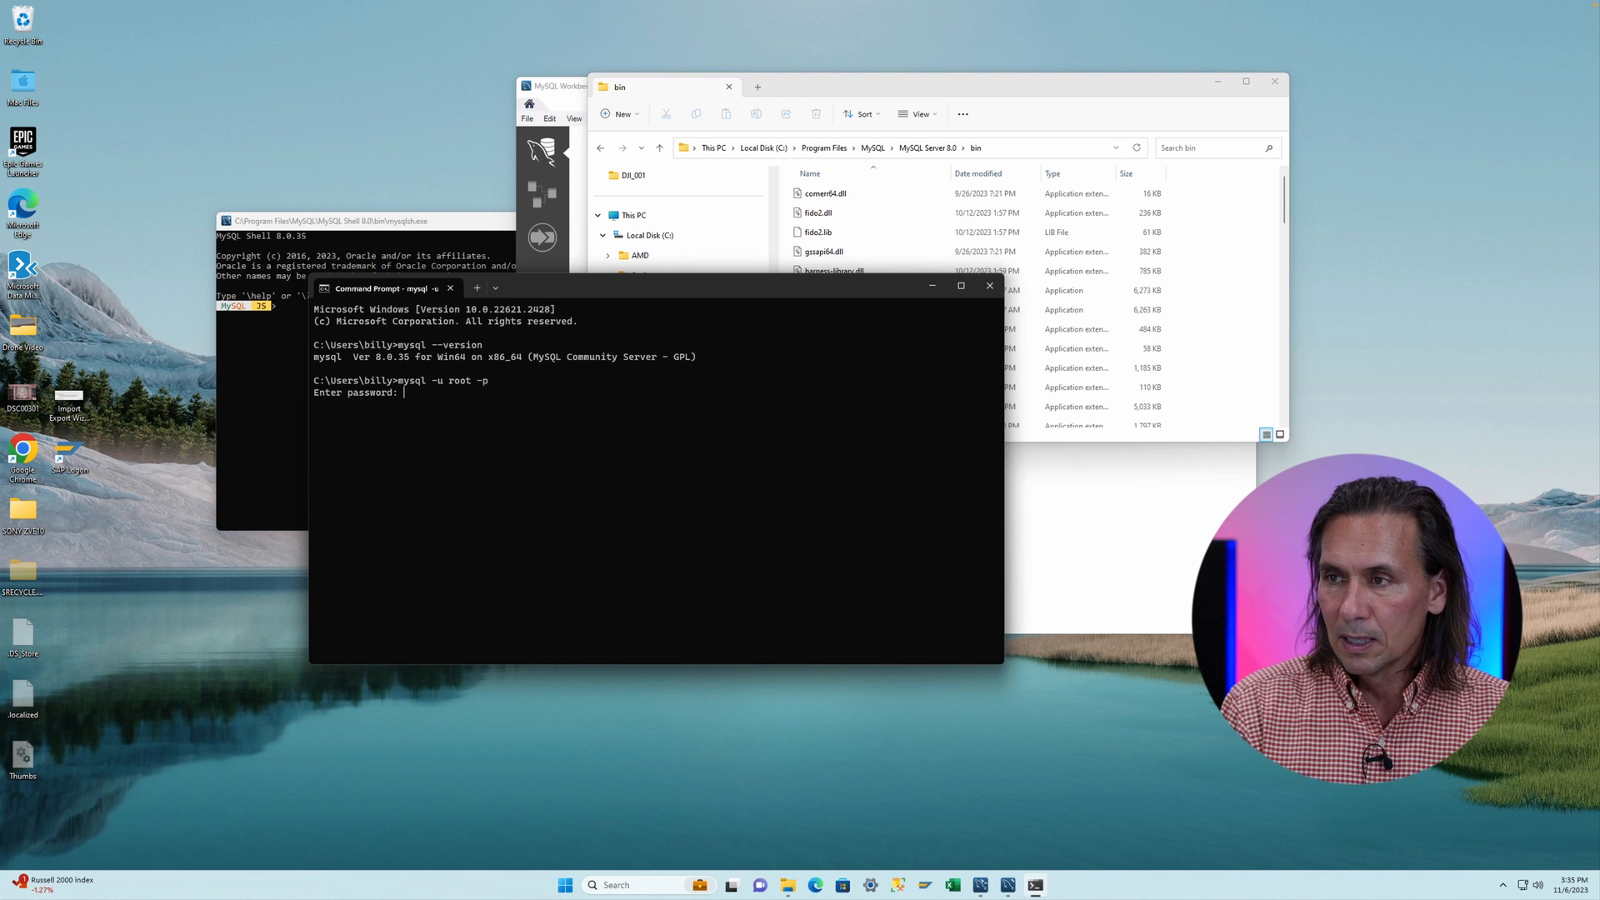
type("******")
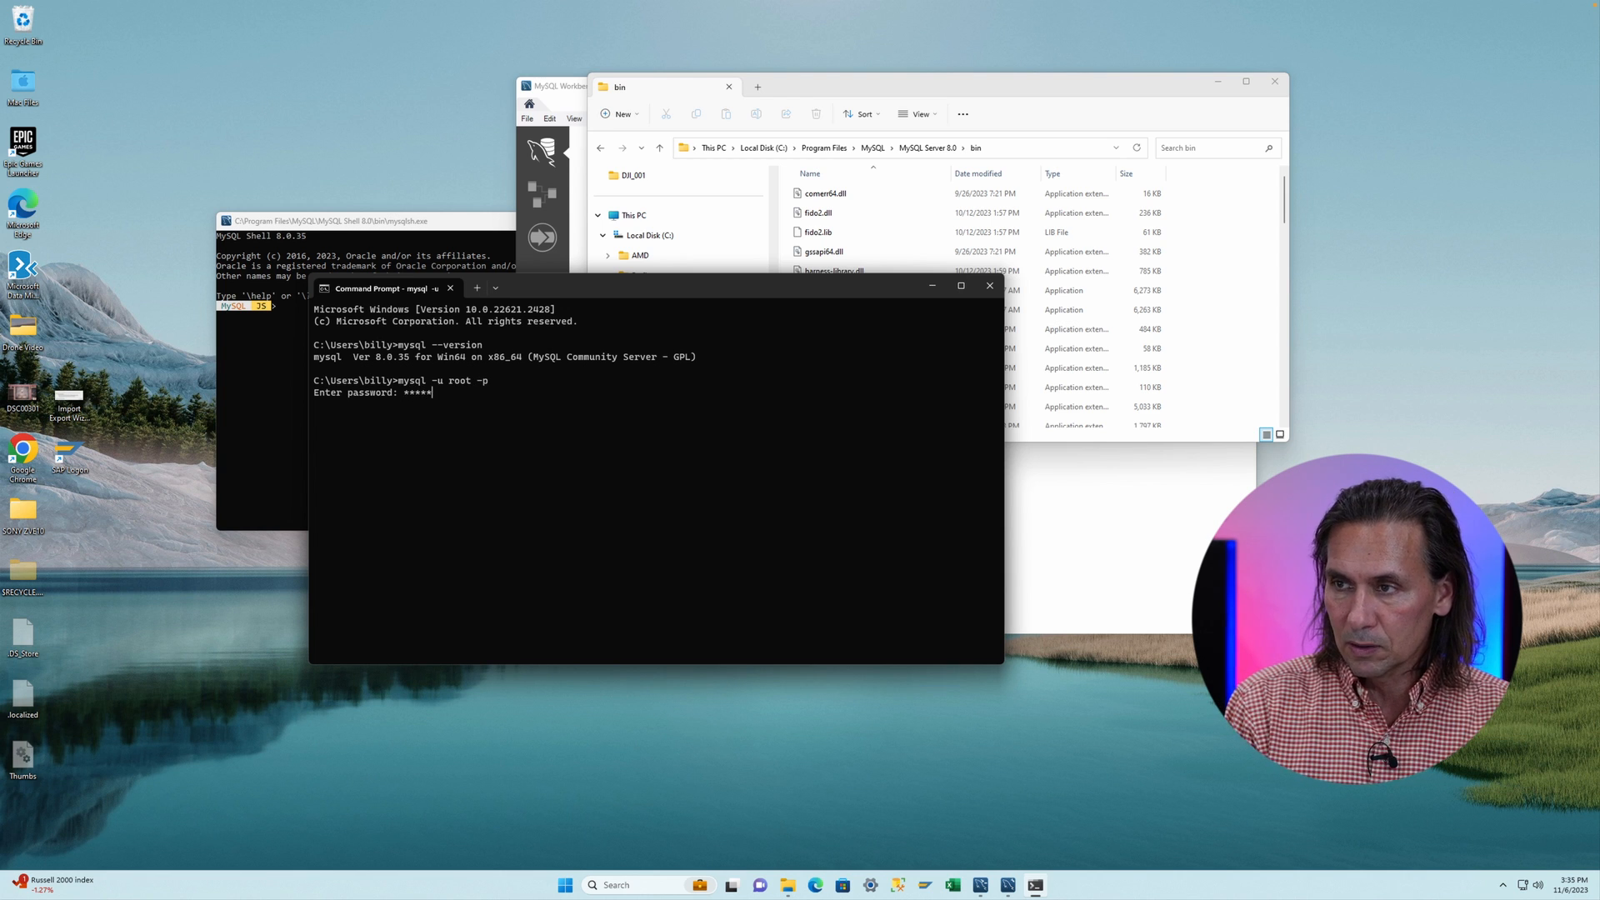
type("********")
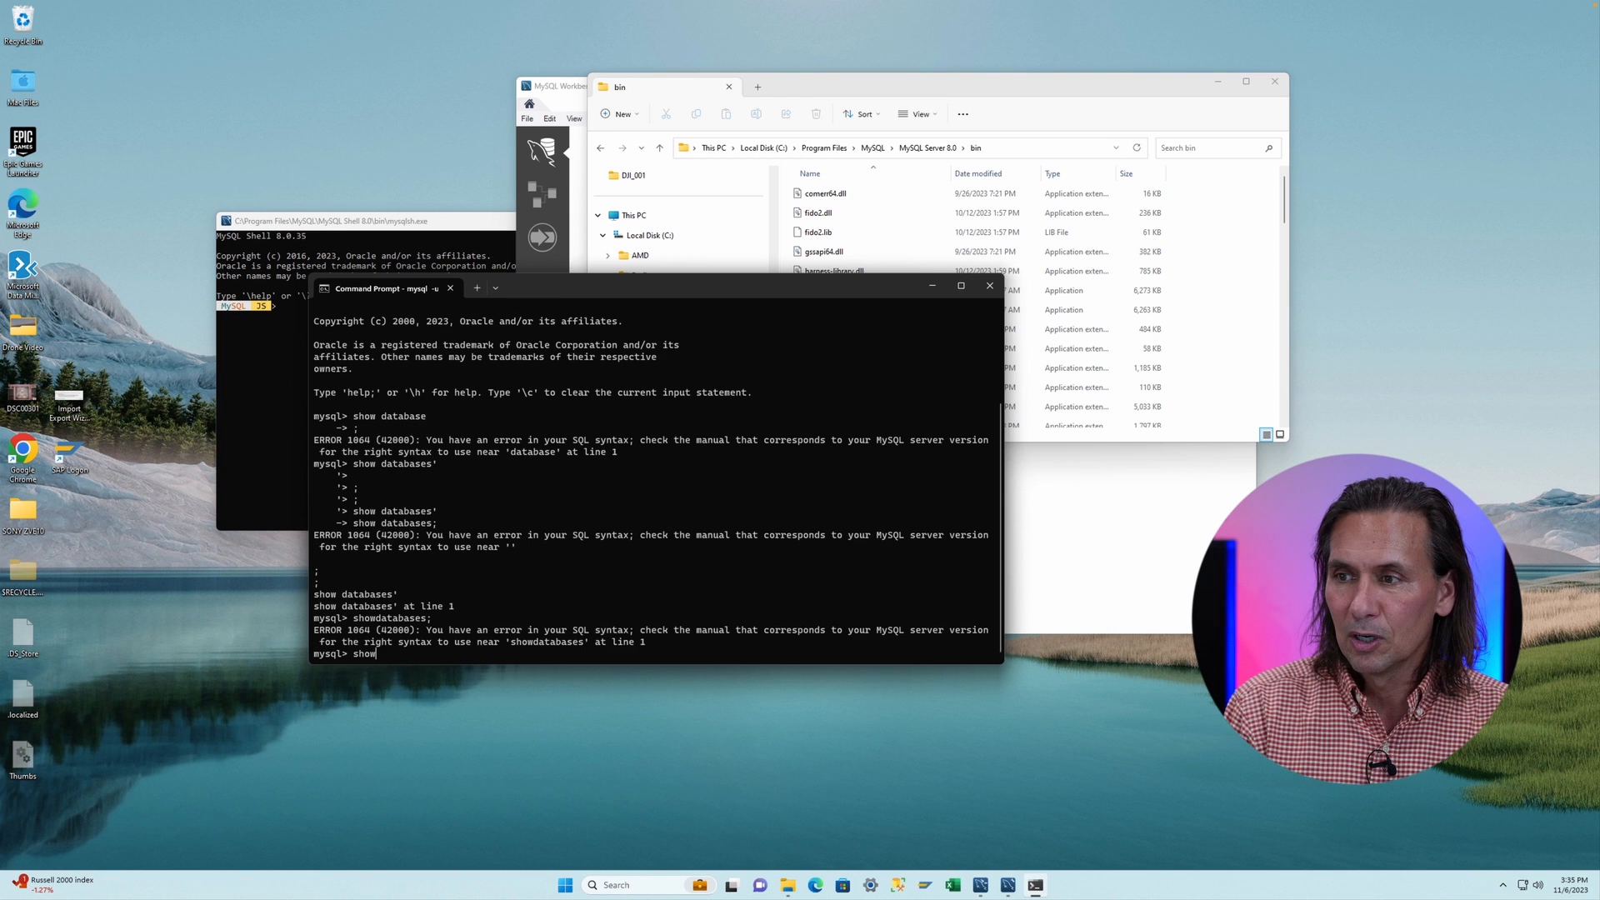
type("databases ;")
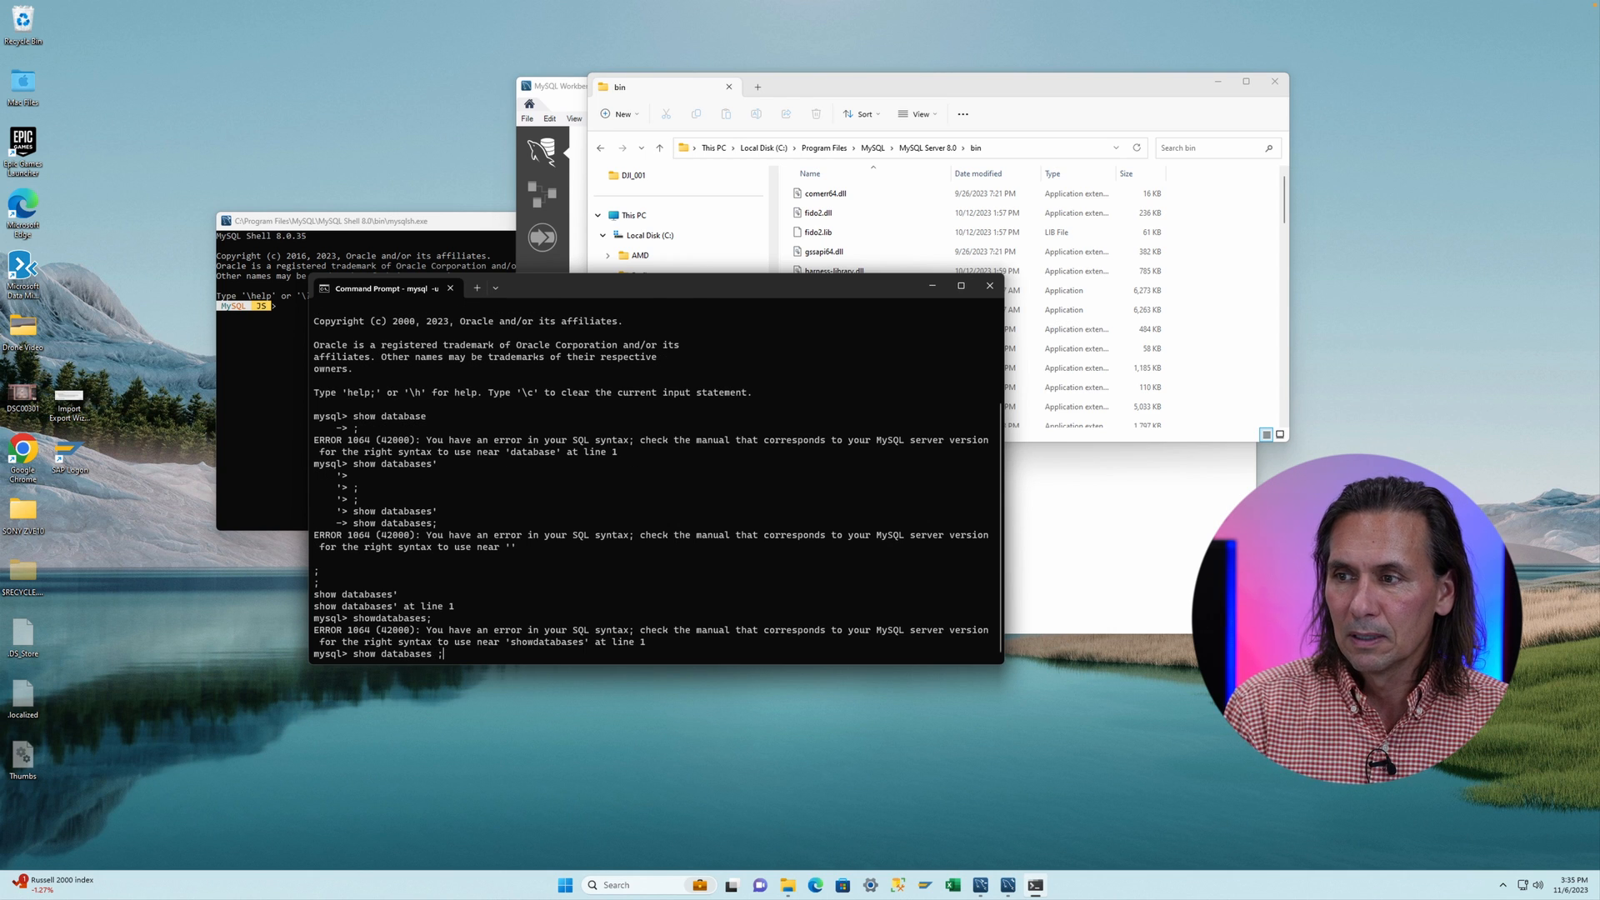
key("Return")
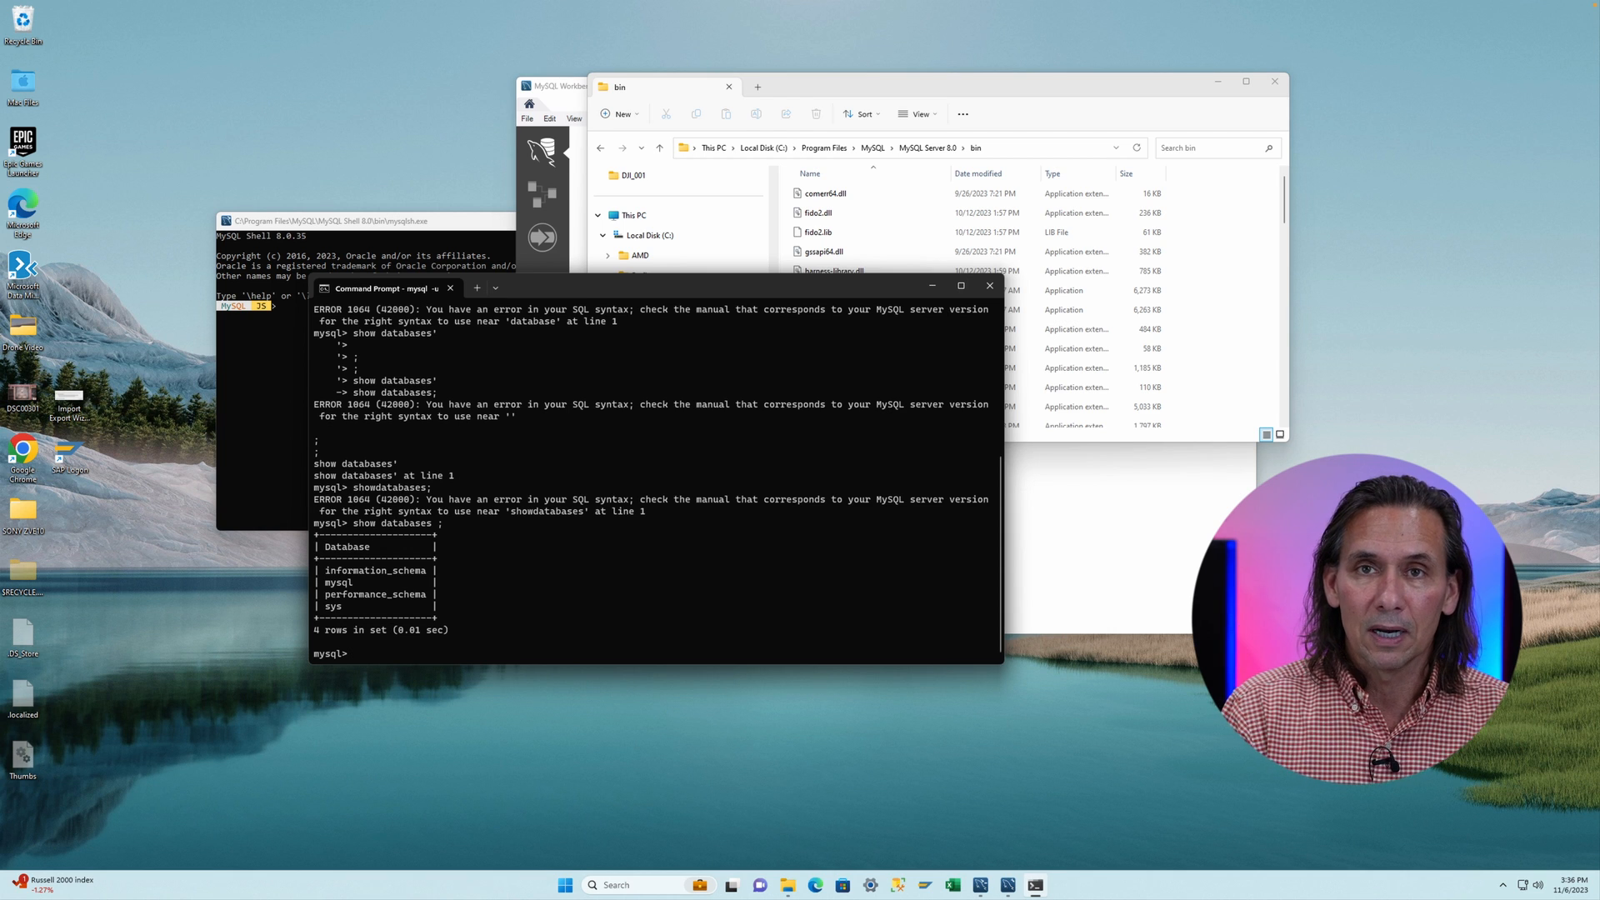
- Create a database named alljoy and list the databases again
type("create dta")
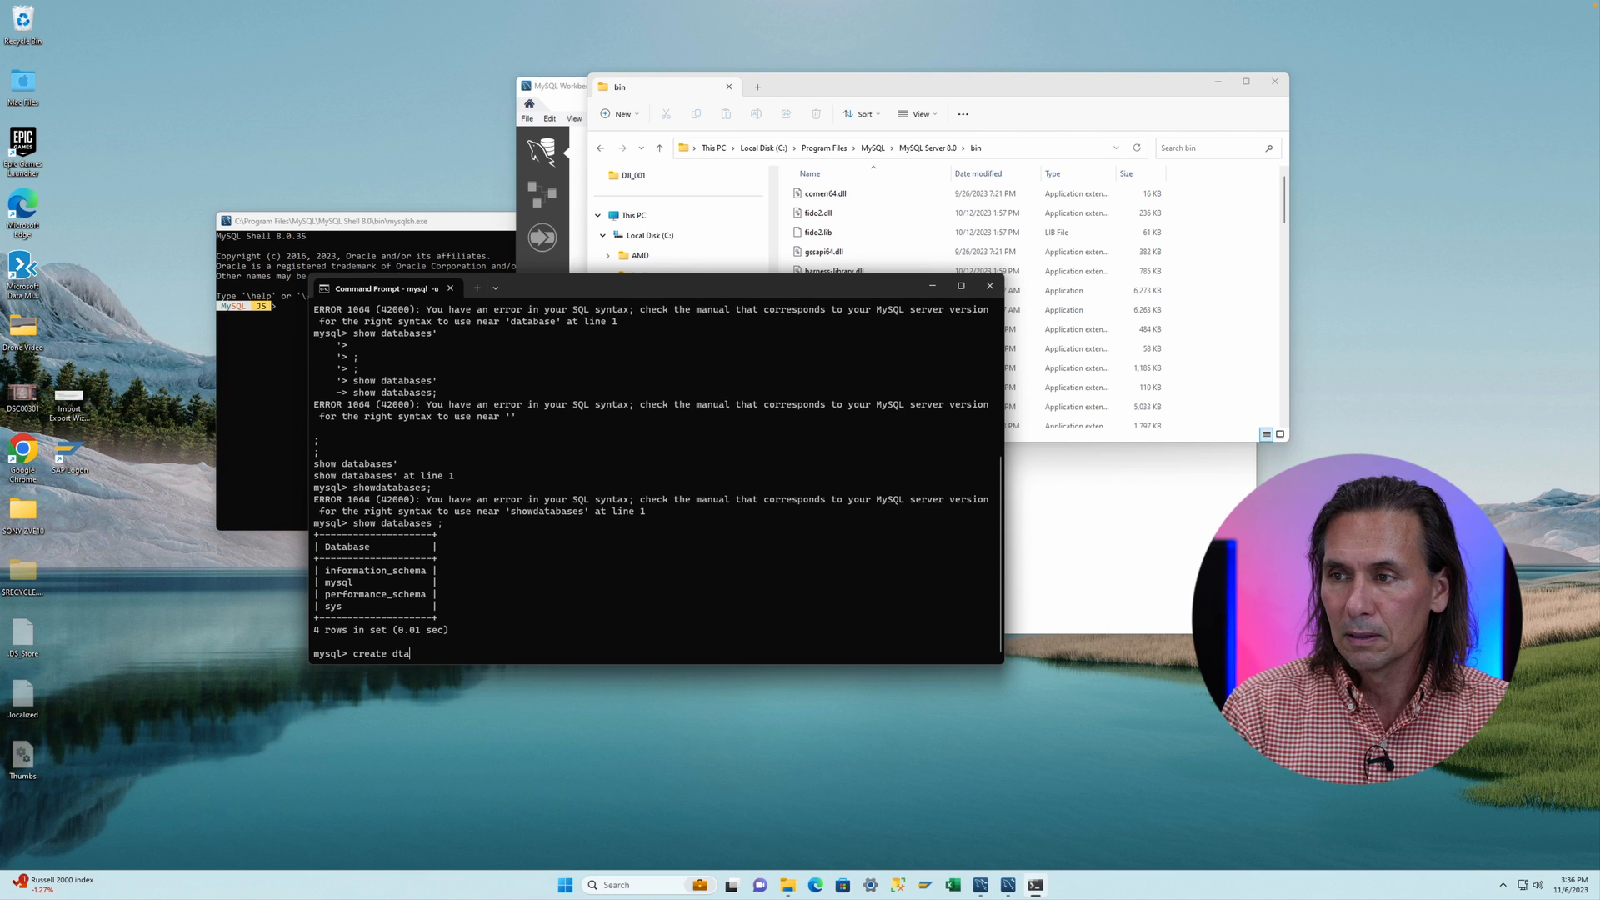
key("BackSpace")
key("BackSpace")
type("atabase a")
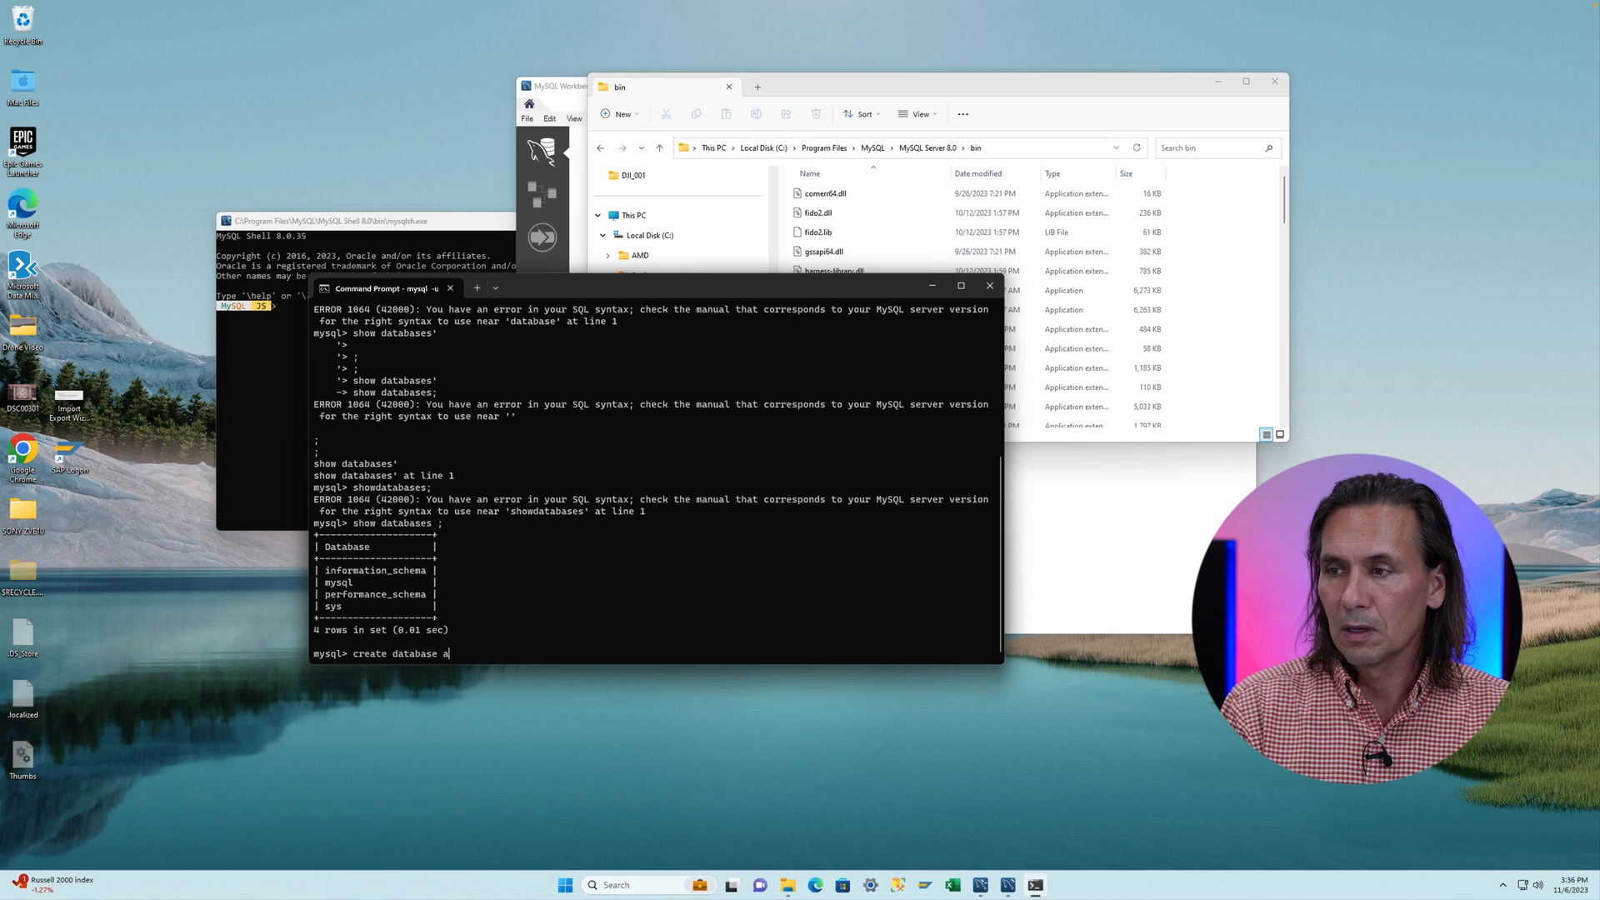
type("lljoy")
key("Return")
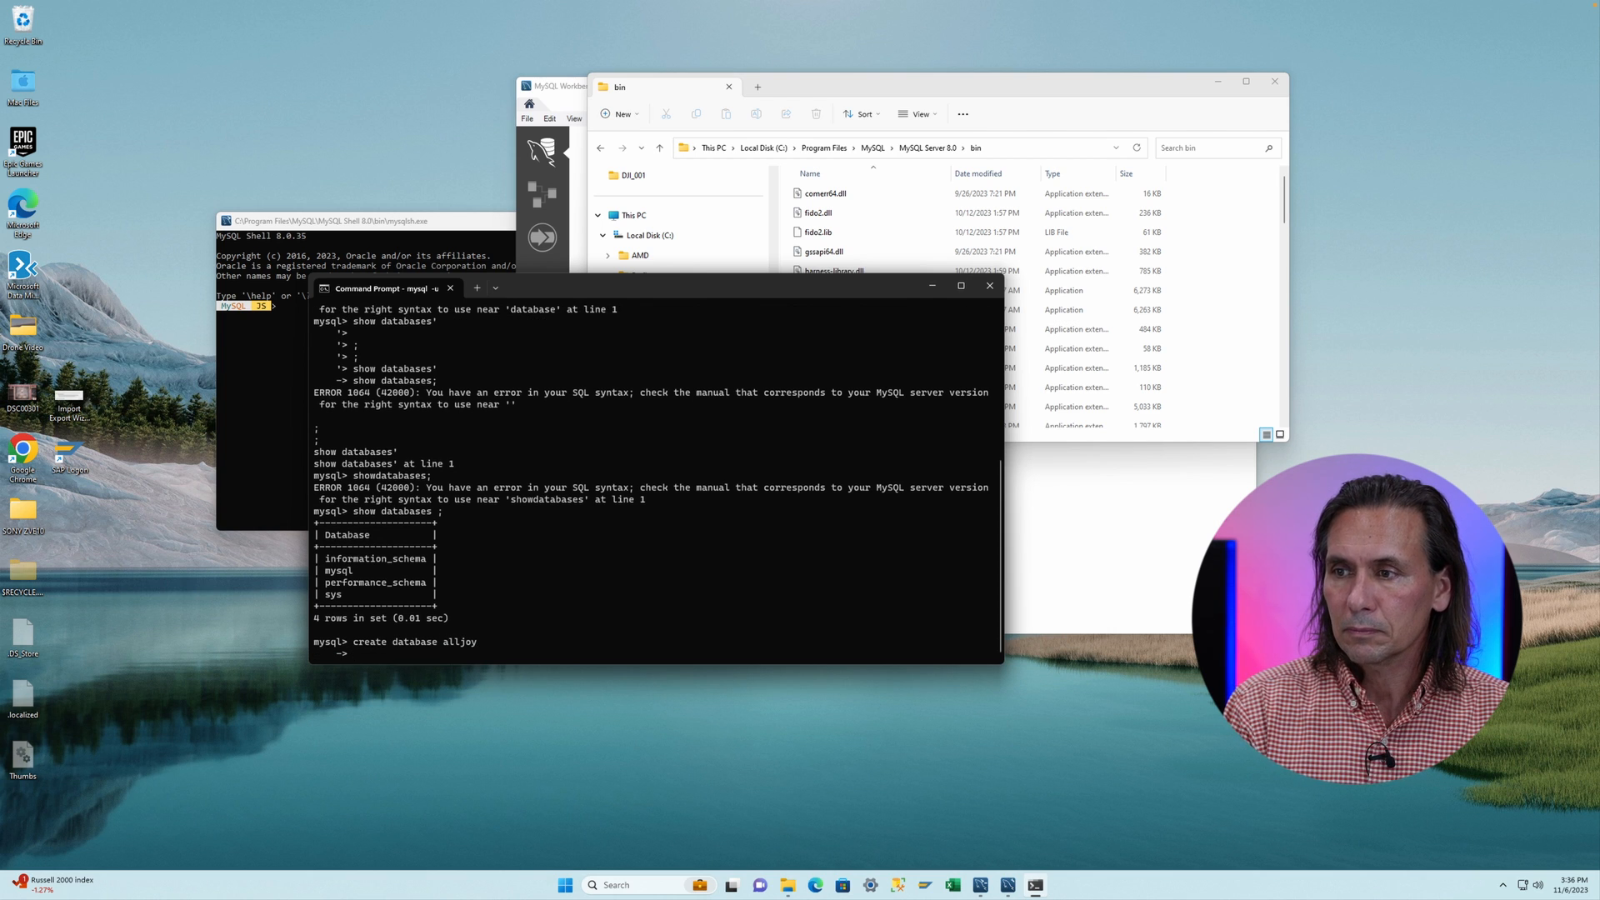
key("Return")
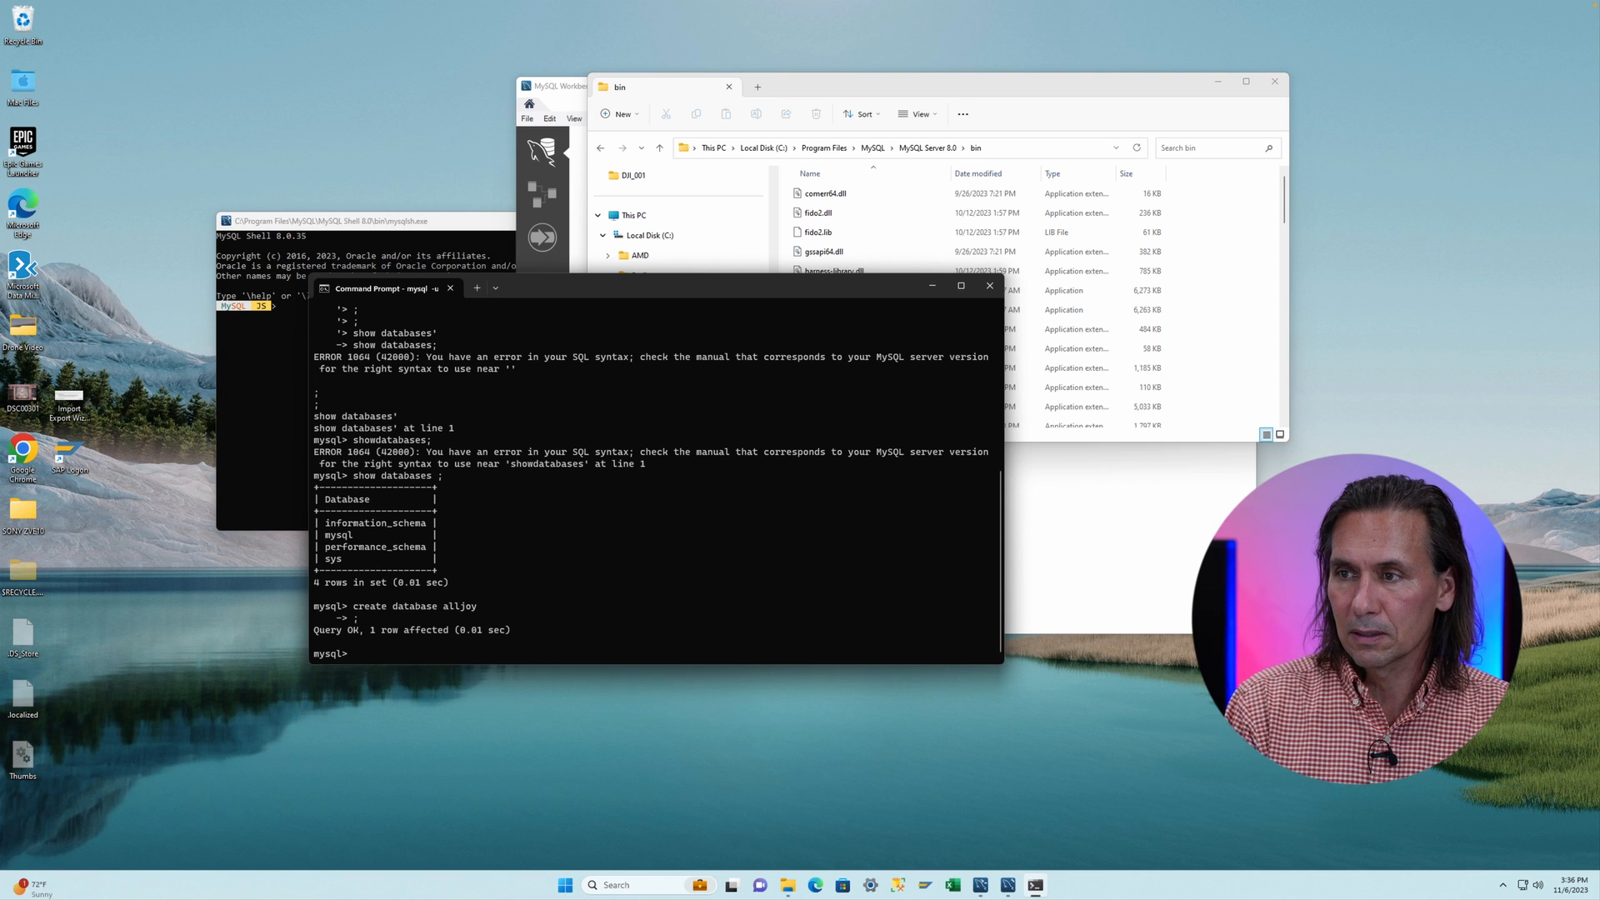
type("sho")
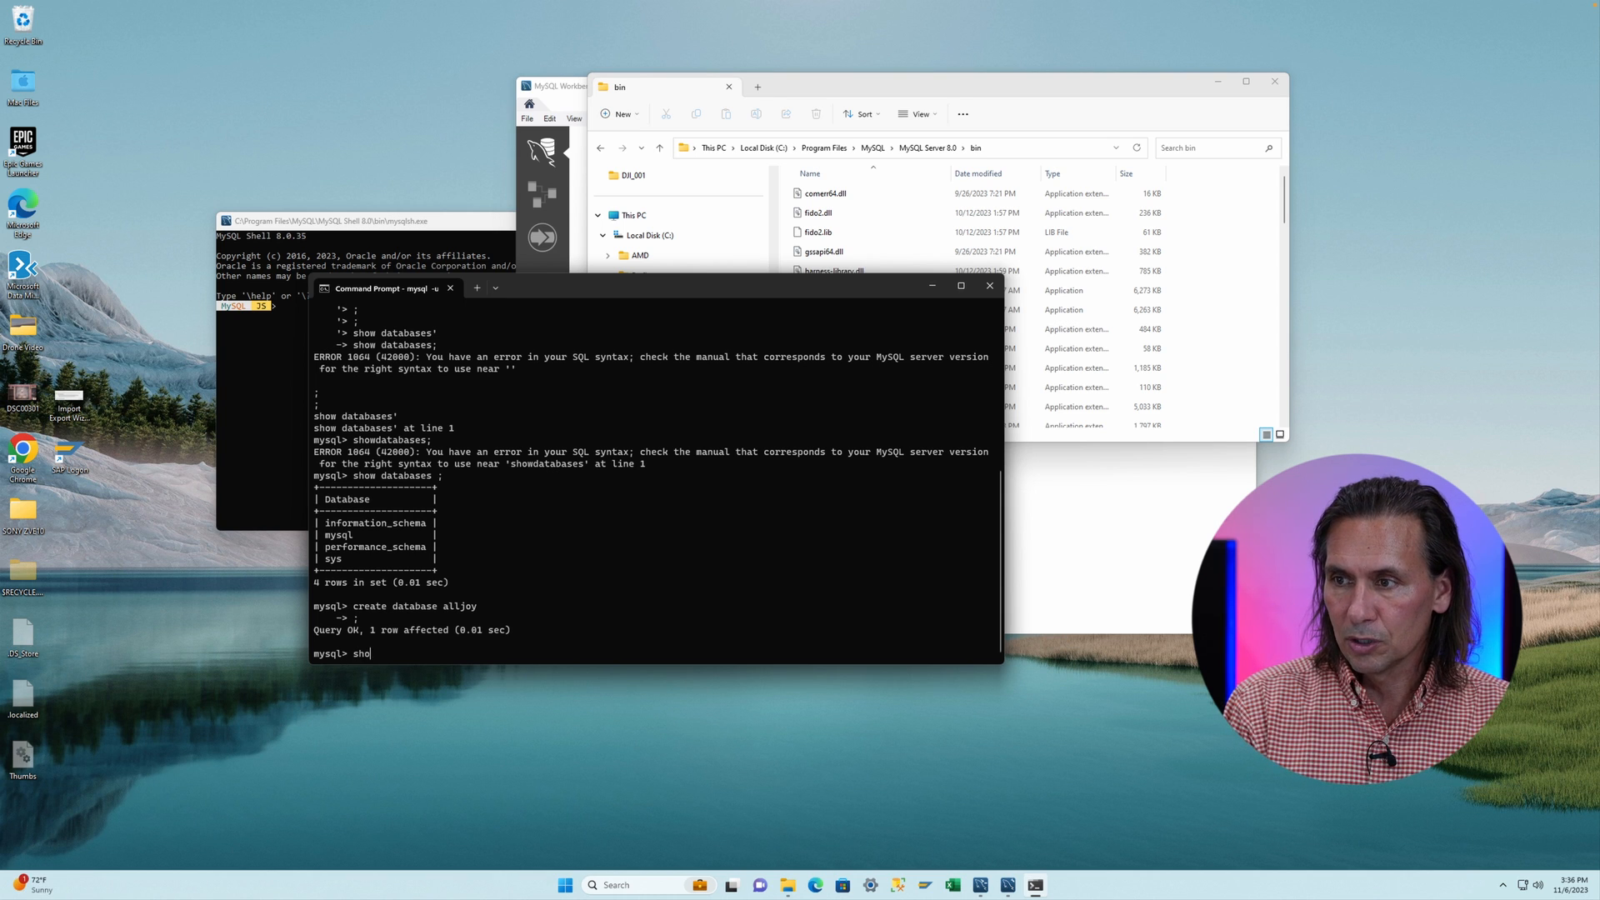
type("w databases ;")
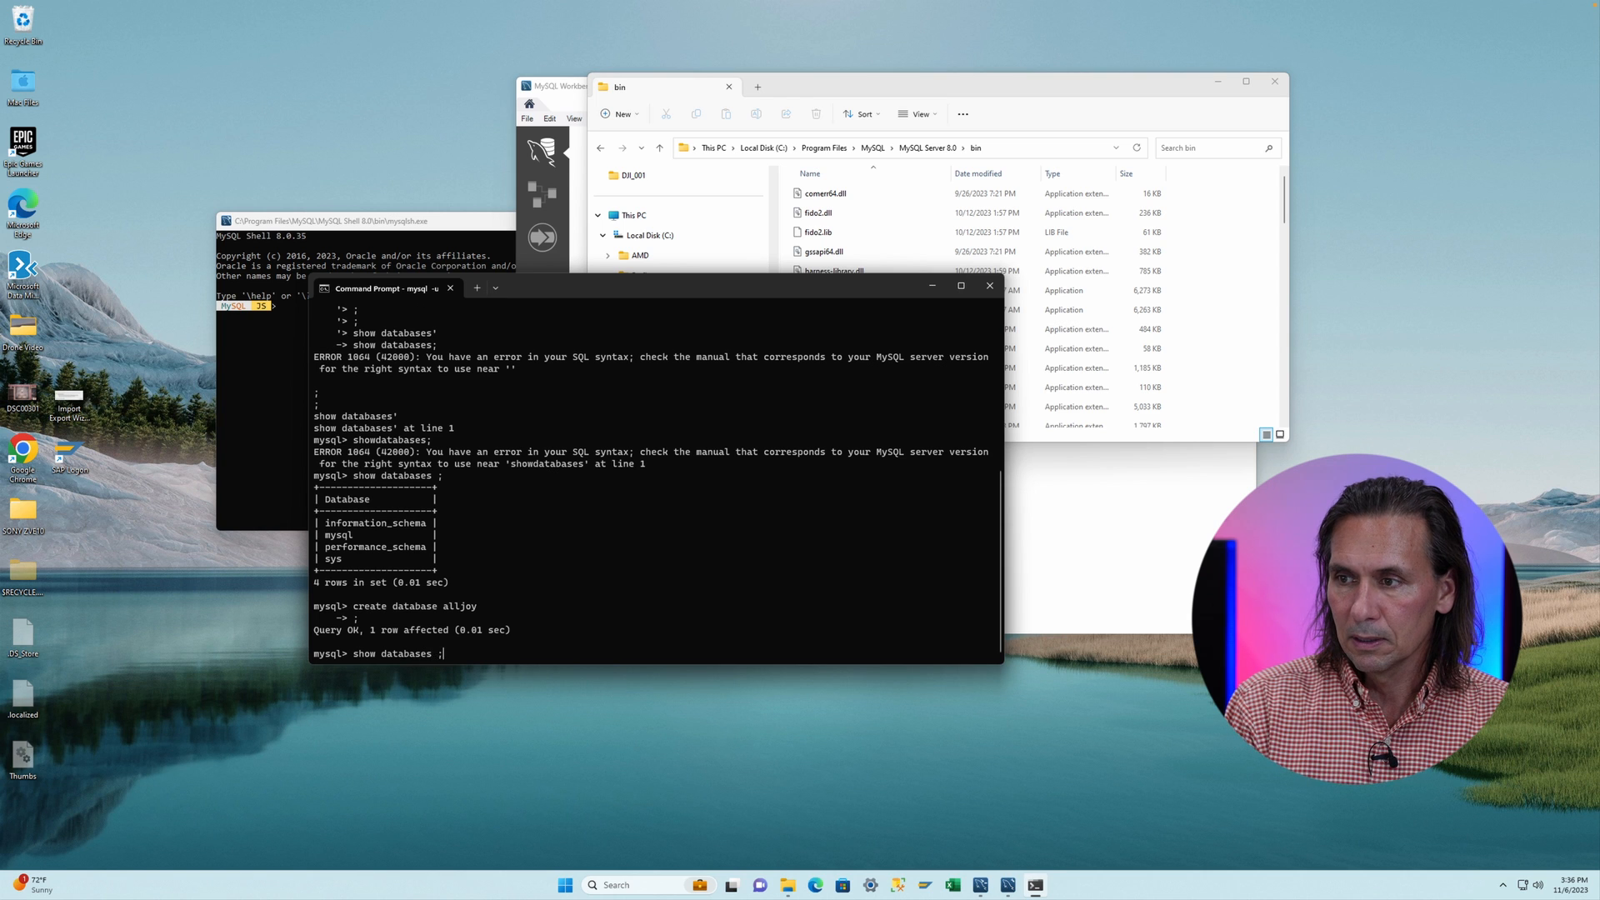
key("Return")
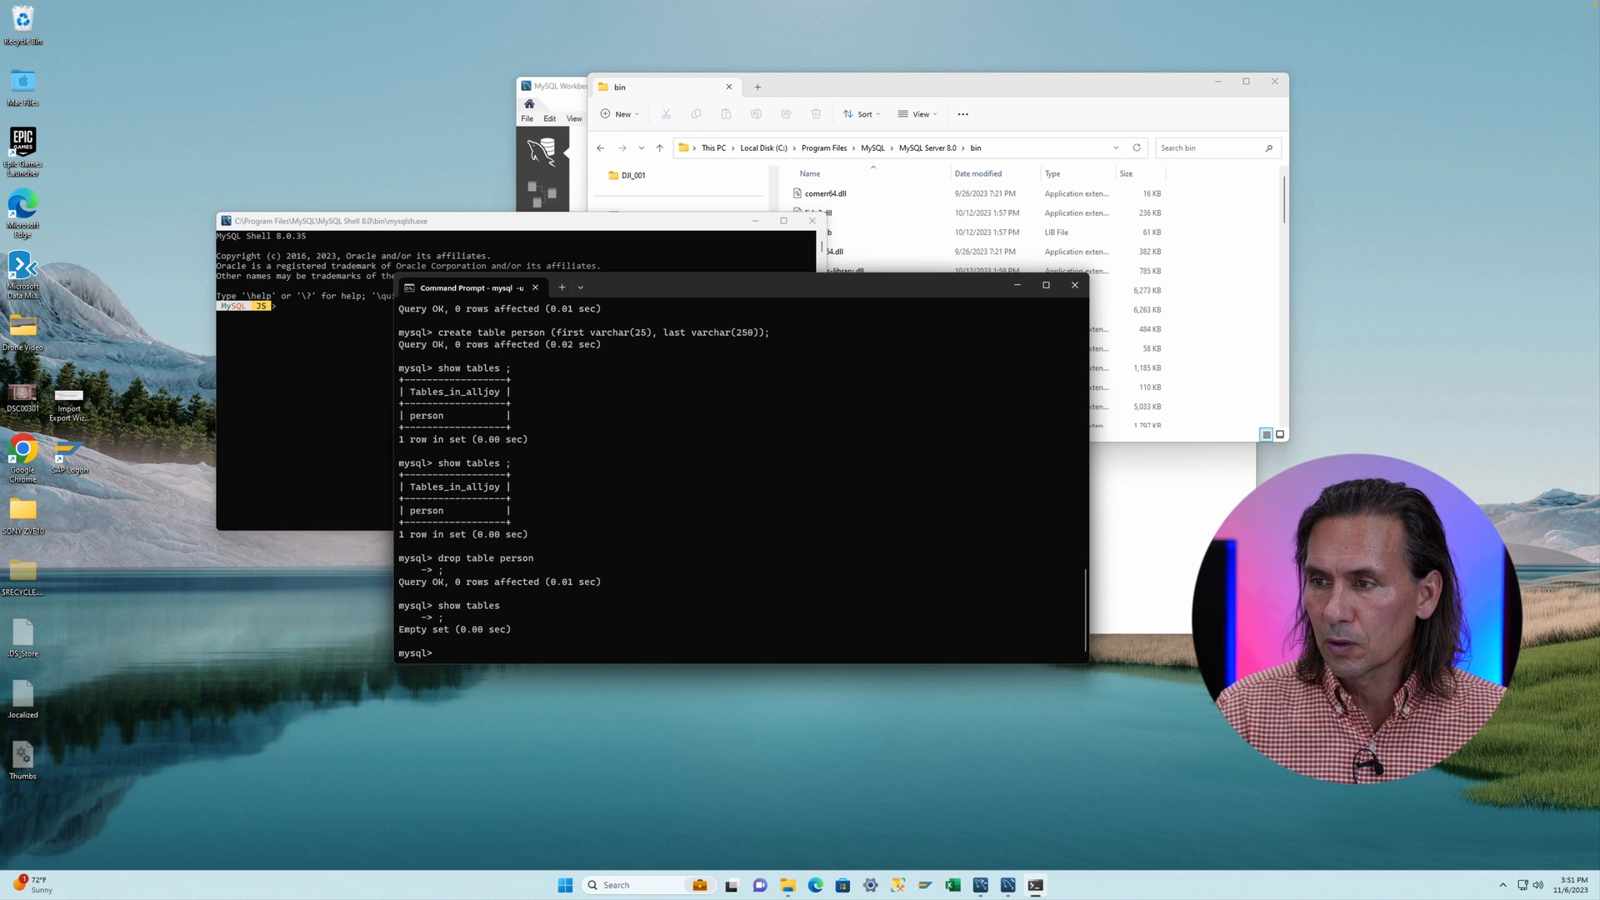
- Create a table plant with columns plantid int and description varchar(50), then list the tables
key("Up")
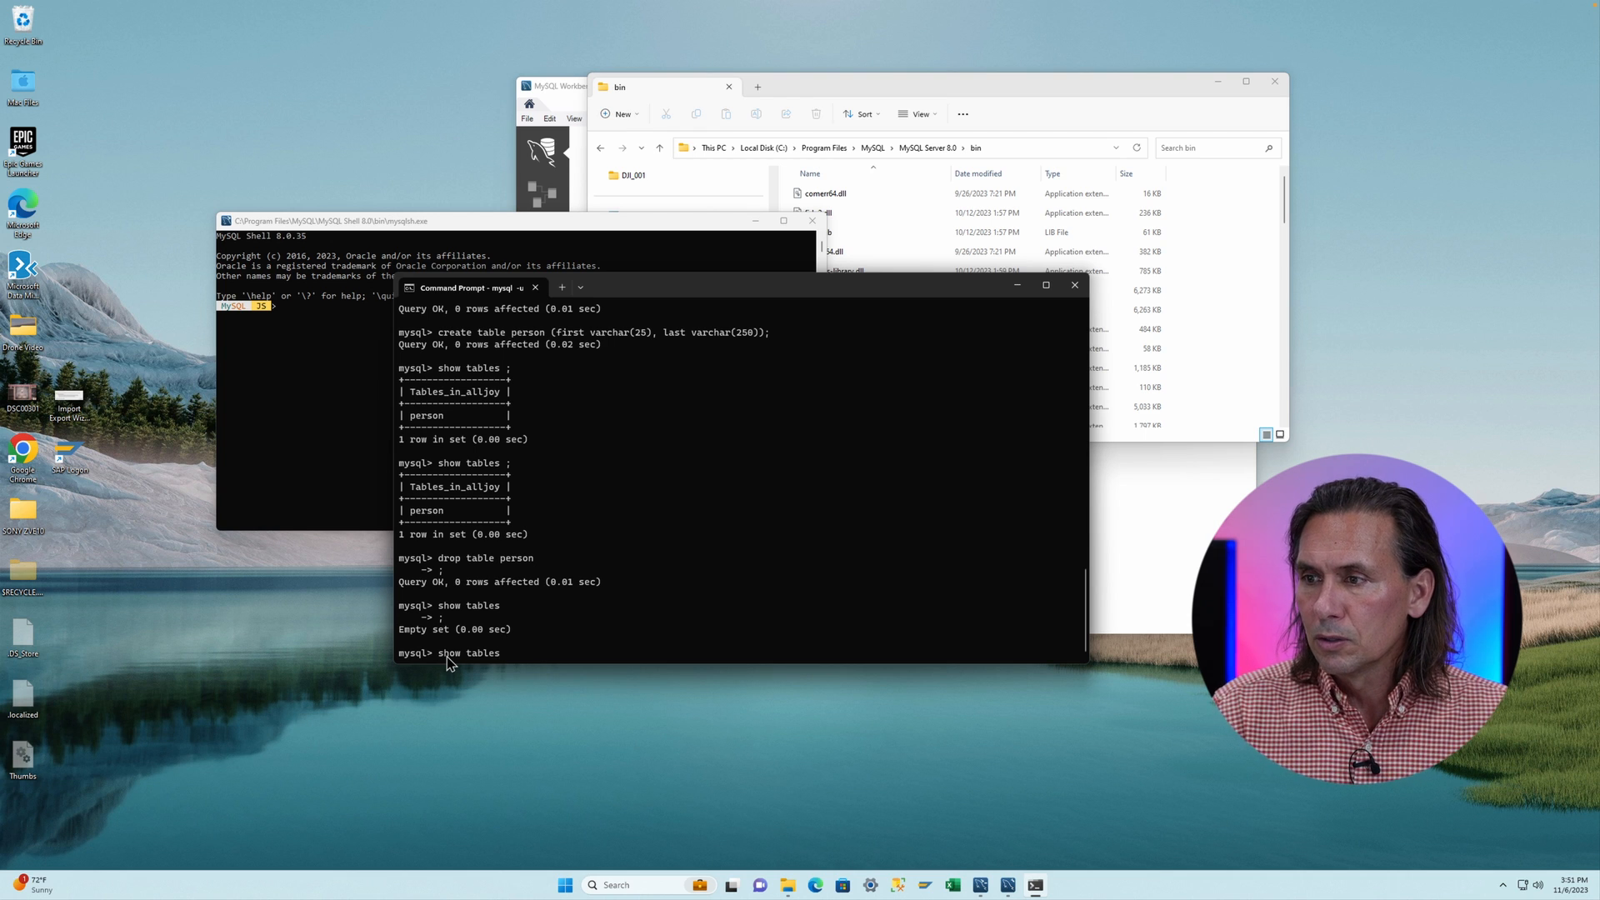
key("Up")
key("Up")
key("Up")
key("Up")
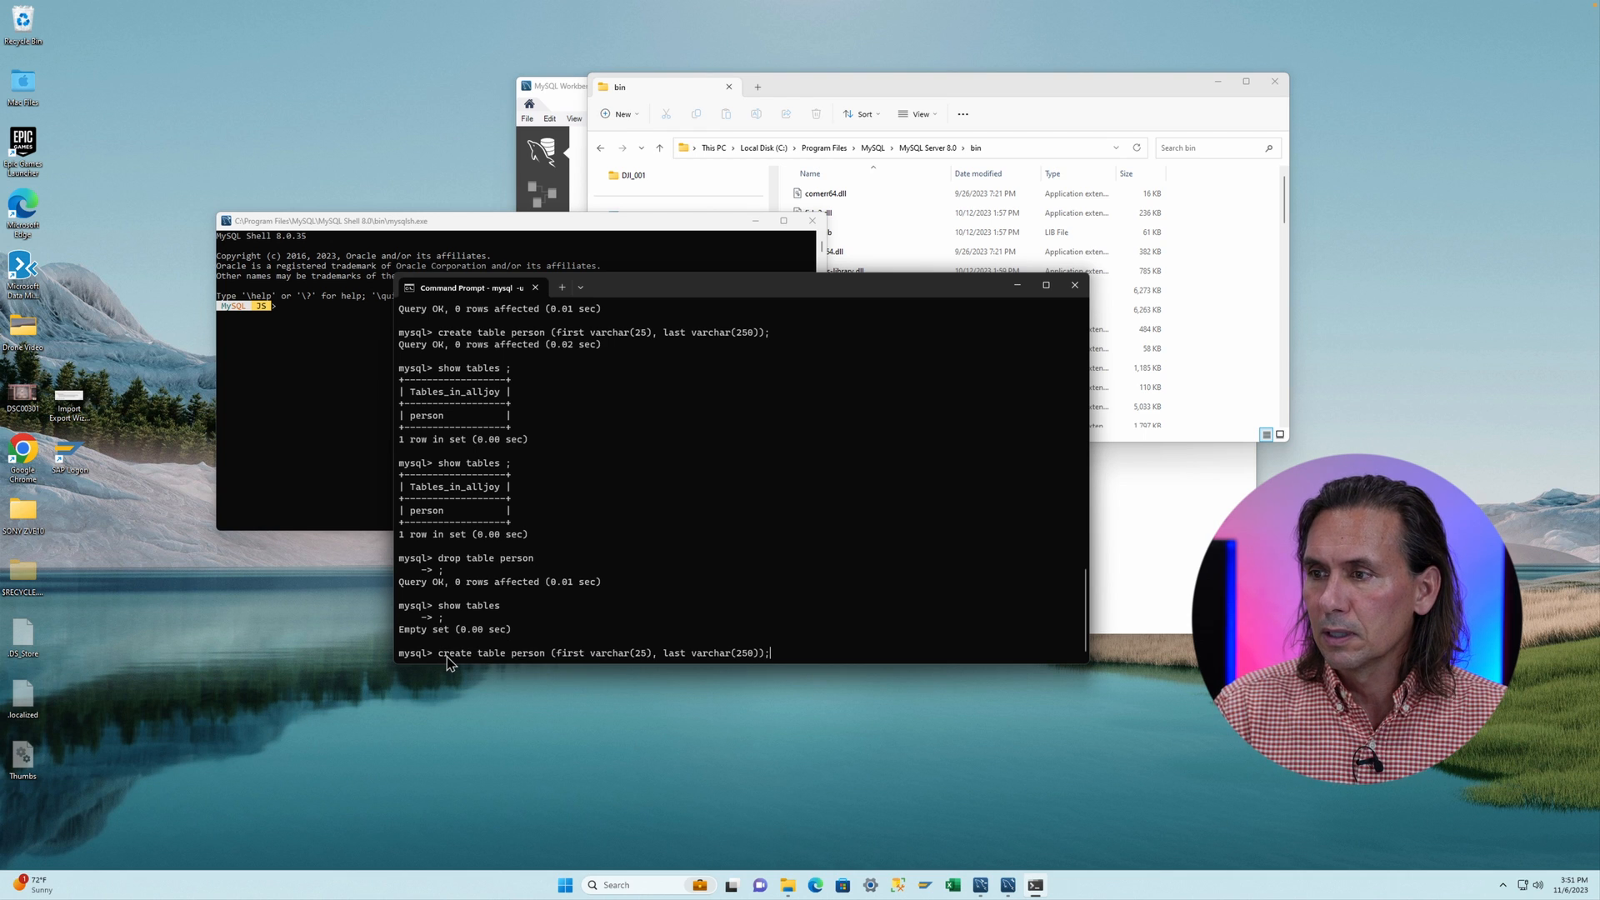
key("Up")
key("Up")
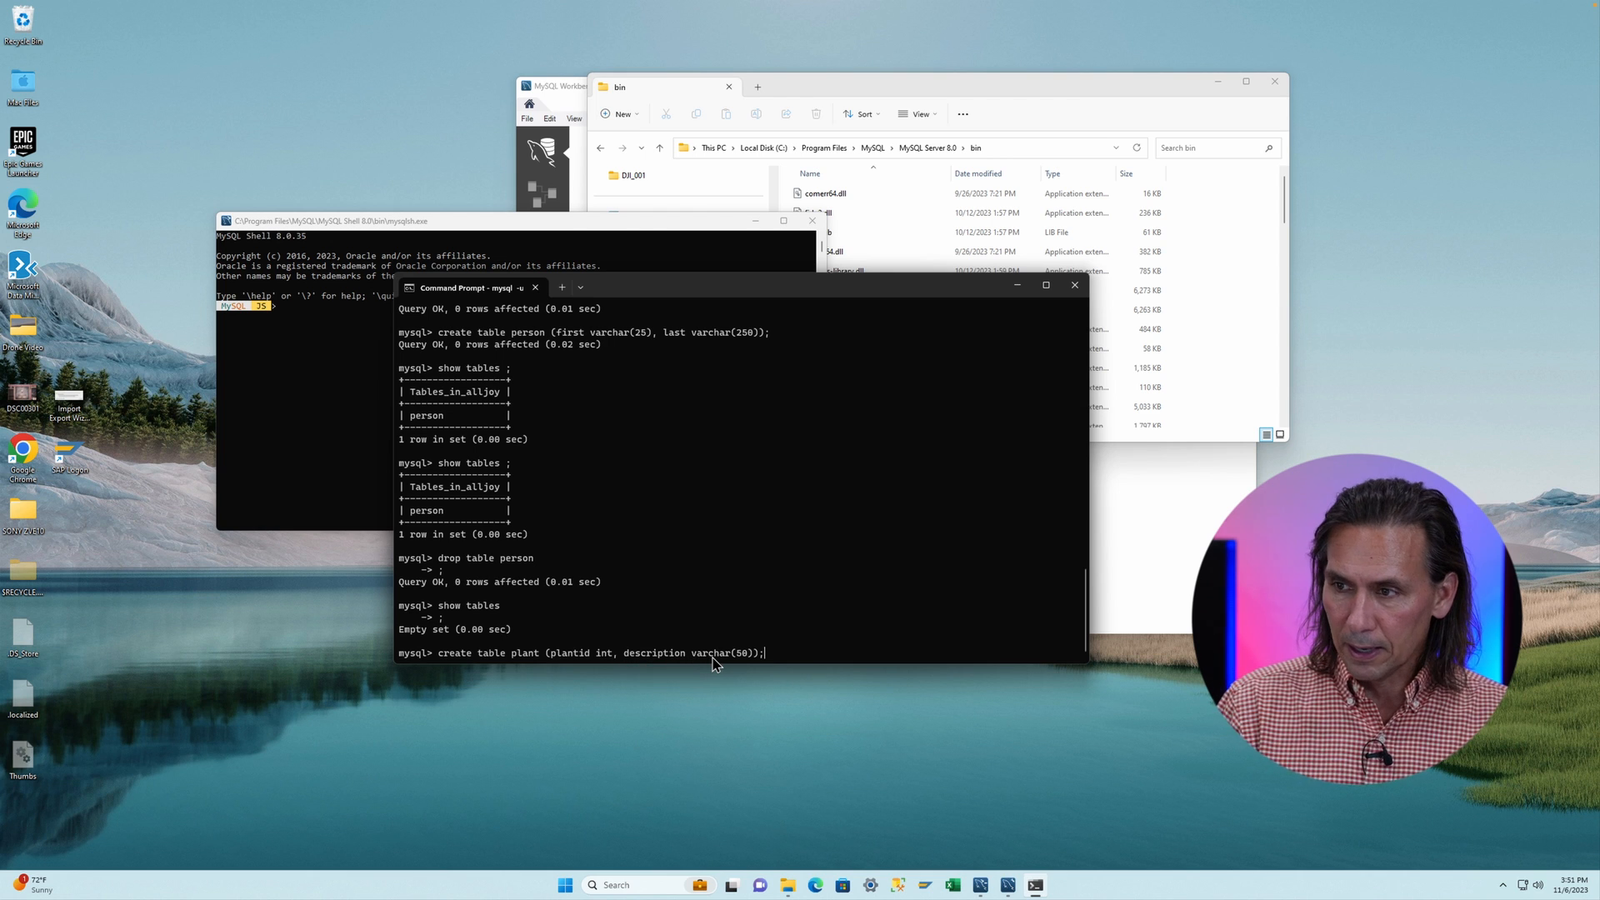
key("Return")
type("show tables")
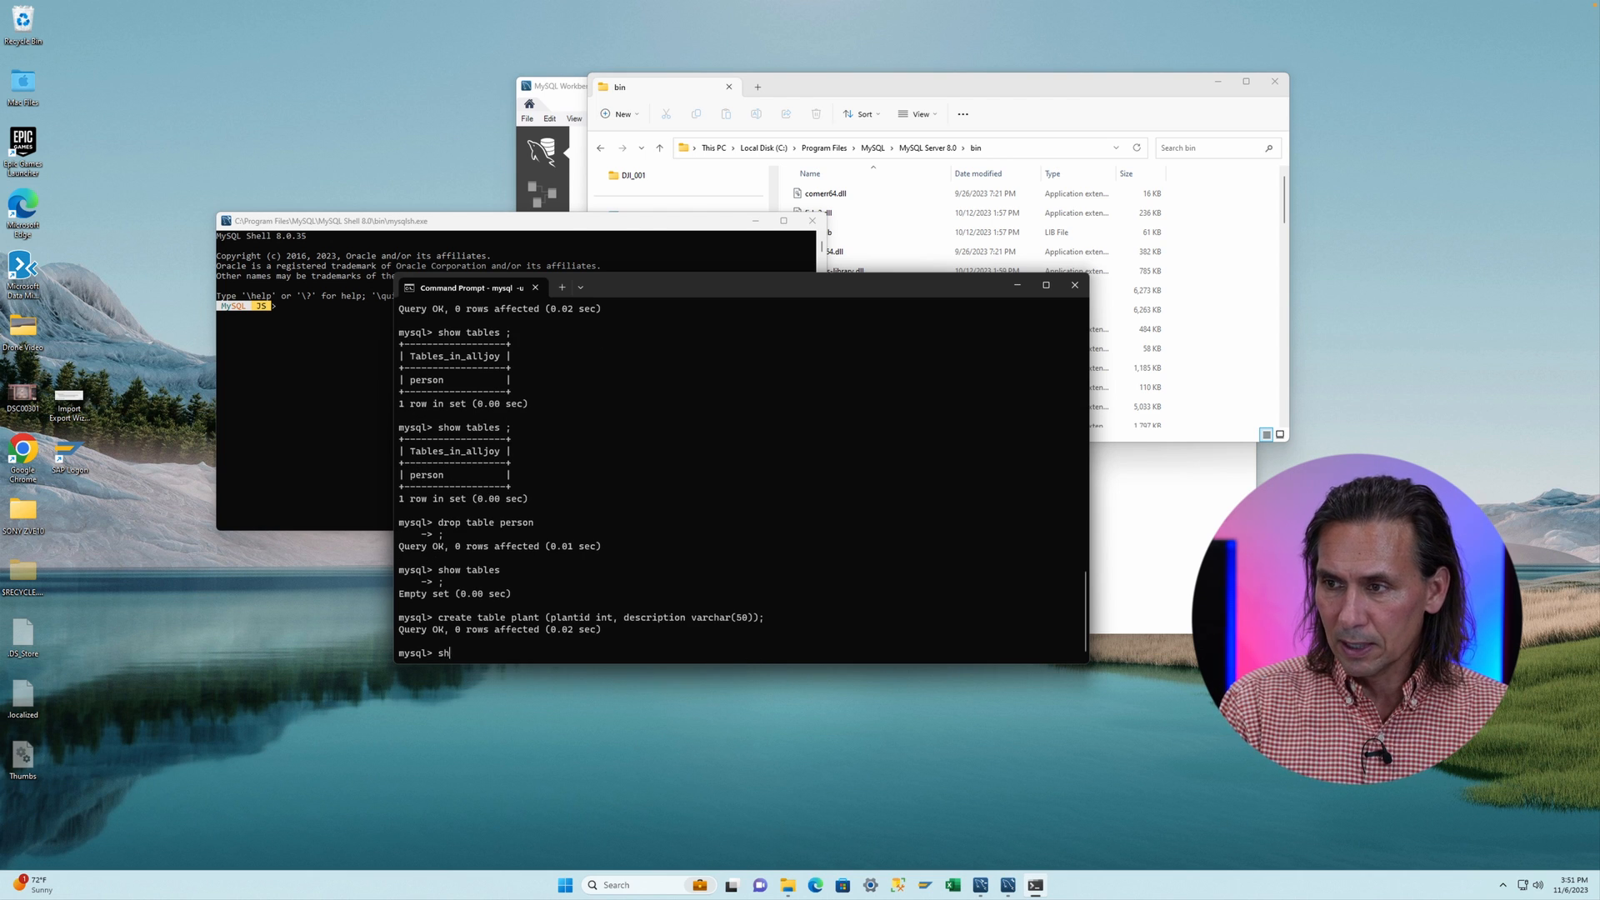
type(" ;")
key("Return")
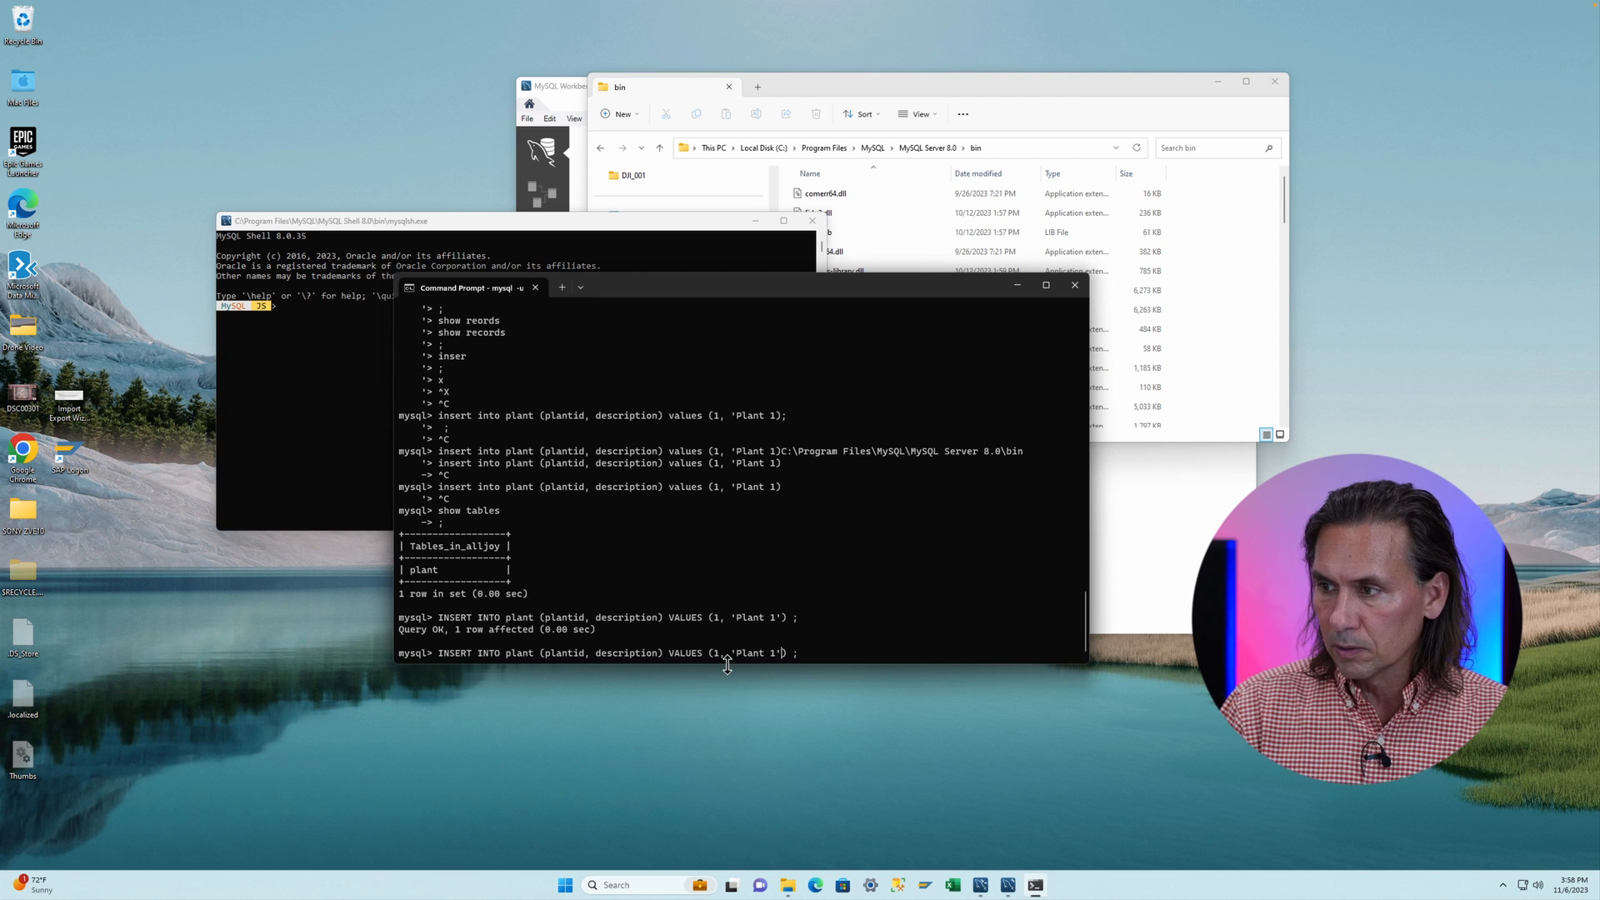
- Insert a row into plant with plantid 2 and description 'Plant 2' by editing the recalled insert statement
key("Left")
key("Left")
key("Left")
key("Left")
key("Left")
key("Left")
key("Left")
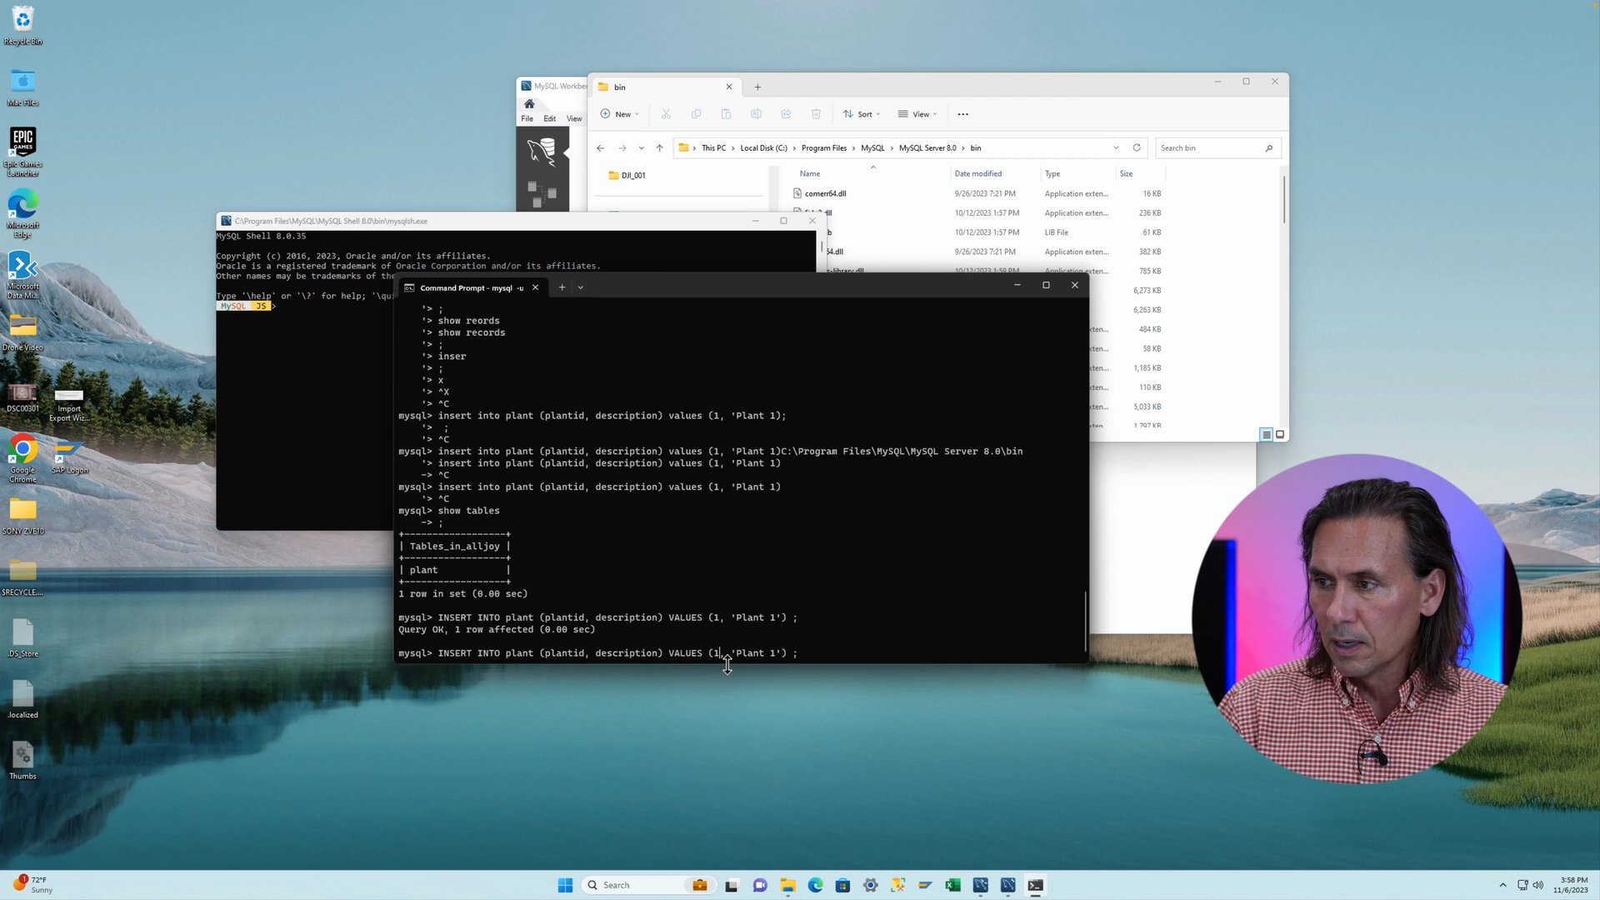
key("BackSpace")
type("2")
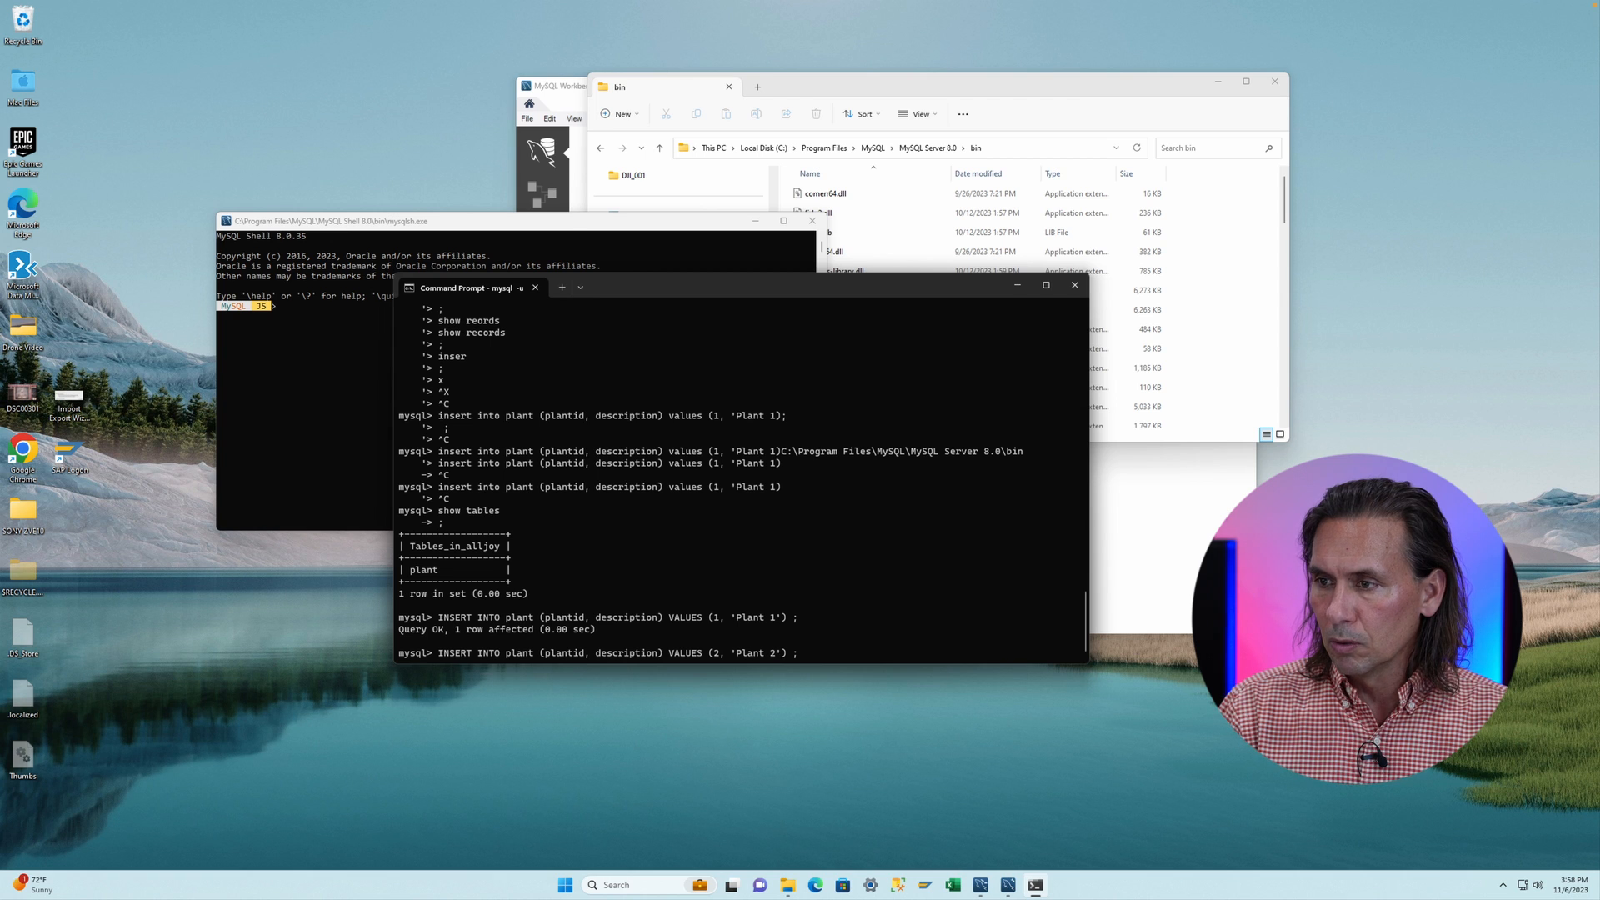
key("Right")
key("Return")
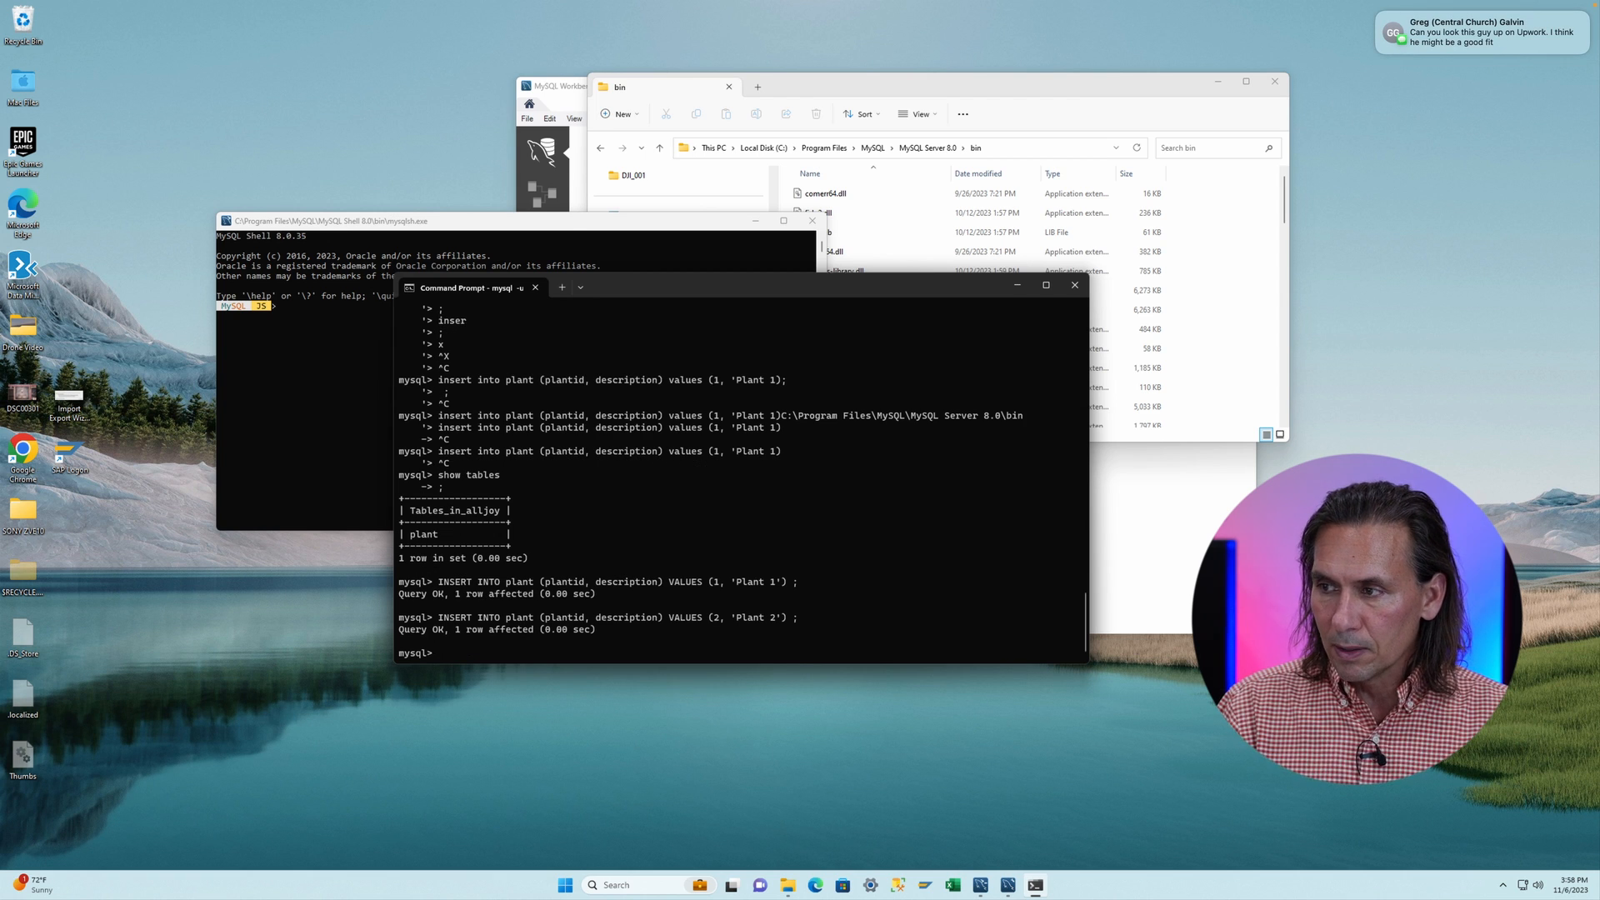
- Insert a row into plant with plantid 3 and description 'Plant 3' by editing the recalled insert statement
key("Up")
key("Left")
key("Left")
key("Left")
key("Left")
key("BackSpace")
type("3")
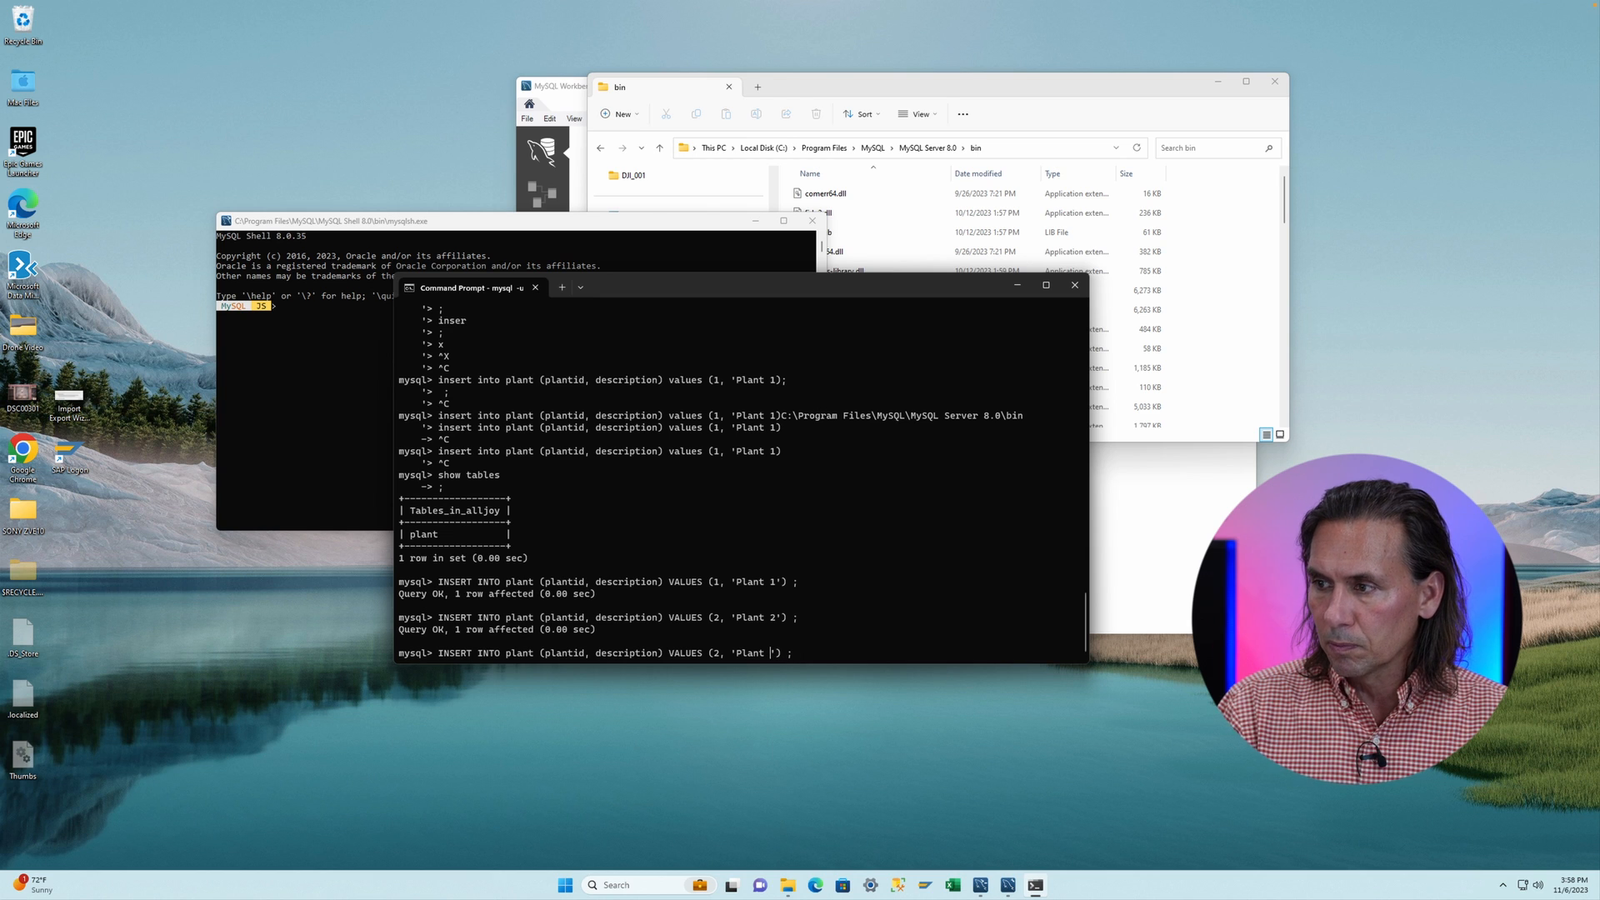
key("Left")
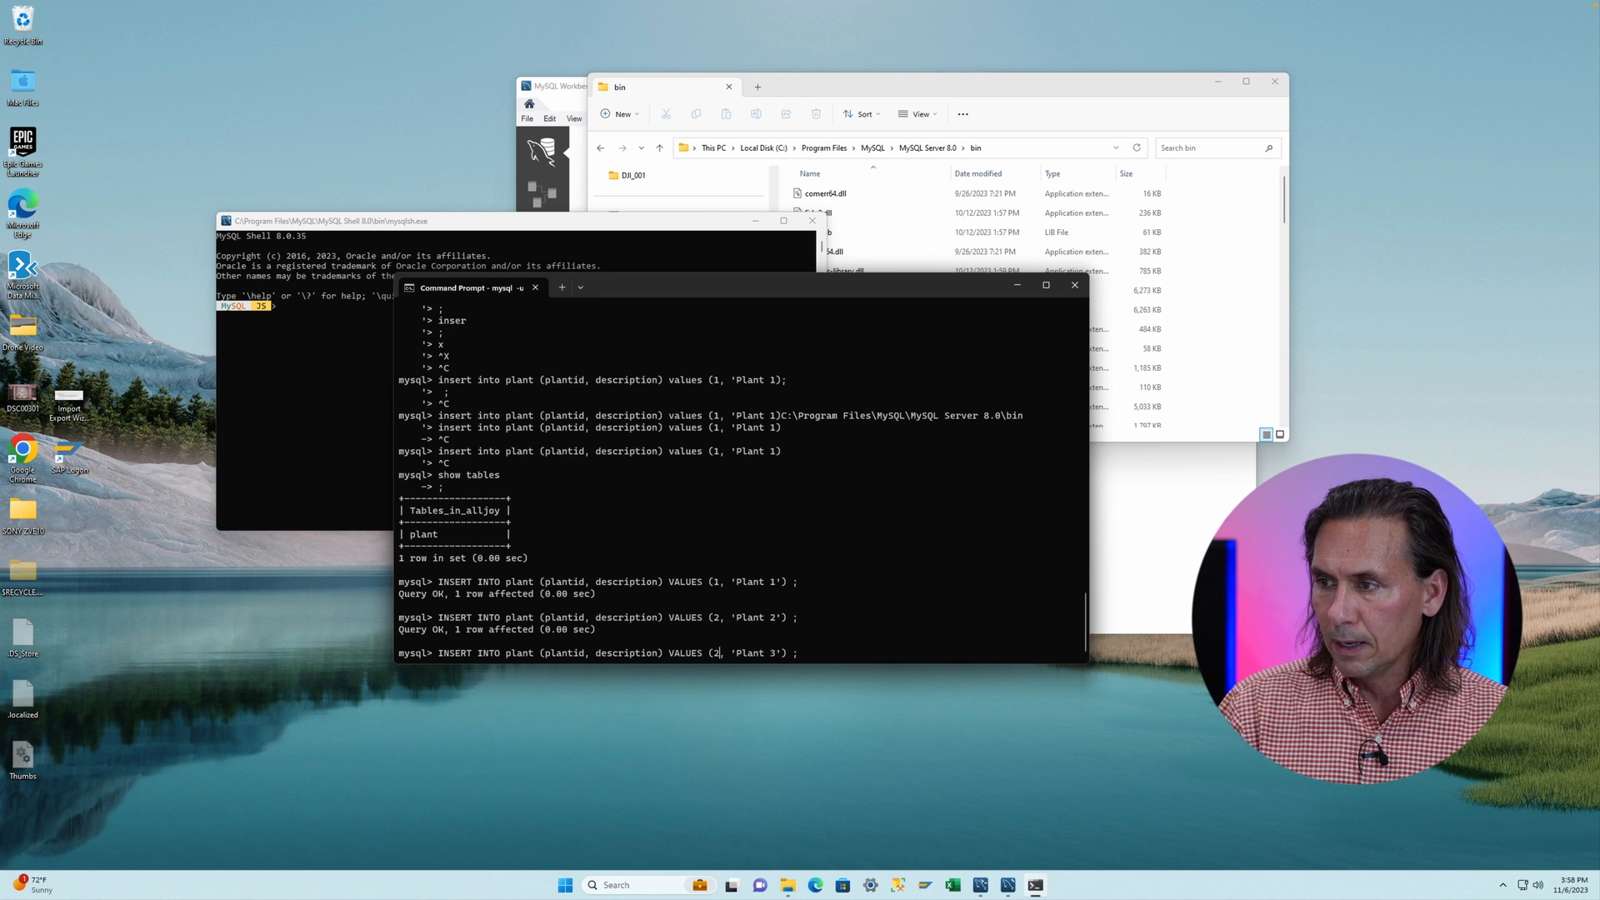
key("Return")
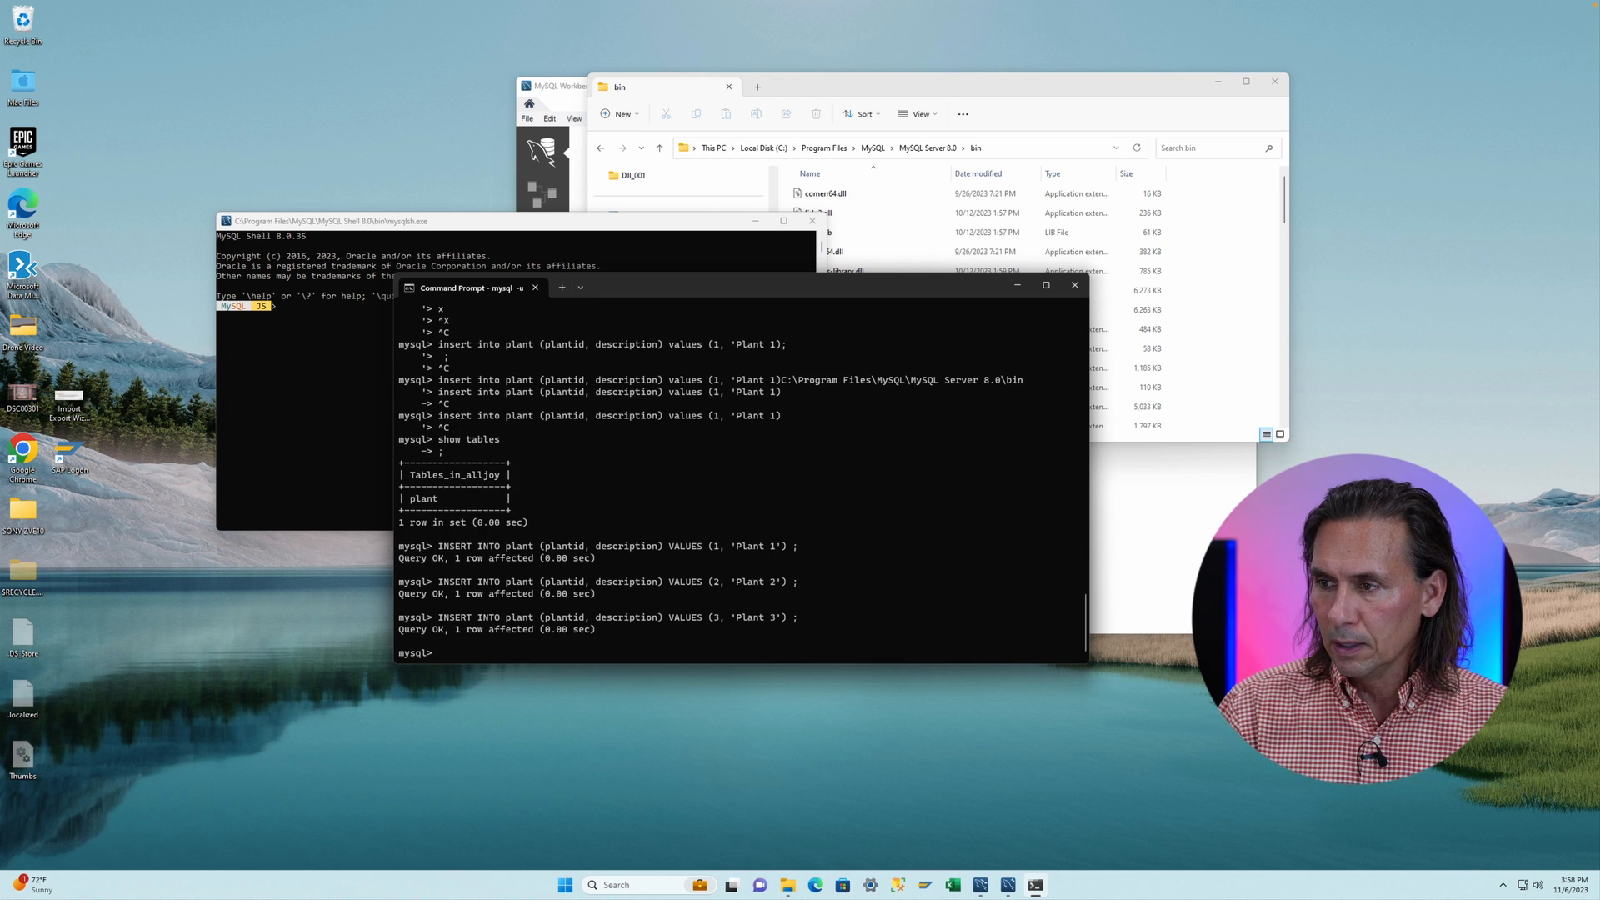
- Insert a row into plant with plantid 4 and description 'Plant 4' by editing the recalled insert statement
key("Up")
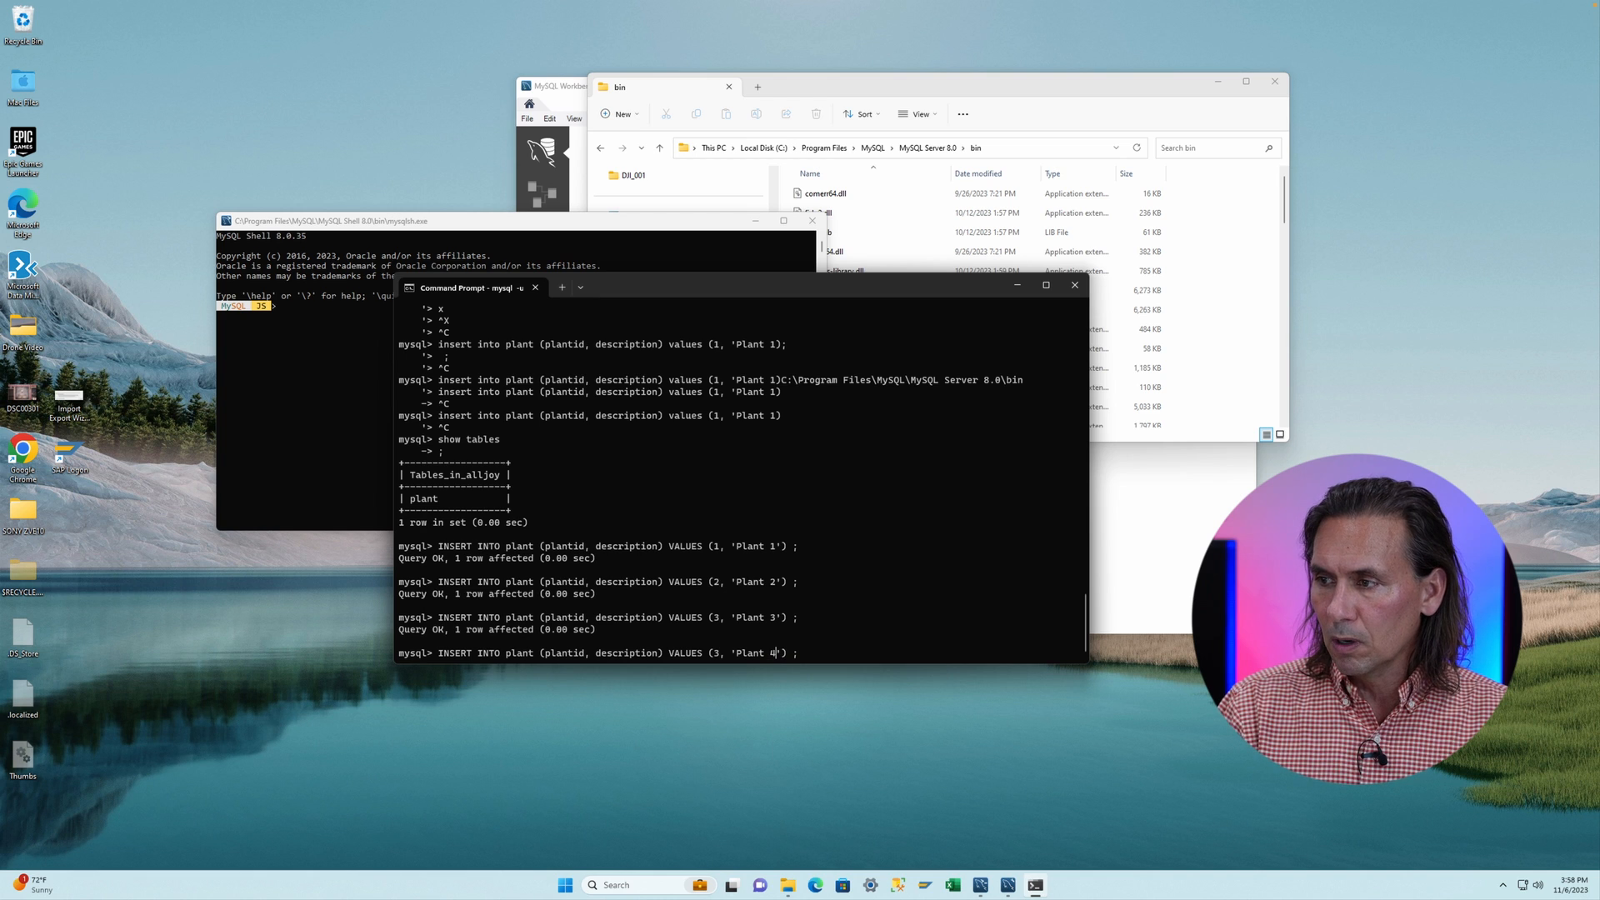
key("Left")
key("Left")
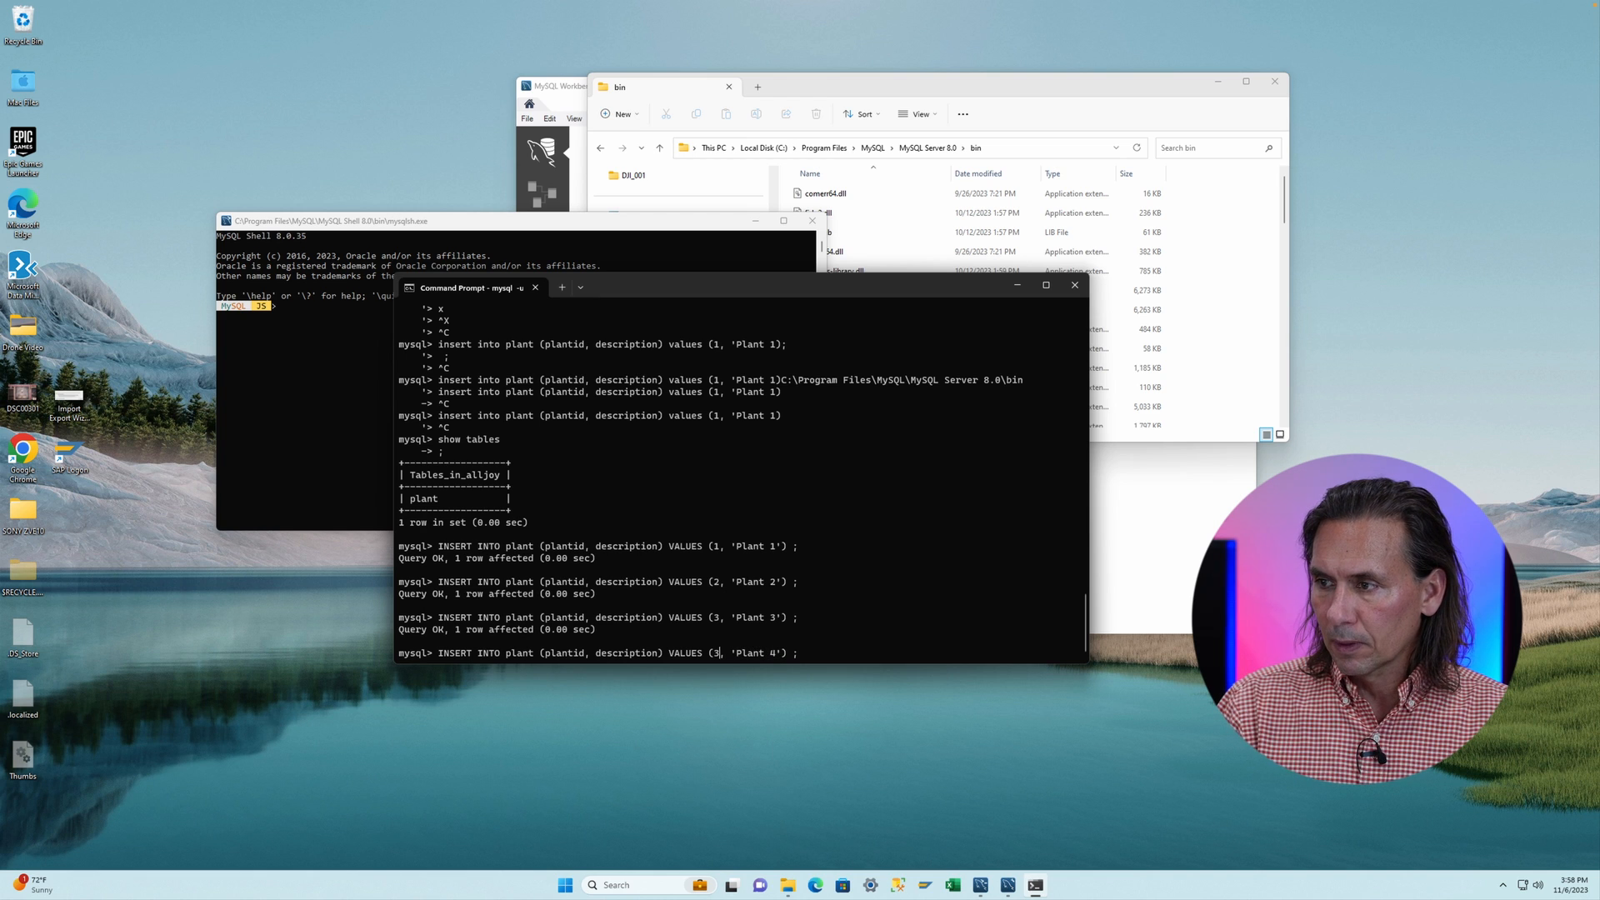
key("BackSpace")
type("4")
key("Return")
- Insert a row with plantid 5 and description 'Plant 5', then select all rows from plant
key("Up")
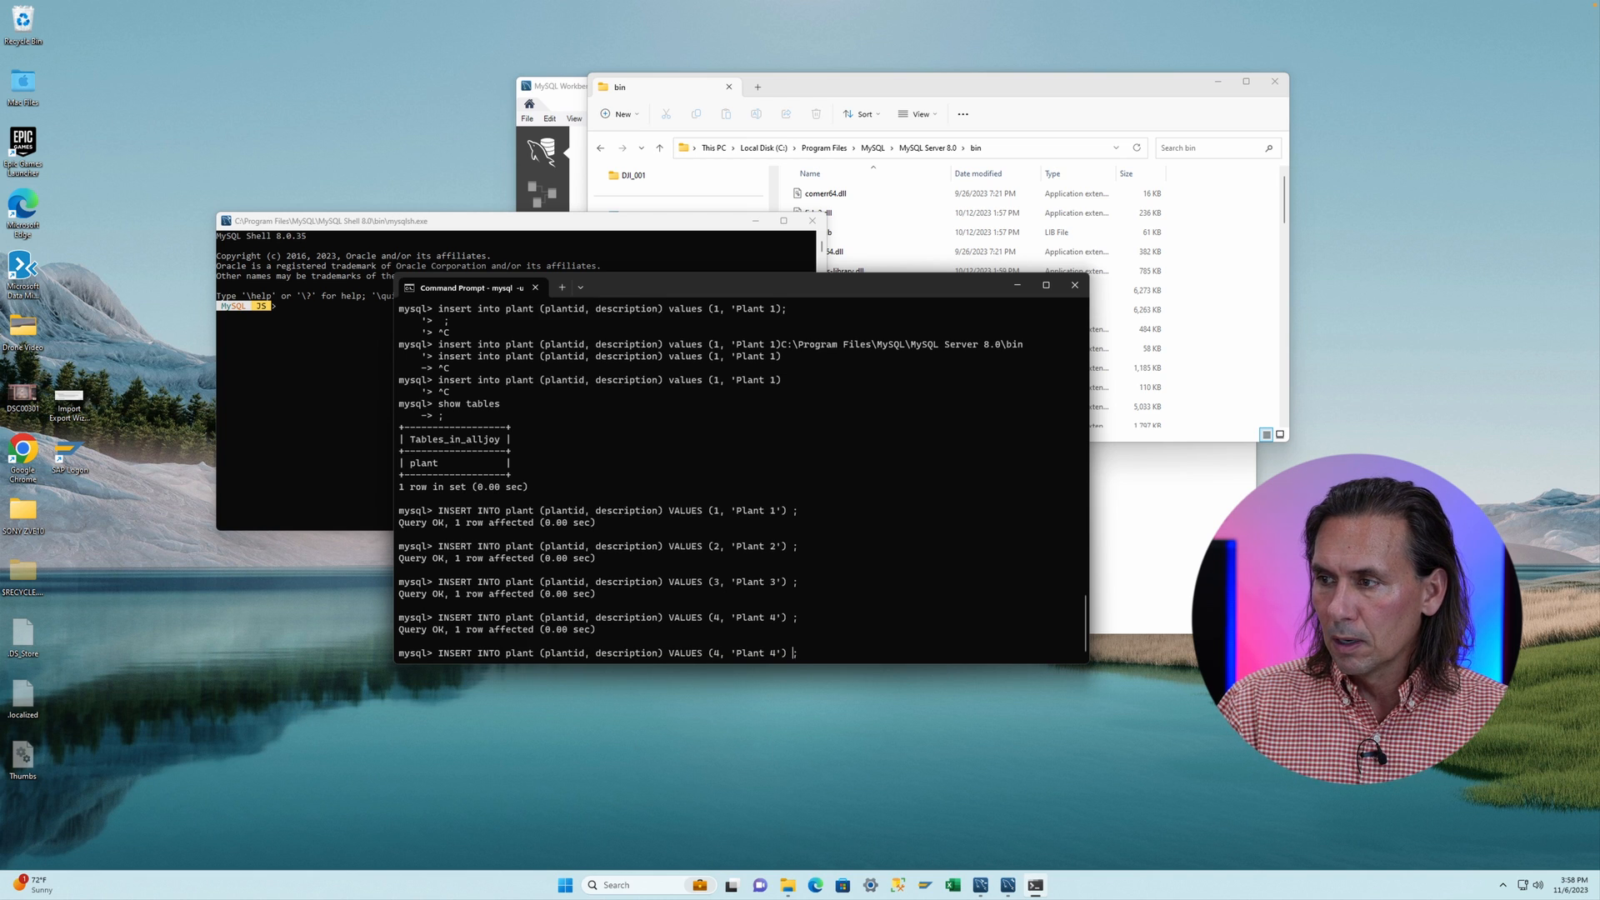
key("Left")
key("Left")
key("Left")
key("BackSpace")
type("5")
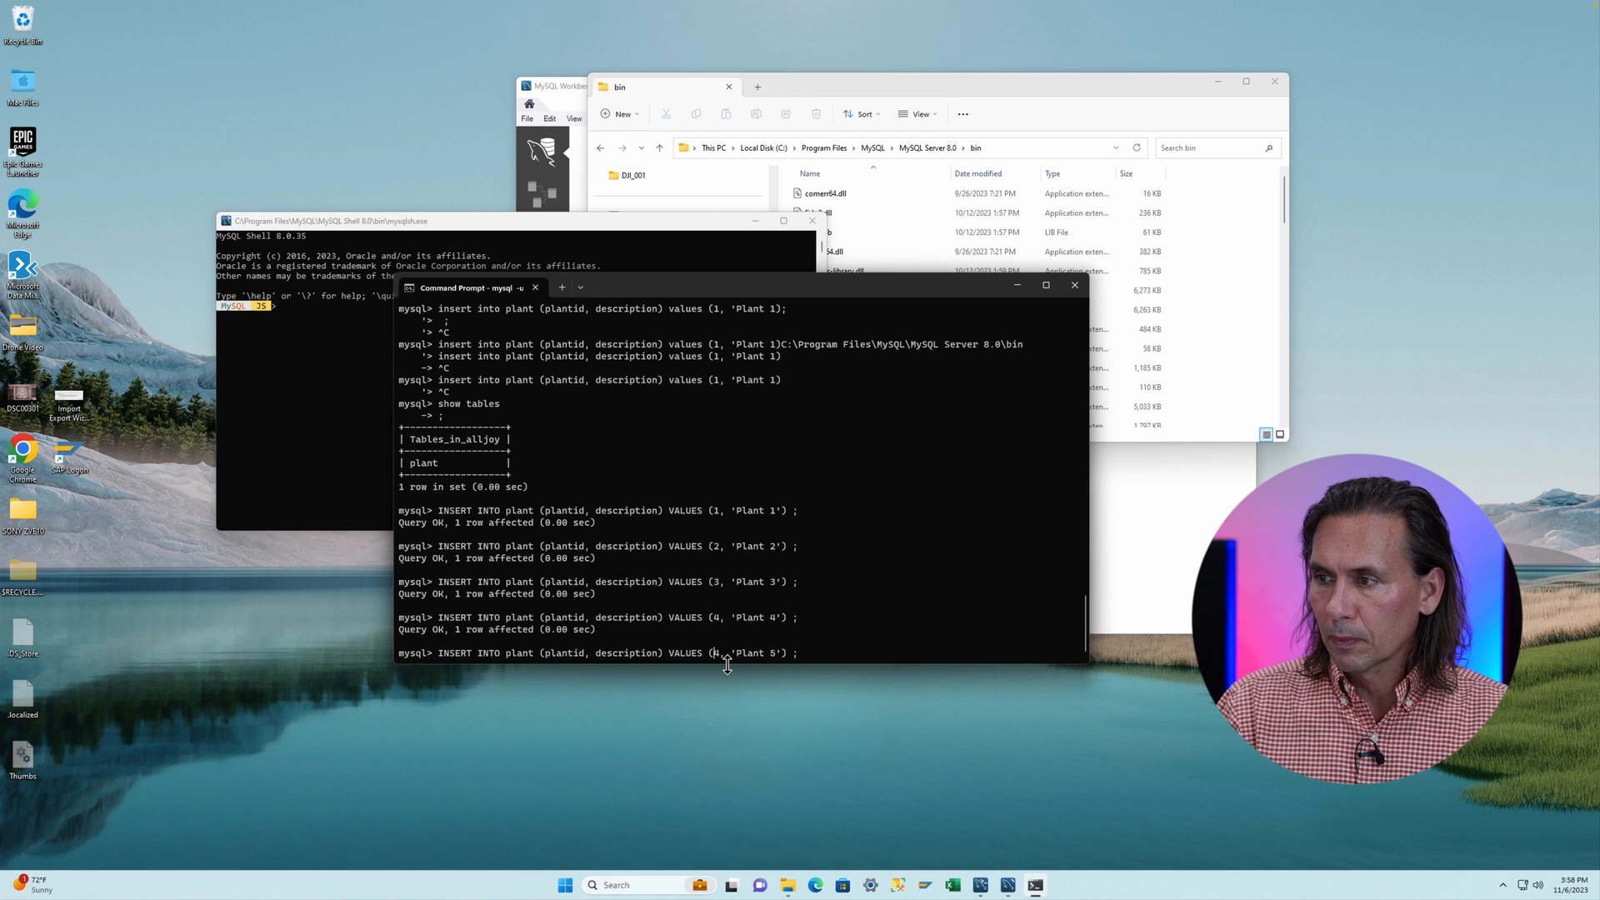
key("Return")
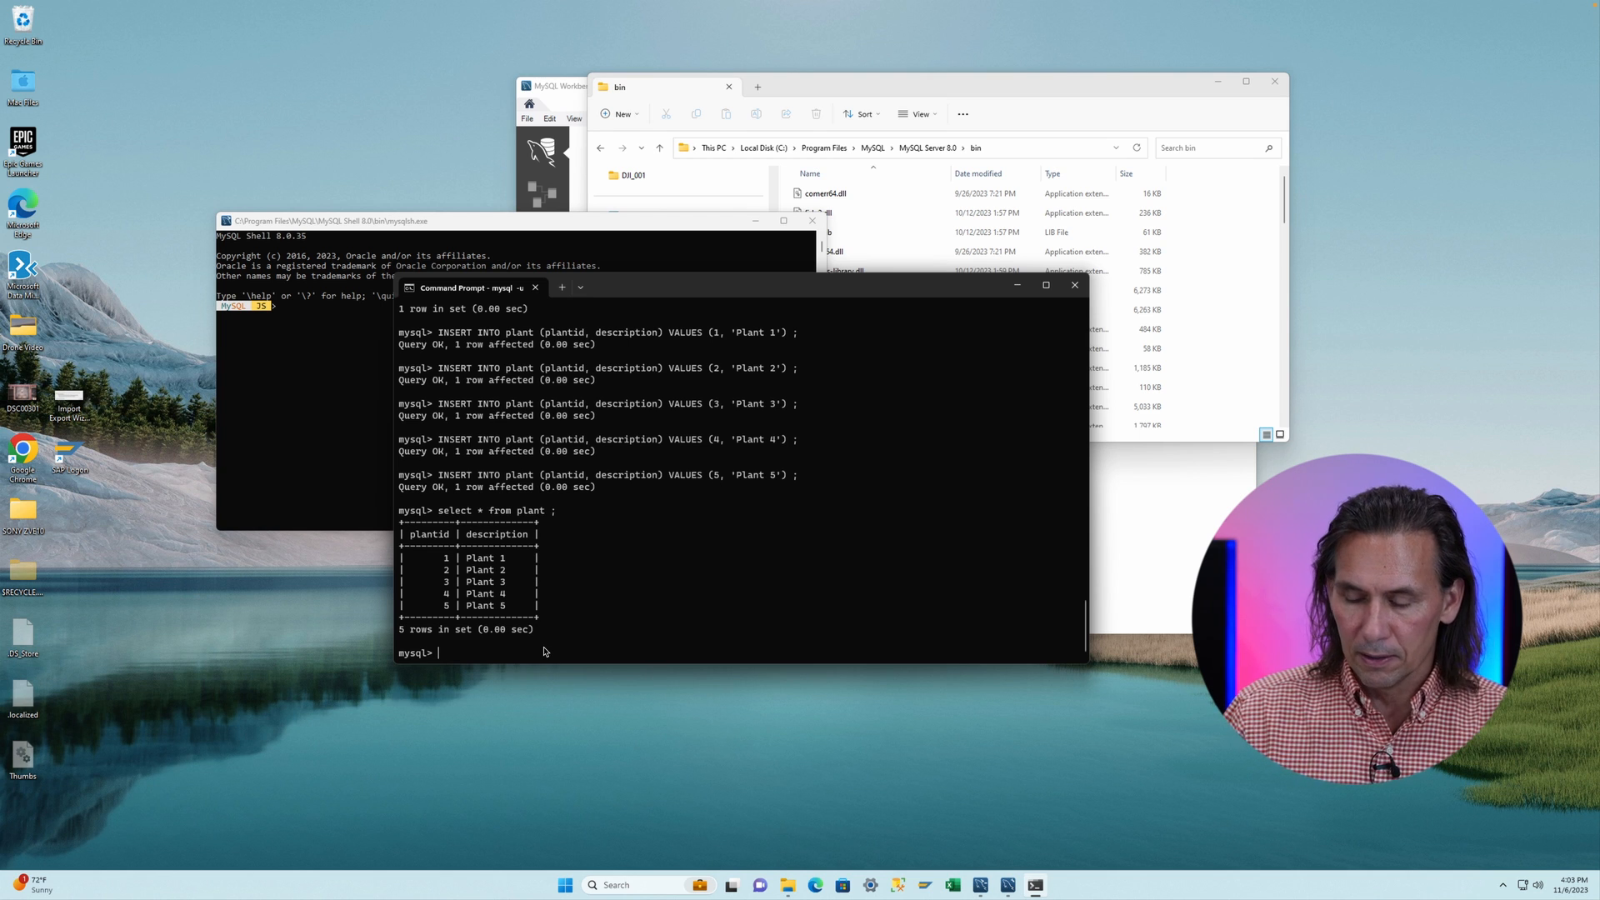
key("Up")
key("Return")
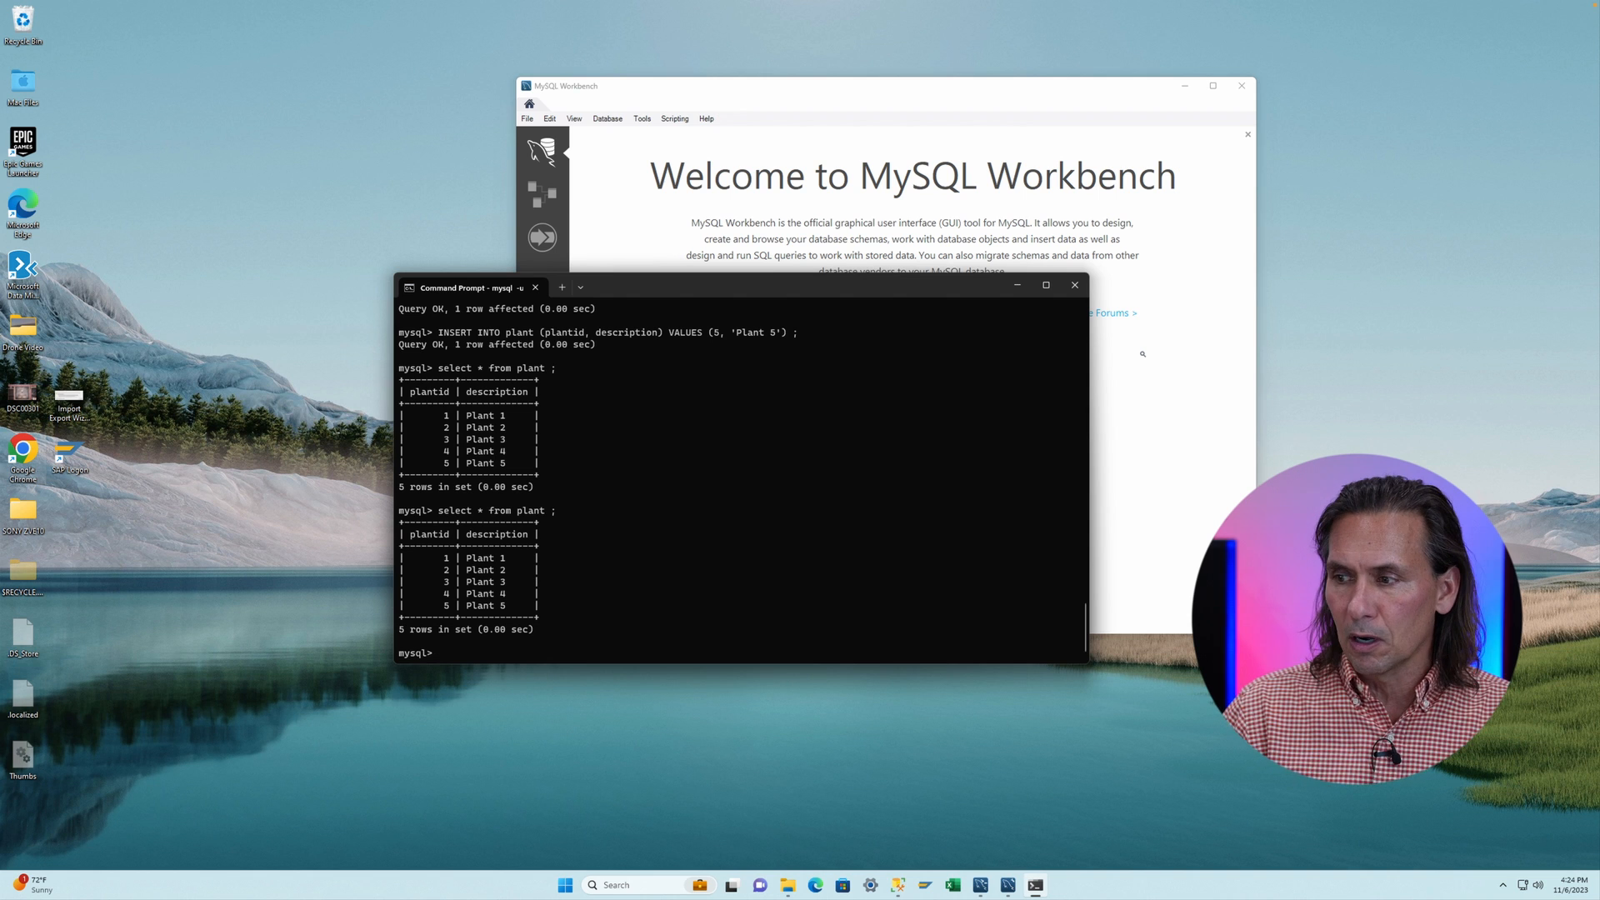
- Open ODBC Data Sources (32-bit) and review its User DSN and System DSN data sources
left_click(641, 886)
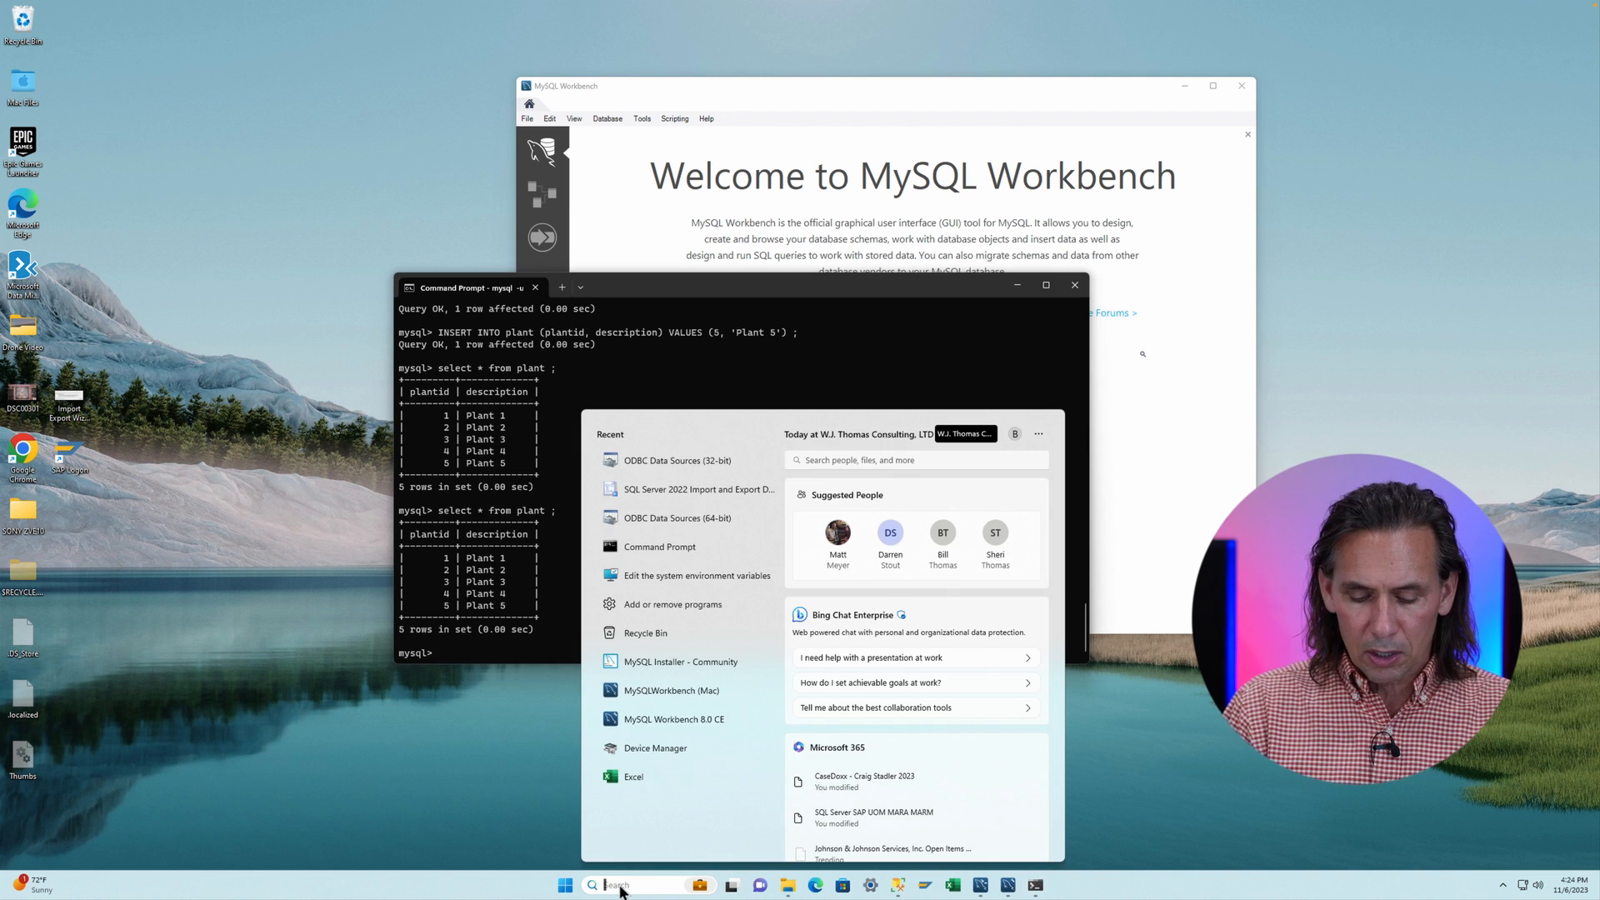
type("odbc")
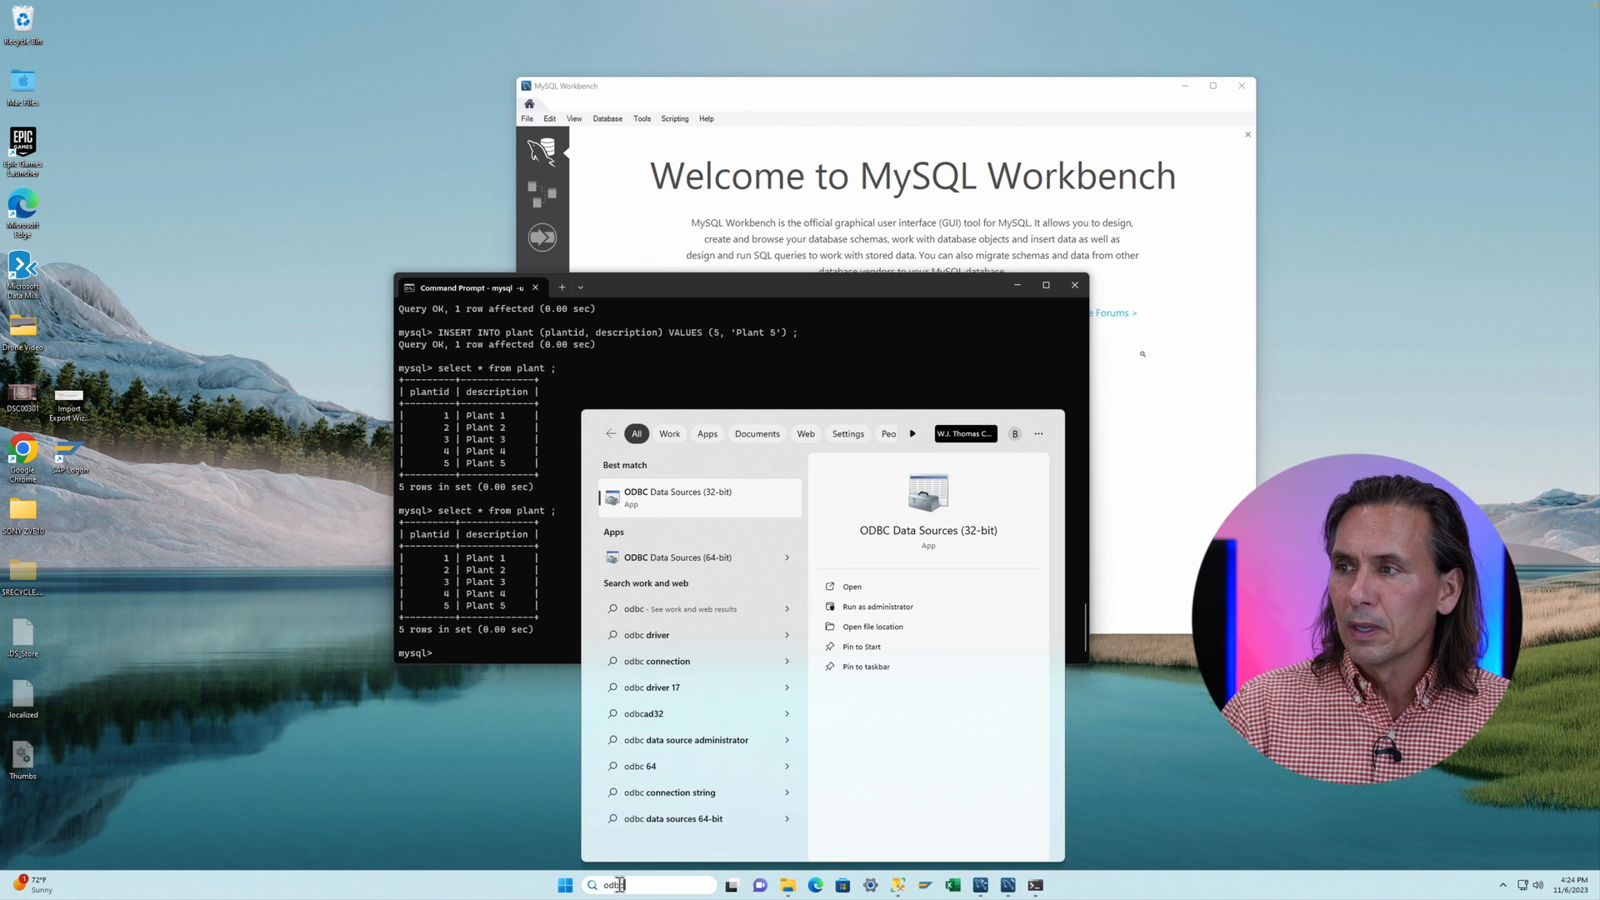
left_click(697, 497)
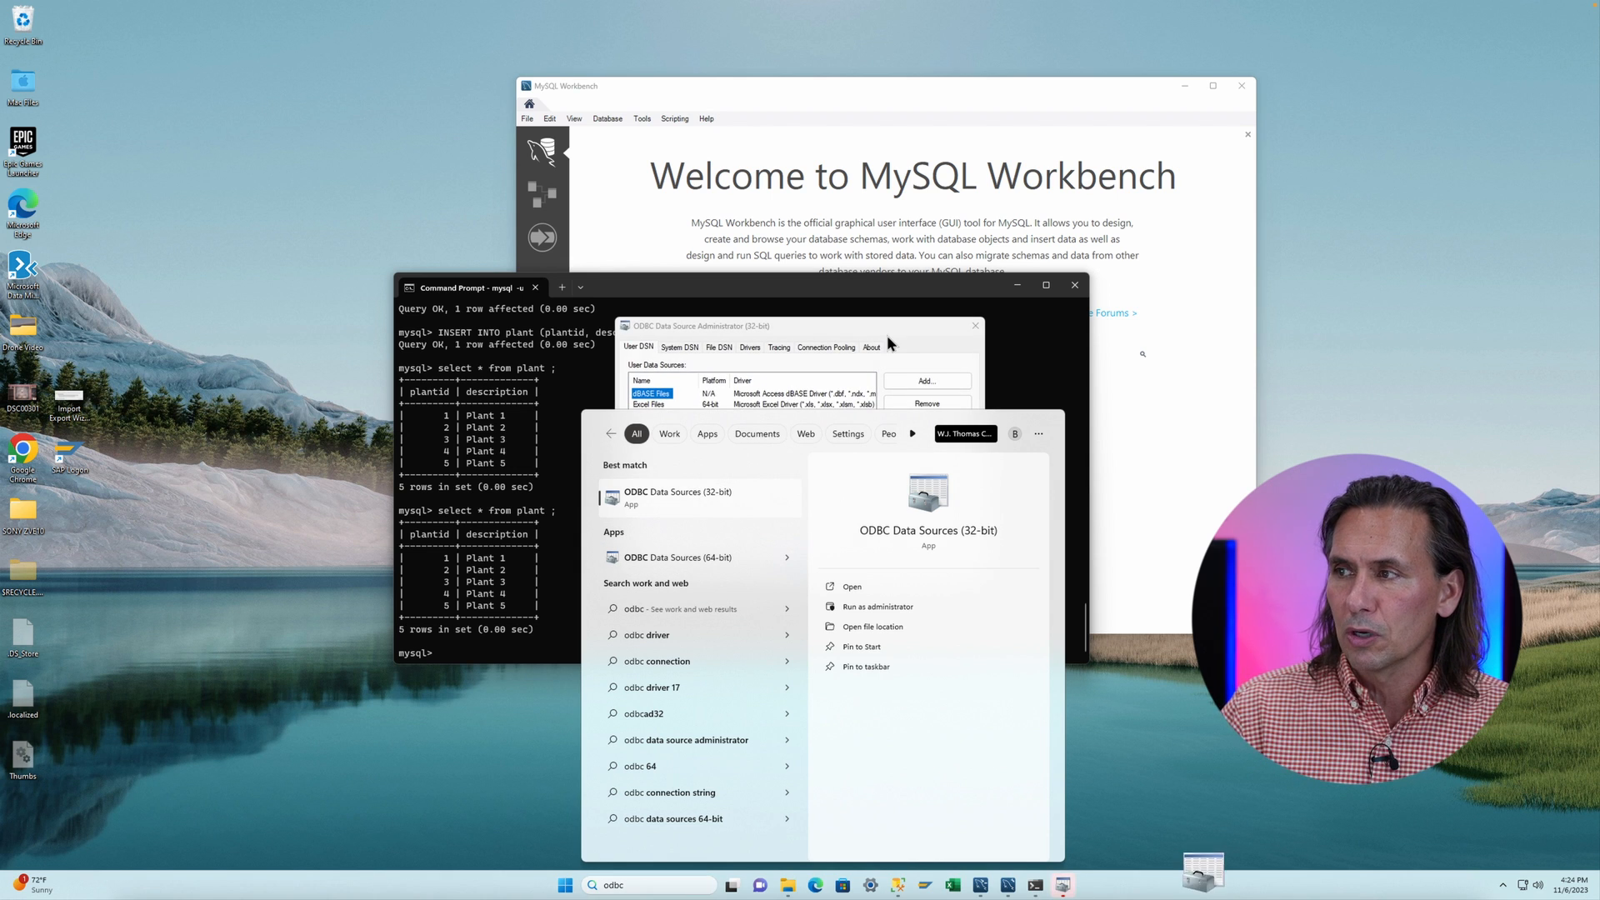
left_click(676, 348)
left_click(639, 348)
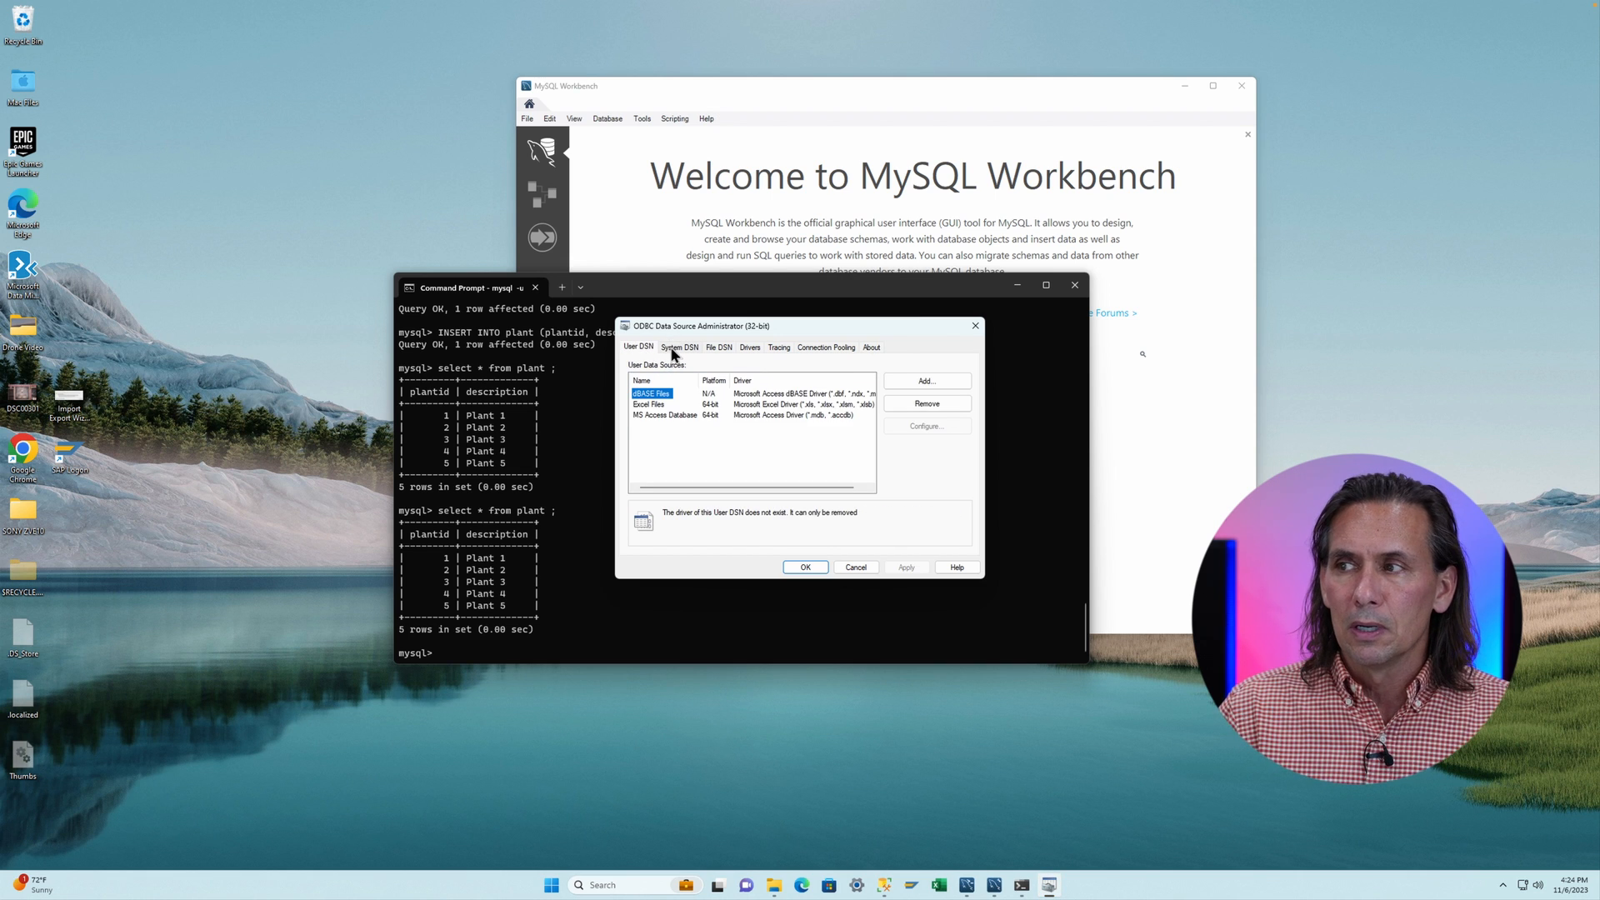
left_click(674, 348)
left_click(640, 349)
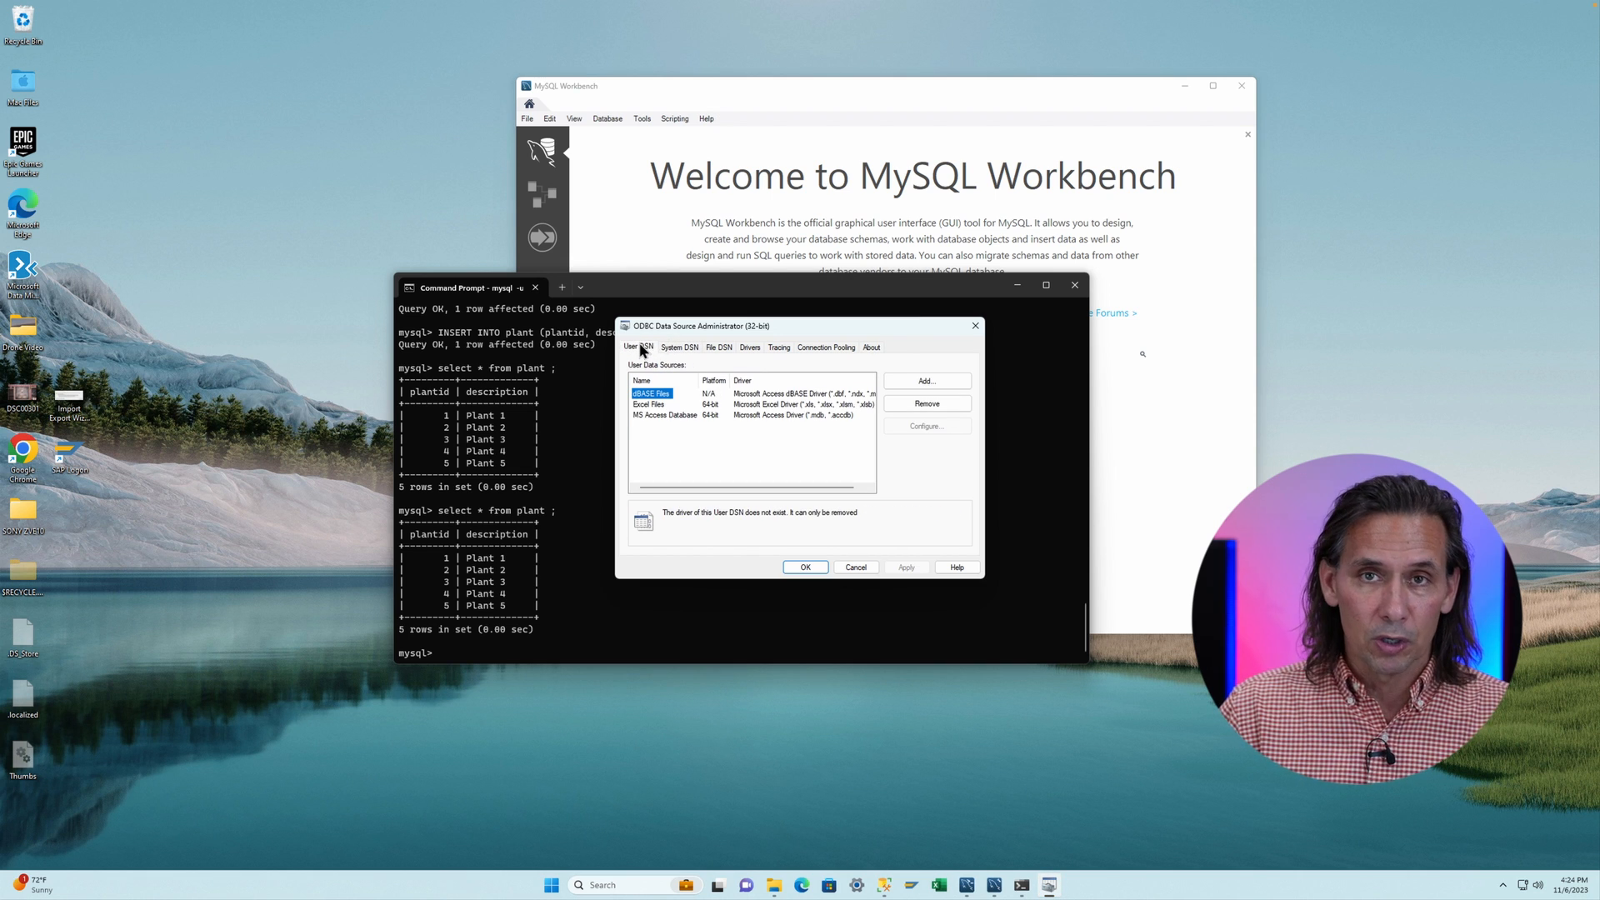
left_click(673, 348)
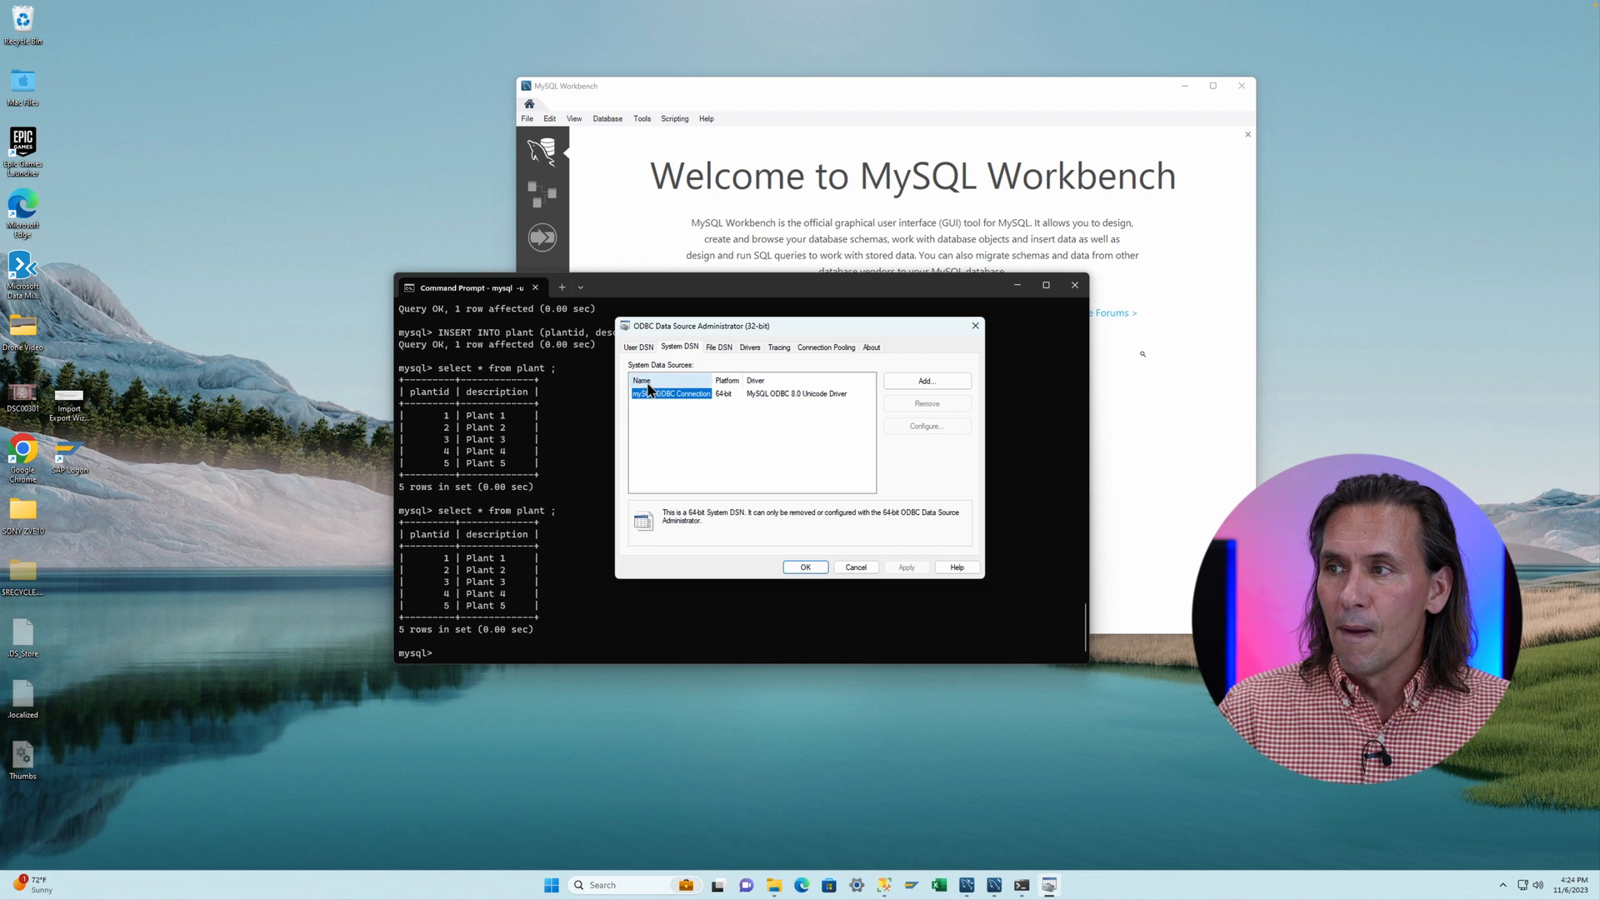
- Browse the drivers offered for a new data source, then cancel and close the 32-bit administrator
left_click(939, 379)
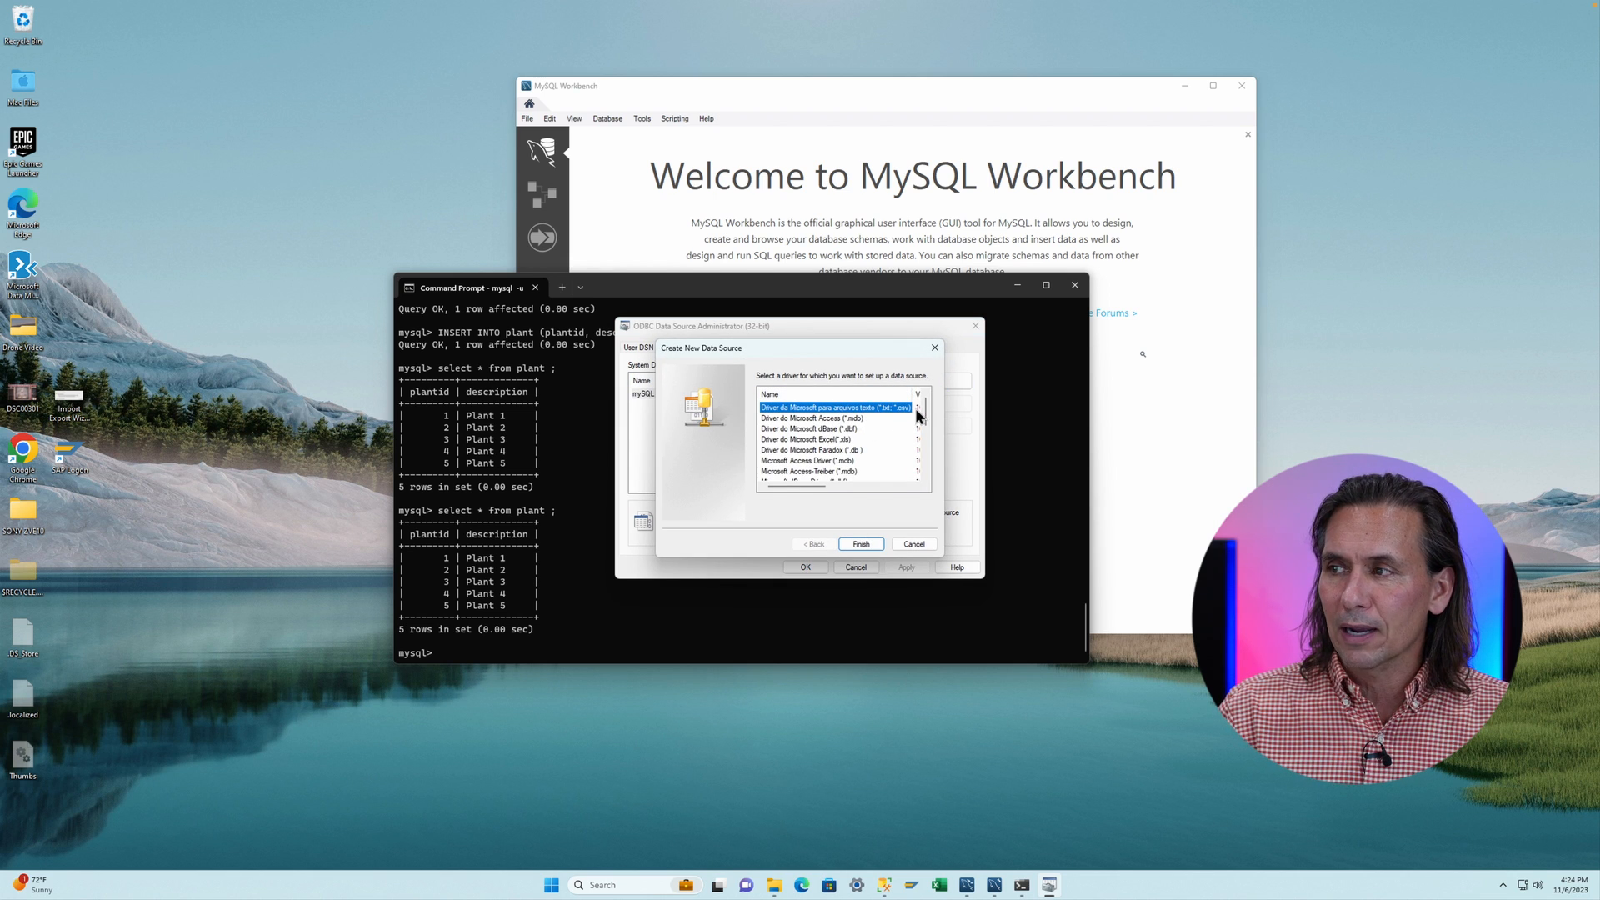
mouse_move(924, 412)
left_mouse_down()
mouse_move(922, 473)
mouse_move(927, 397)
left_mouse_up()
left_click(910, 543)
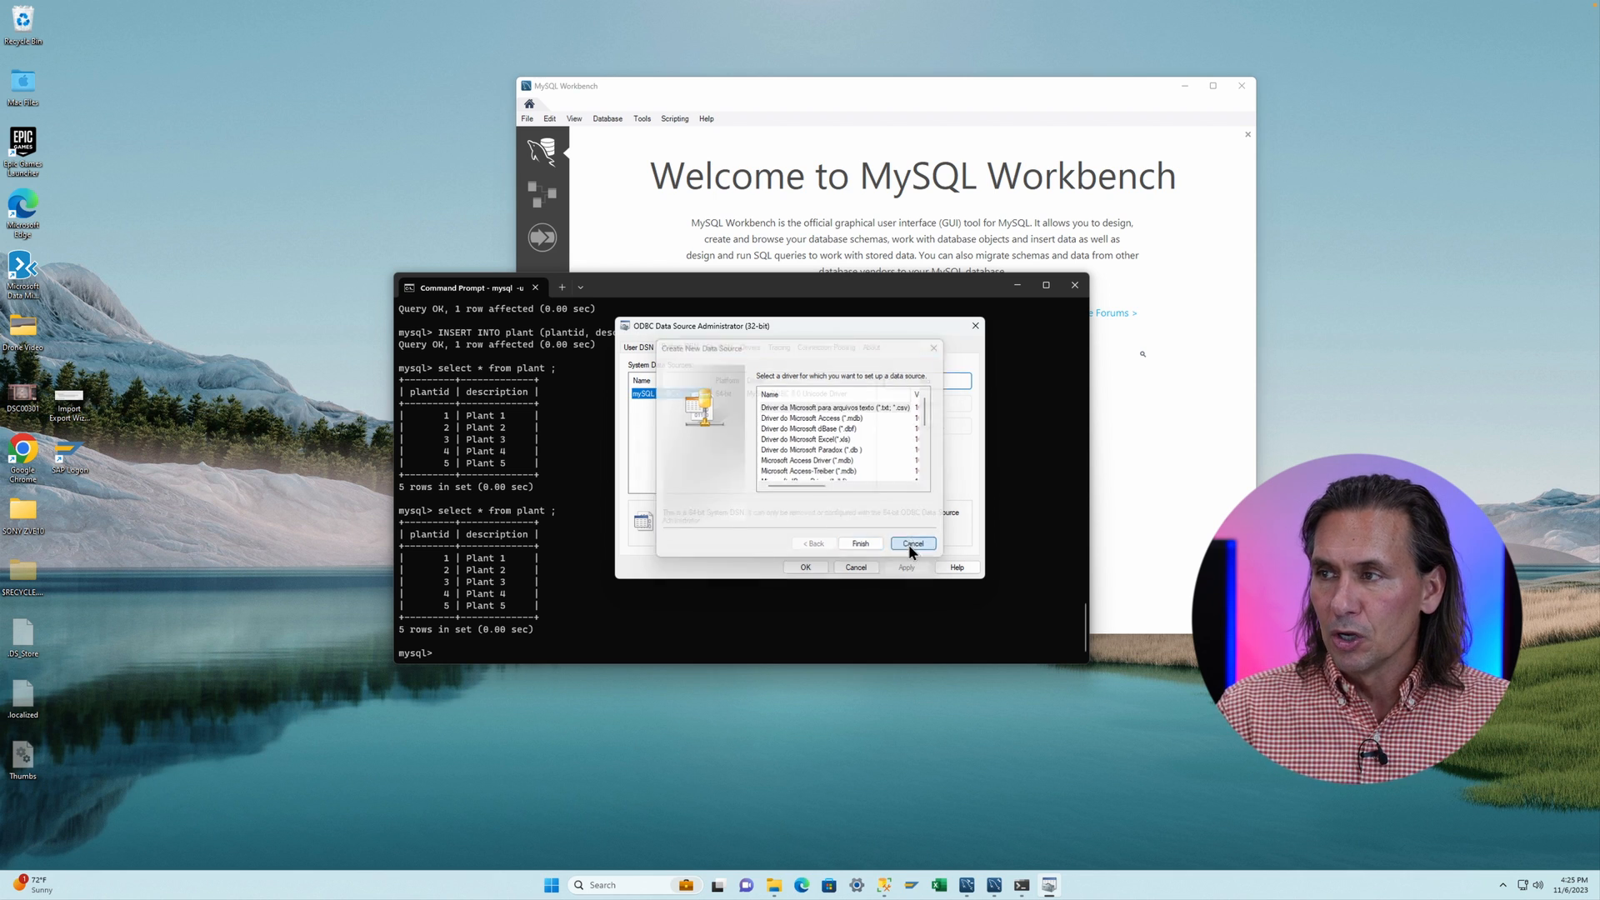
left_click(852, 568)
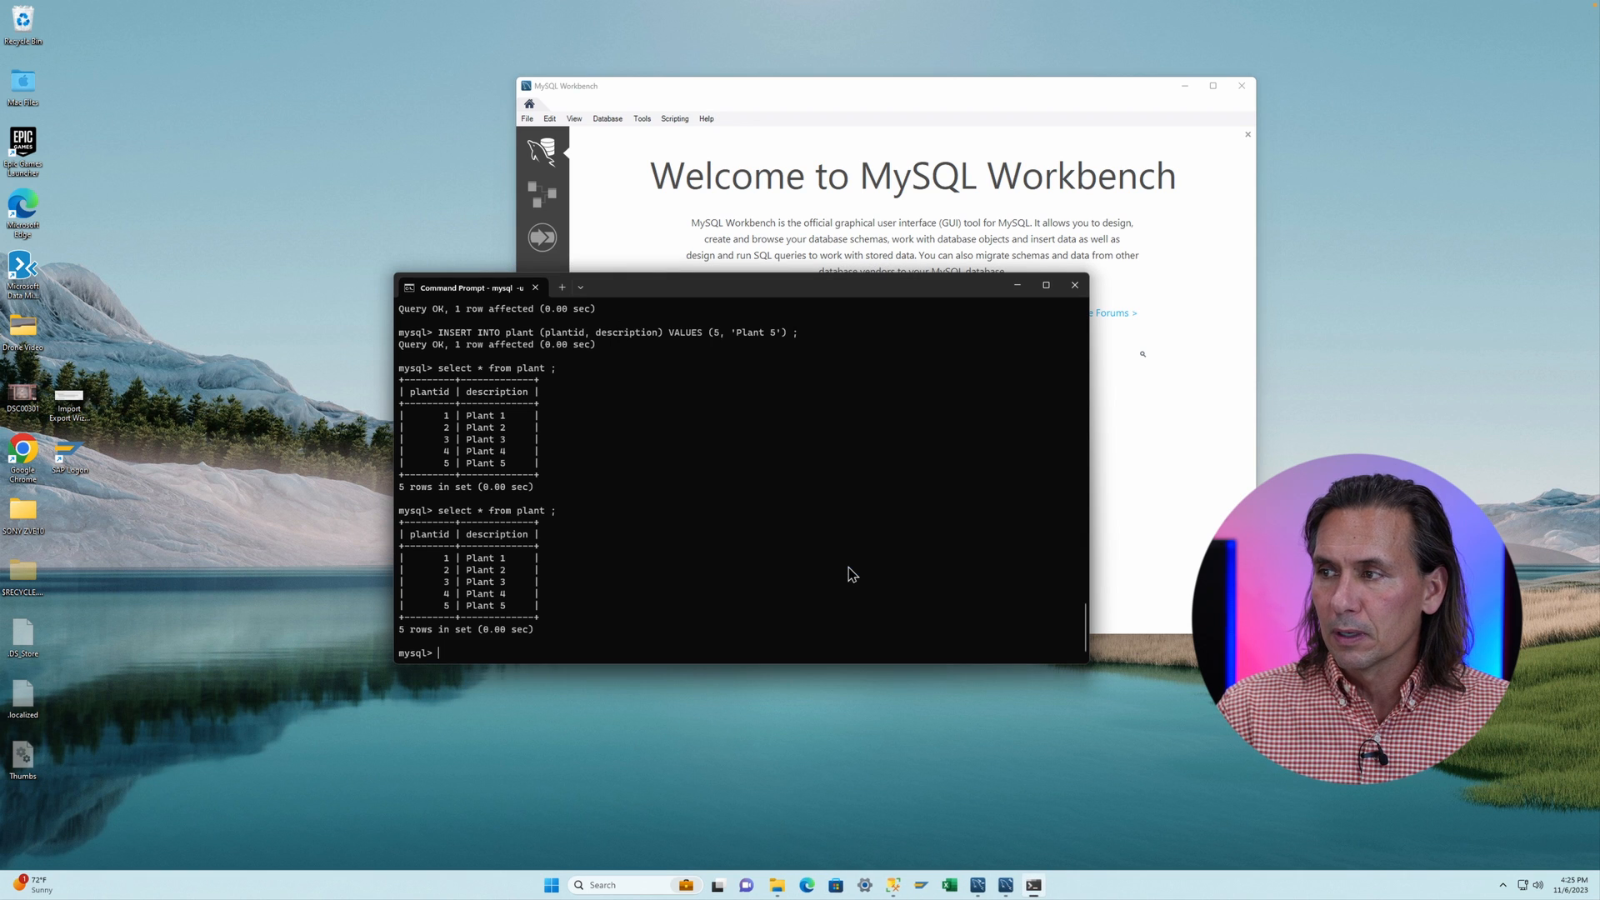
- Open ODBC Data Sources (64-bit) and start adding a system data source with the MySQL ODBC 8.0 ANSI Driver
left_click(628, 887)
type("od")
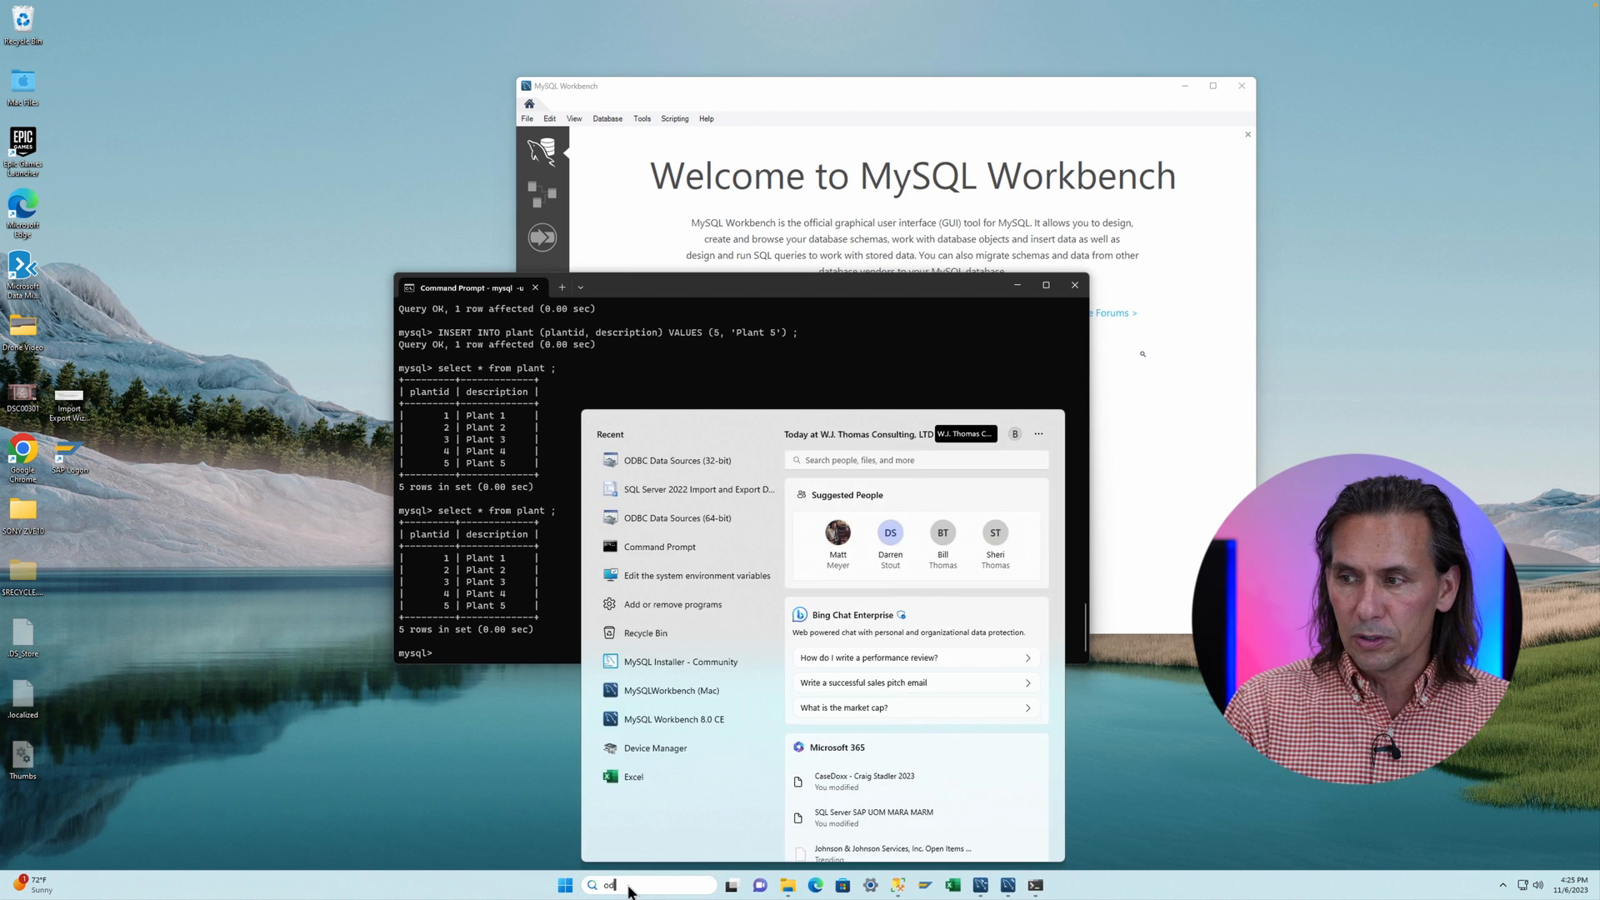
type("bc")
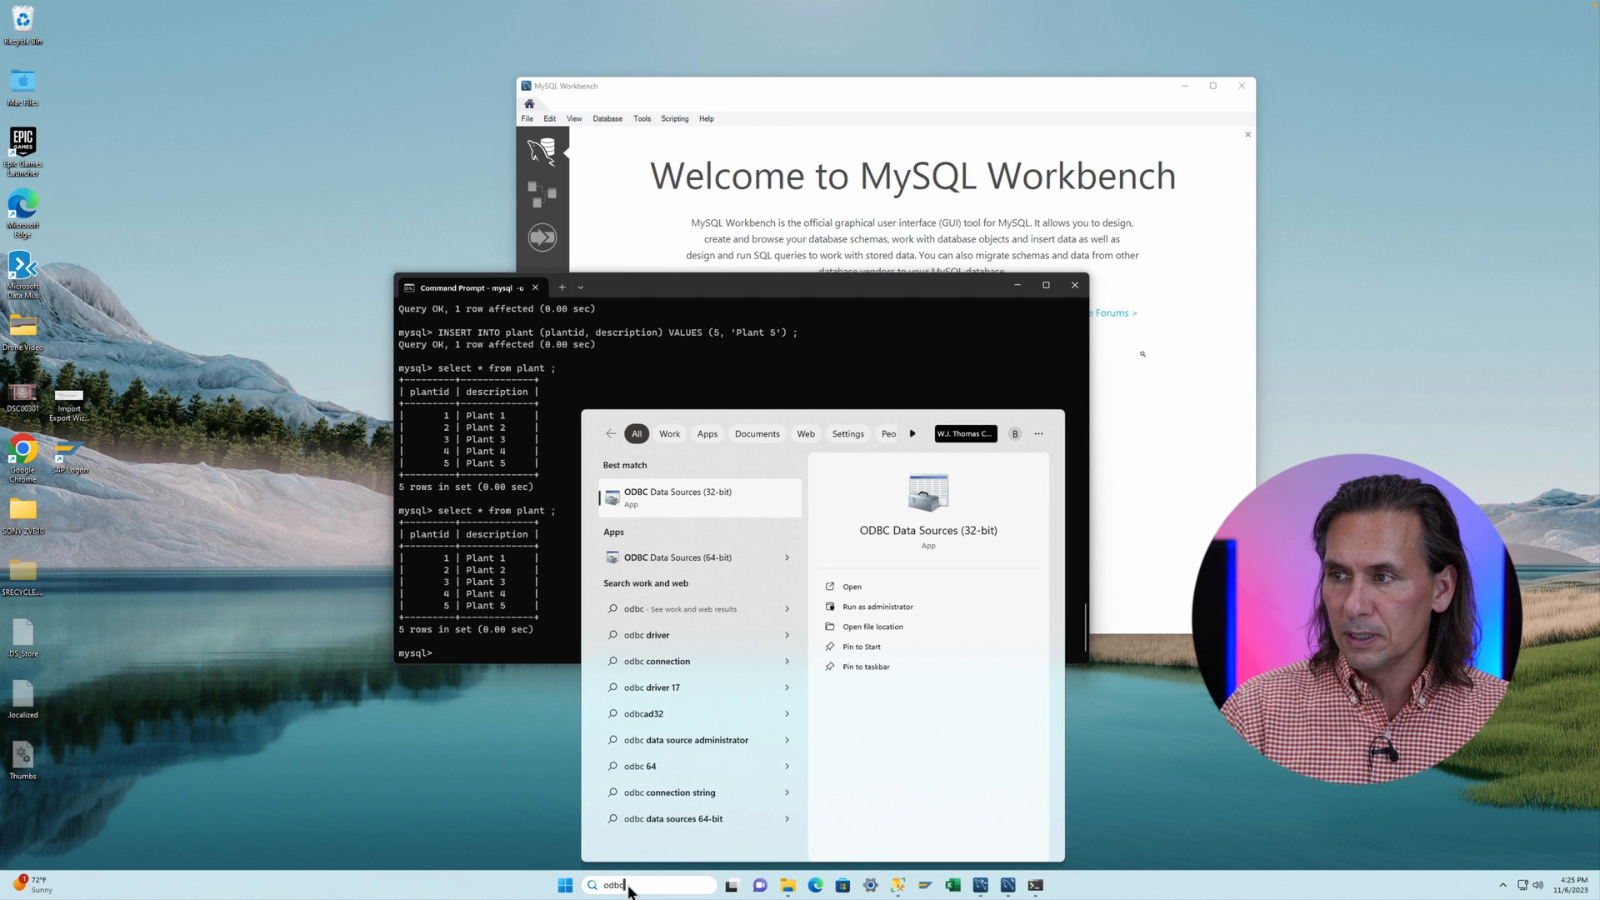
left_click(673, 556)
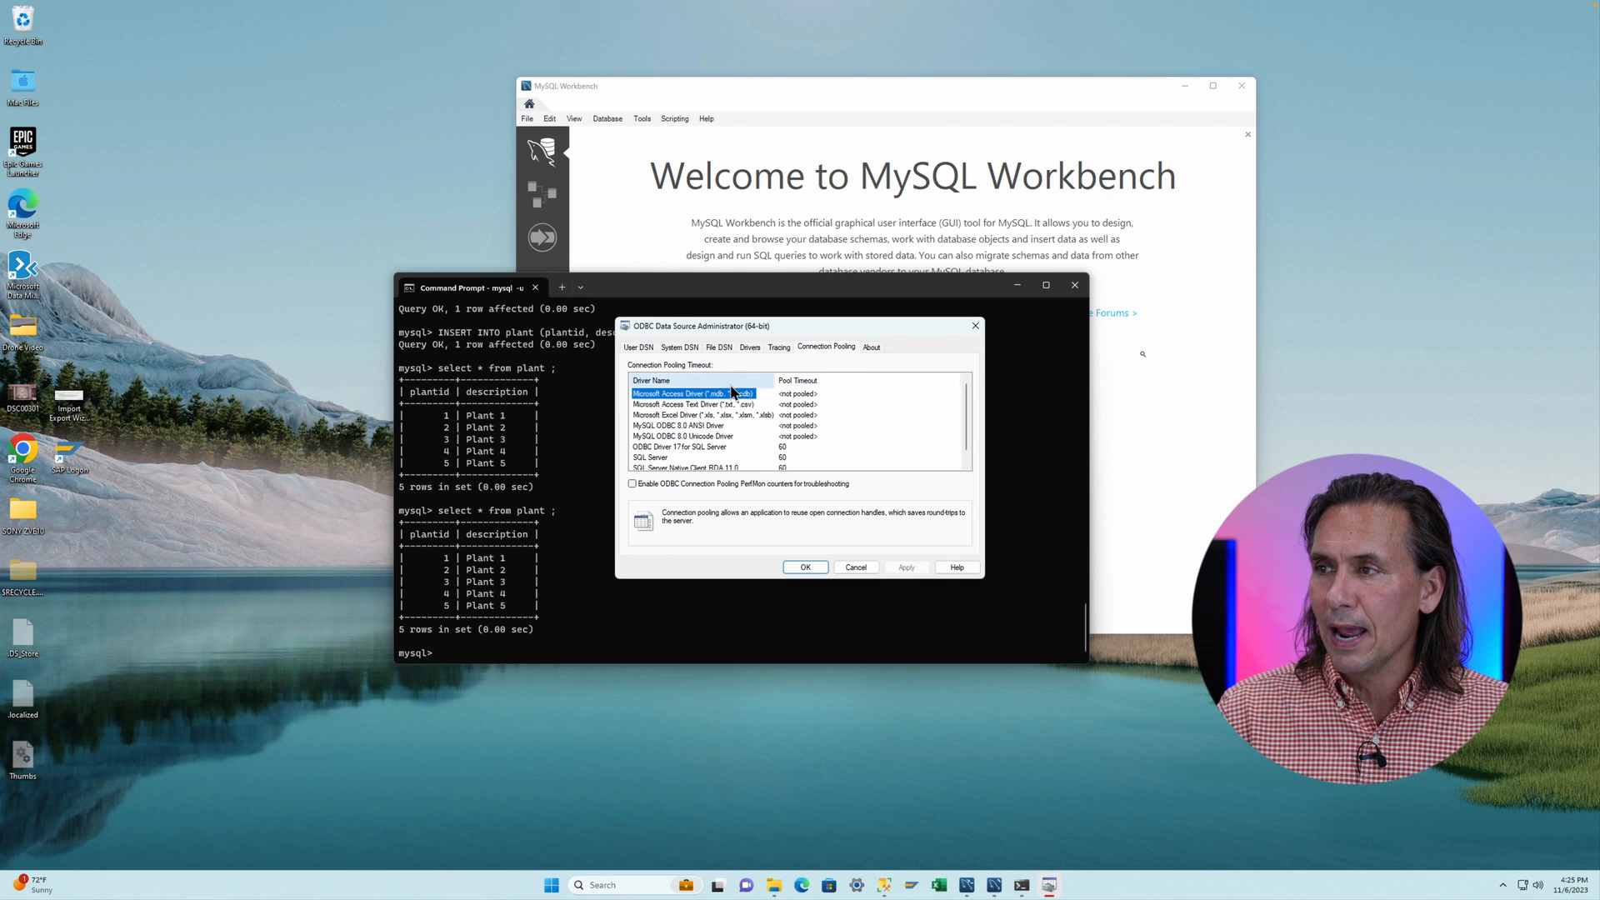
left_click(679, 347)
left_click(902, 385)
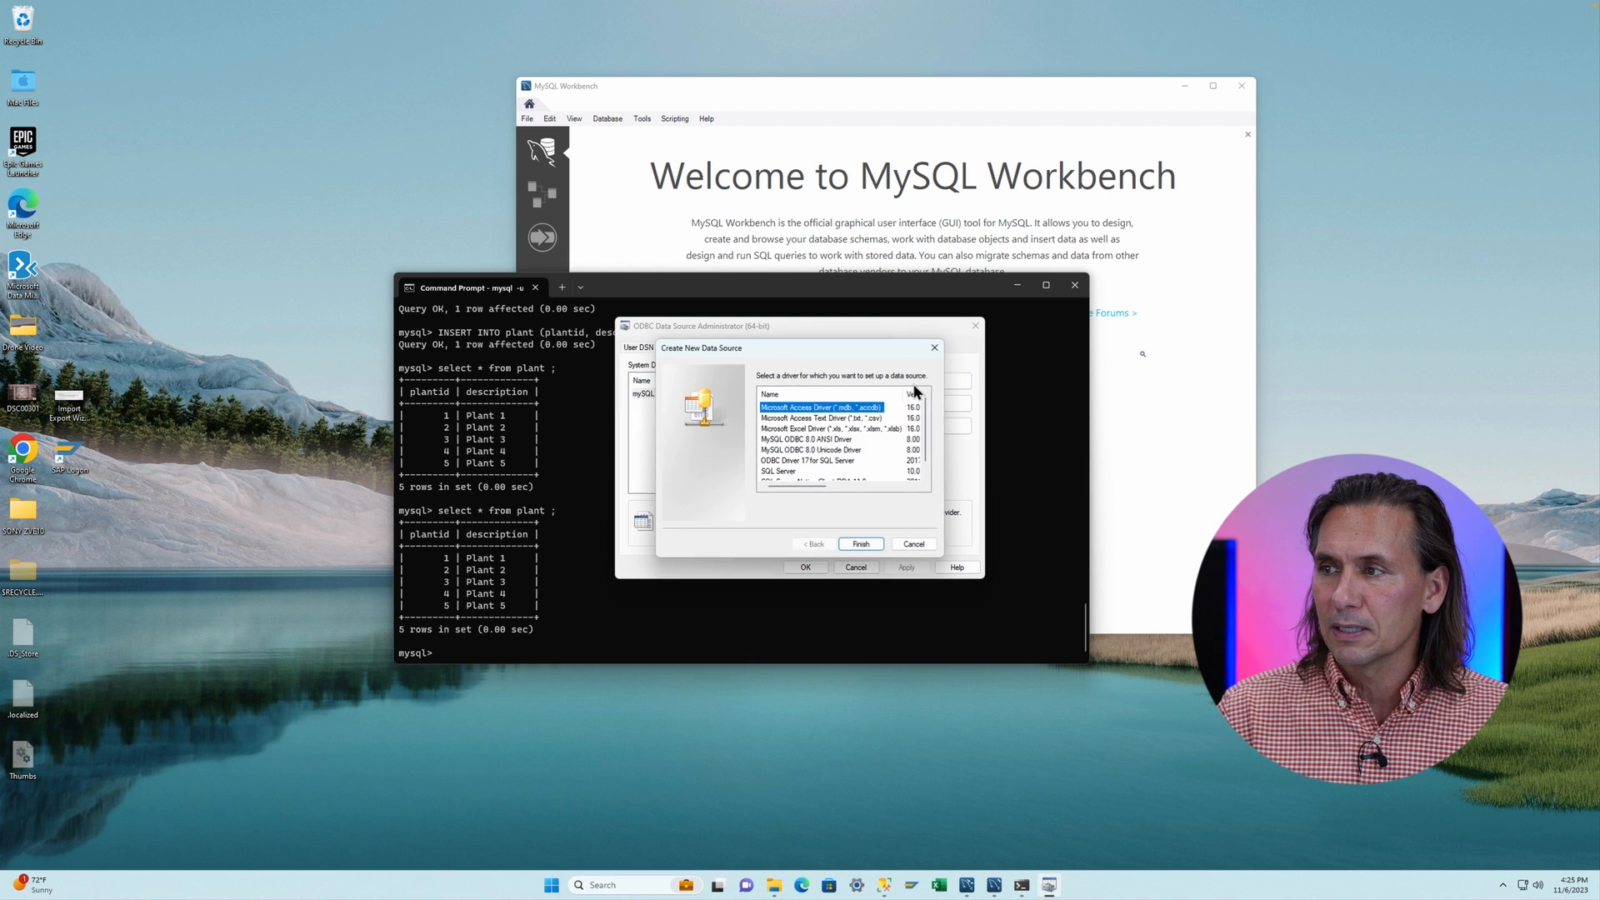
left_click(803, 440)
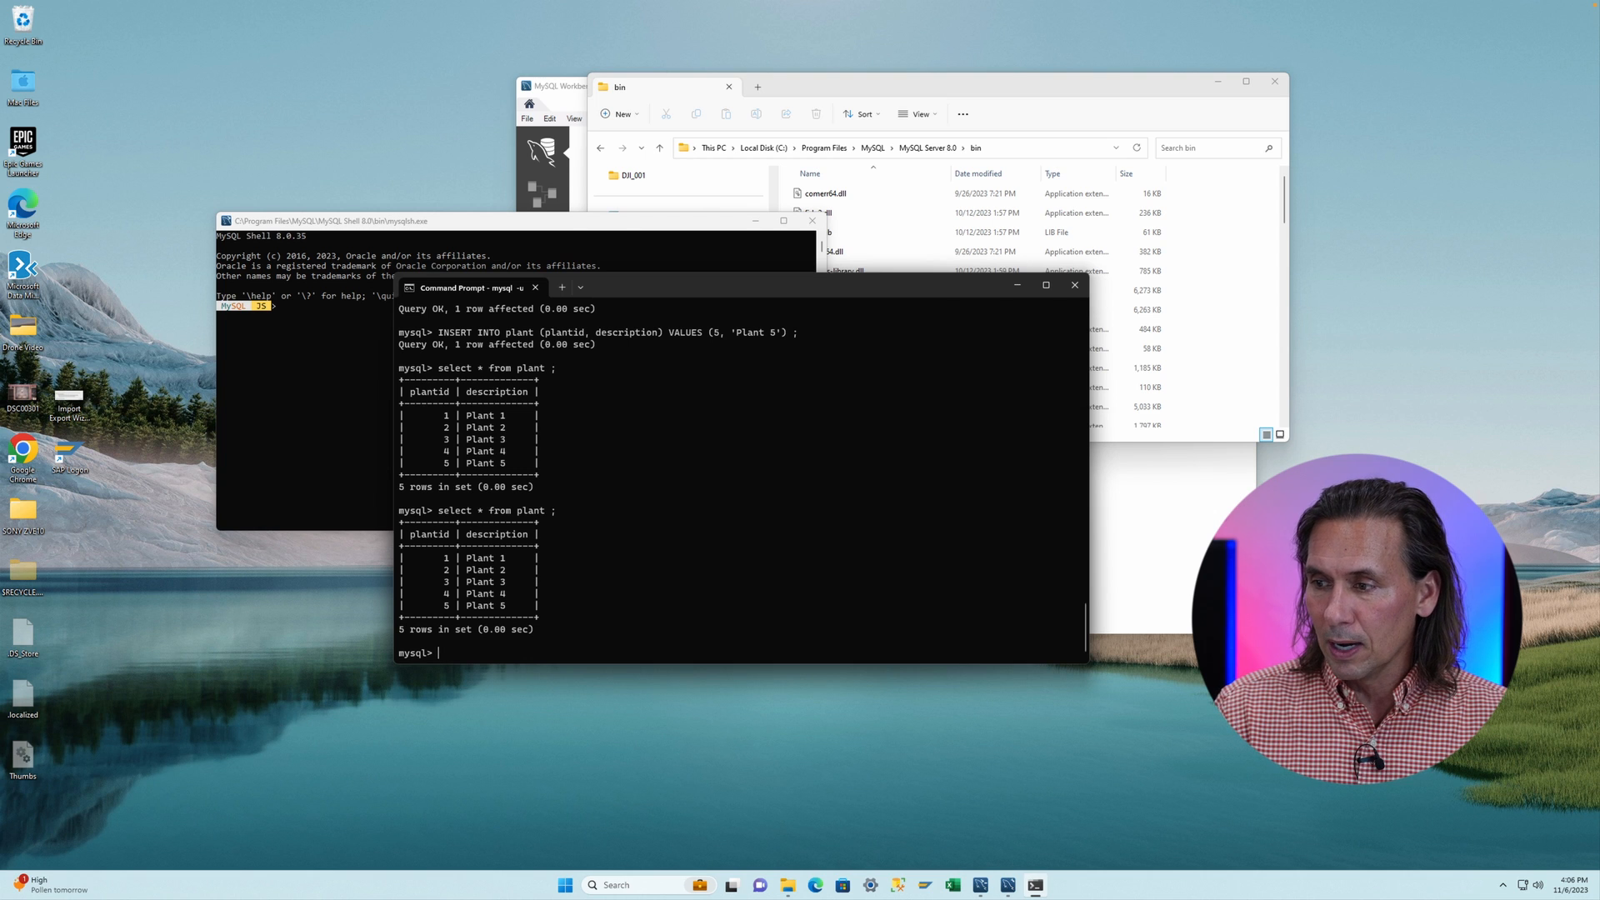
- Open ODBC Data Sources (64-bit) from the Windows search
left_click(614, 884)
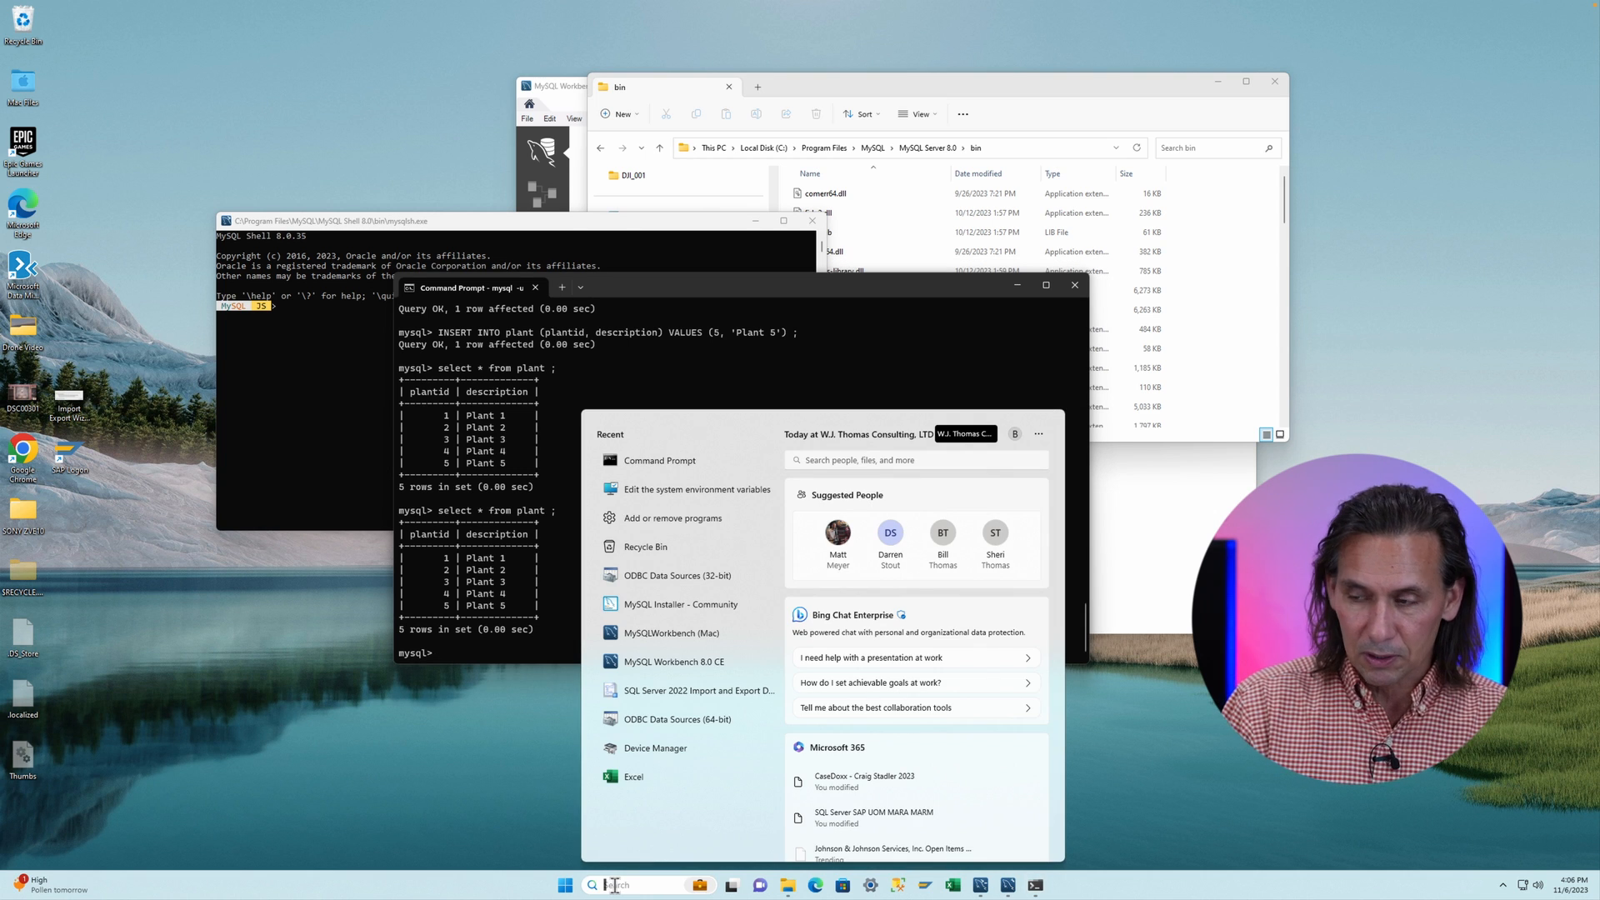
type("odc")
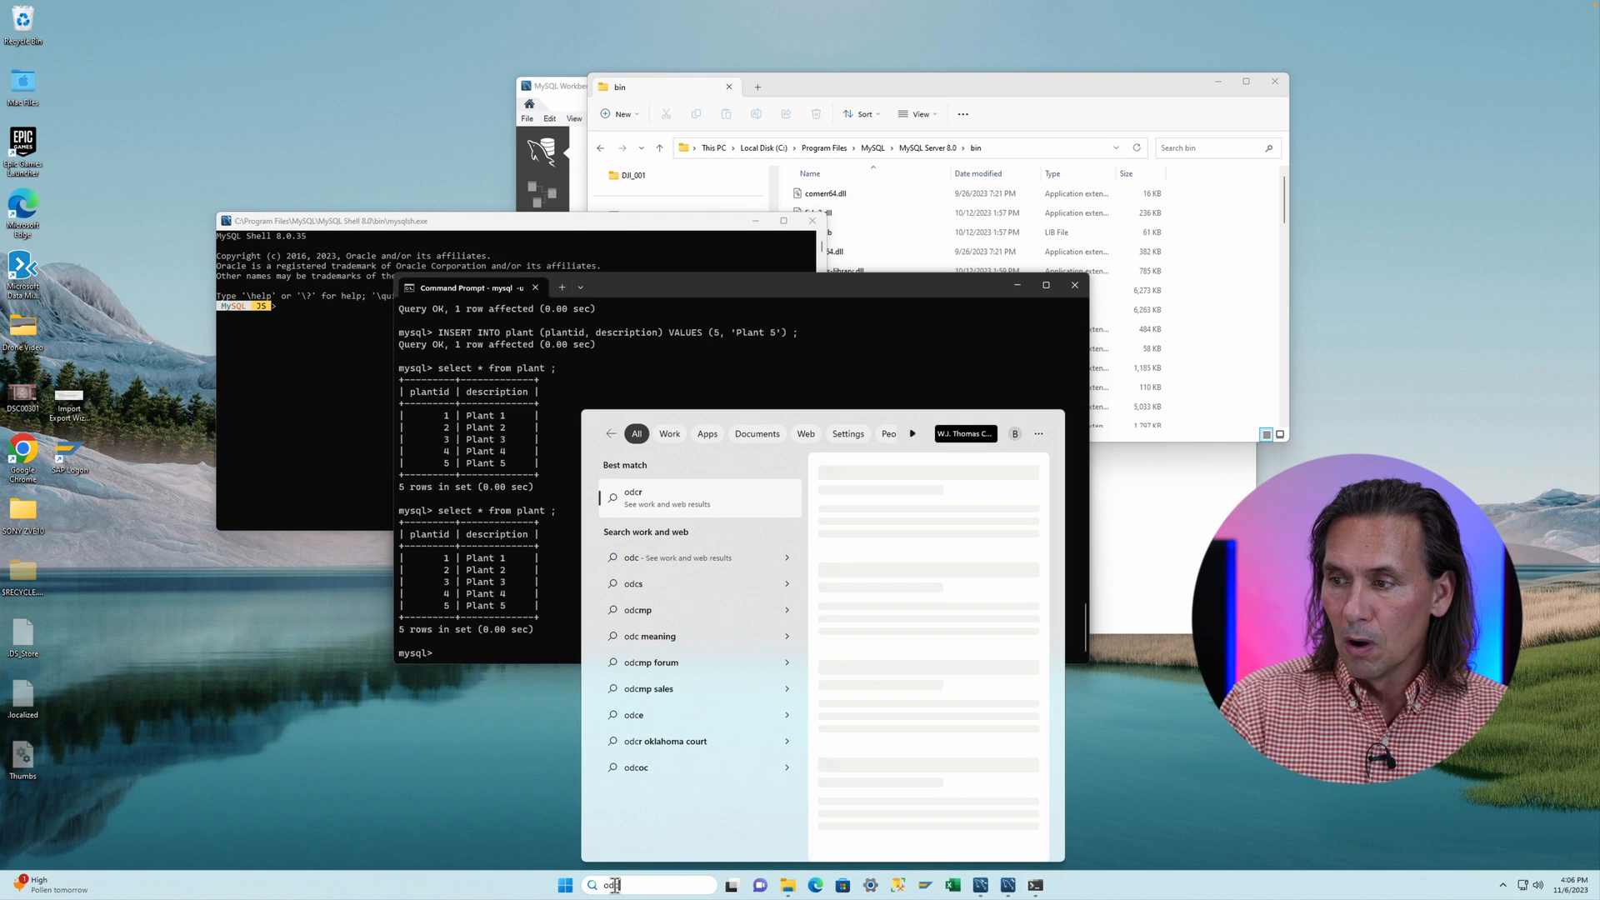
key("BackSpace")
type("bc")
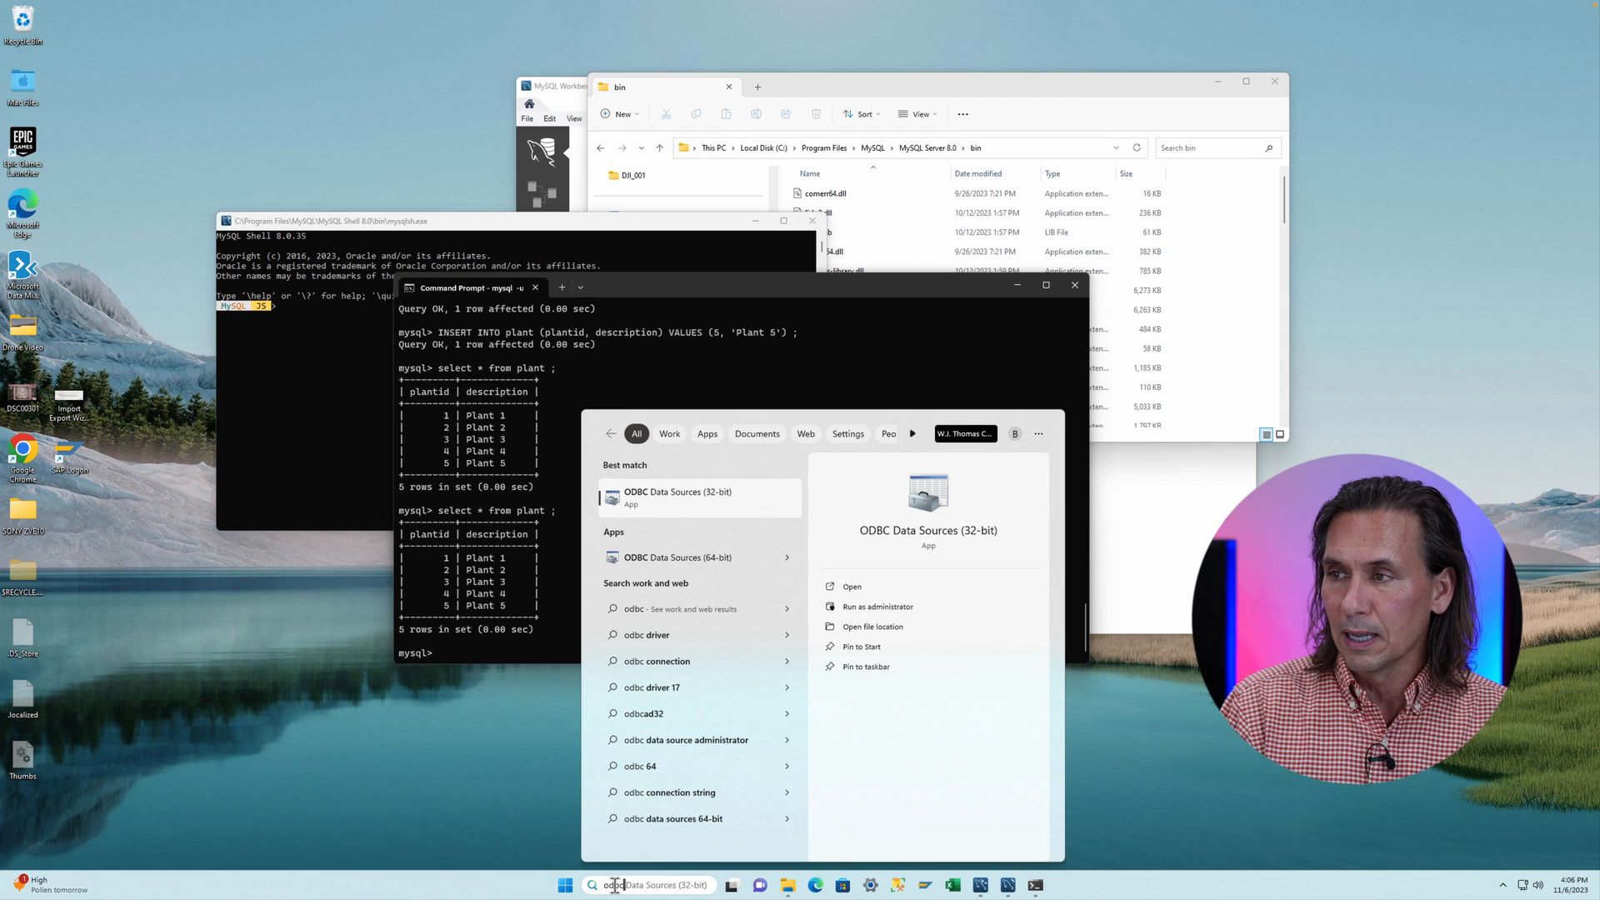
left_click(695, 563)
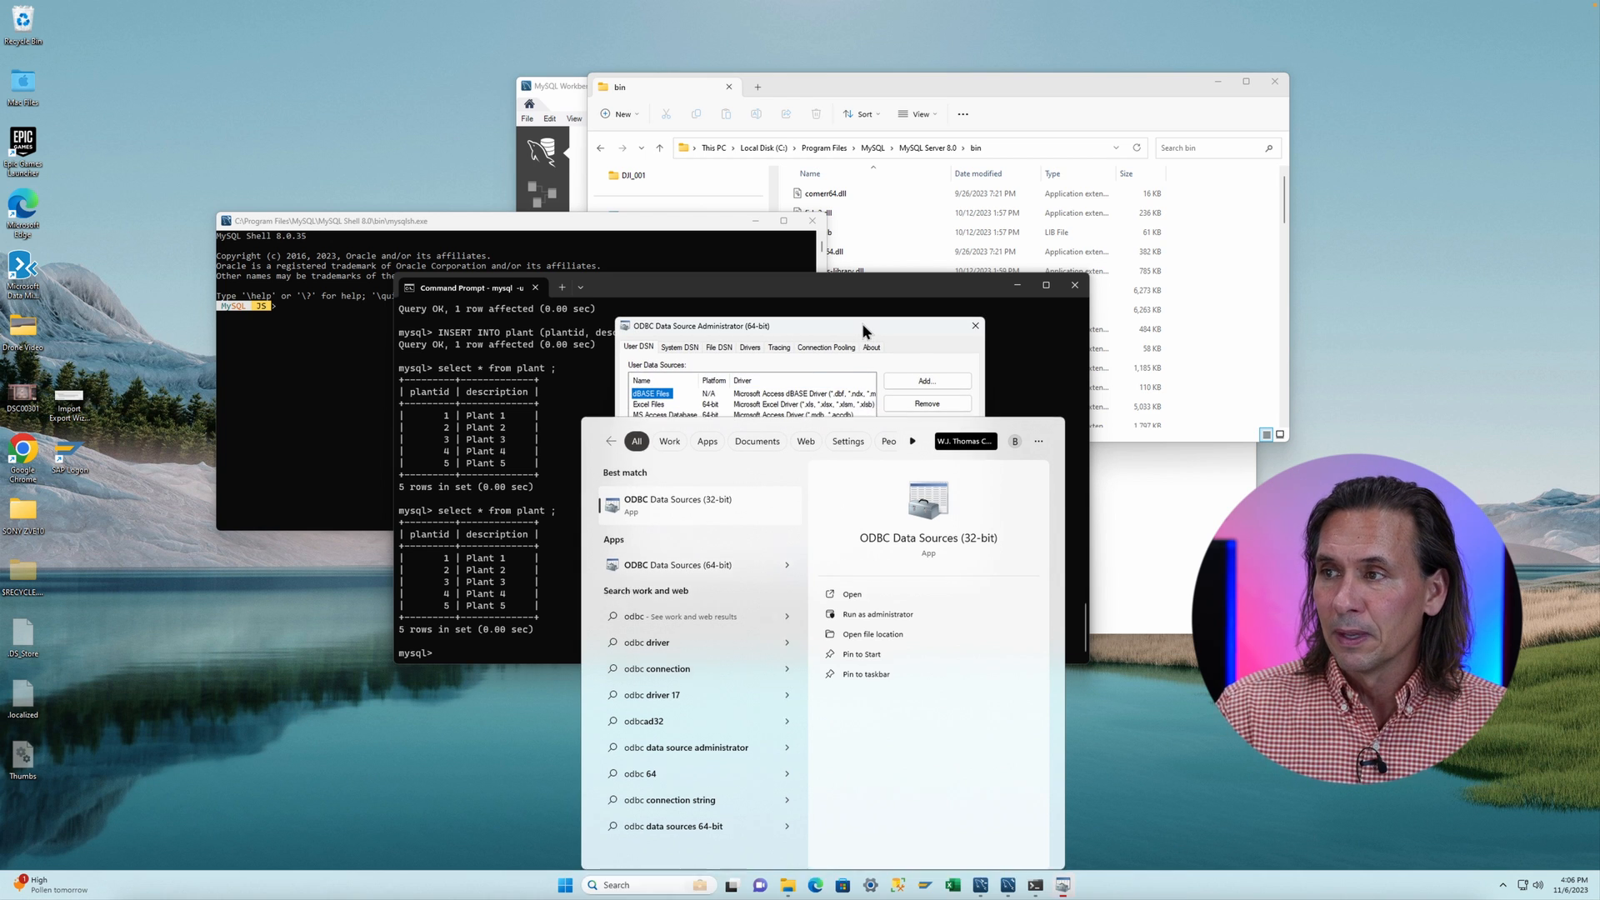
left_click(861, 323)
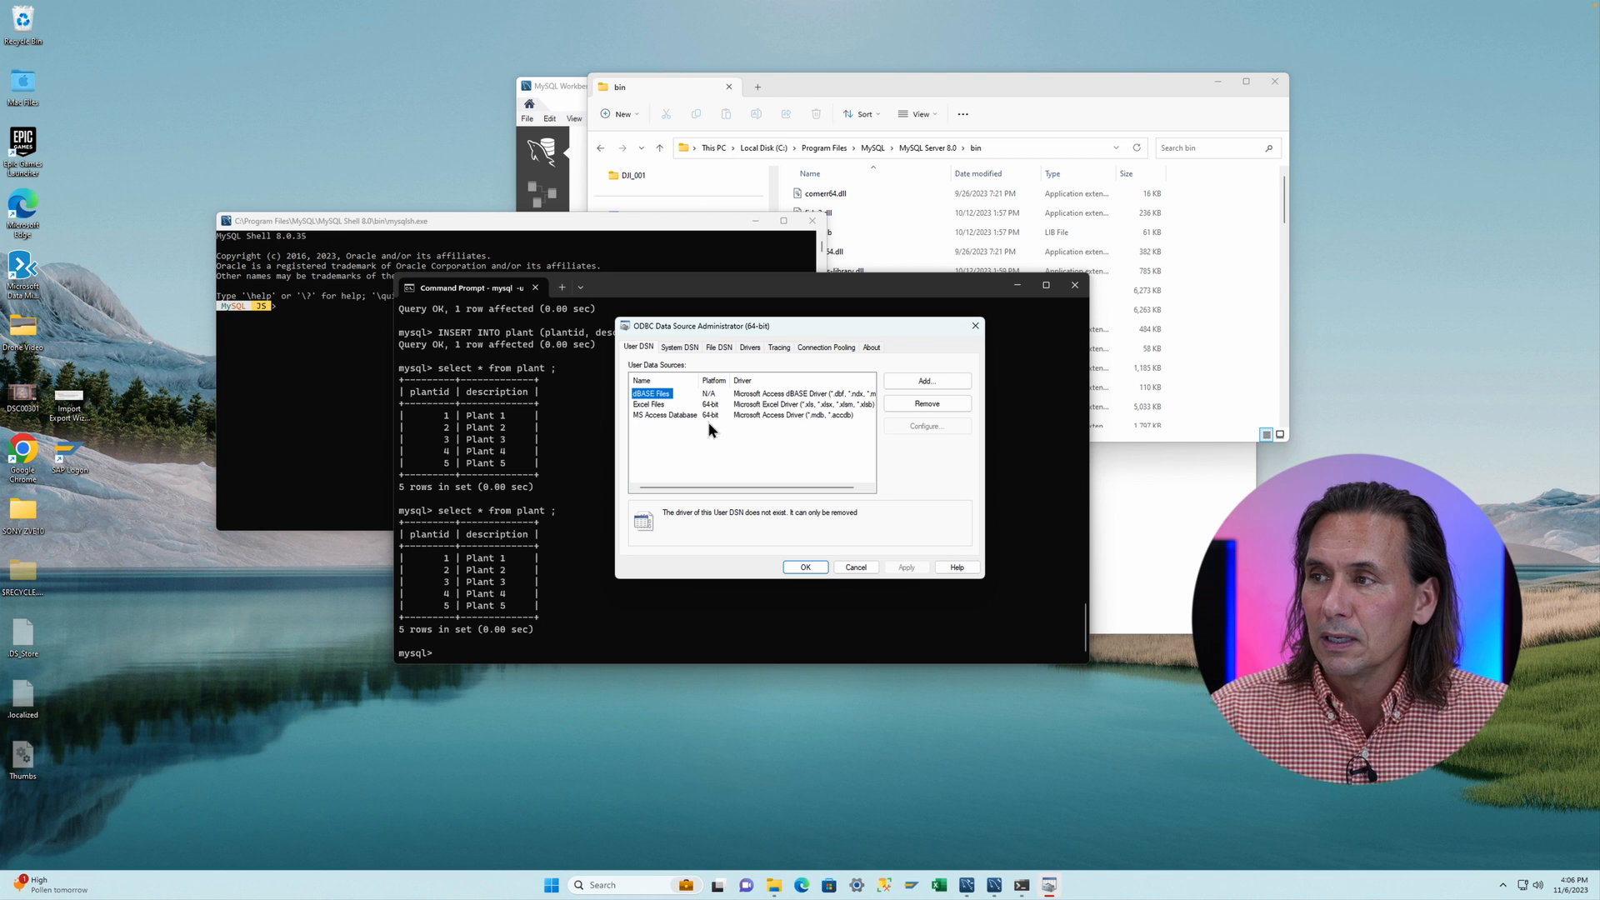
- Open the mySQL ODBC Connection system data source's configuration and set its database to alljoy
left_click(678, 348)
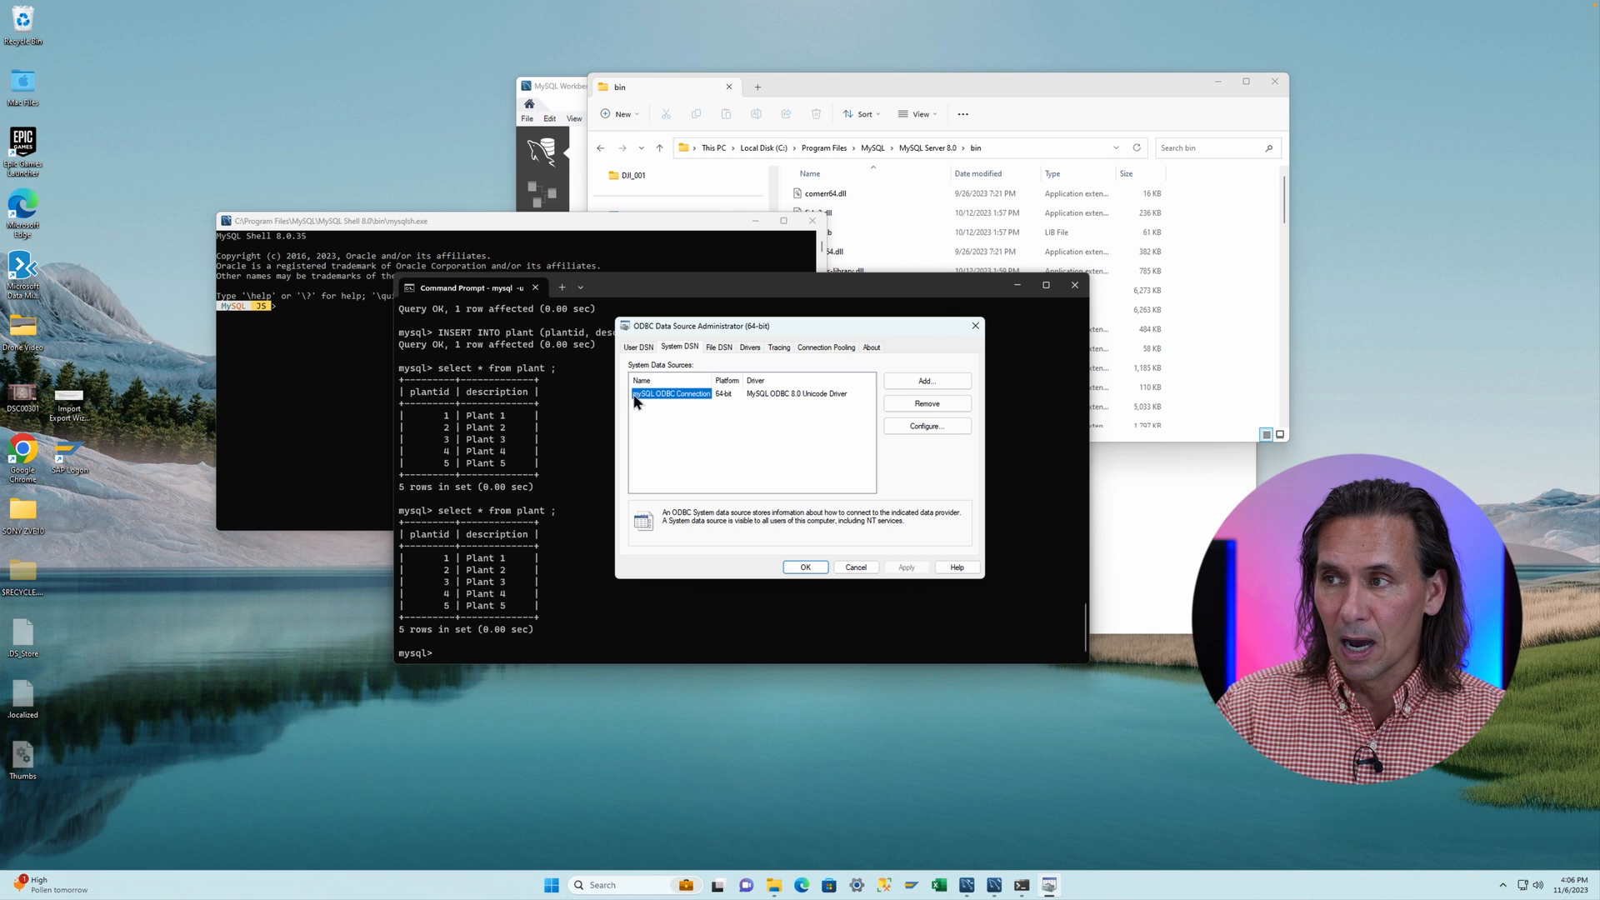
left_click(640, 350)
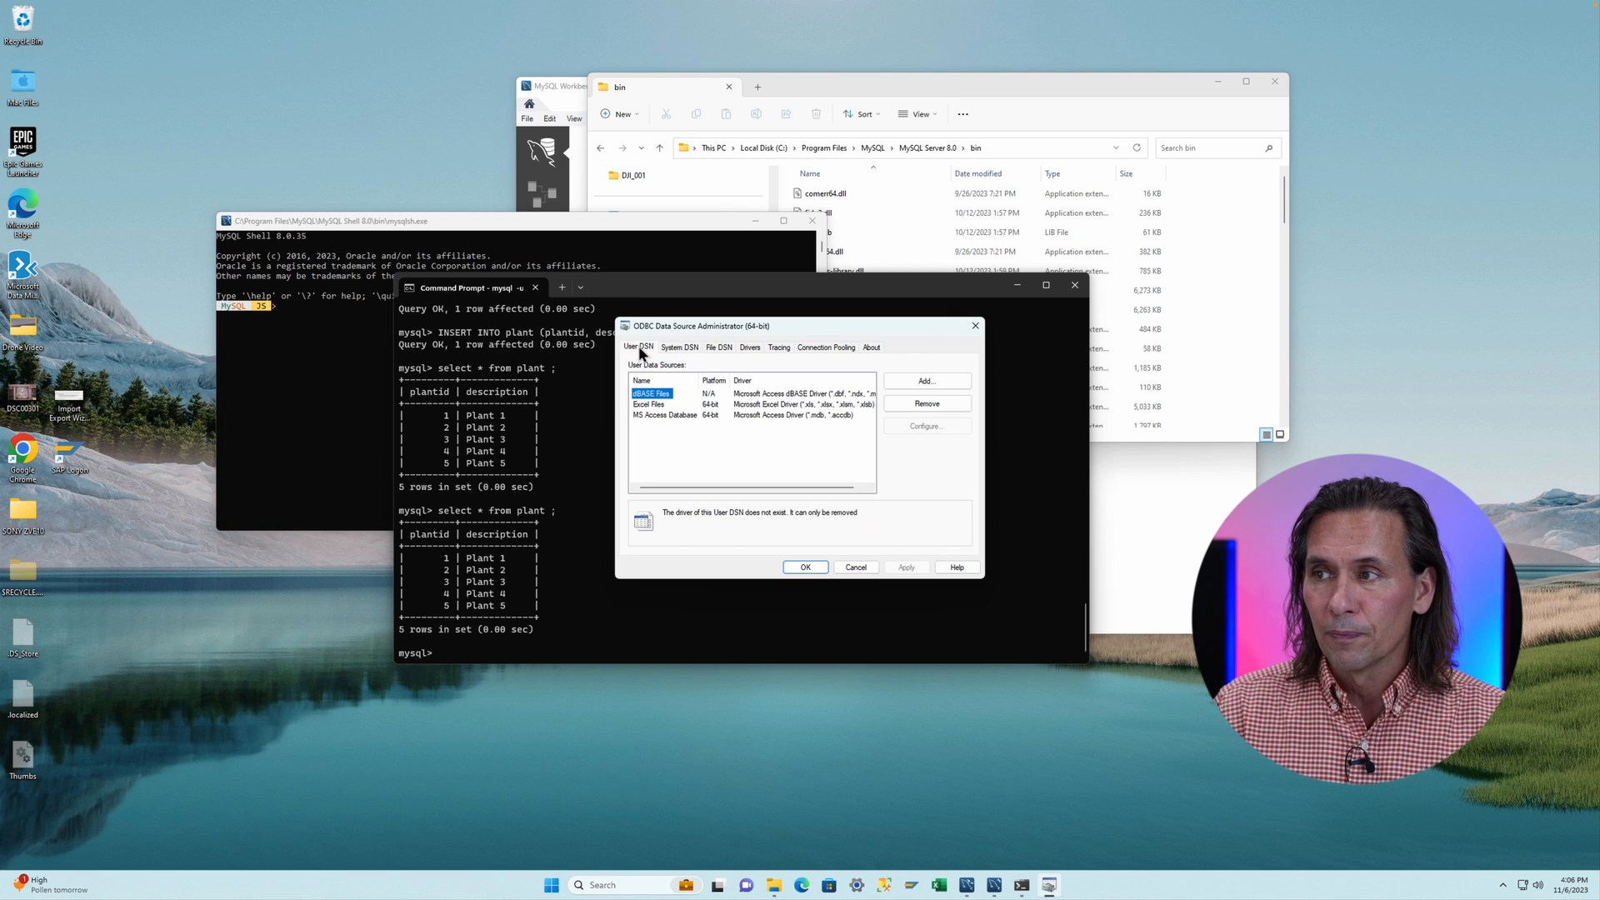
left_click(676, 350)
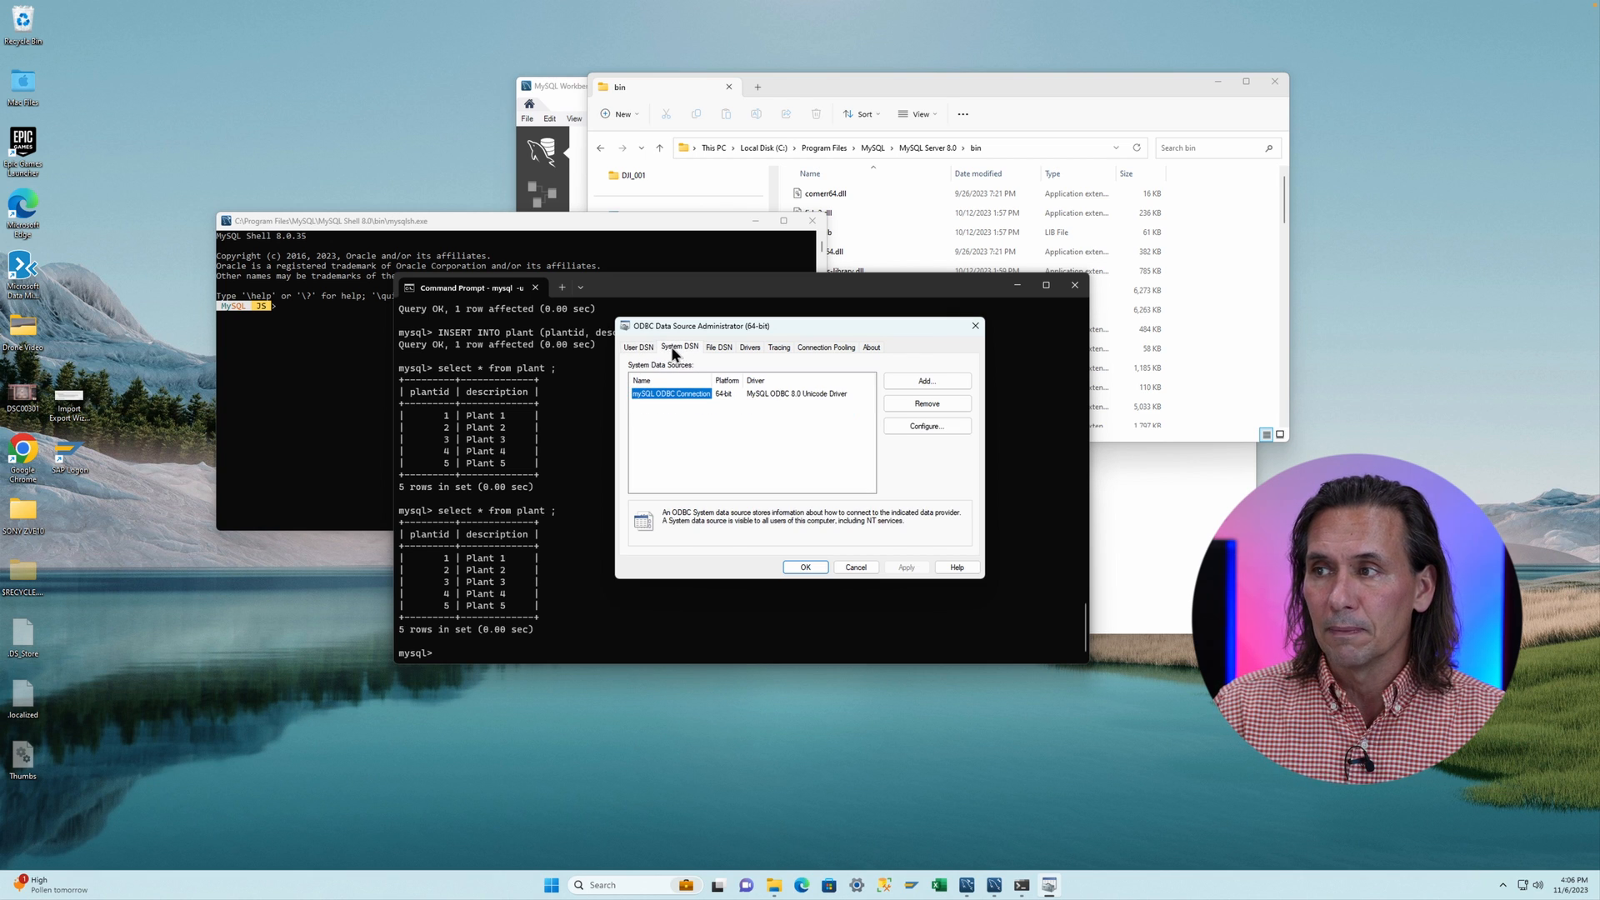
double_click(675, 394)
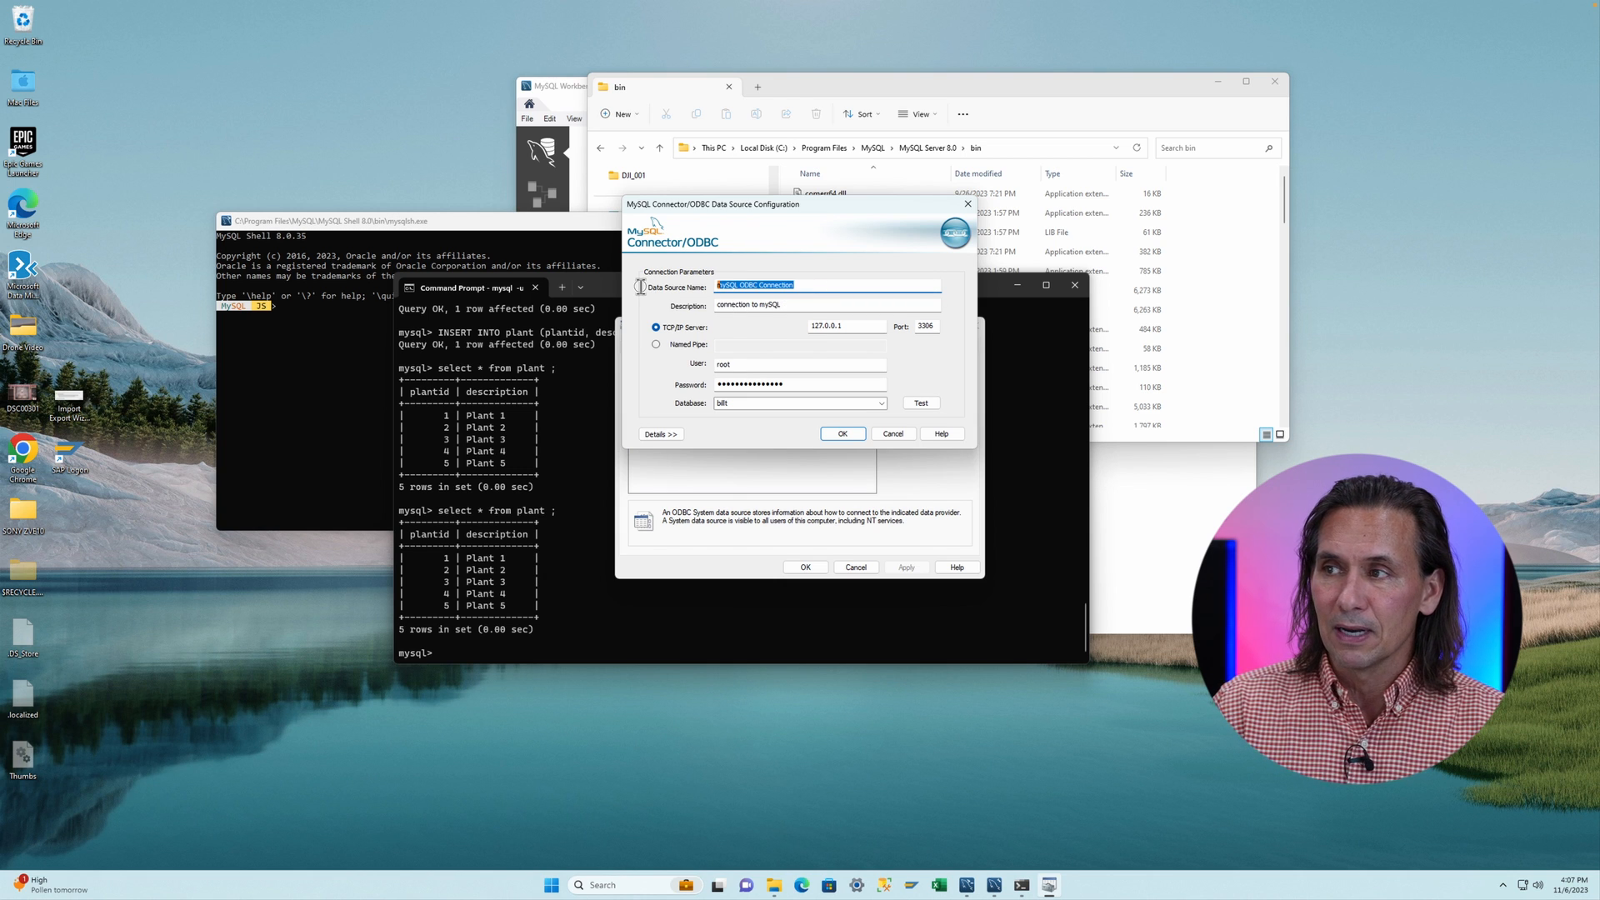
left_click(807, 303)
left_click_drag(807, 303, 665, 300)
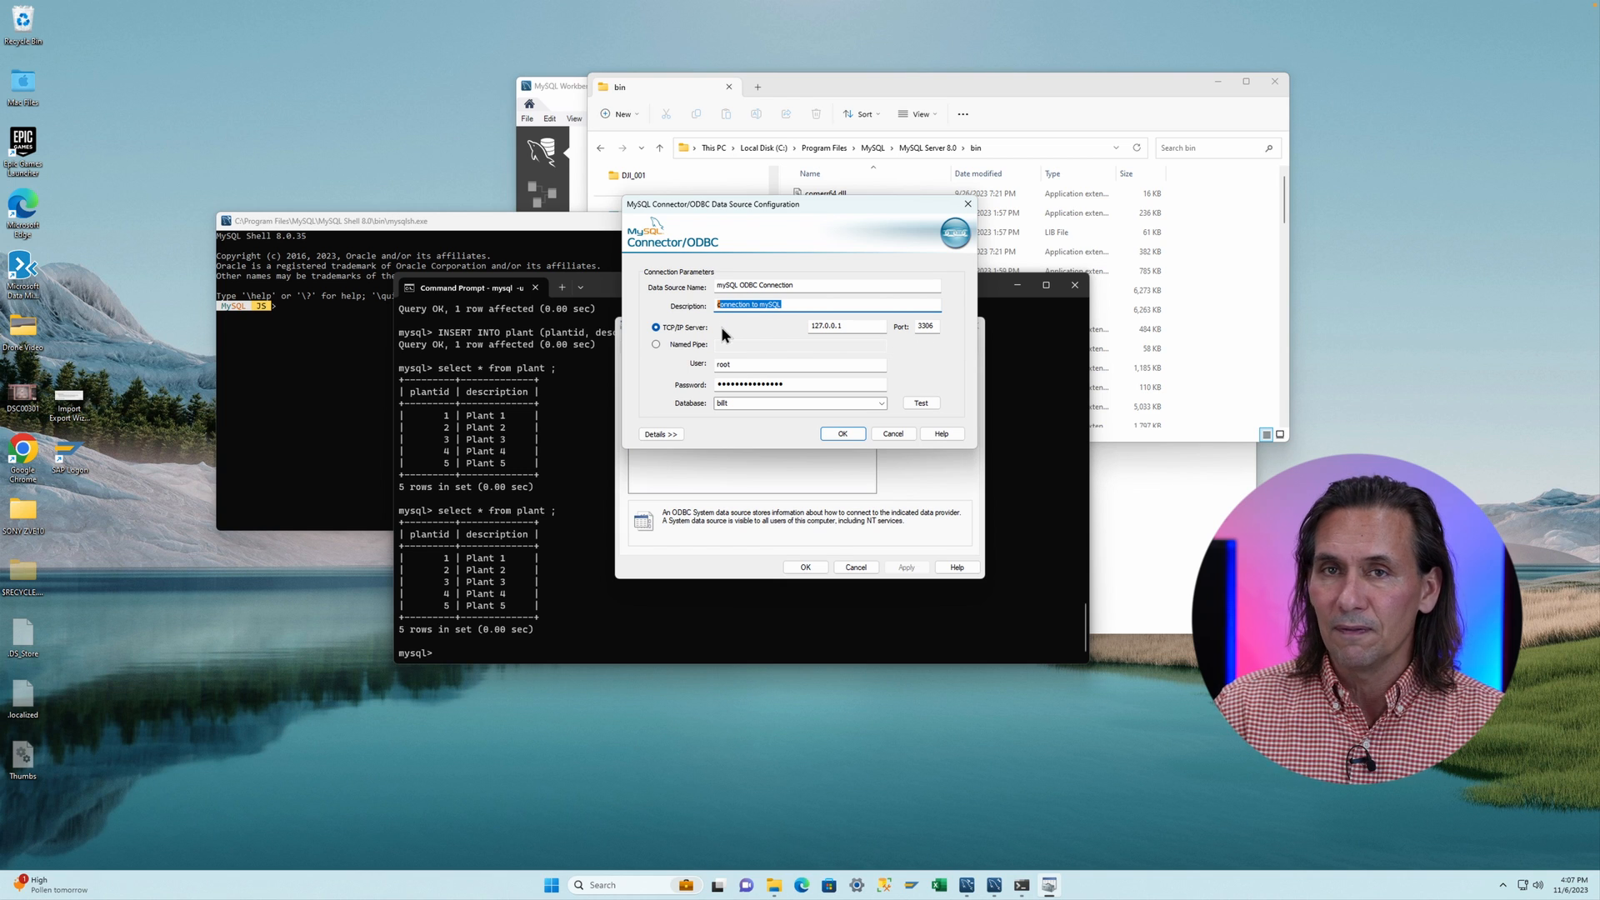
double_click(856, 323)
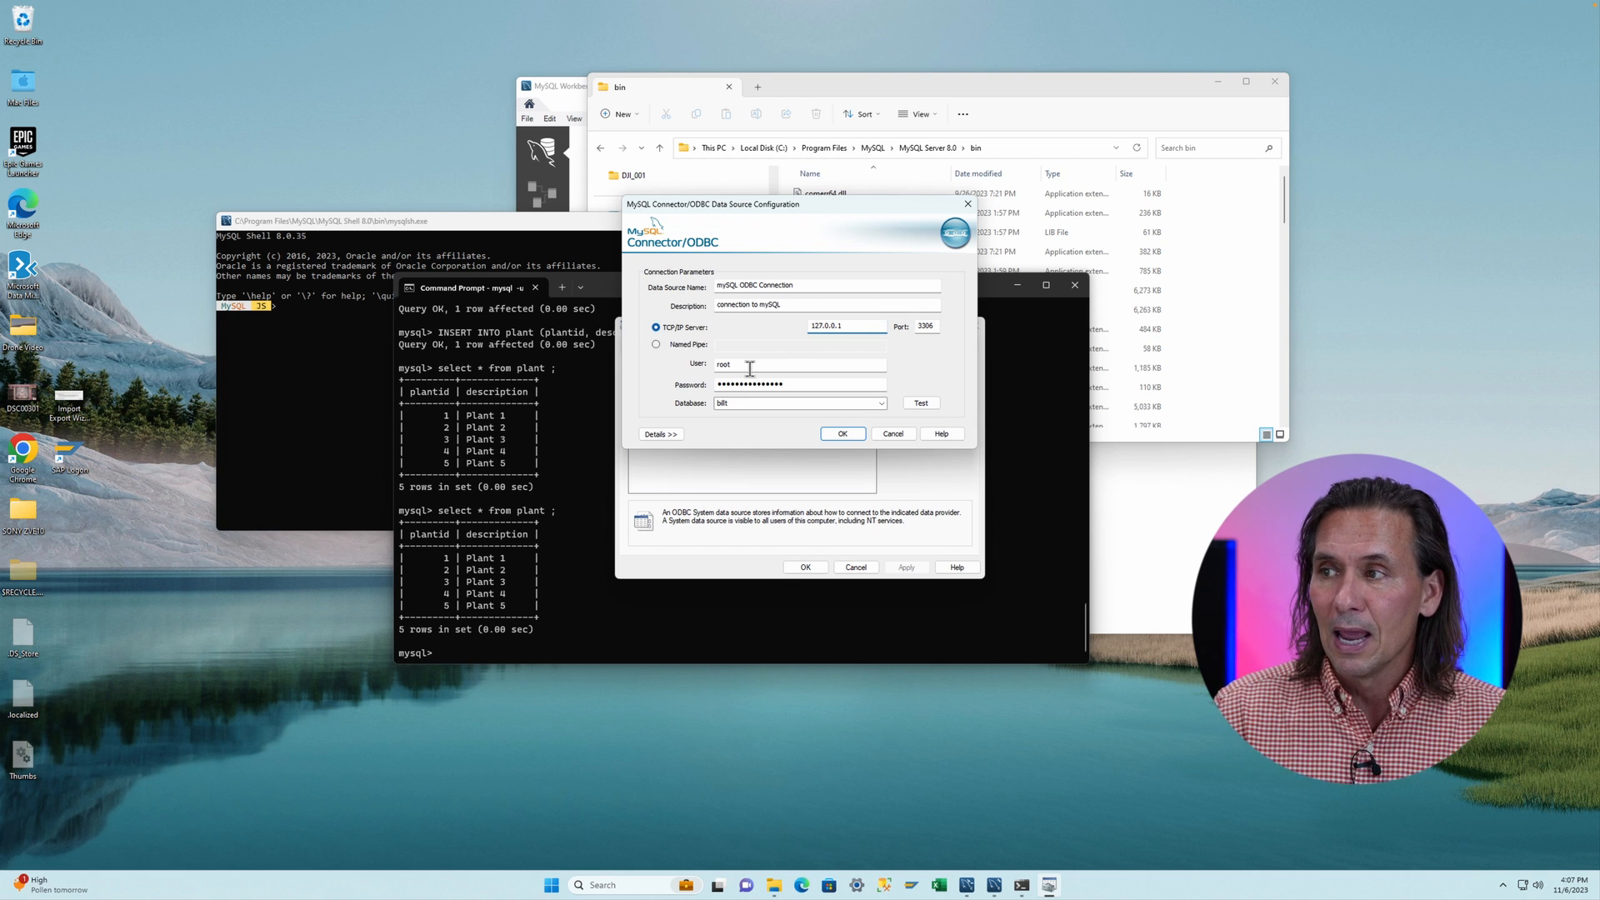
left_click_drag(750, 366, 663, 364)
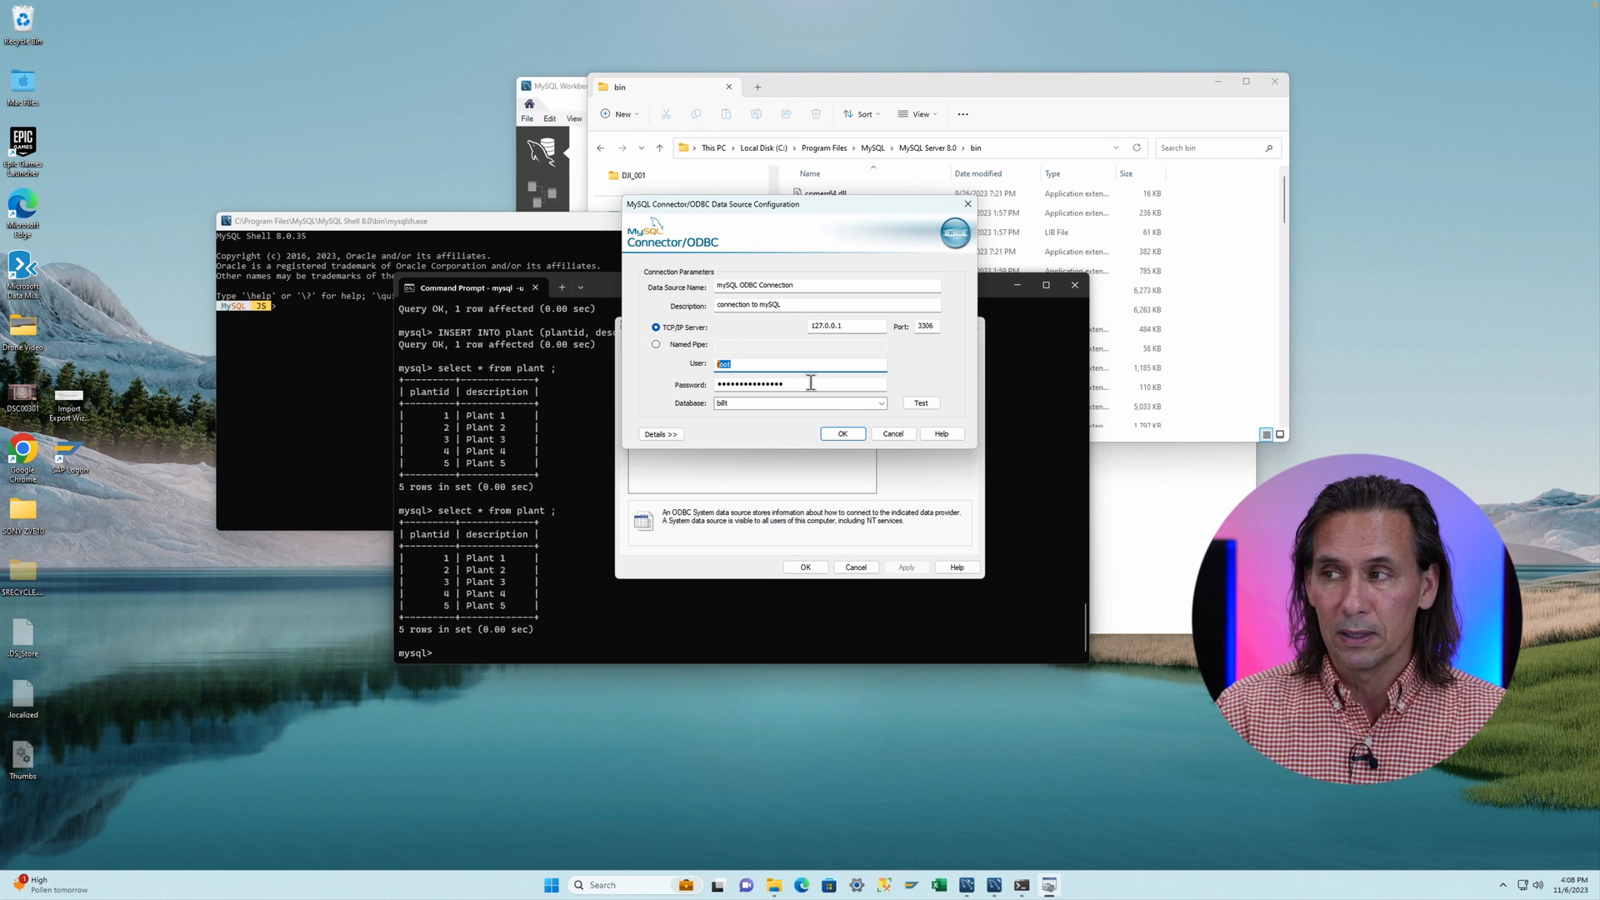
left_click(881, 403)
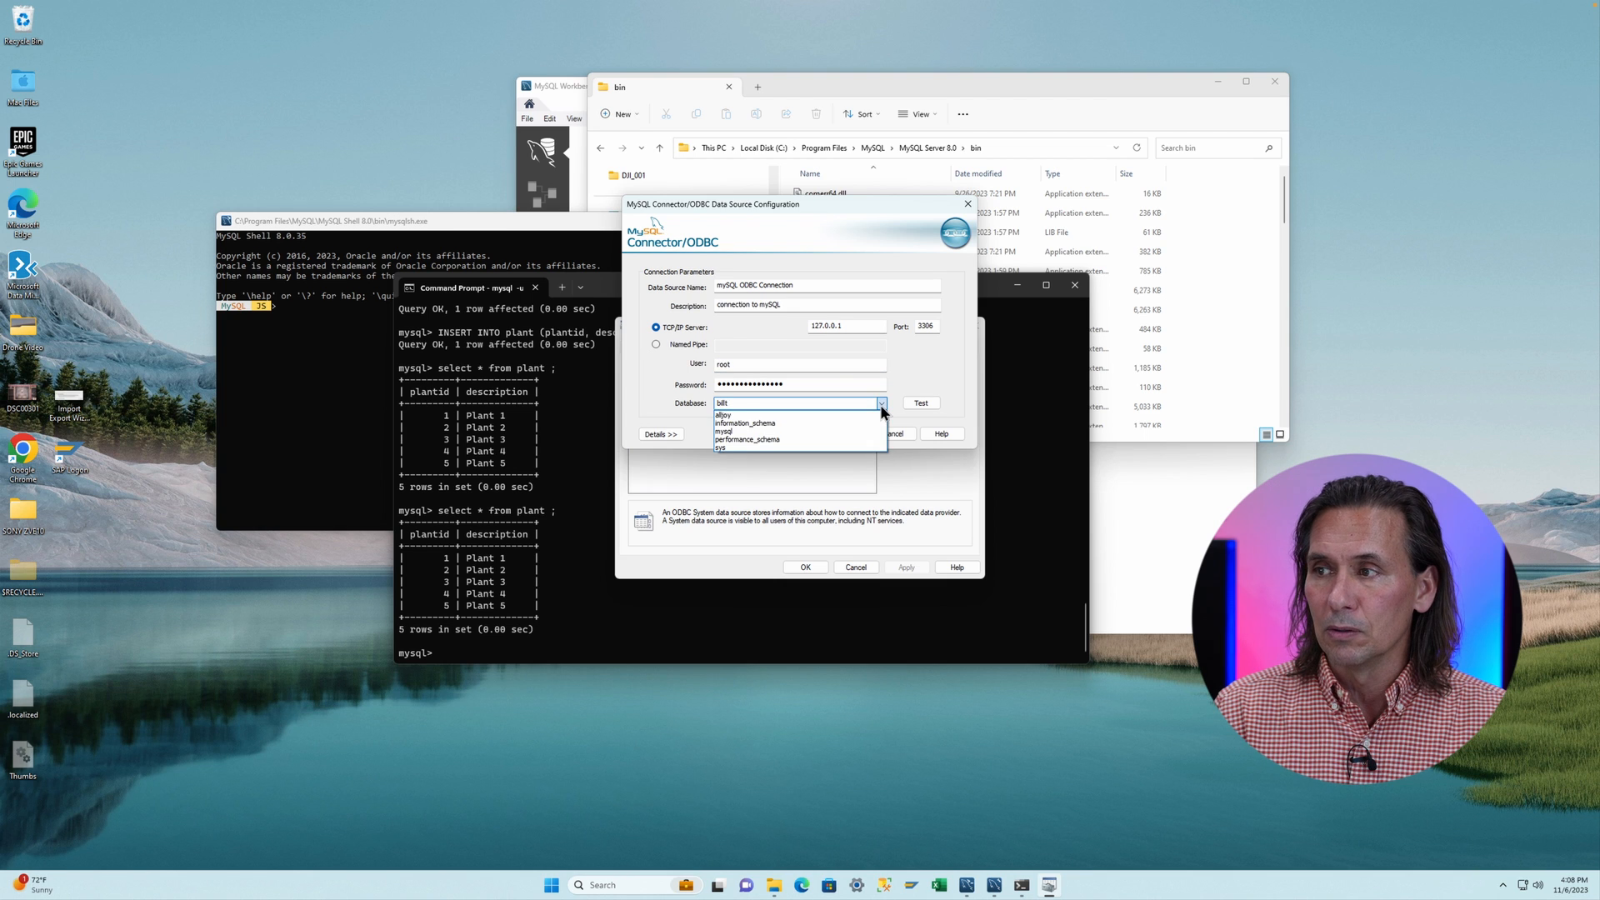
left_click(746, 415)
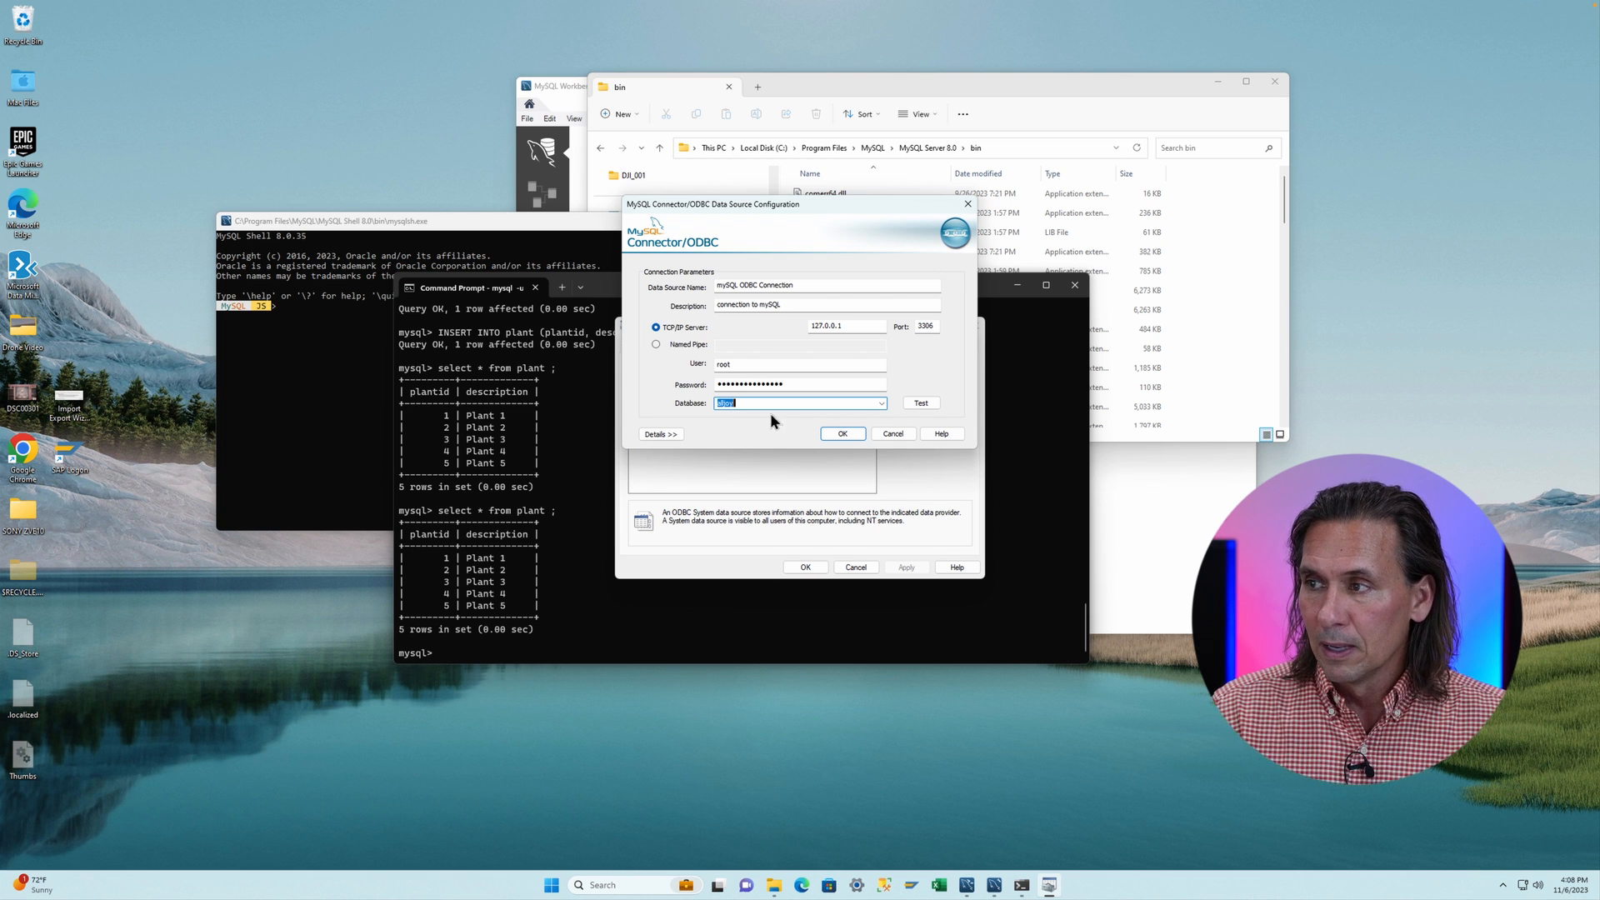
left_click(842, 434)
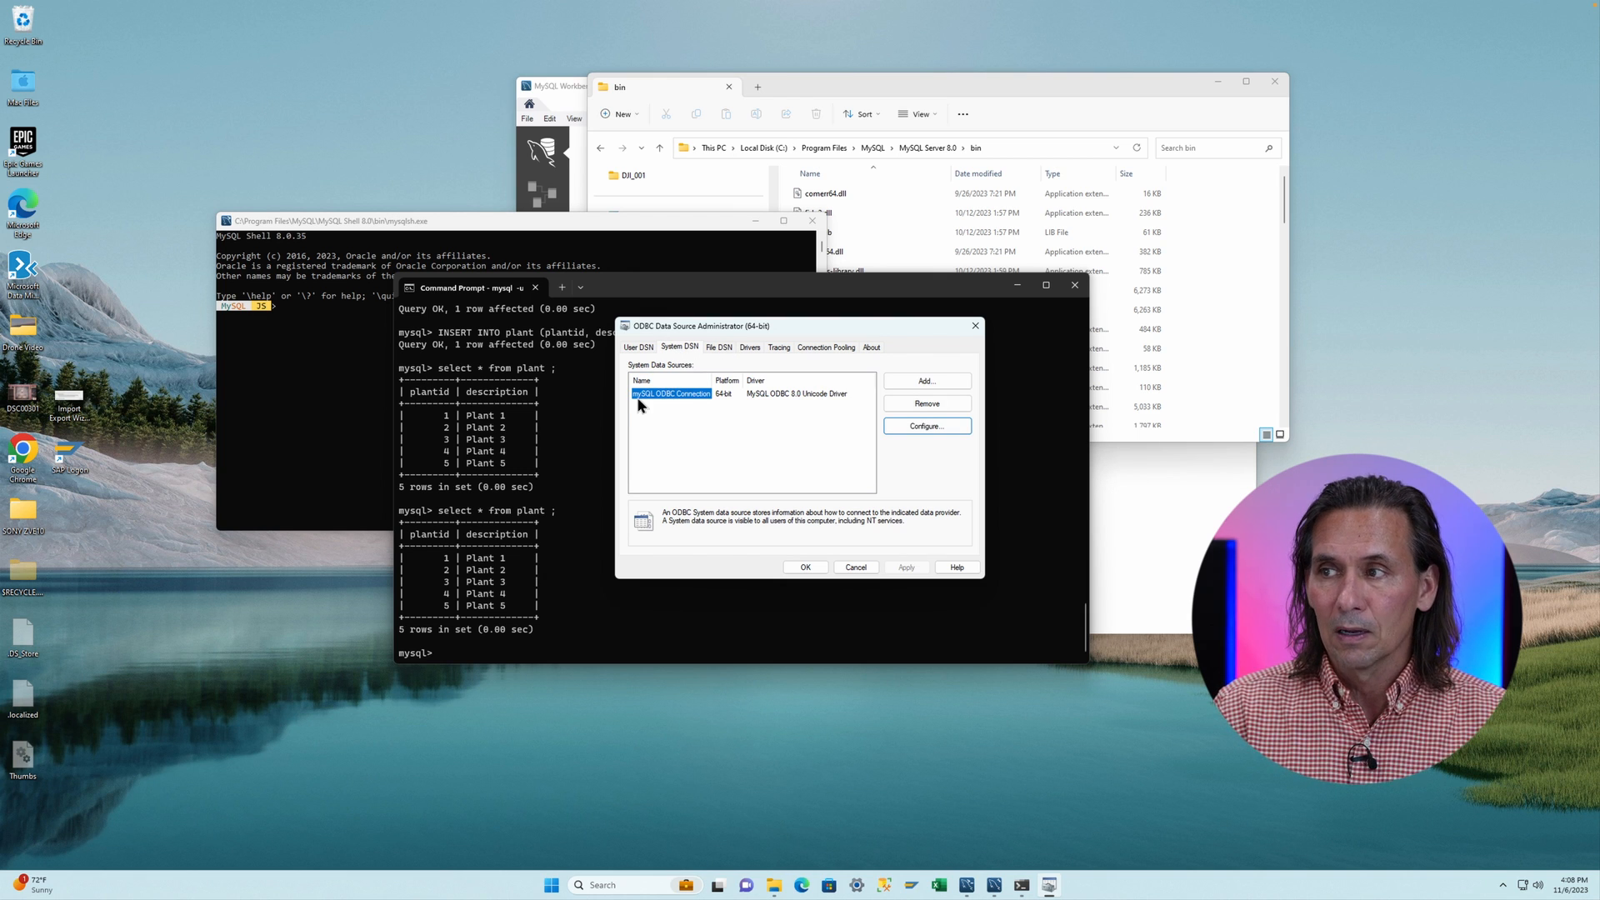
- Copy the mySQL ODBC Connection data source name and close the 64-bit ODBC administrator
double_click(662, 393)
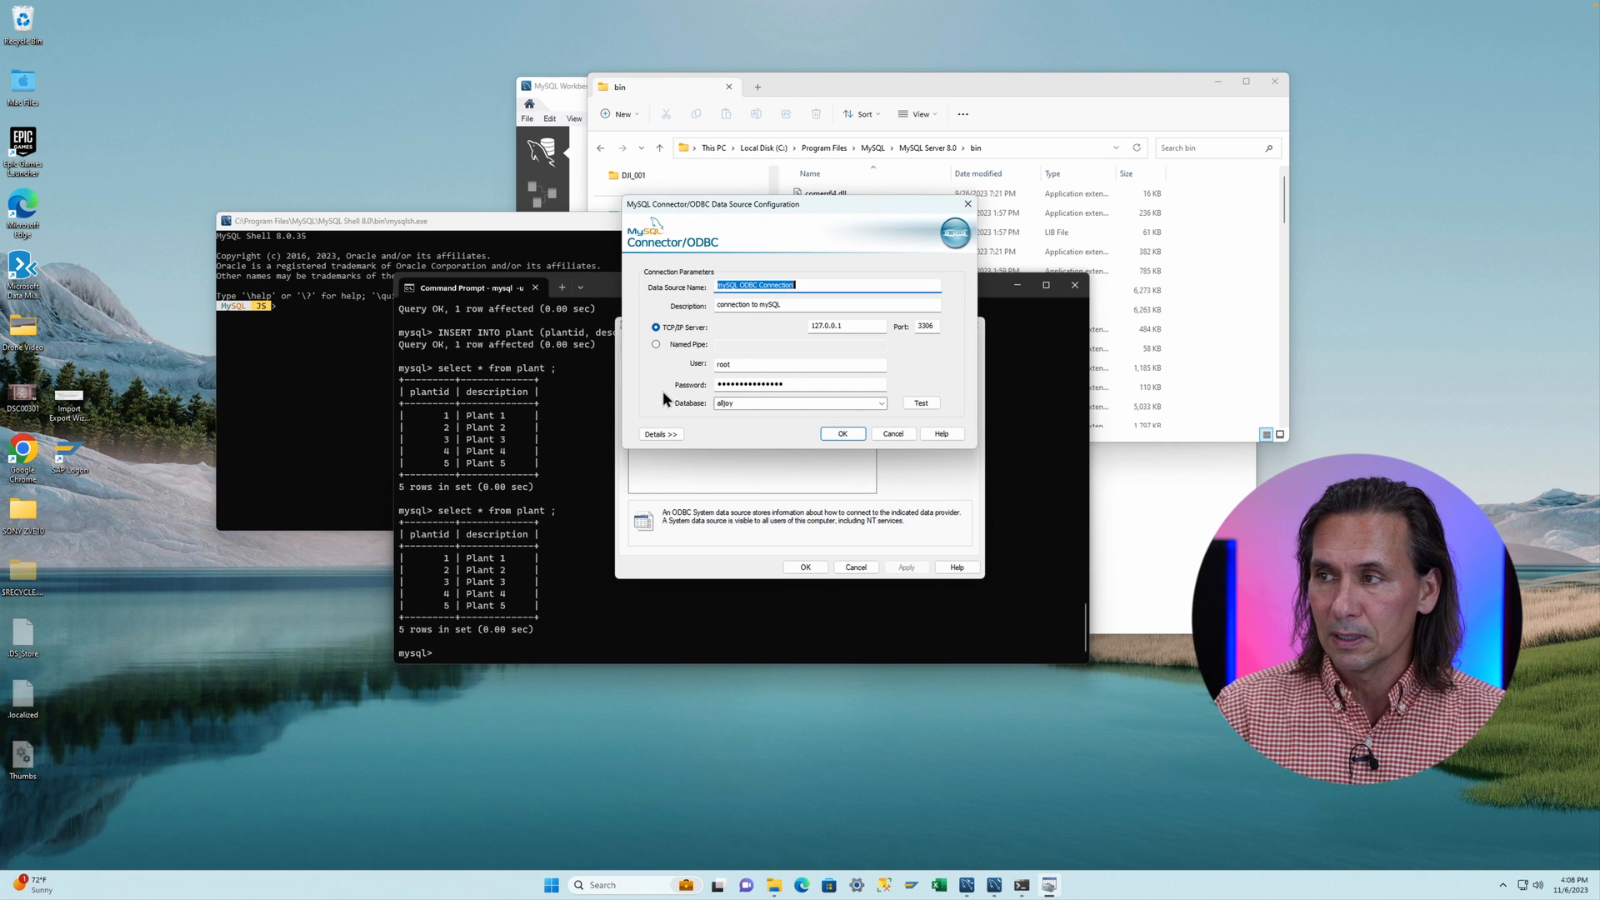
left_click_drag(798, 286, 675, 284)
key("ctrl+c")
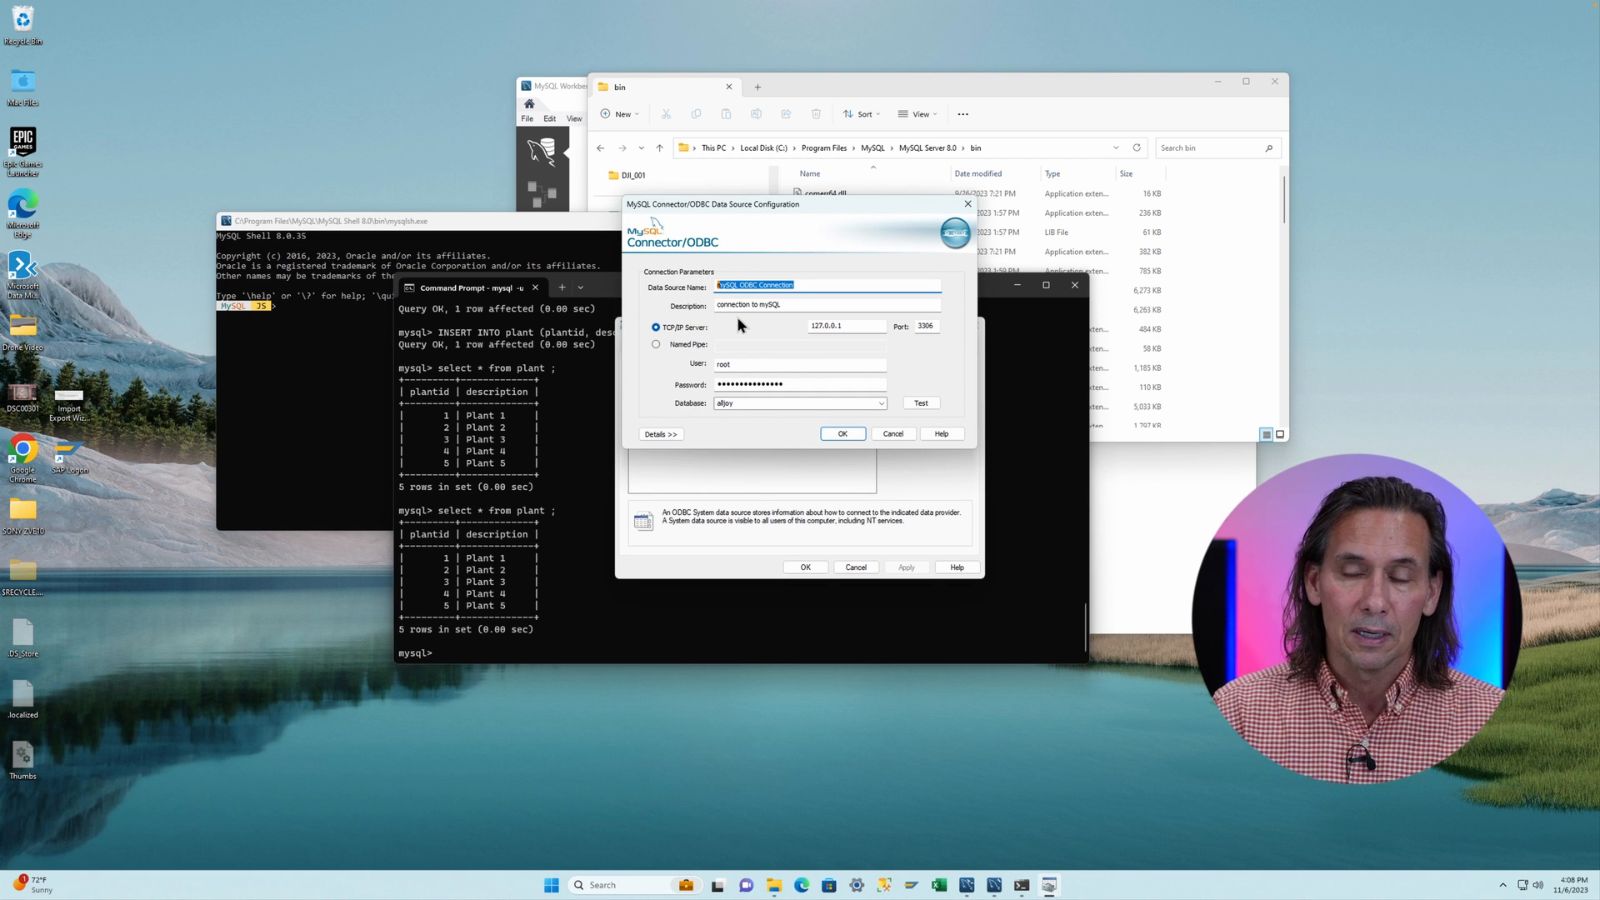
left_click(840, 431)
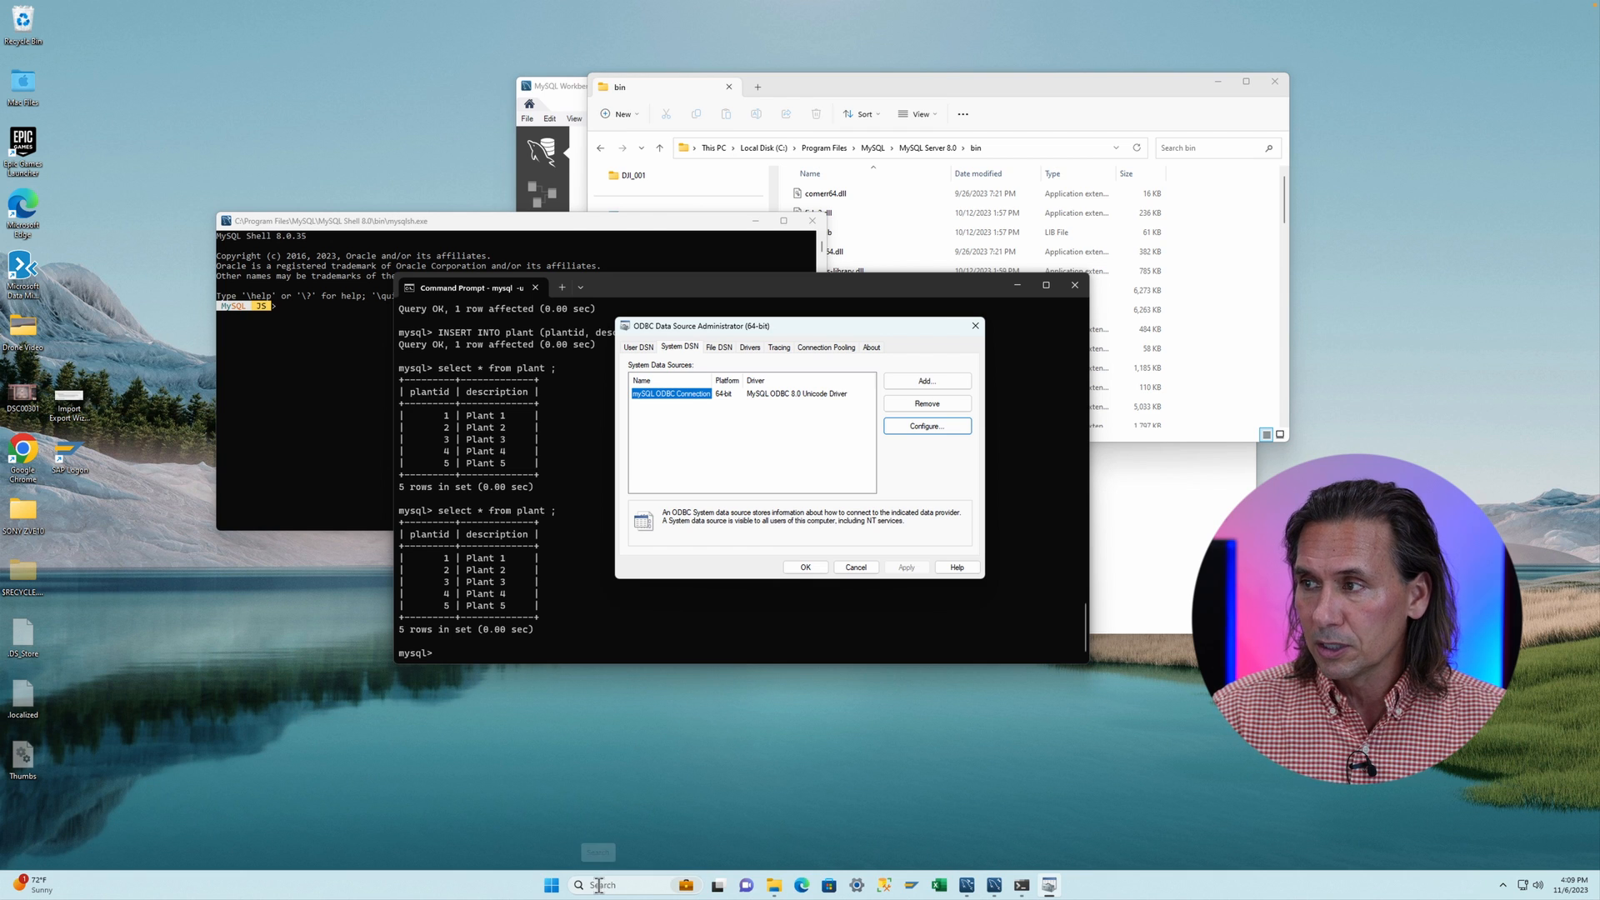
left_click(810, 569)
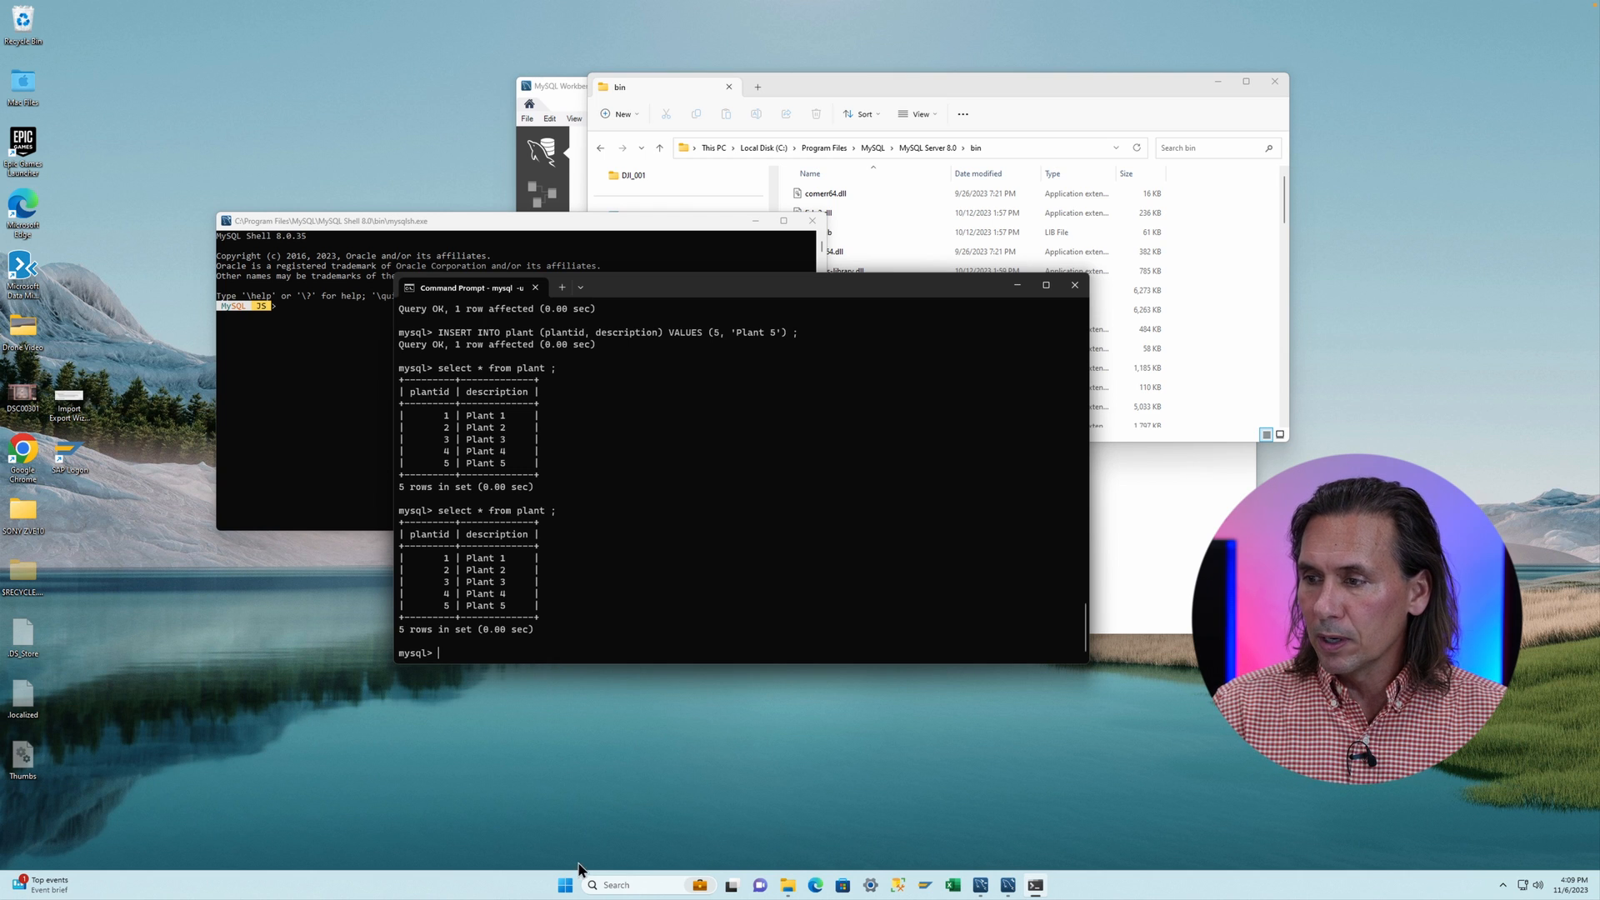
- Launch SQL Server 2022 Import and Export Data (64-bit) and move past the welcome page
left_click(605, 885)
type("import")
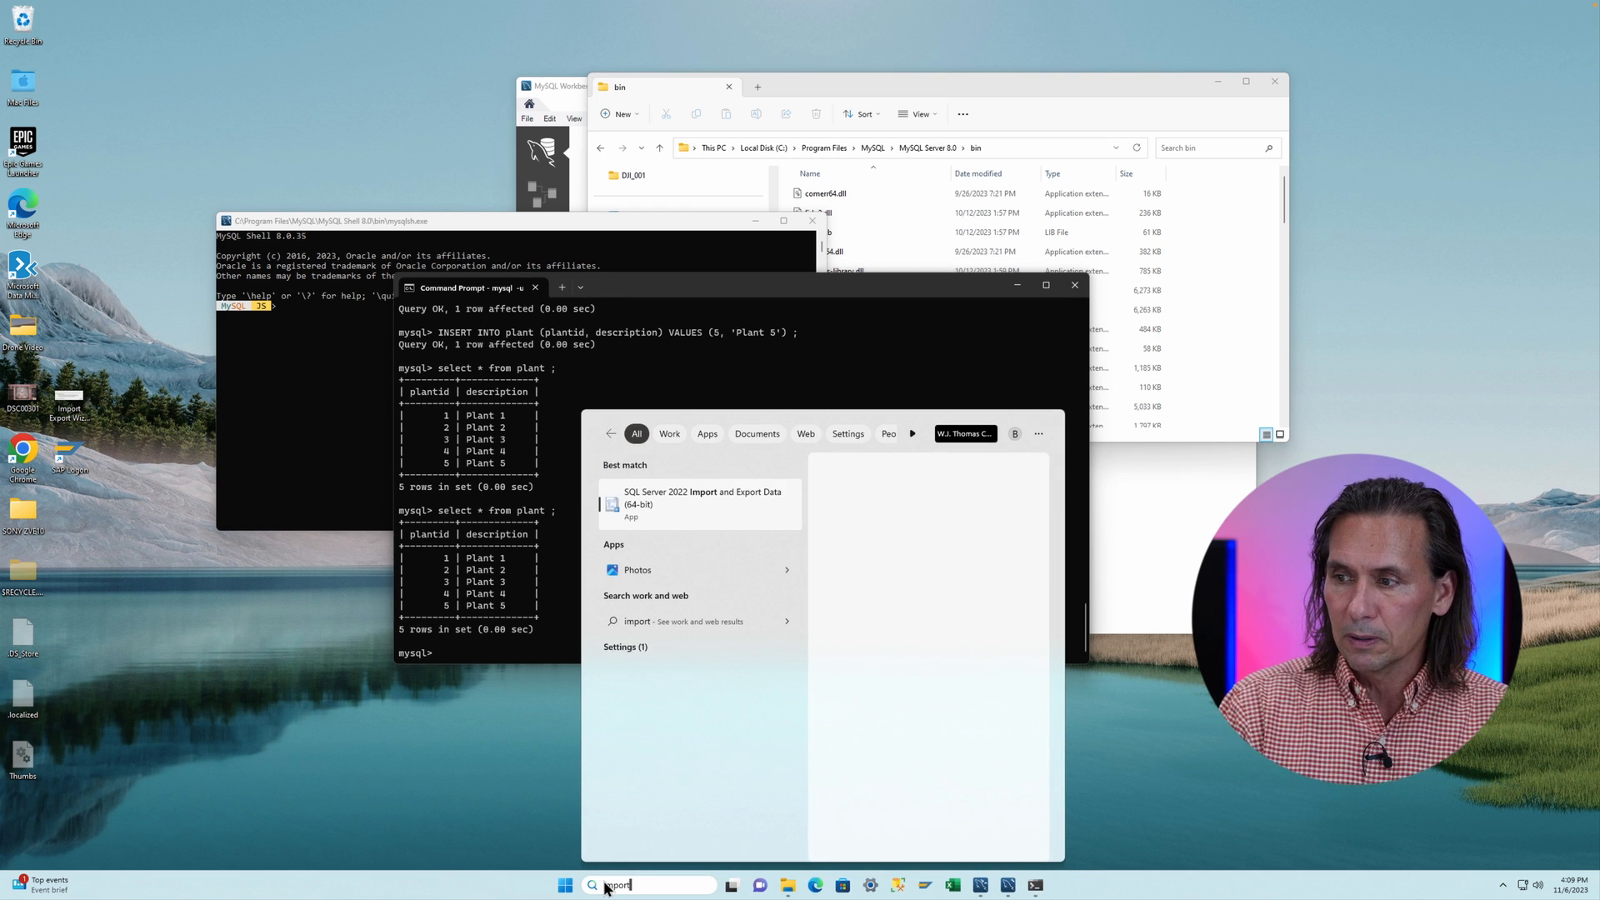
left_click(698, 493)
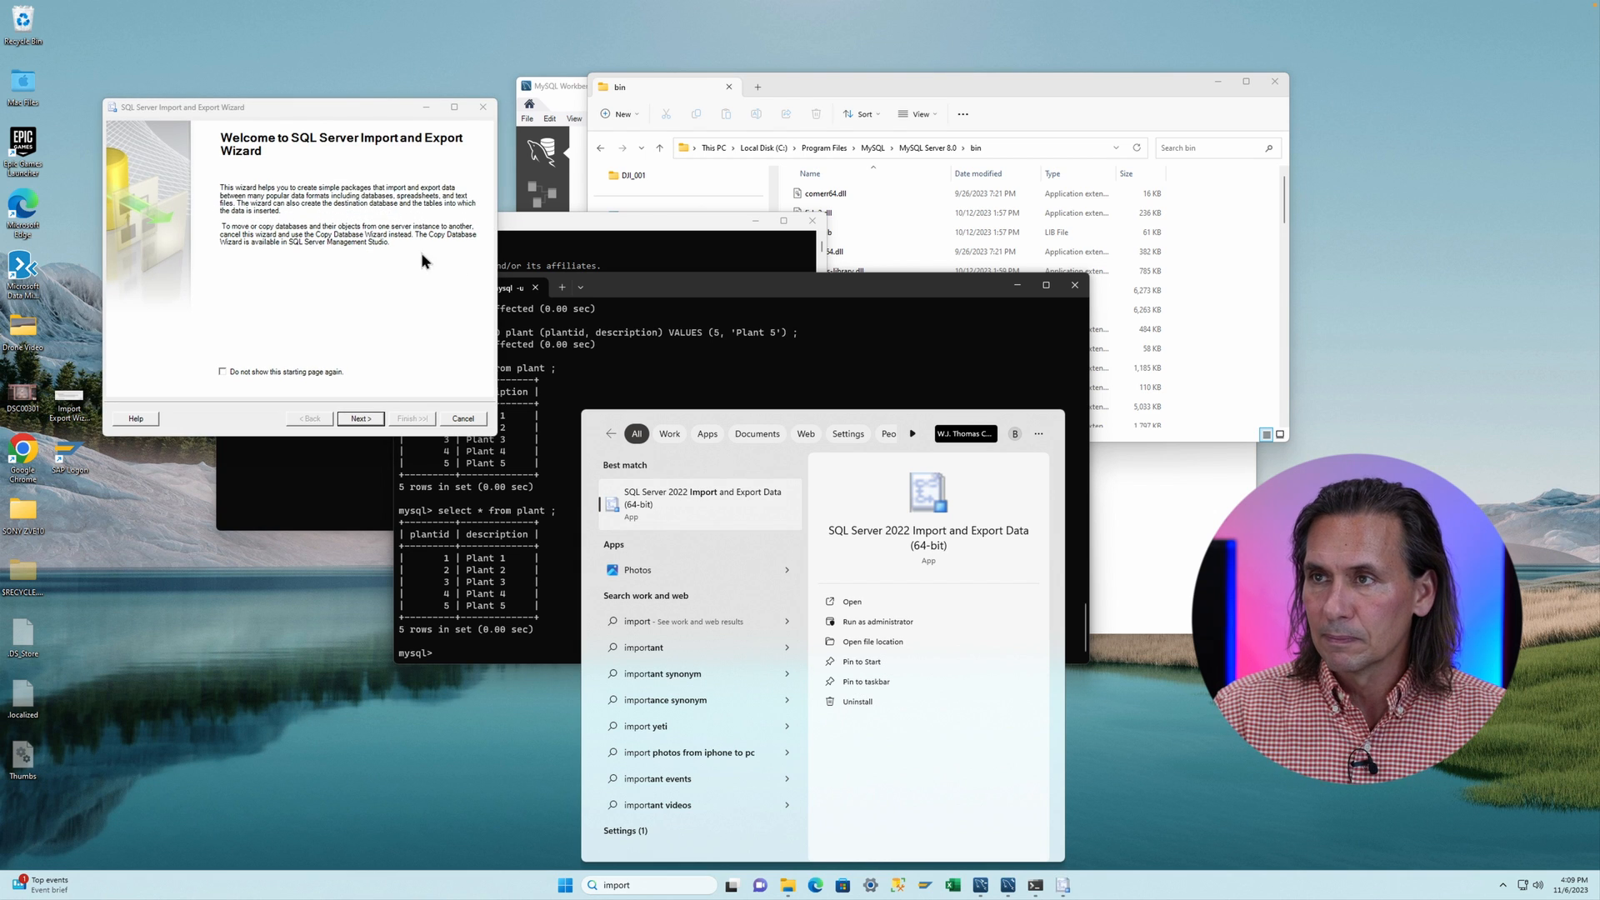
left_click_drag(375, 108, 736, 282)
left_click(721, 586)
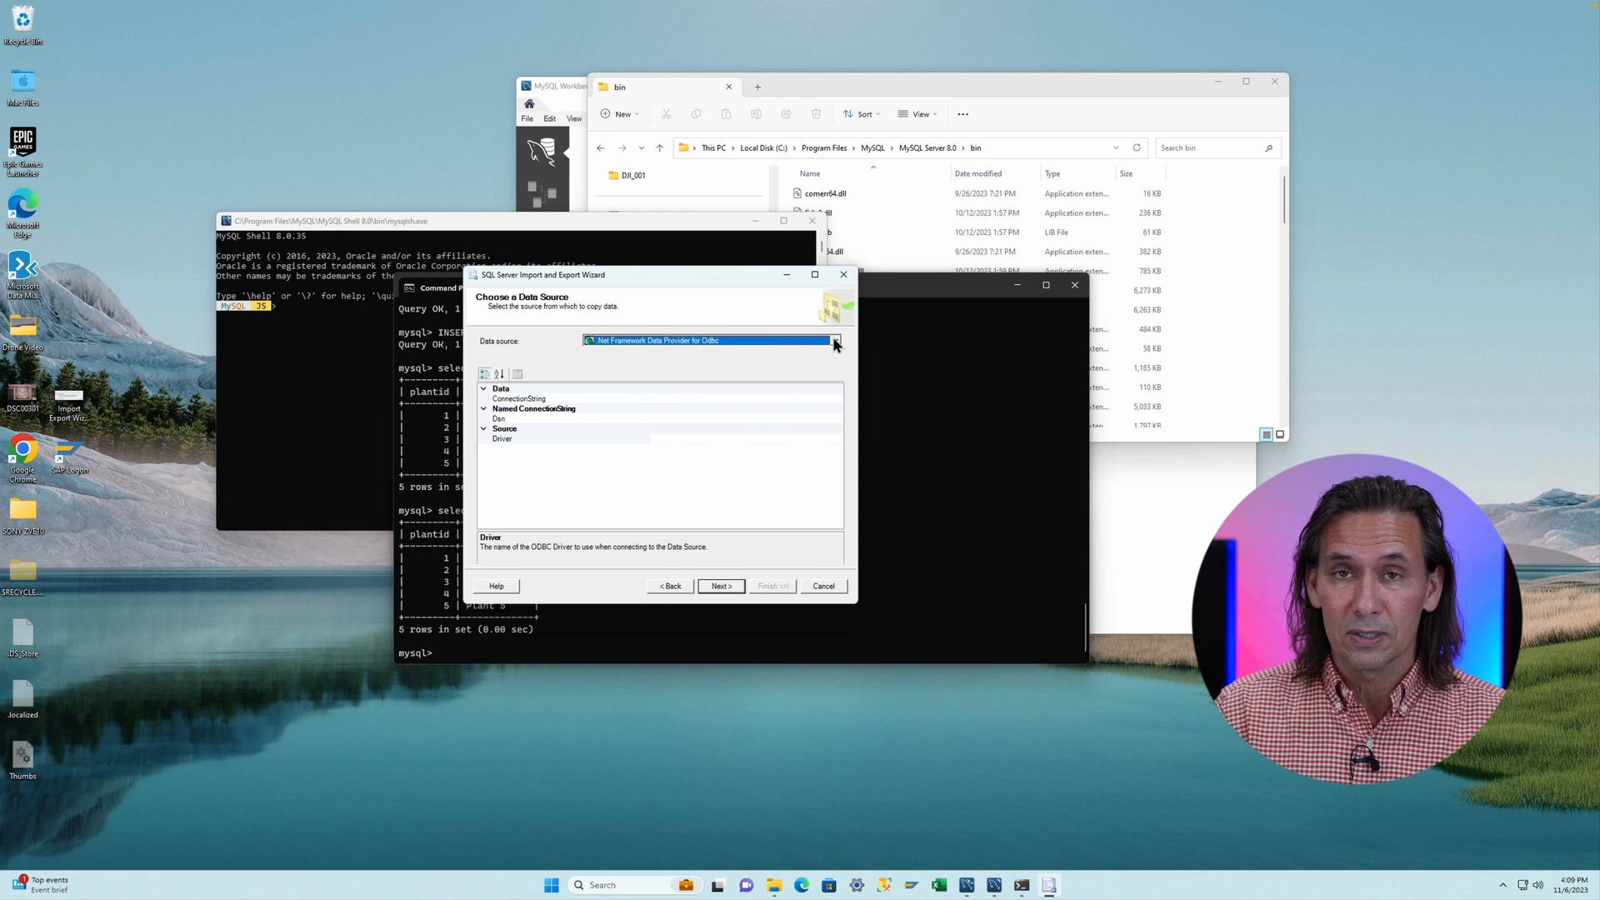
- Set the ODBC source's Dsn to mySQL ODBC Connection and continue to the destination page
left_click(504, 420)
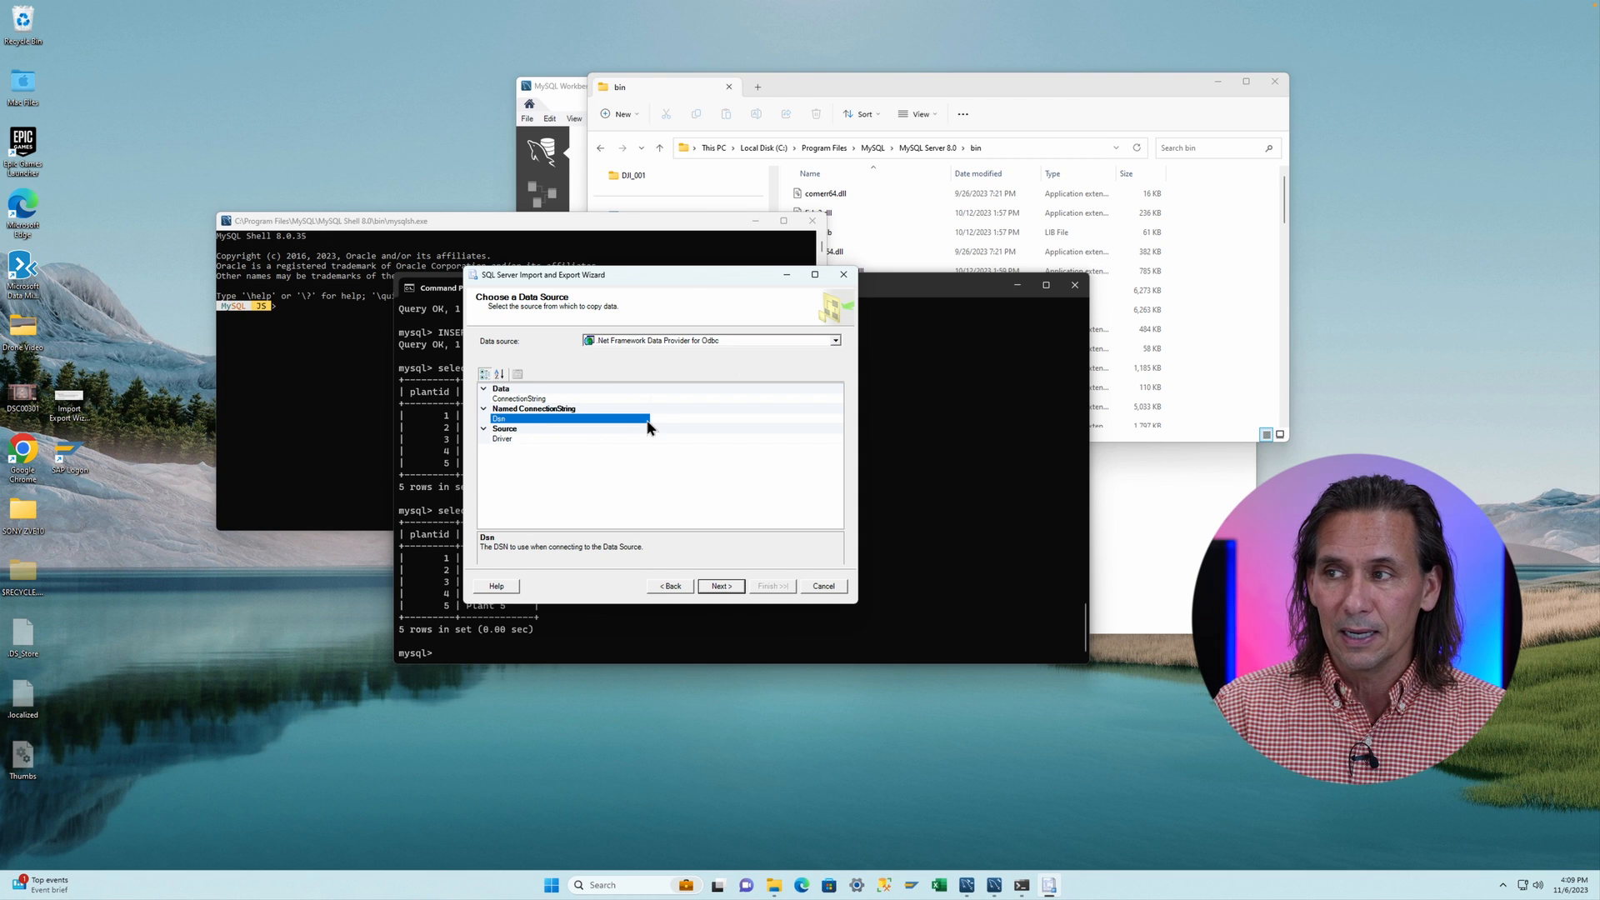
key("ctrl+v")
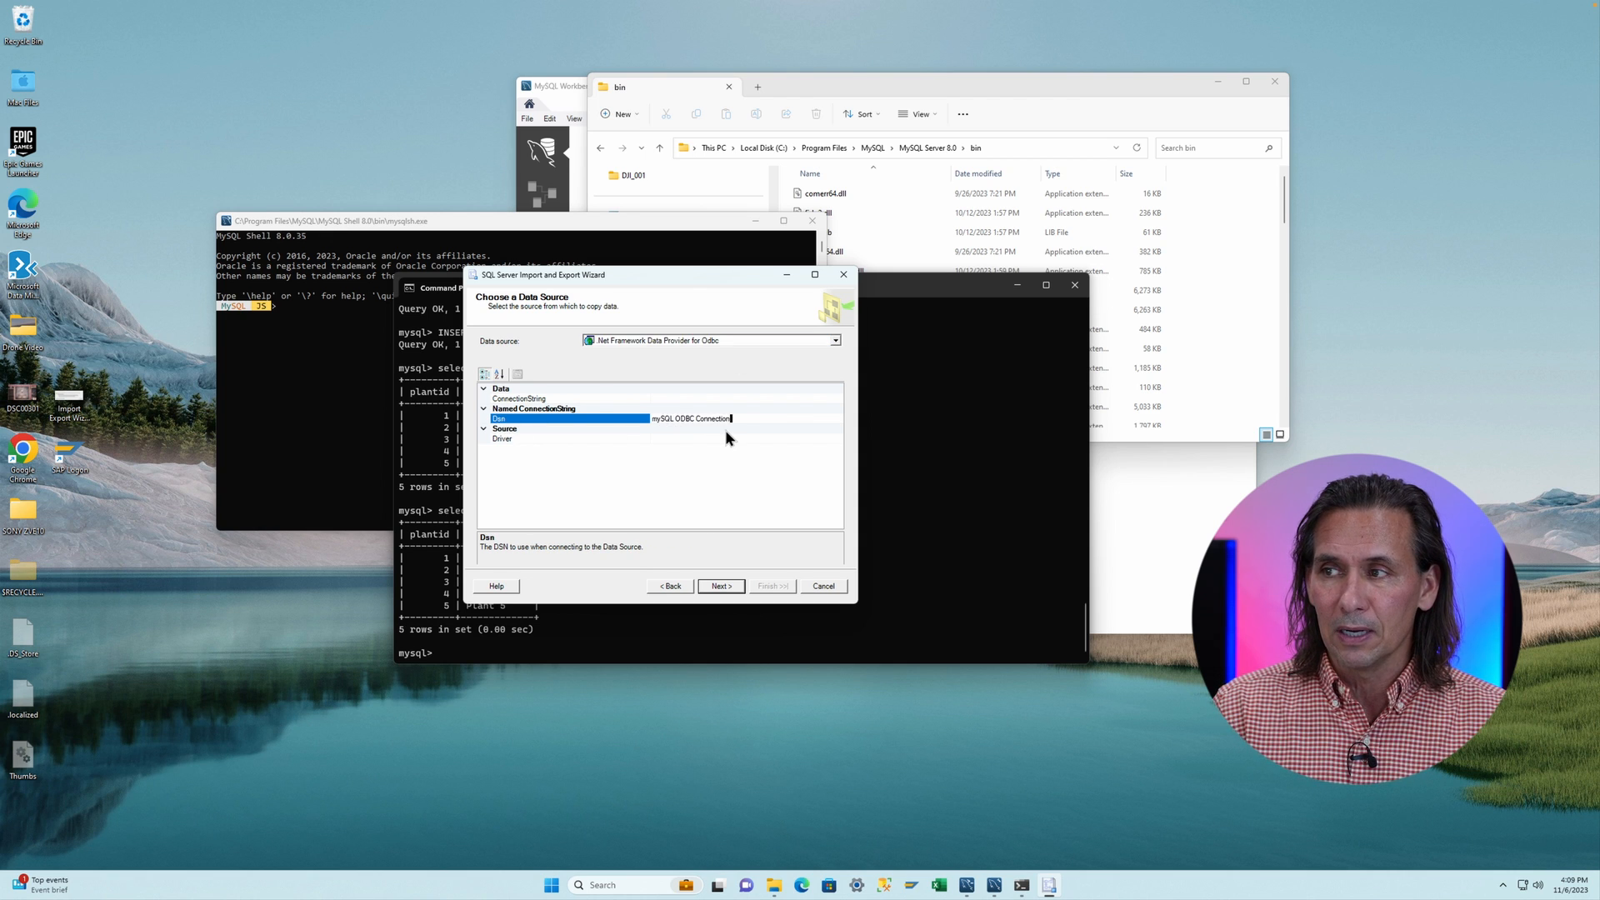
key("Return")
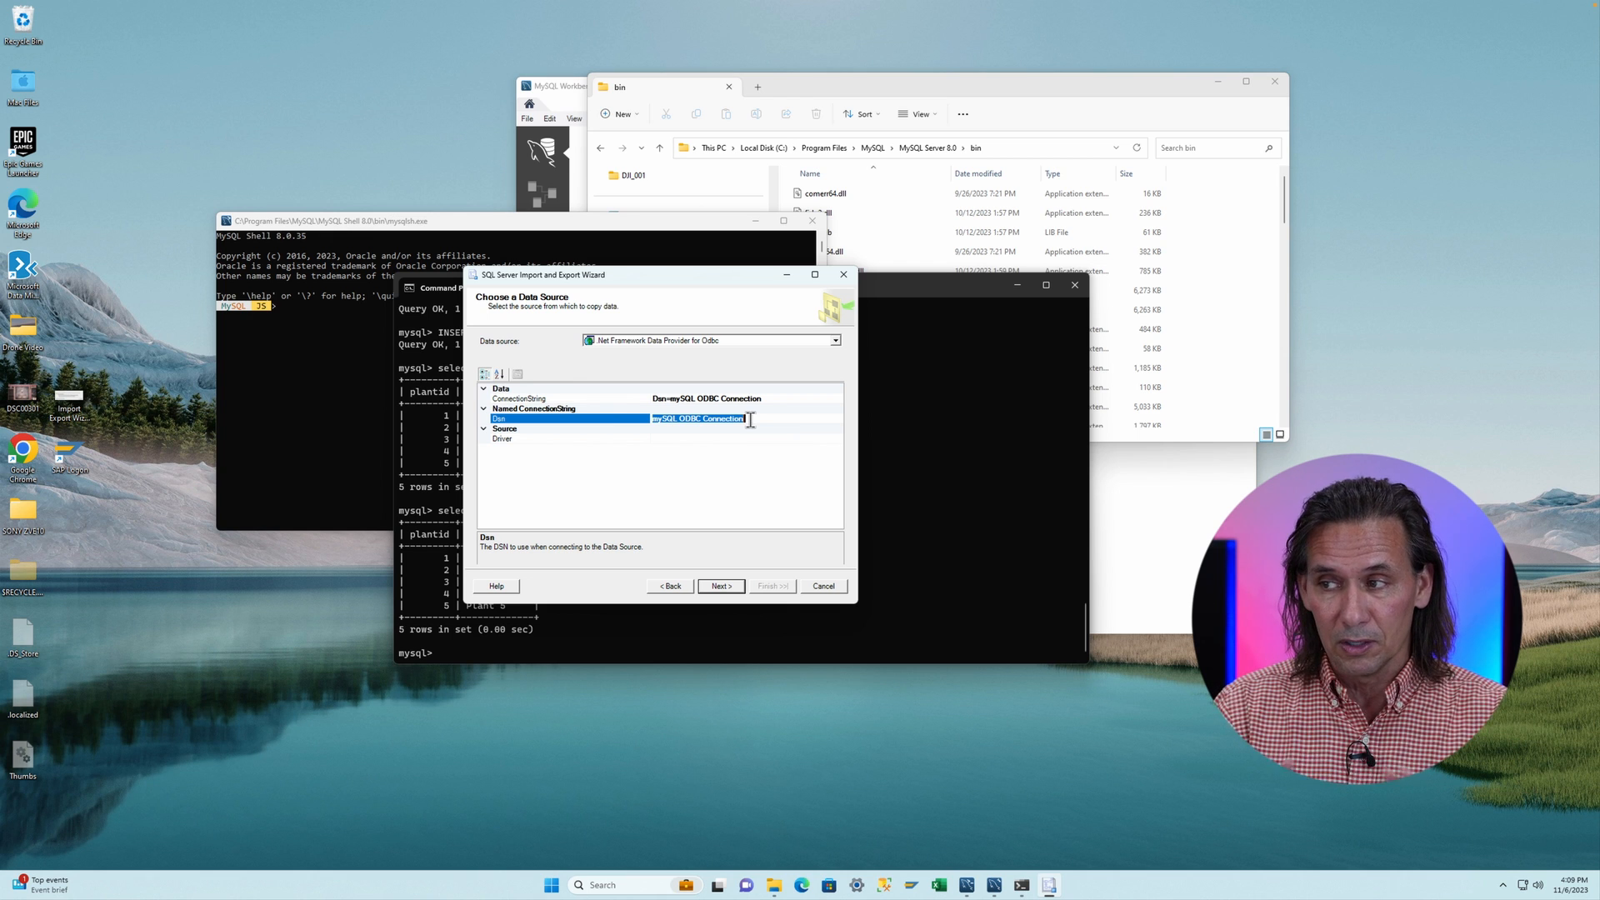
left_click(715, 588)
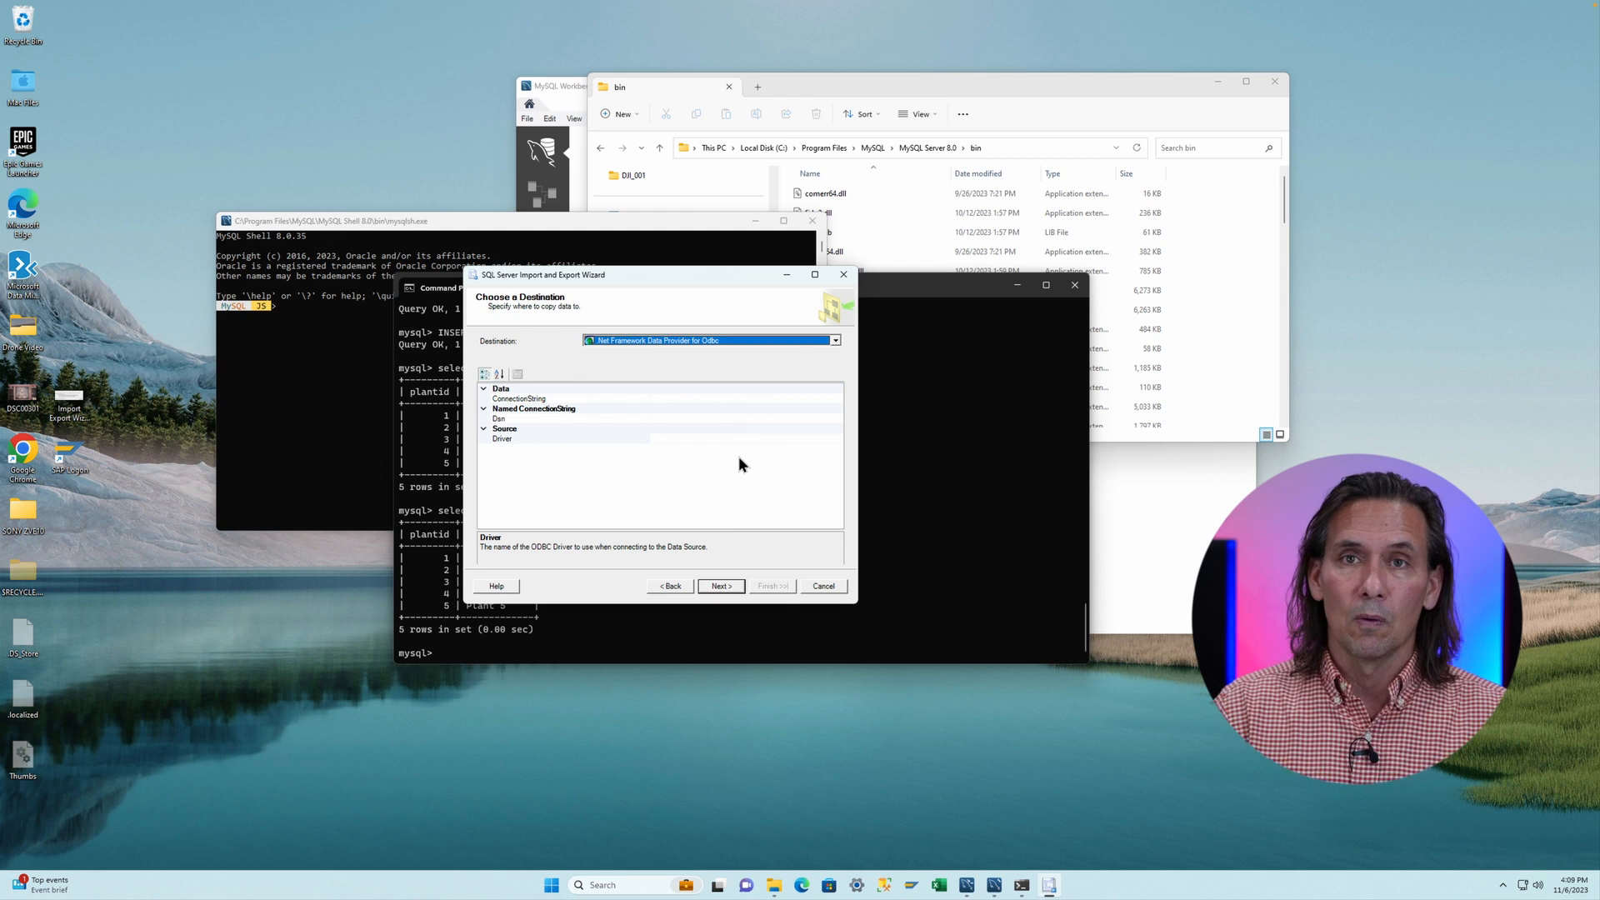
- Choose Microsoft OLE DB Provider for SQL Server as destination with database AdventureWorksLT2016, then continue
left_click(747, 343)
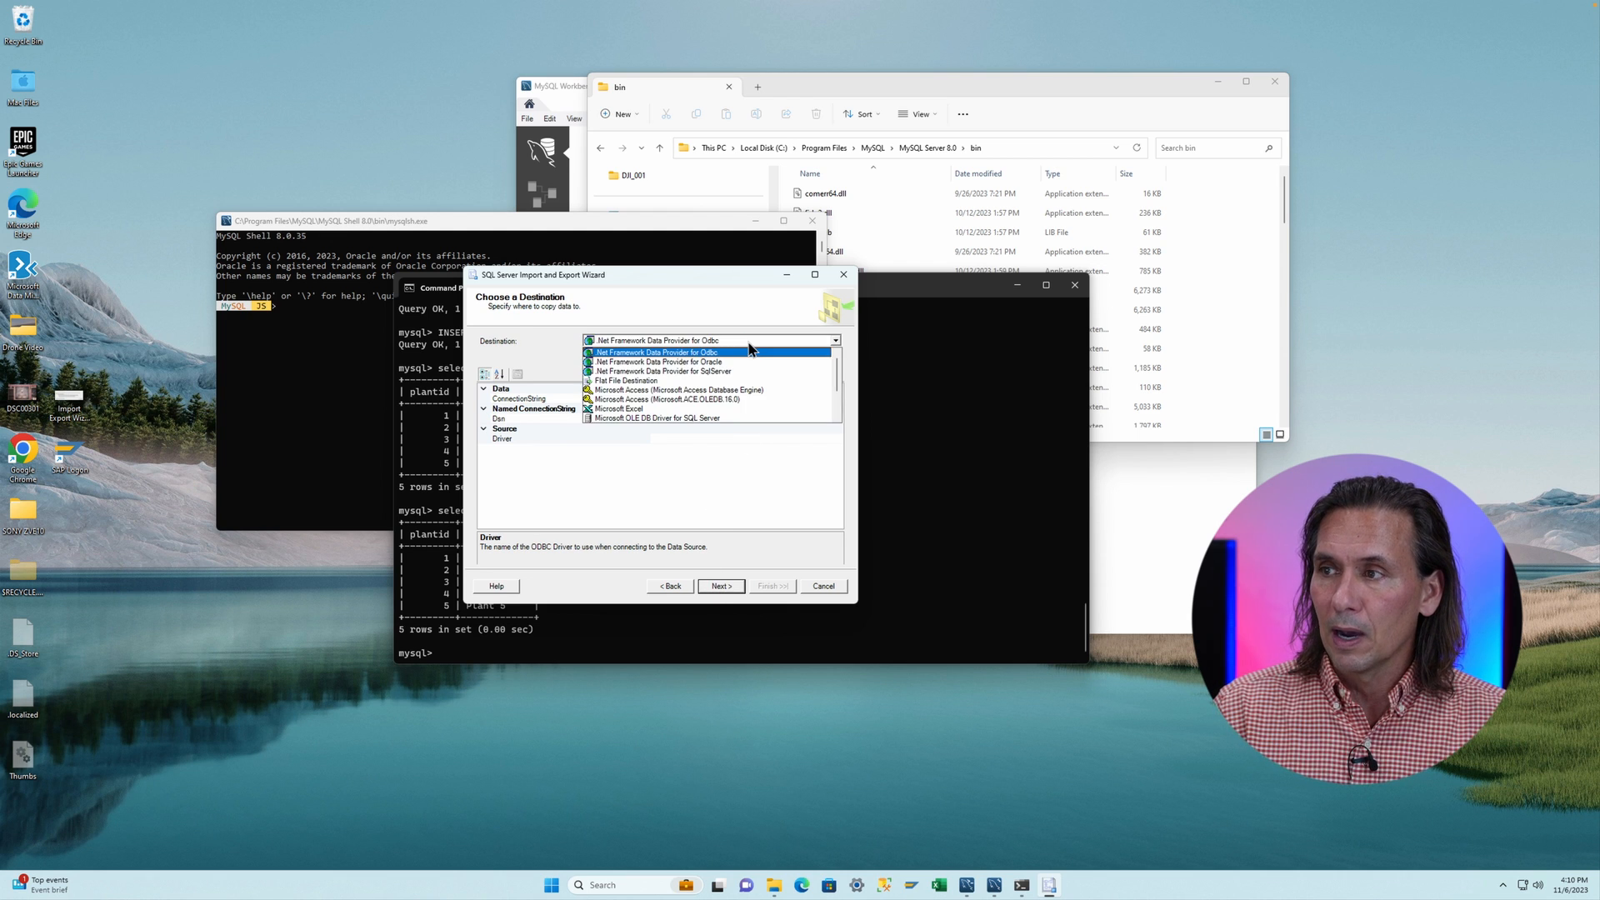
scroll(748, 364, "down", 5)
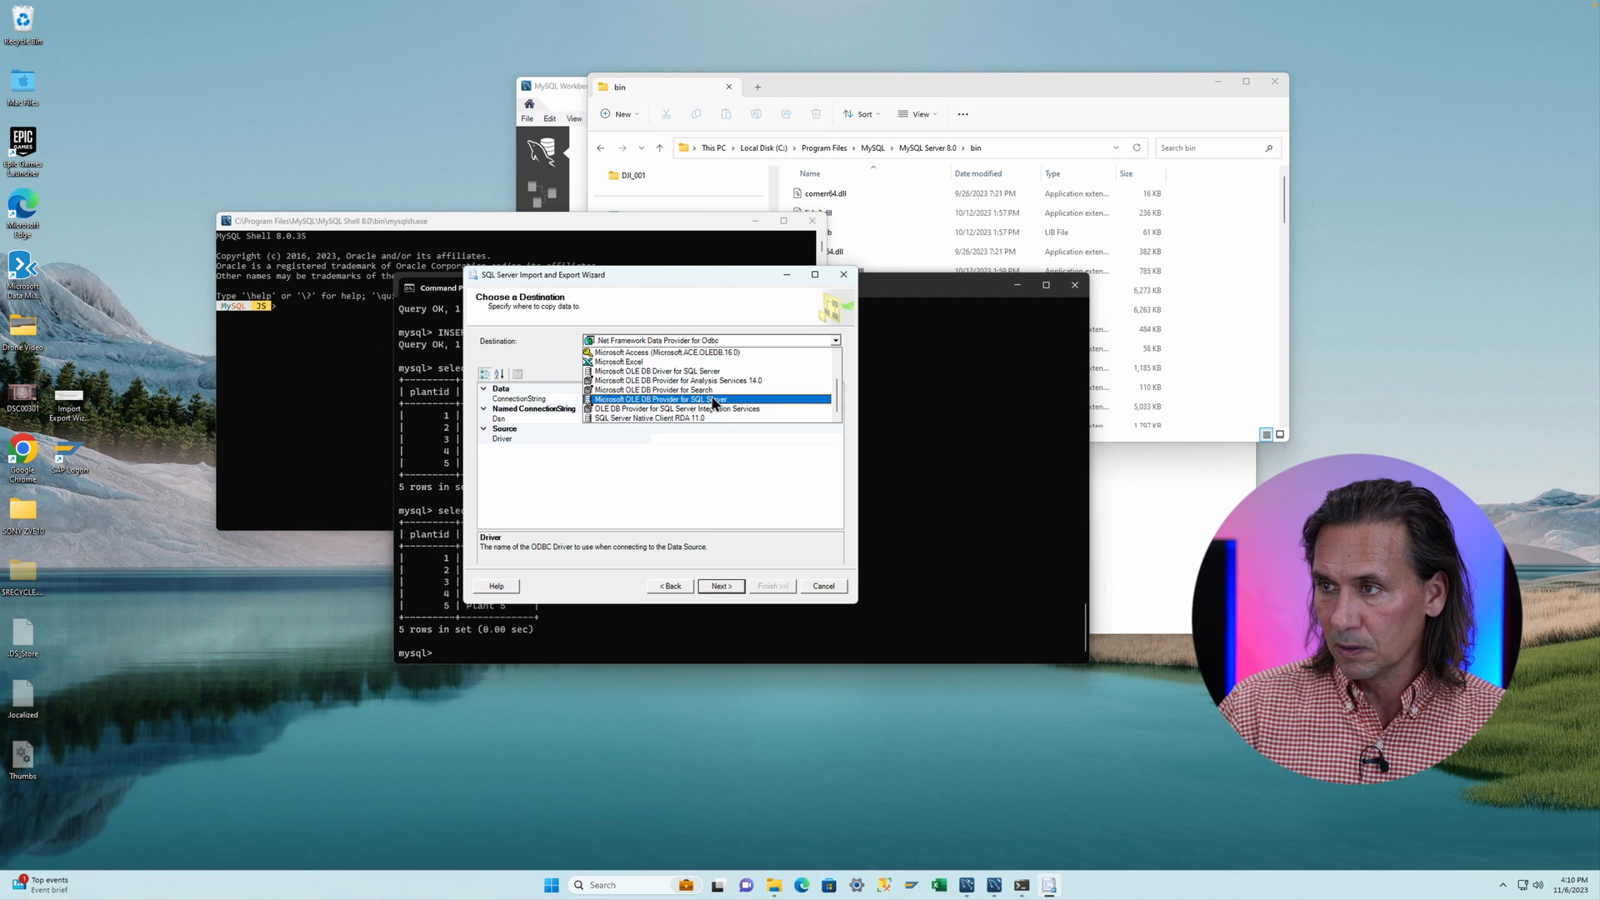
left_click(714, 400)
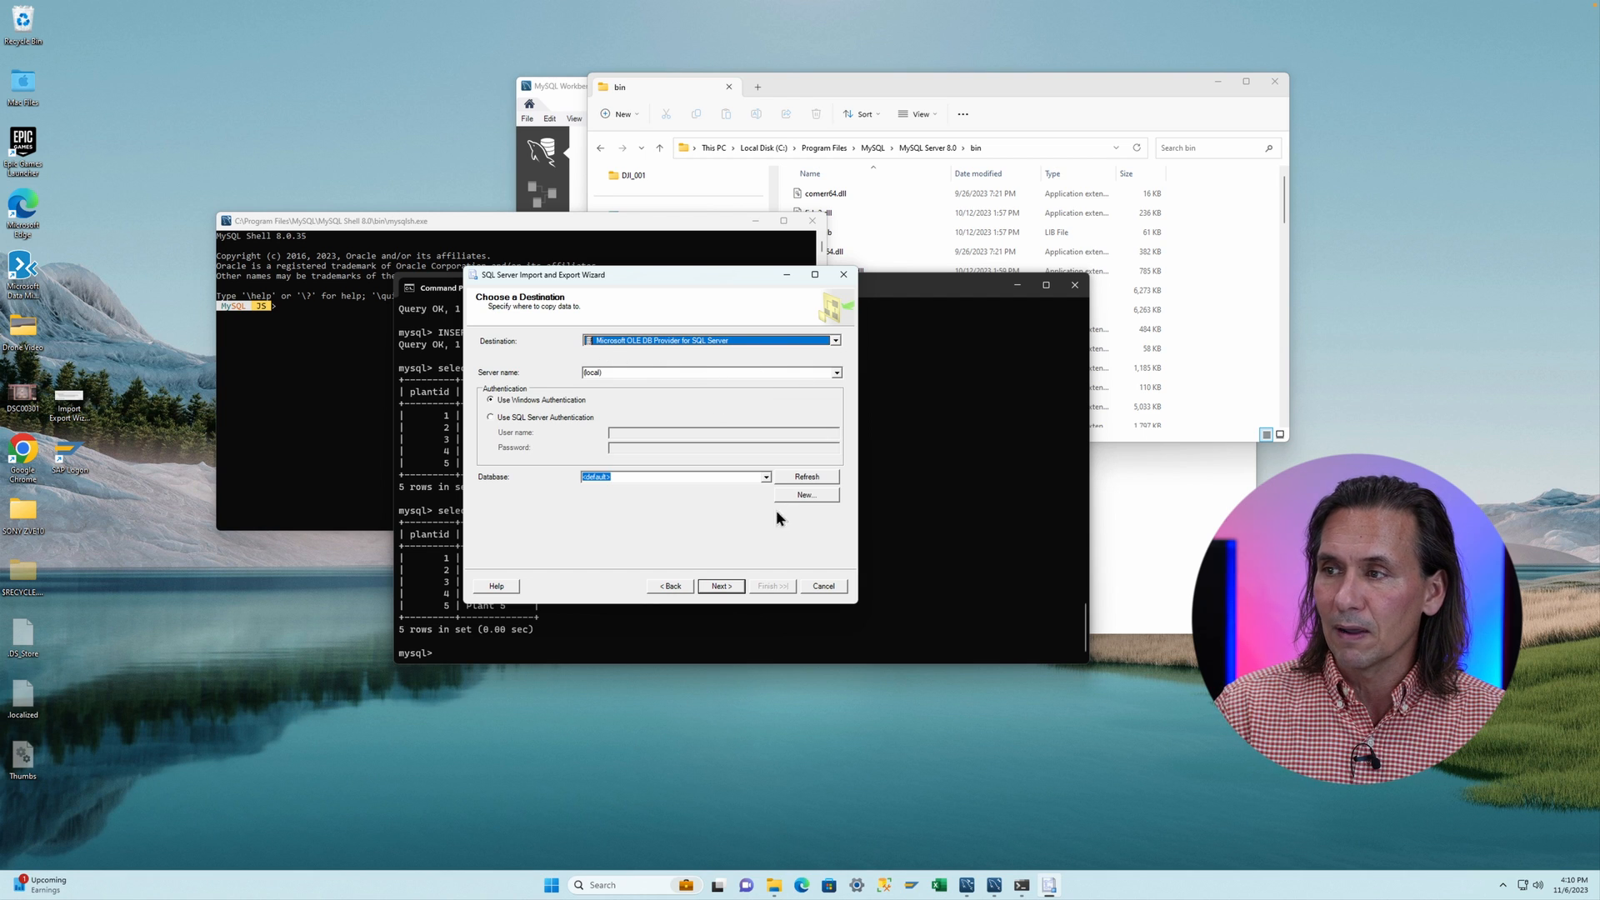
left_click(766, 477)
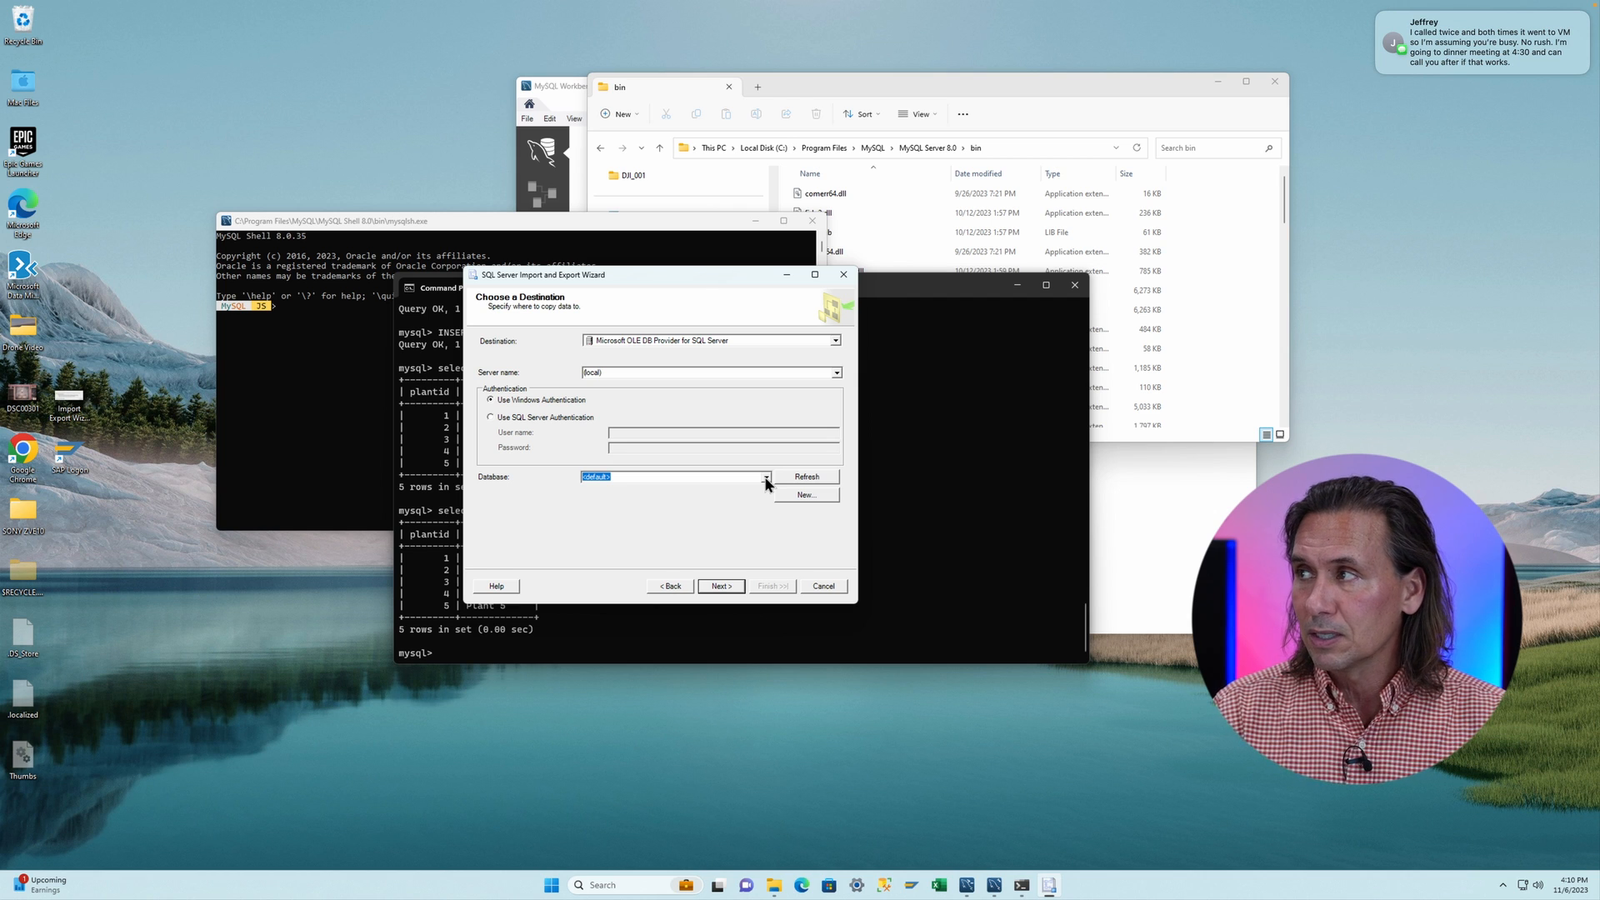
left_click(765, 478)
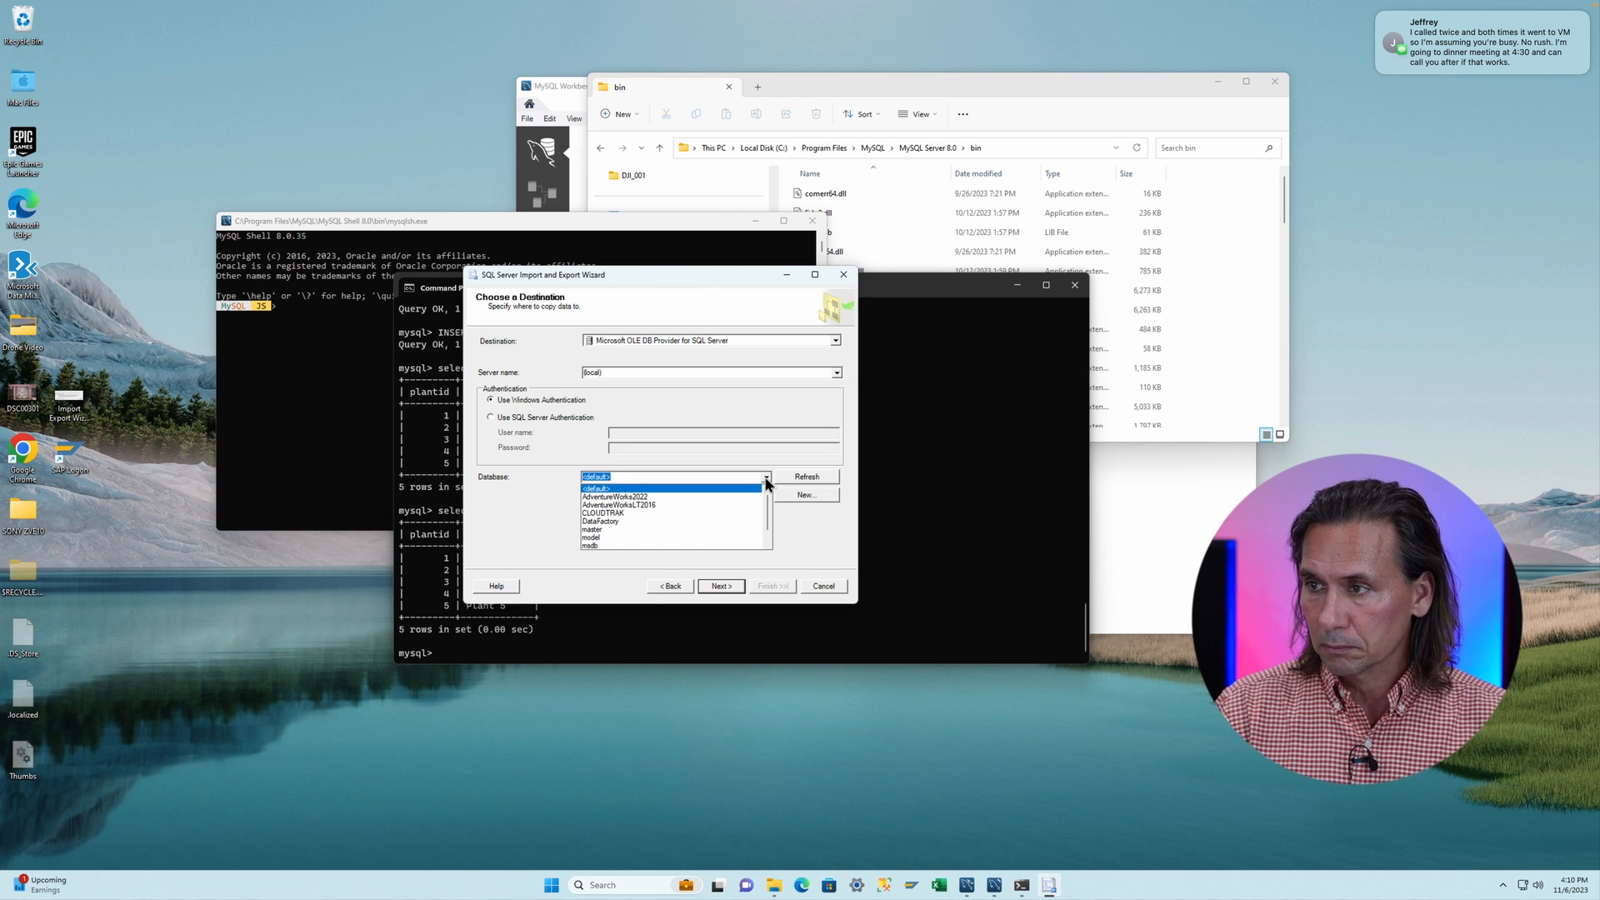
left_click(669, 504)
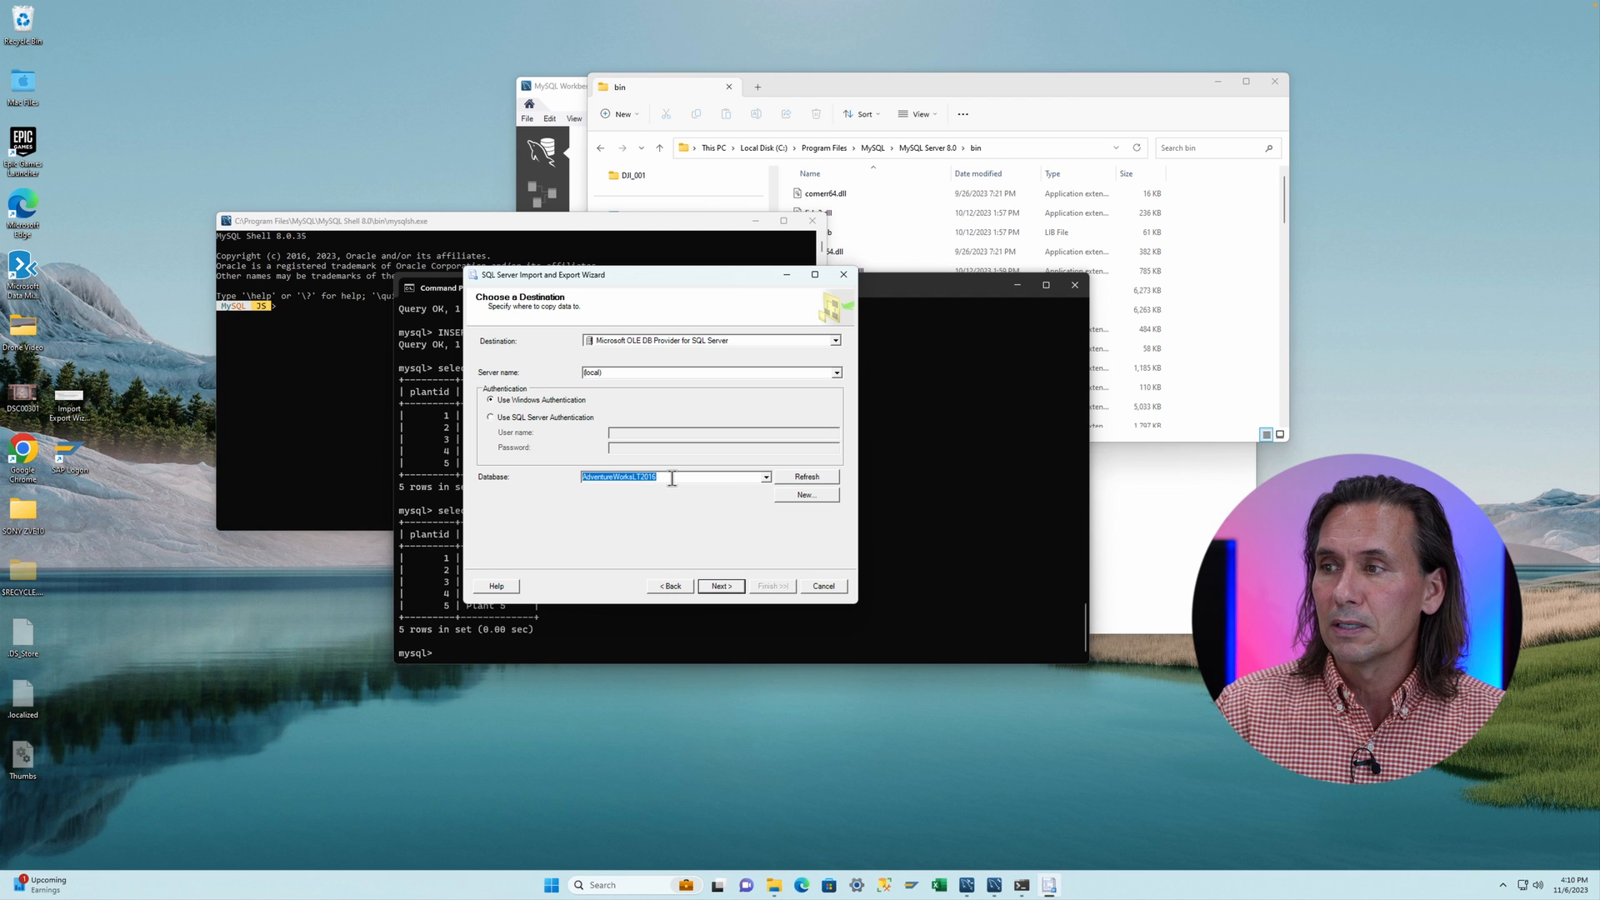
left_click(721, 589)
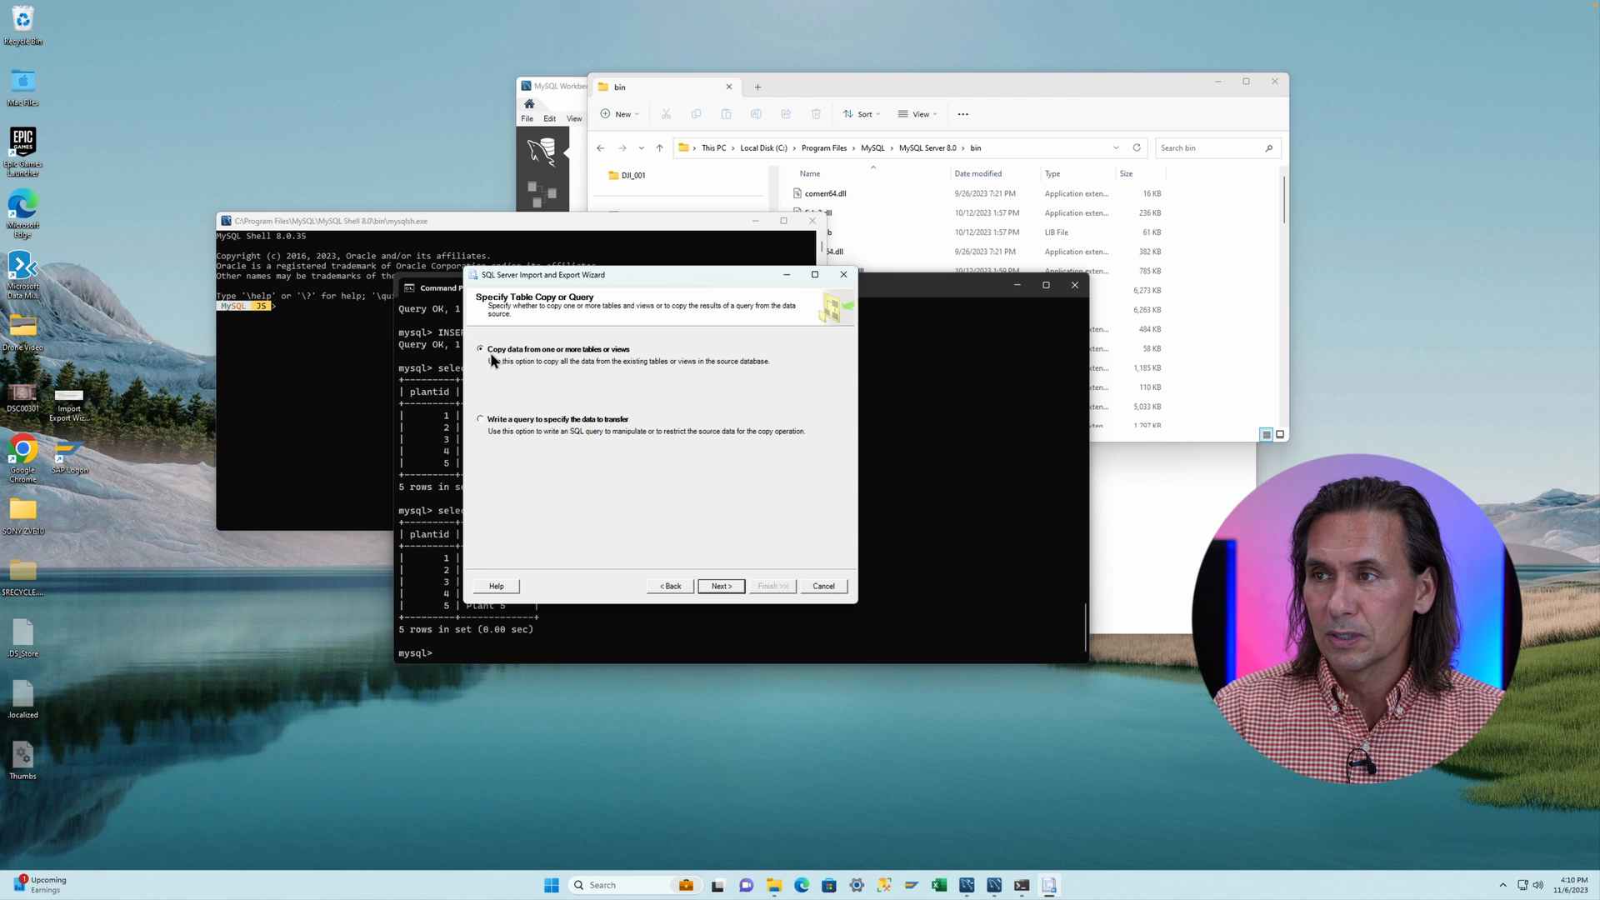
- Keep copying from tables and rename the plant table's destination to [dbo].[ALLJOY_Plant]
left_click(720, 587)
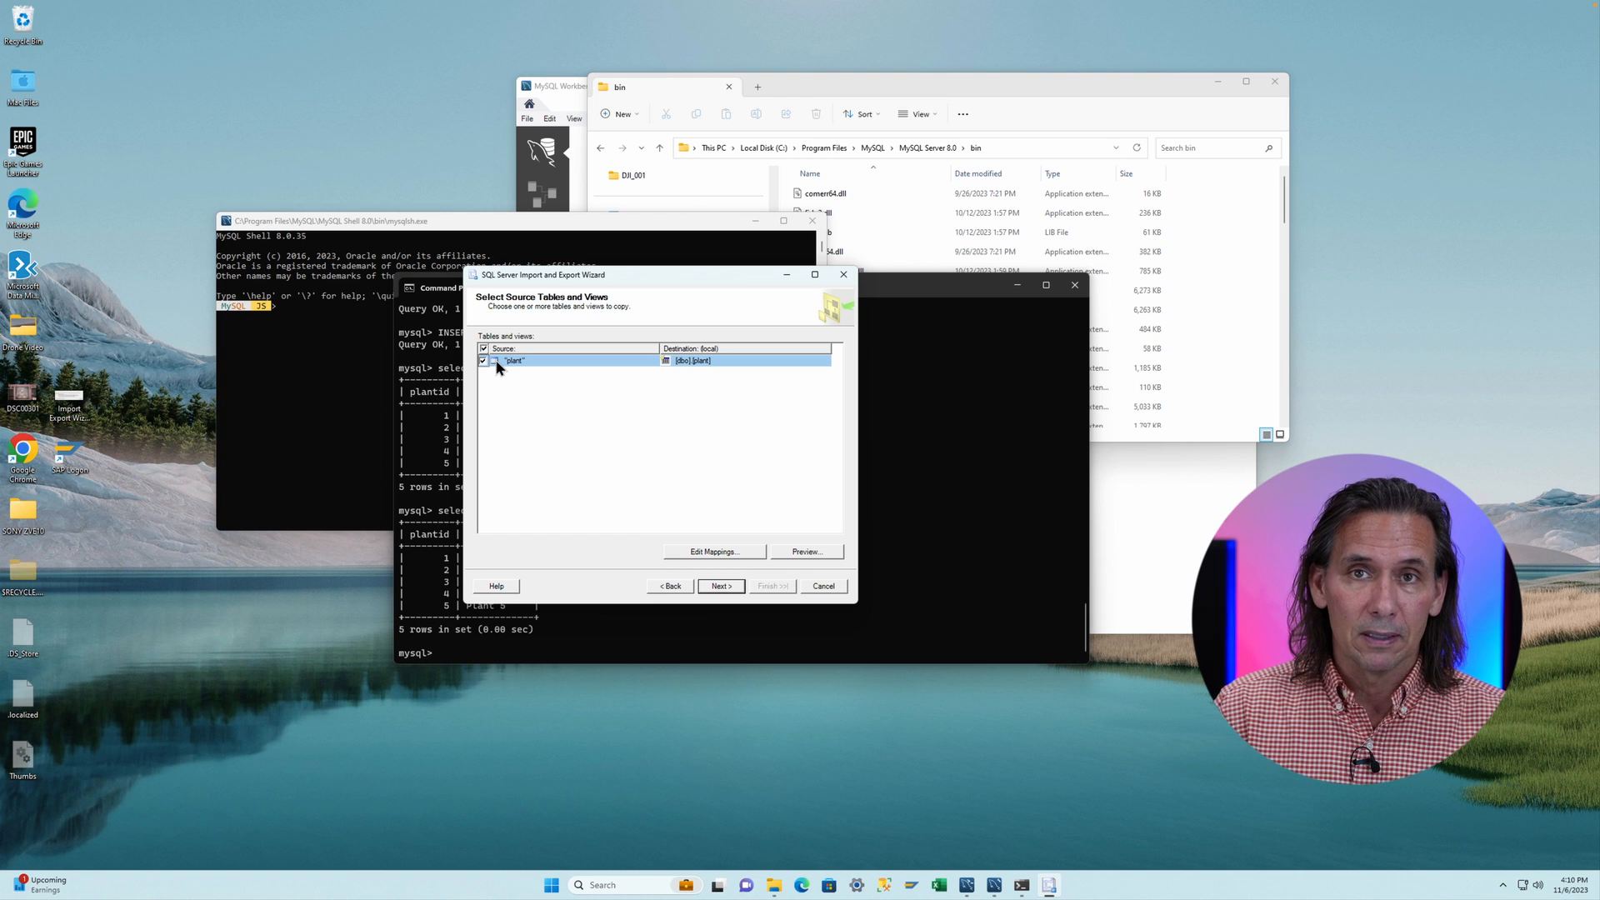
left_click(709, 362)
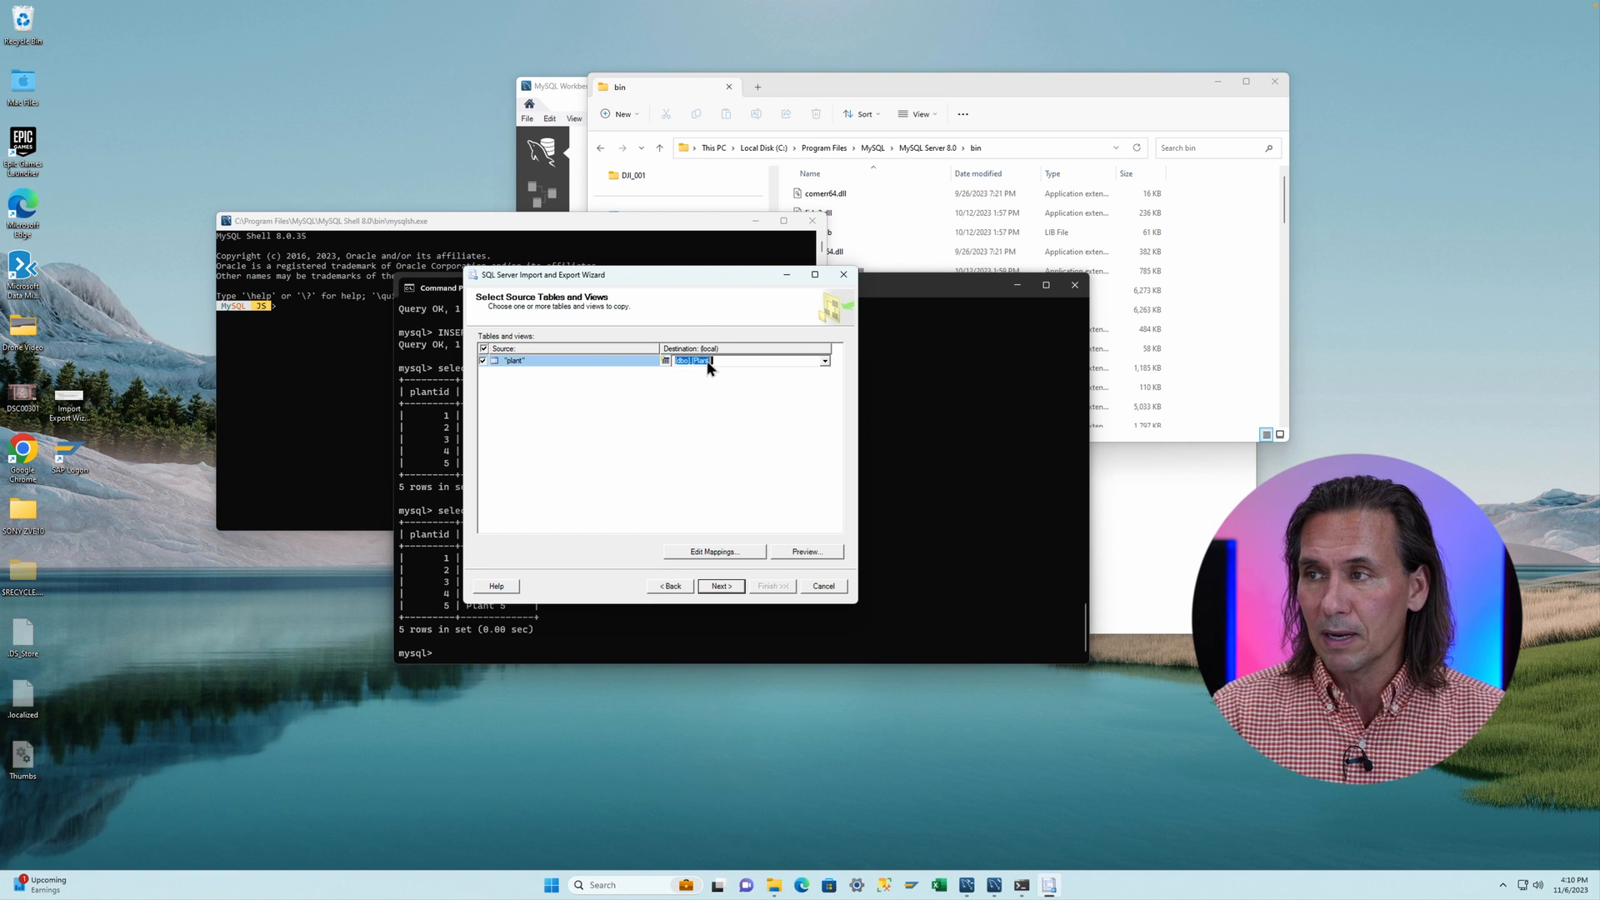
left_click(709, 362)
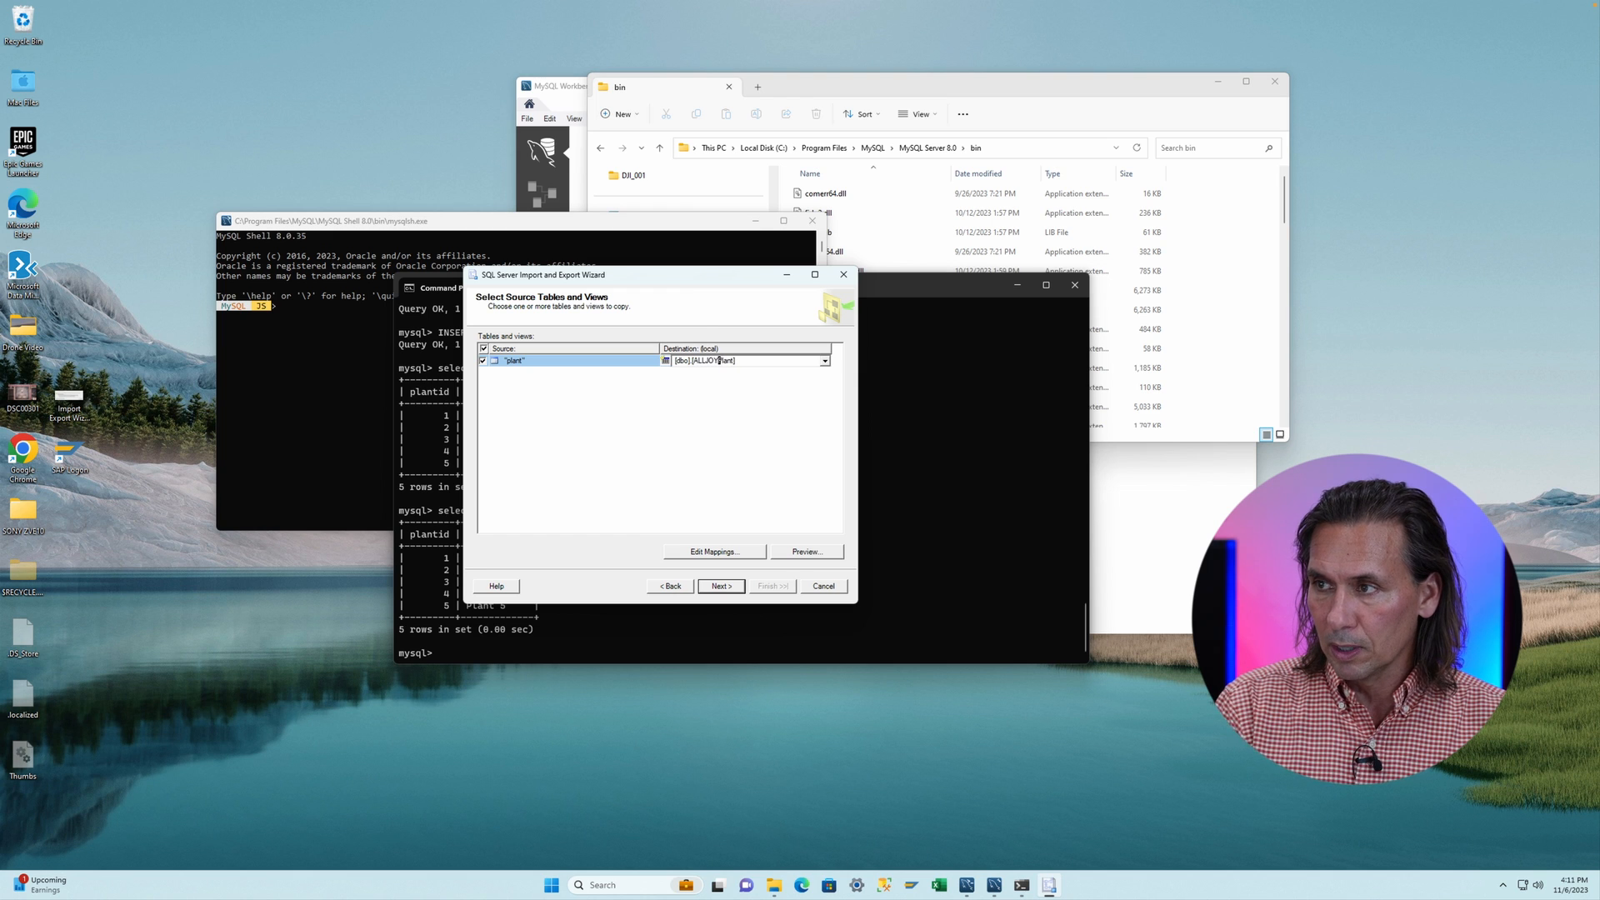
type("_")
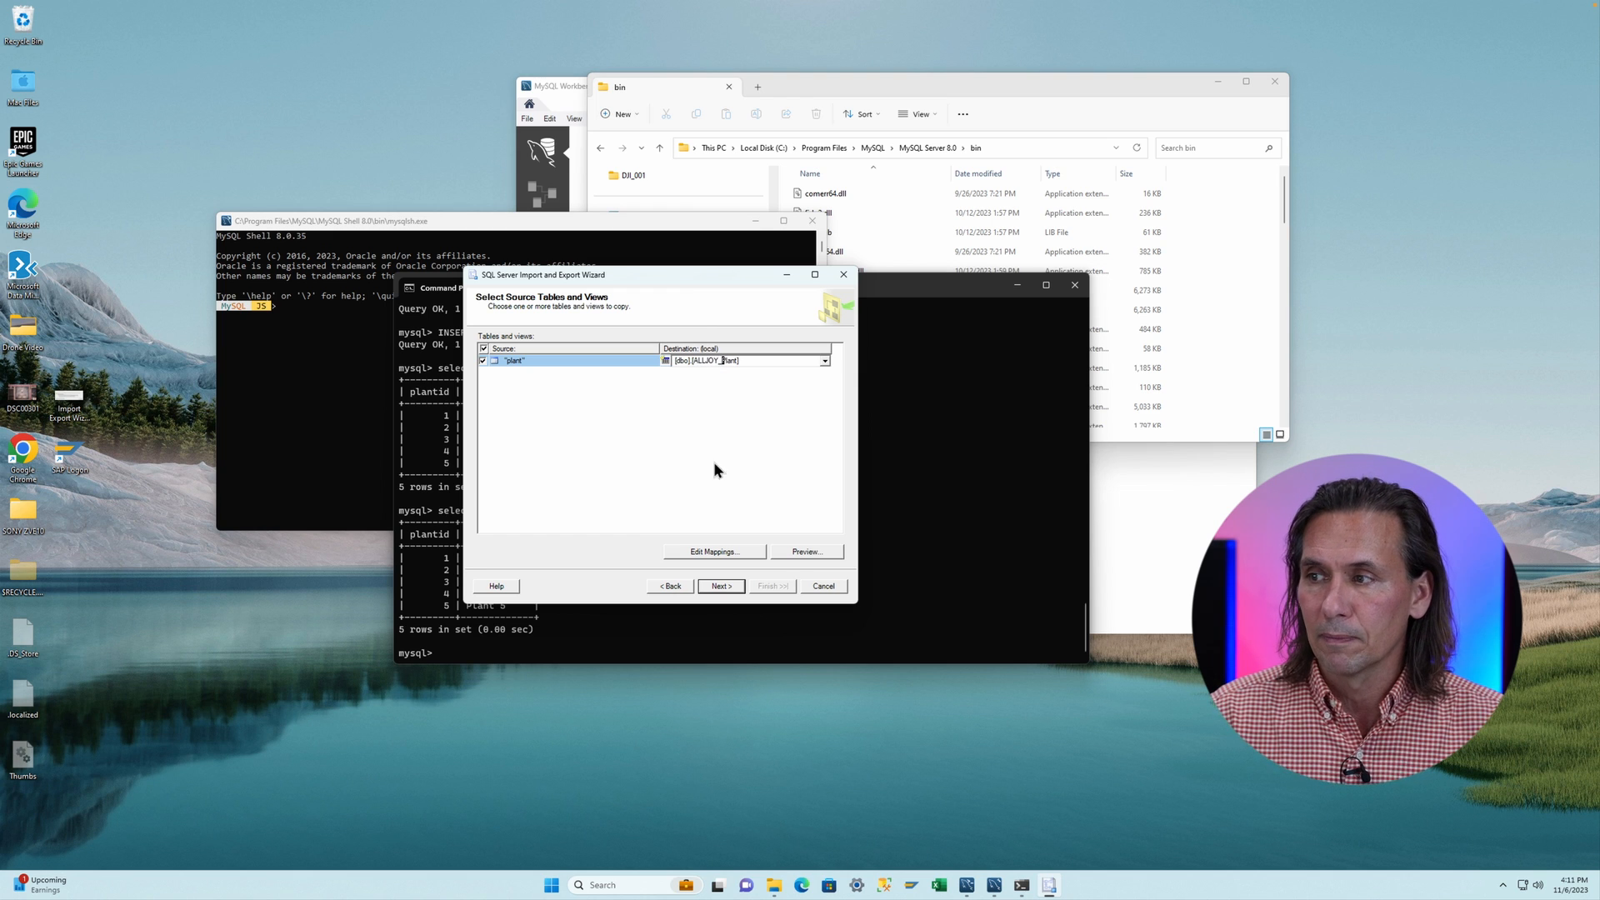
- Try to preview the plant source data, dismiss the result, and return to the table copy or query page
left_click(804, 551)
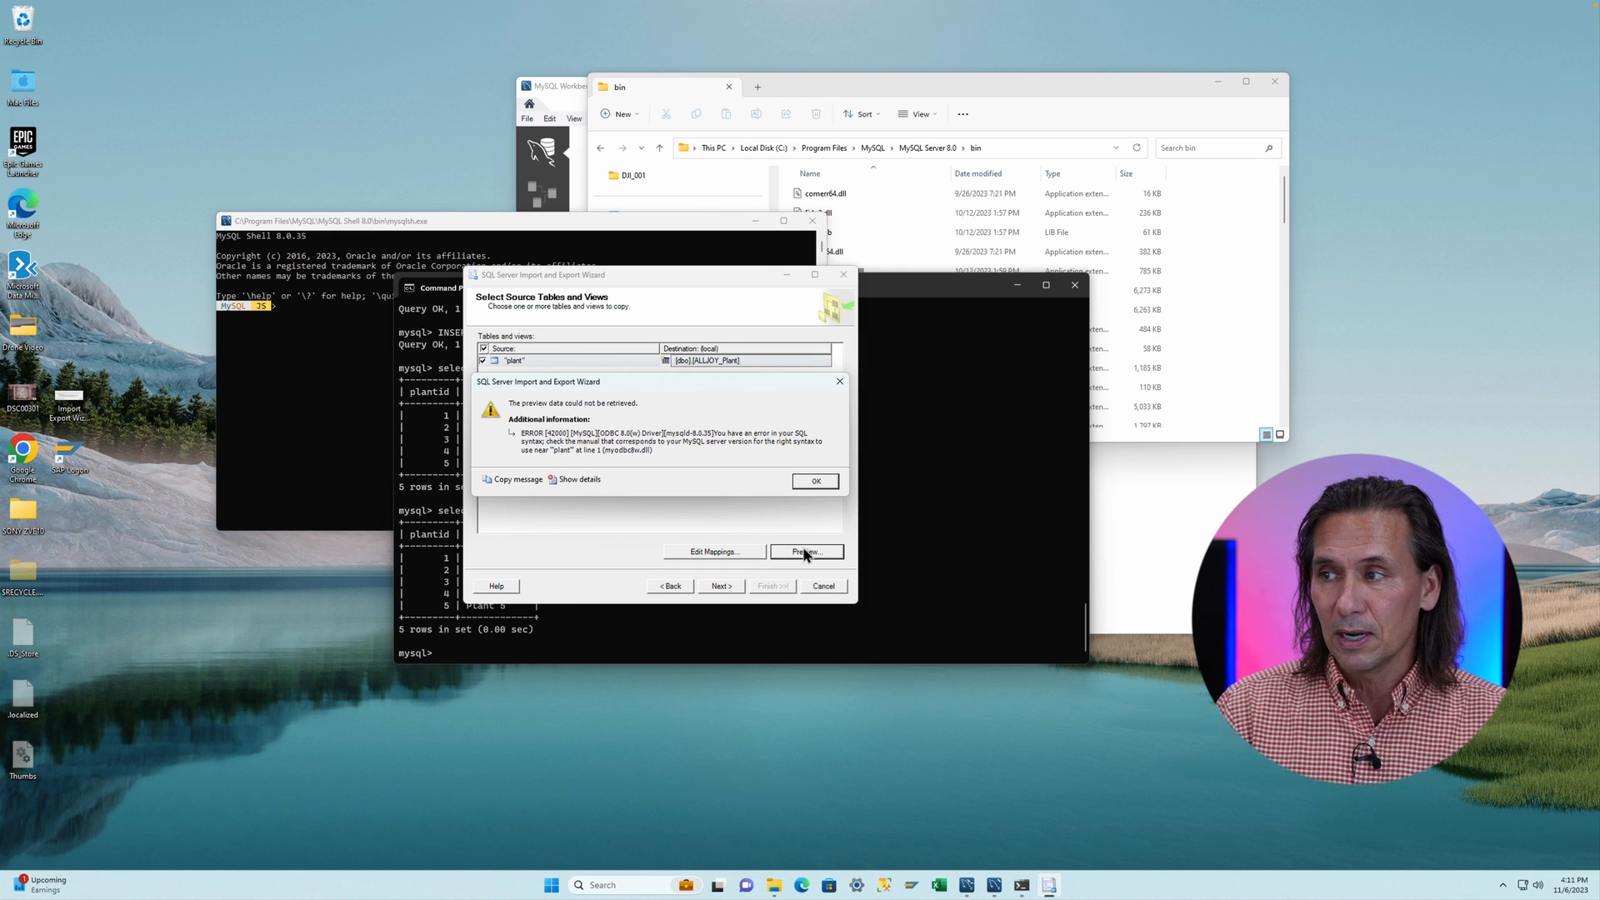
left_click(814, 481)
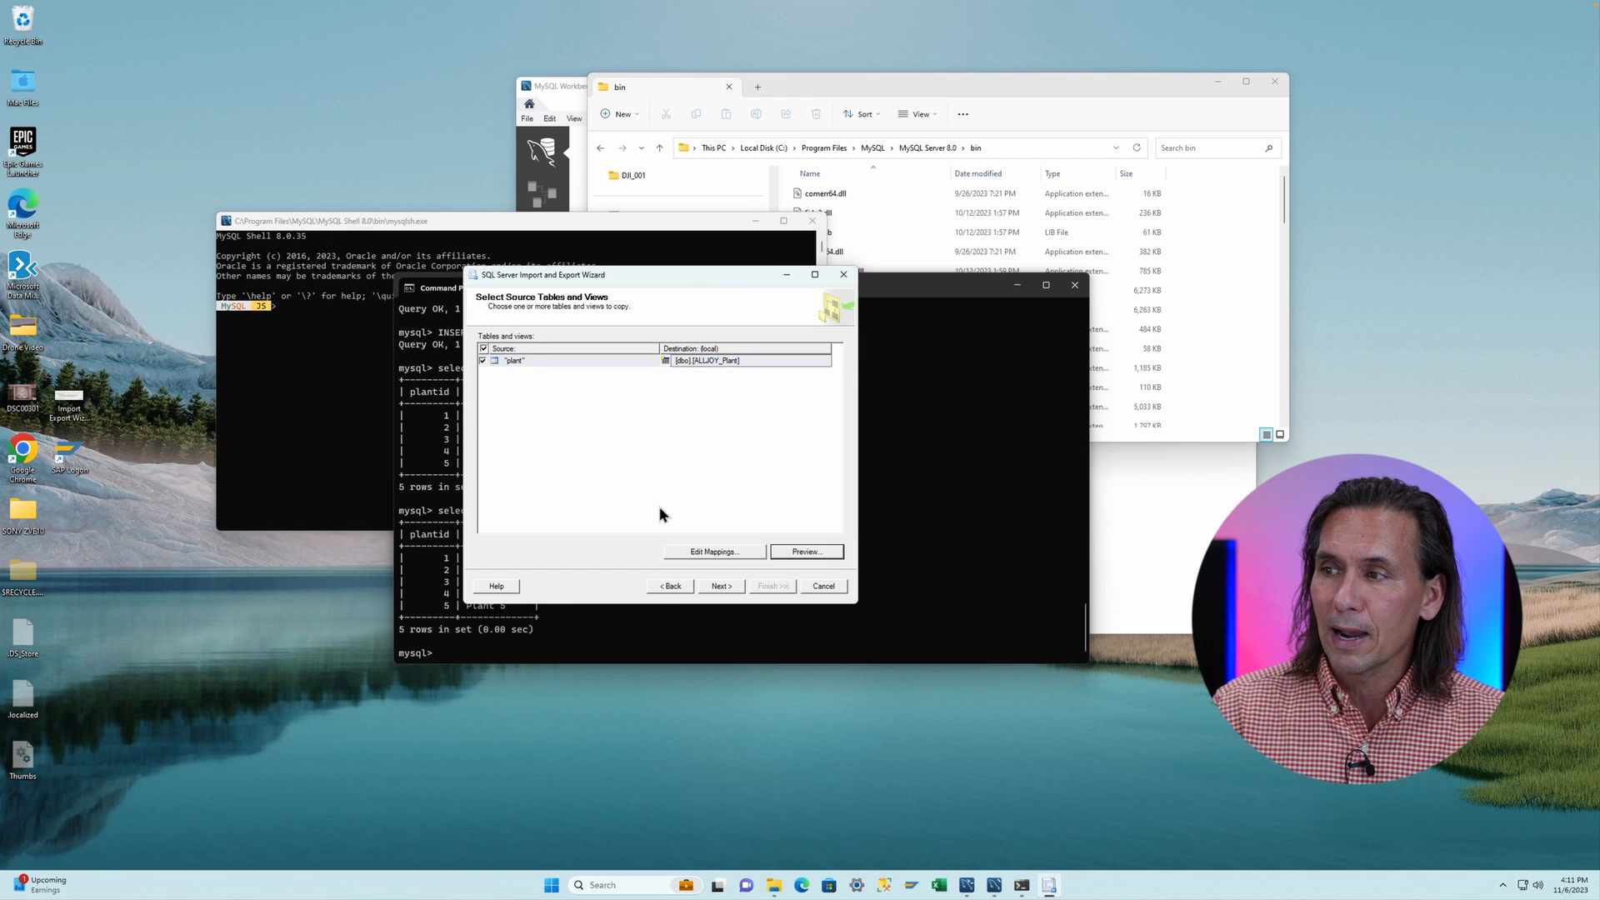
left_click(665, 590)
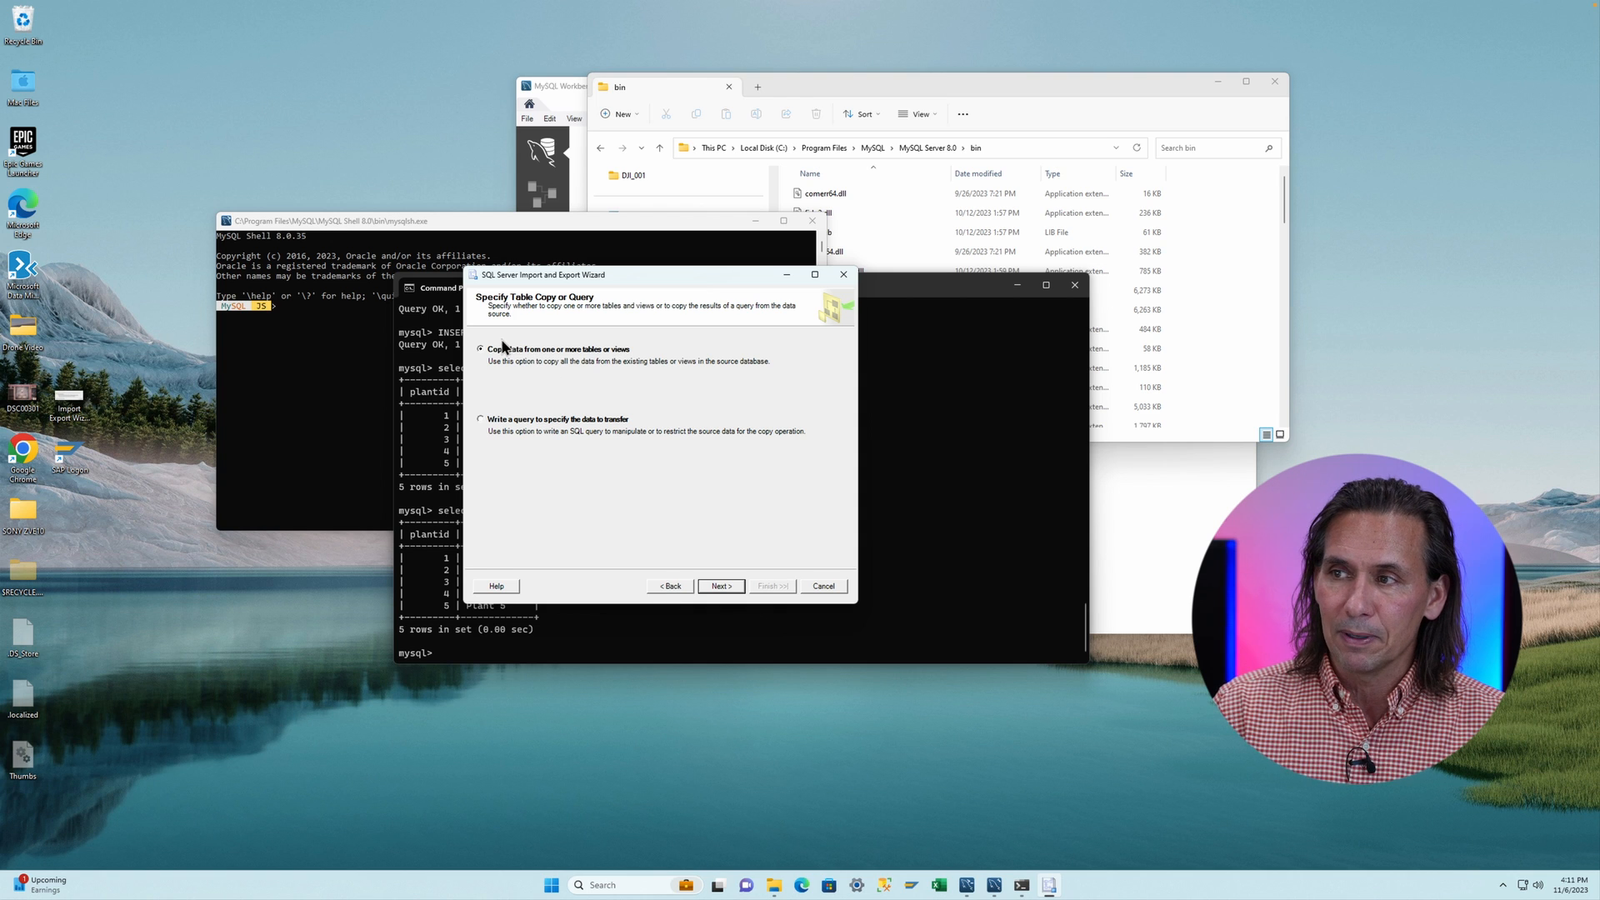
- Choose to write a query, enter the source query select * from plant, and continue
left_click(482, 418)
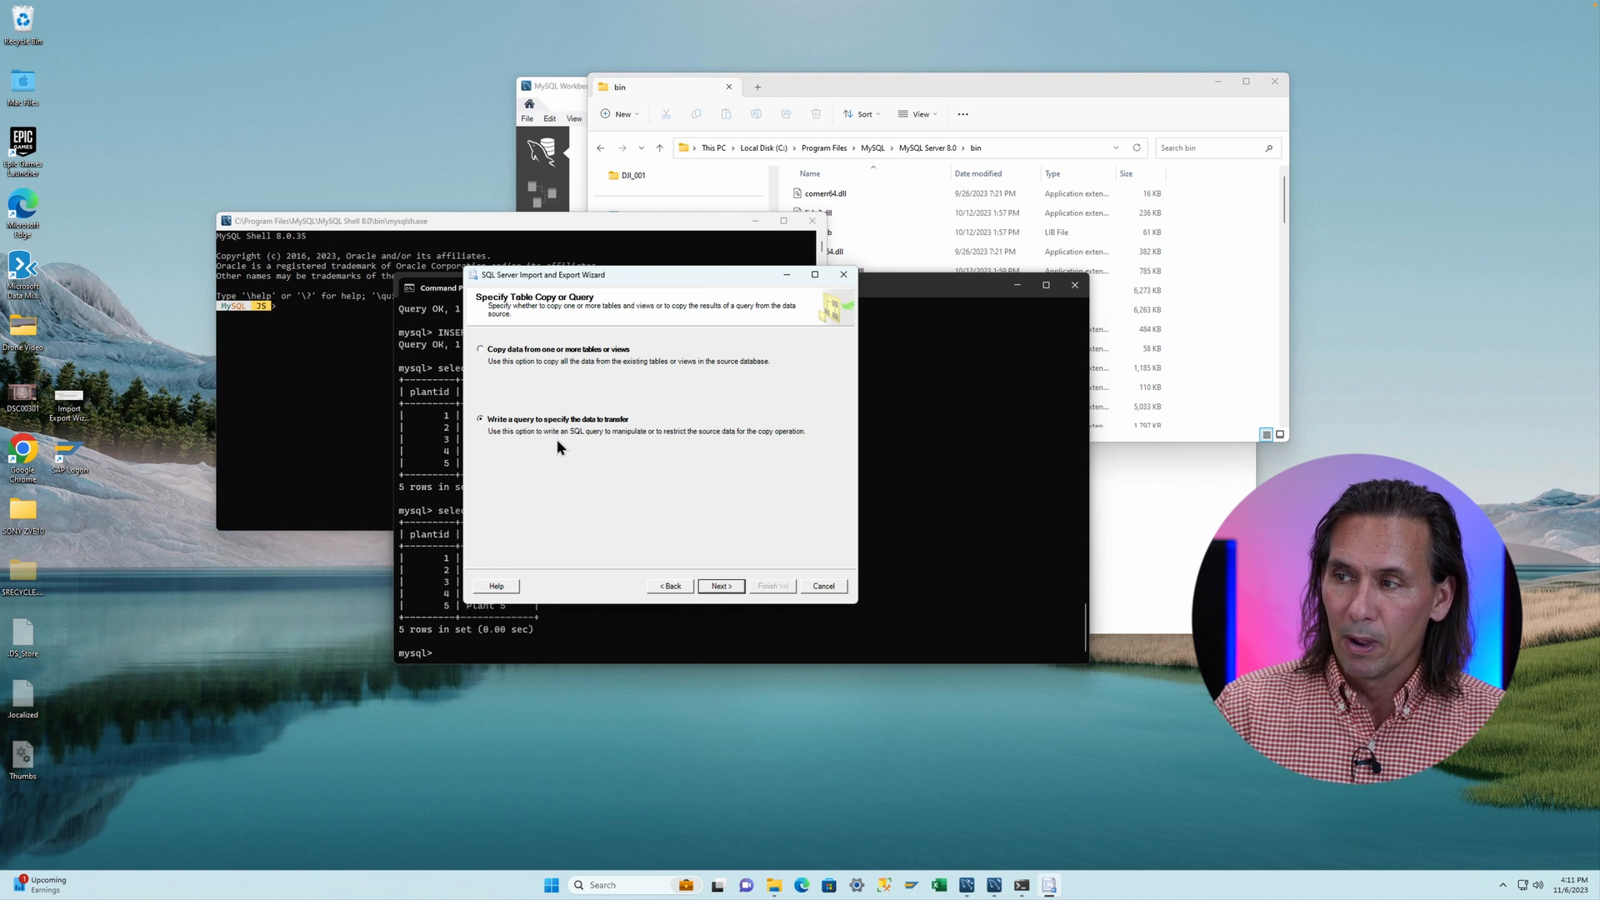
left_click(712, 586)
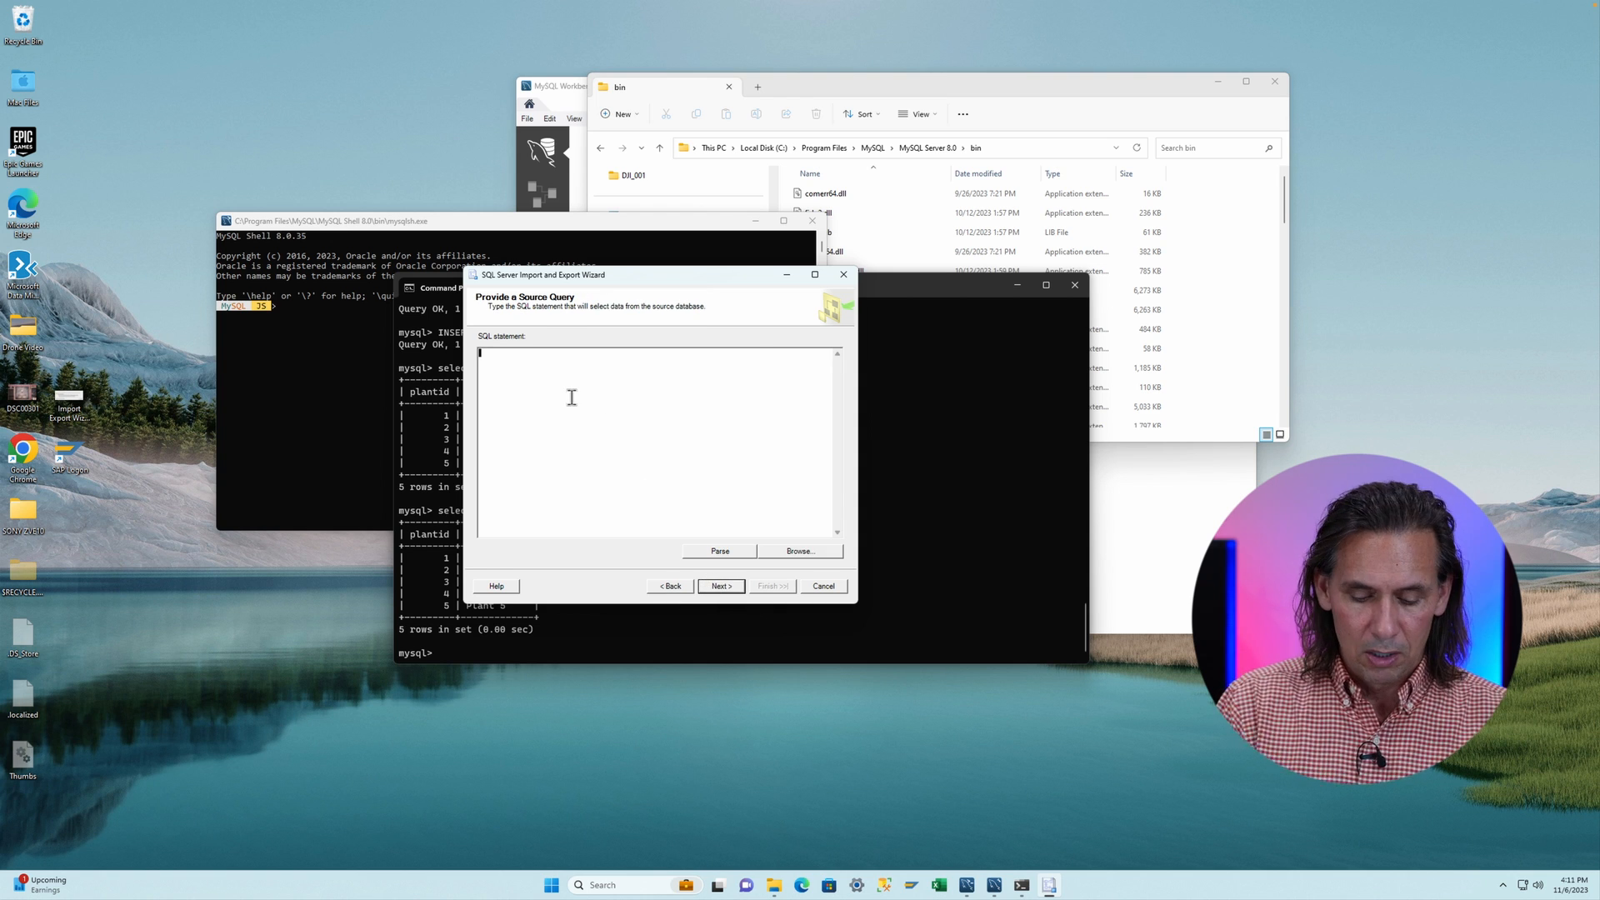
type("Select ")
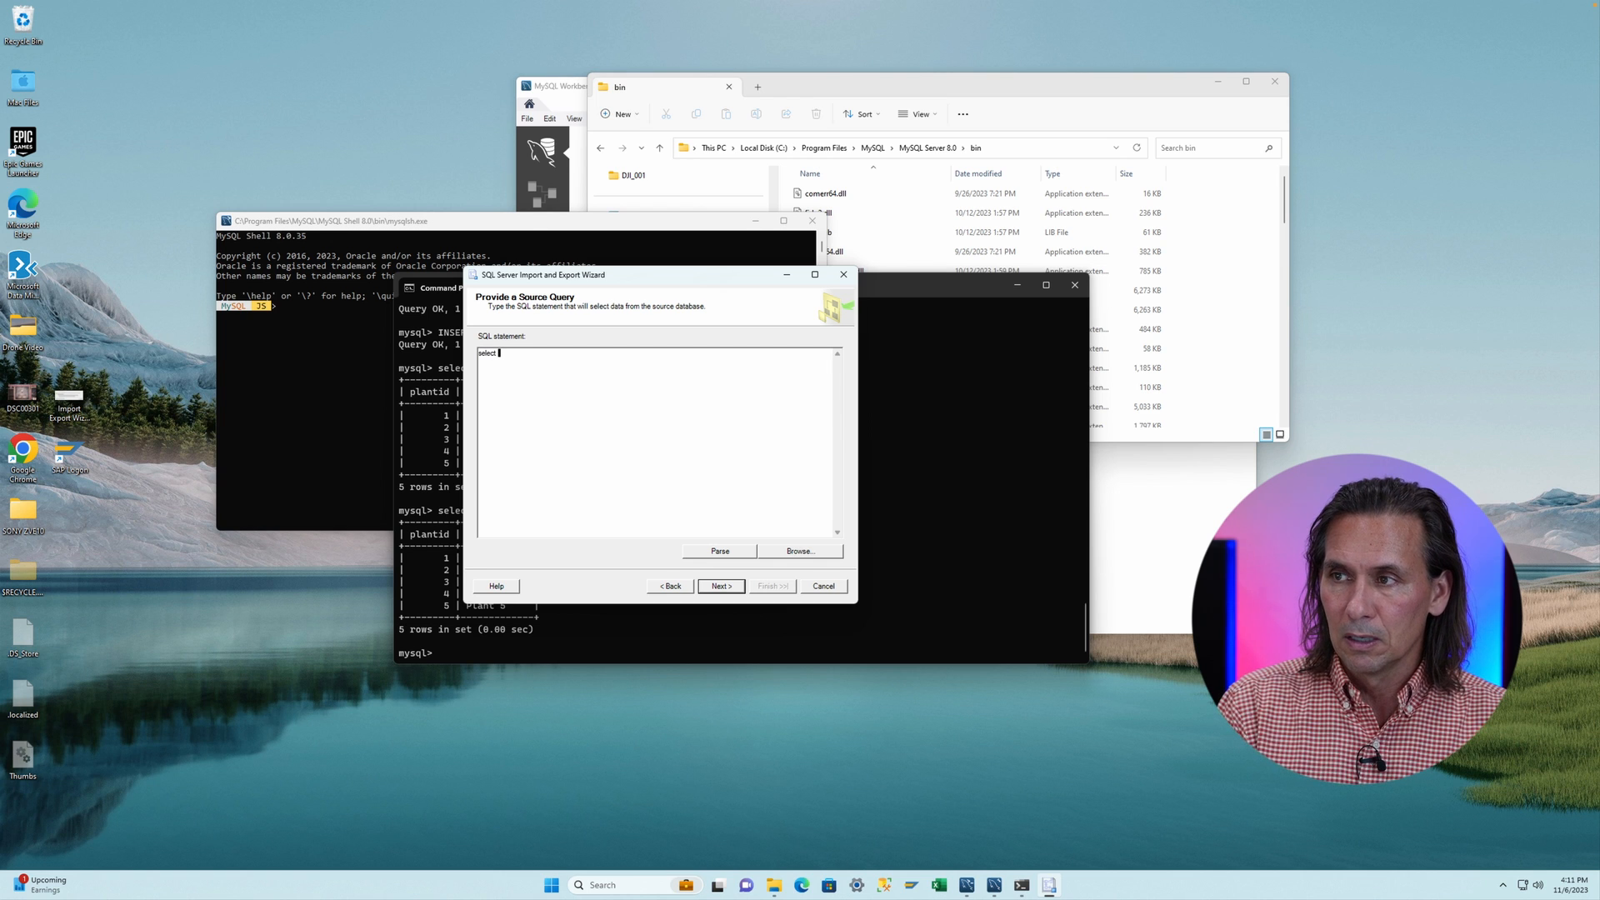
type("* from plant")
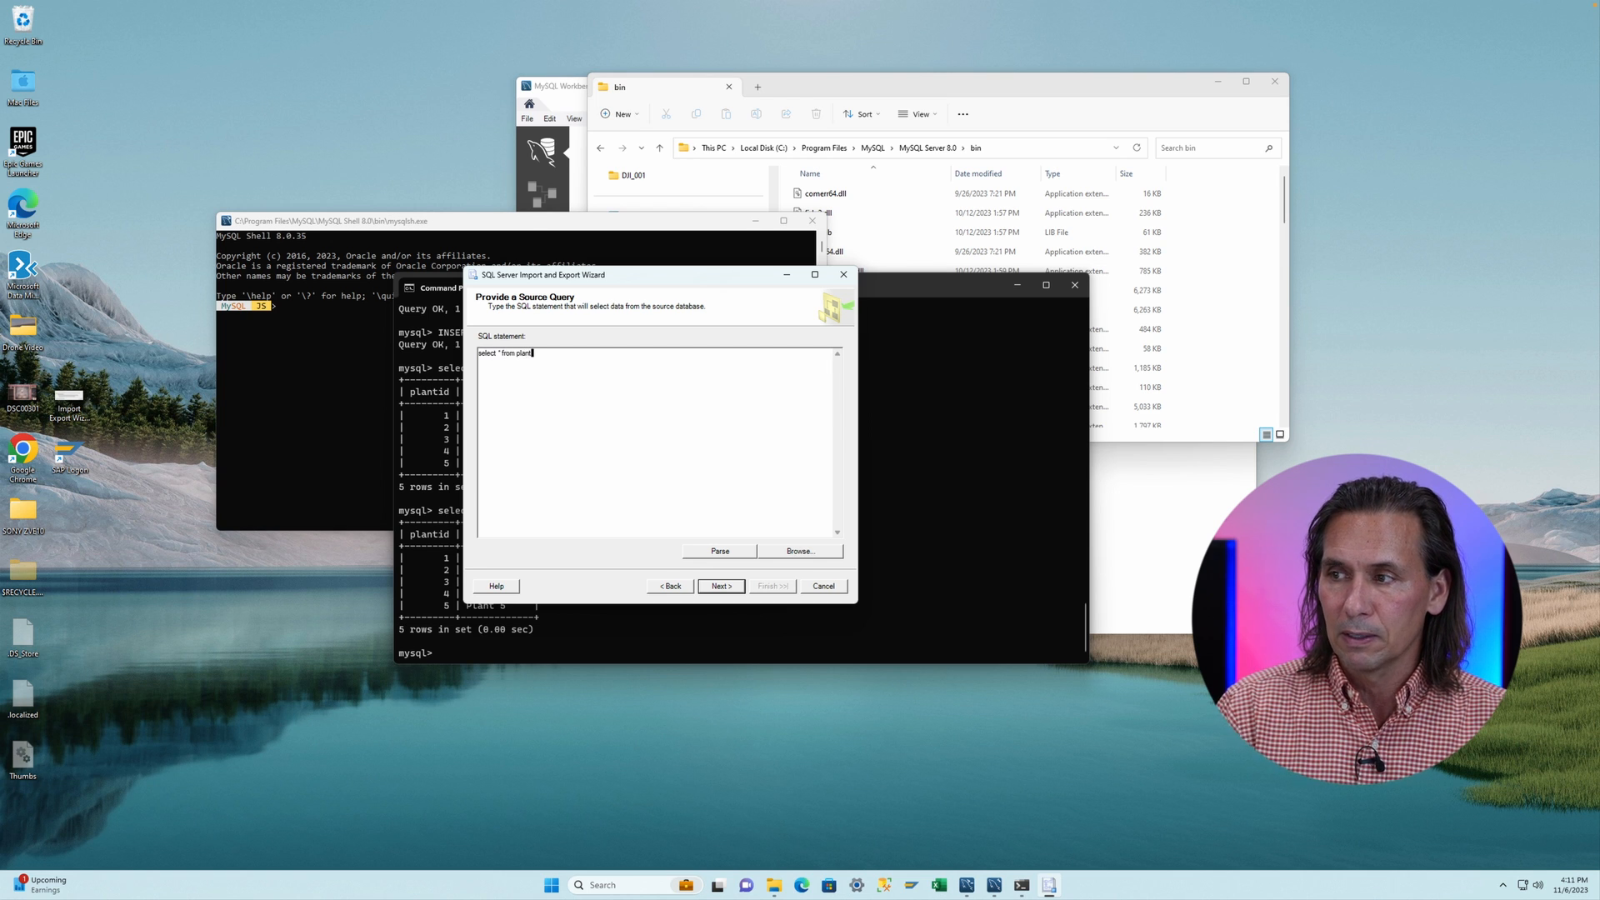
left_click(715, 585)
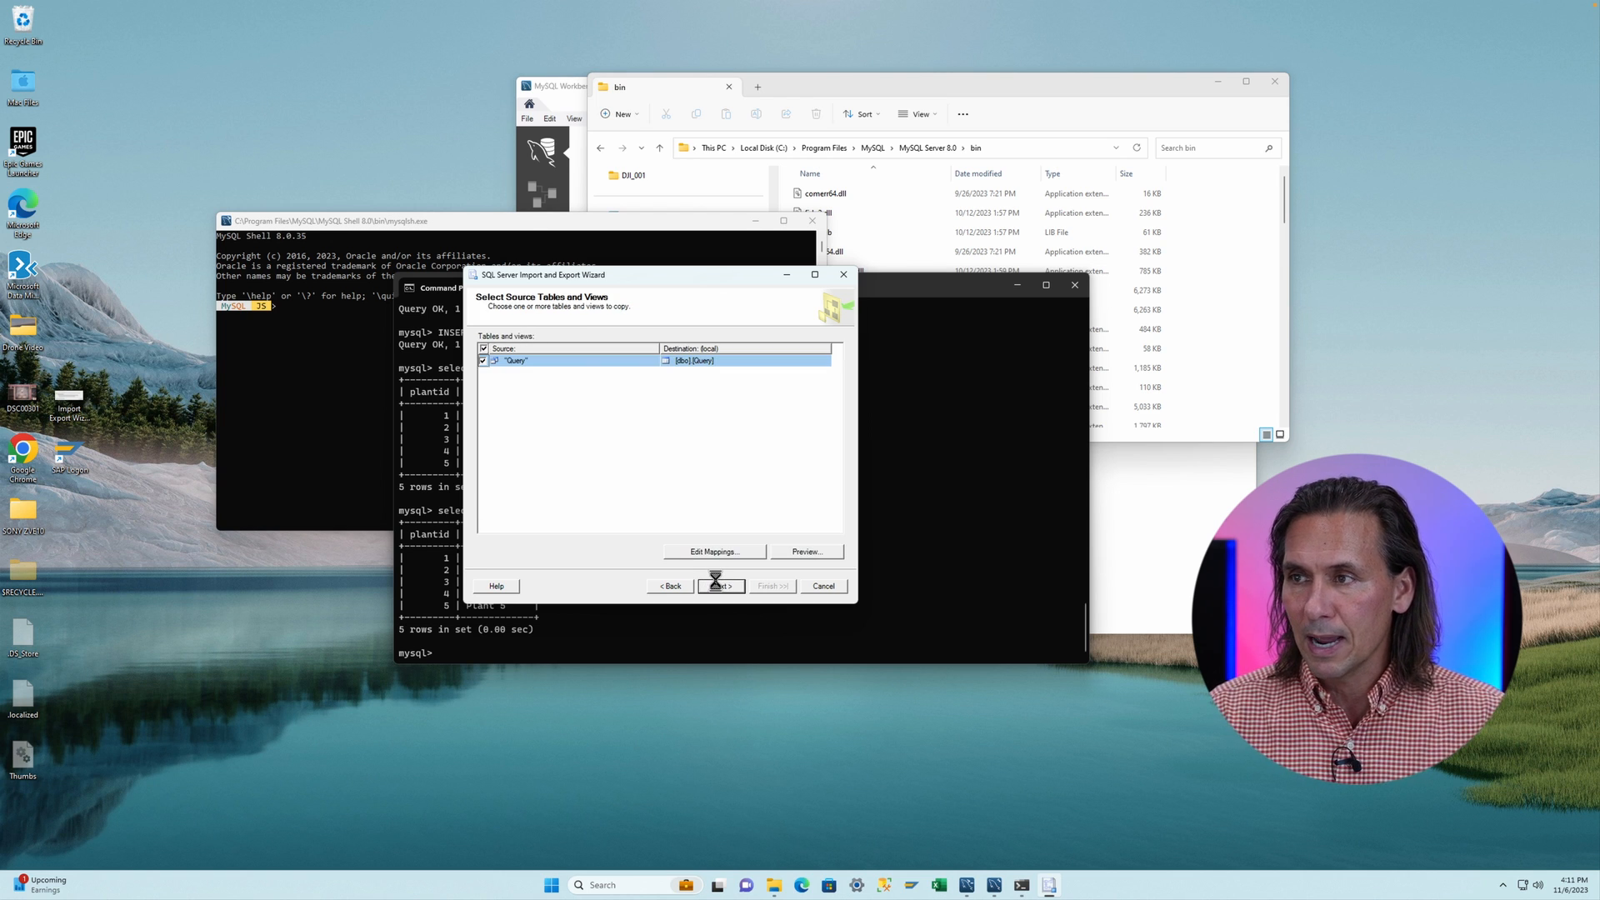
- Set the query's destination to [dbo].[ALLJOY_Plant] and preview the source data
left_click(710, 360)
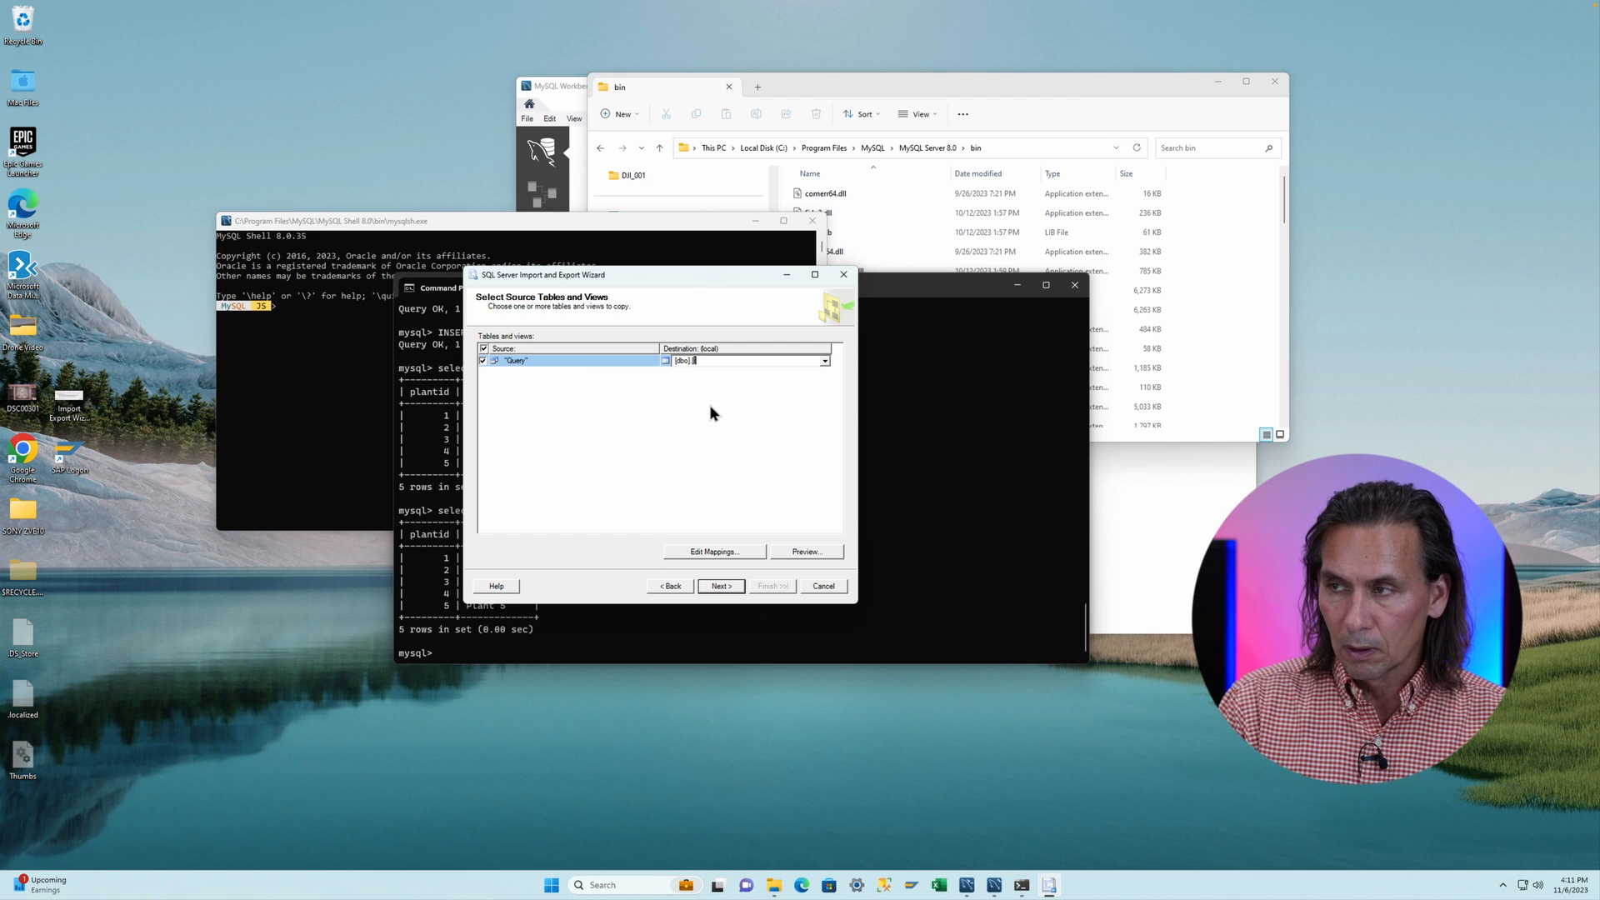
type("ALLJOY")
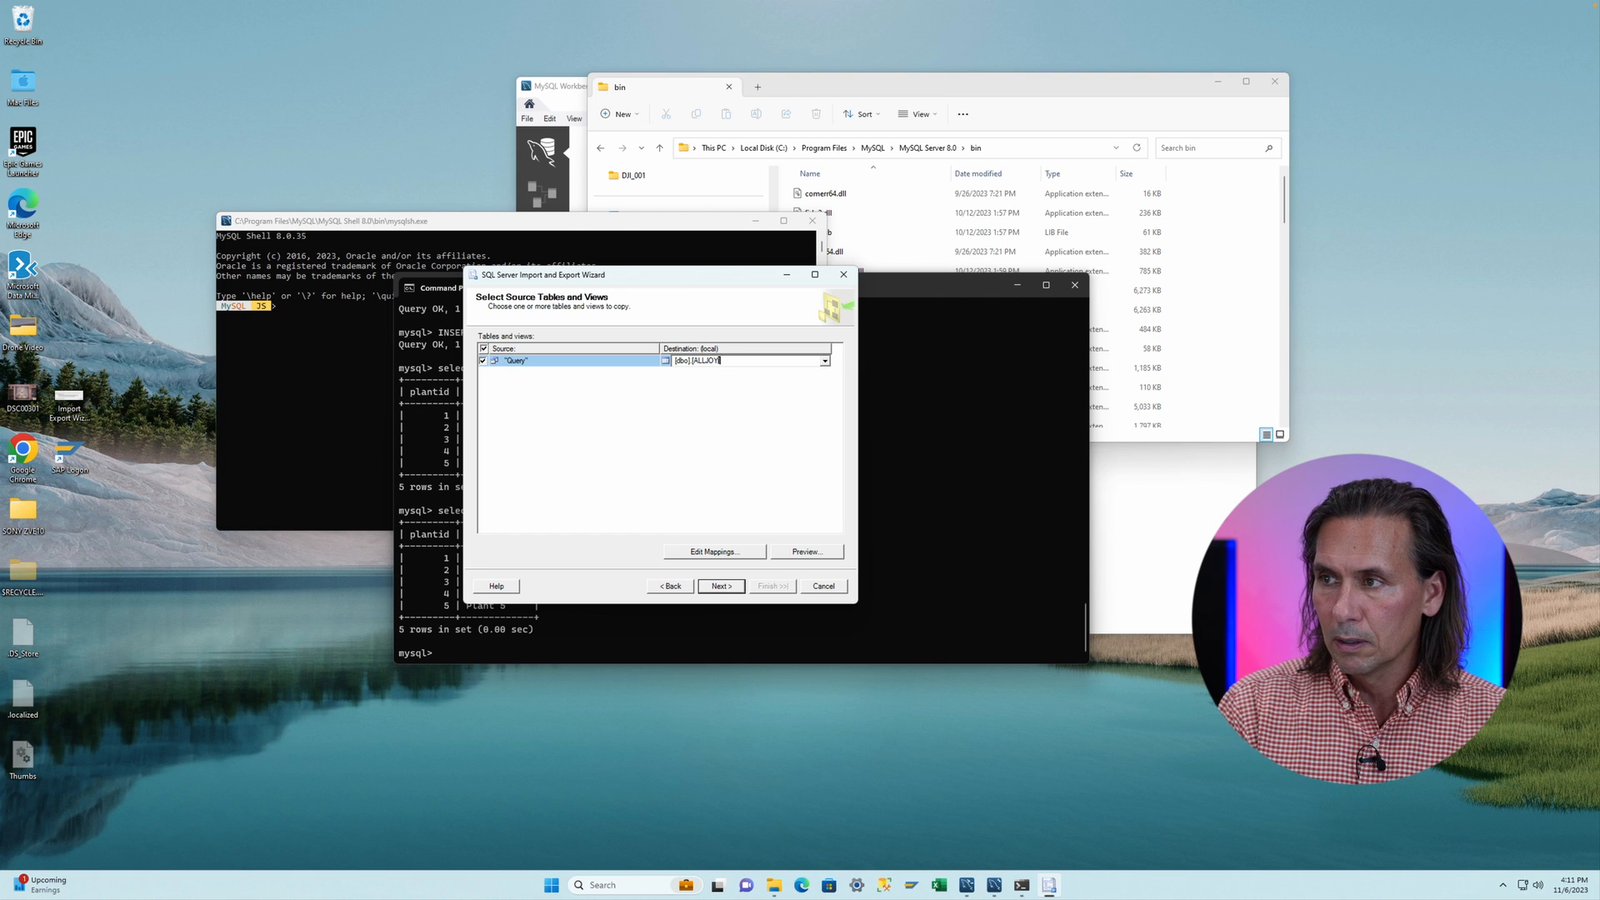
type("DPlant")
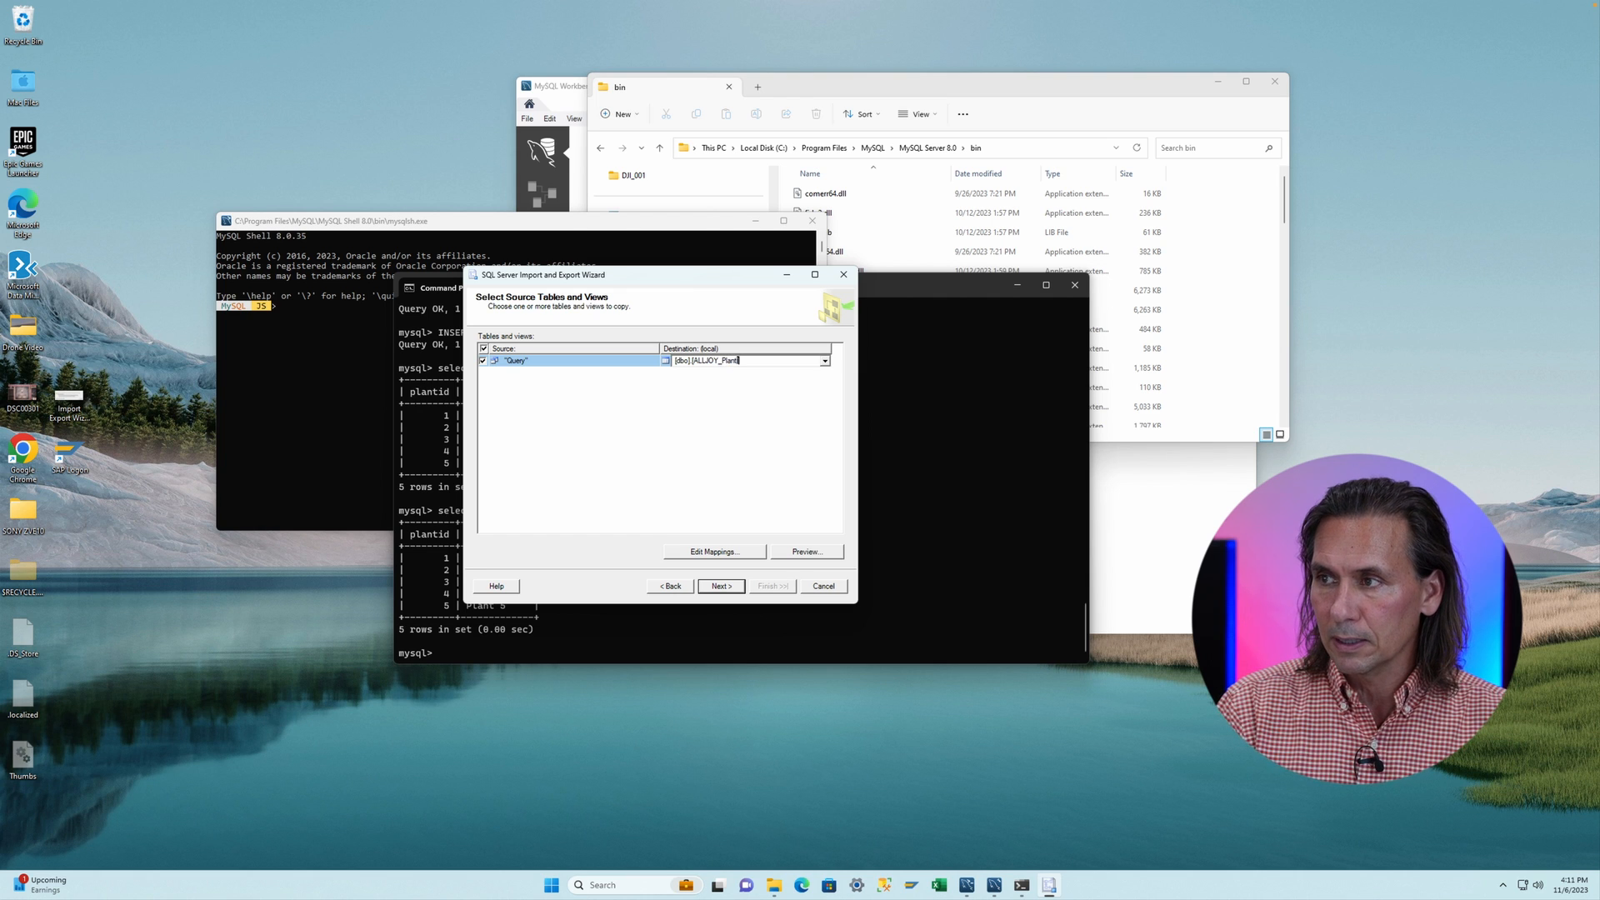
left_click(806, 551)
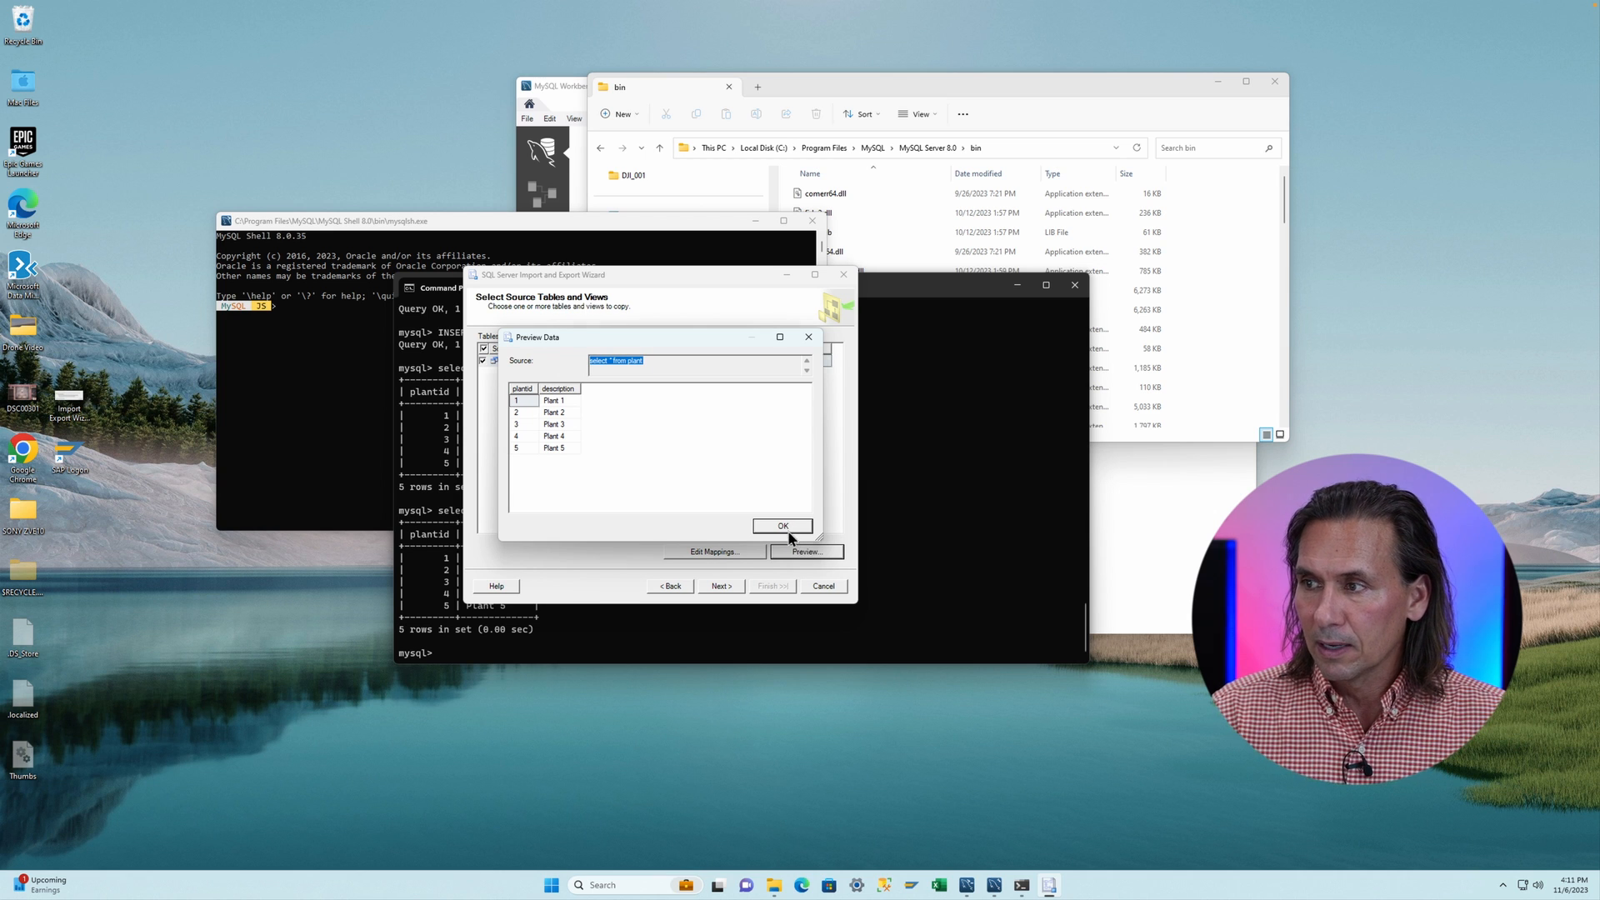
left_click(792, 527)
- Try to run the import immediately by finishing the wizard
left_click(722, 588)
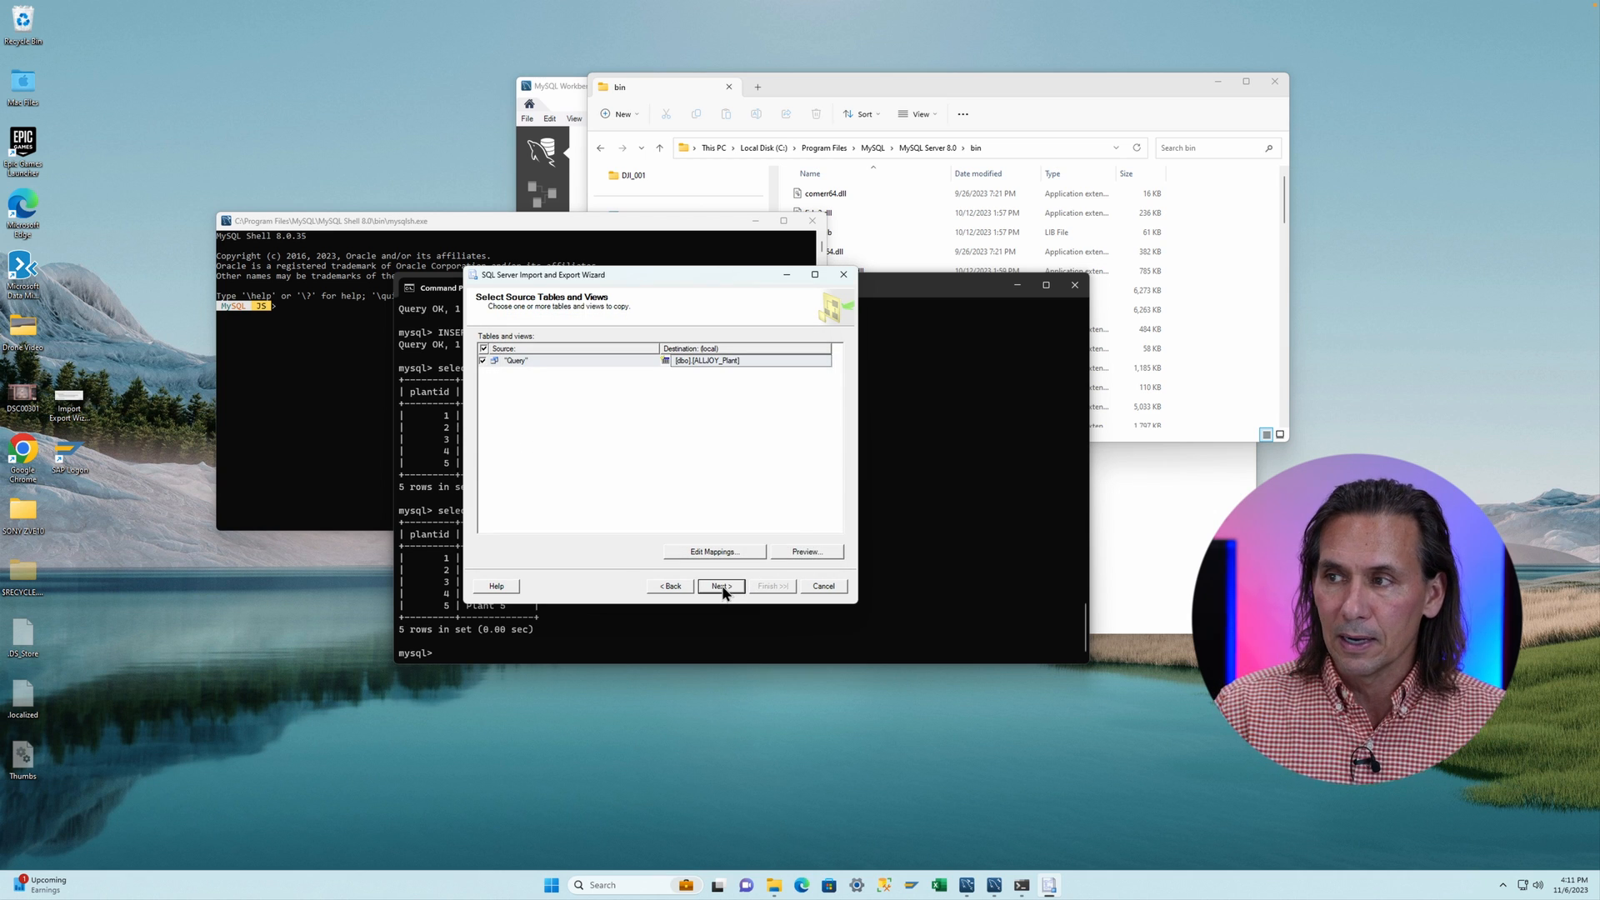
left_click(722, 588)
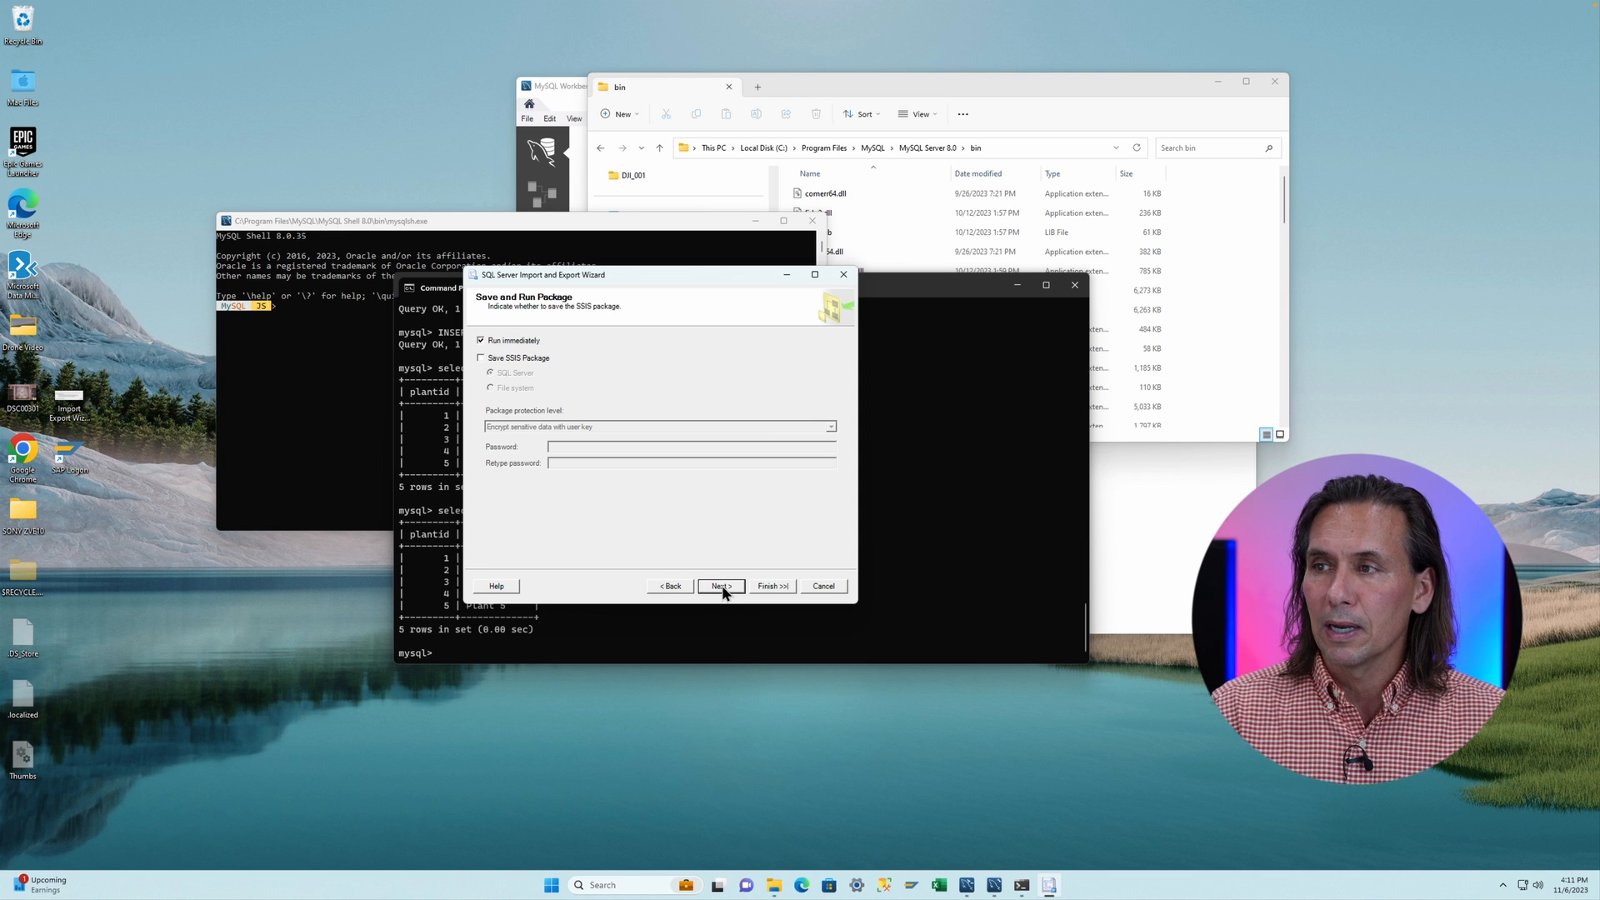
left_click(768, 587)
left_click(773, 587)
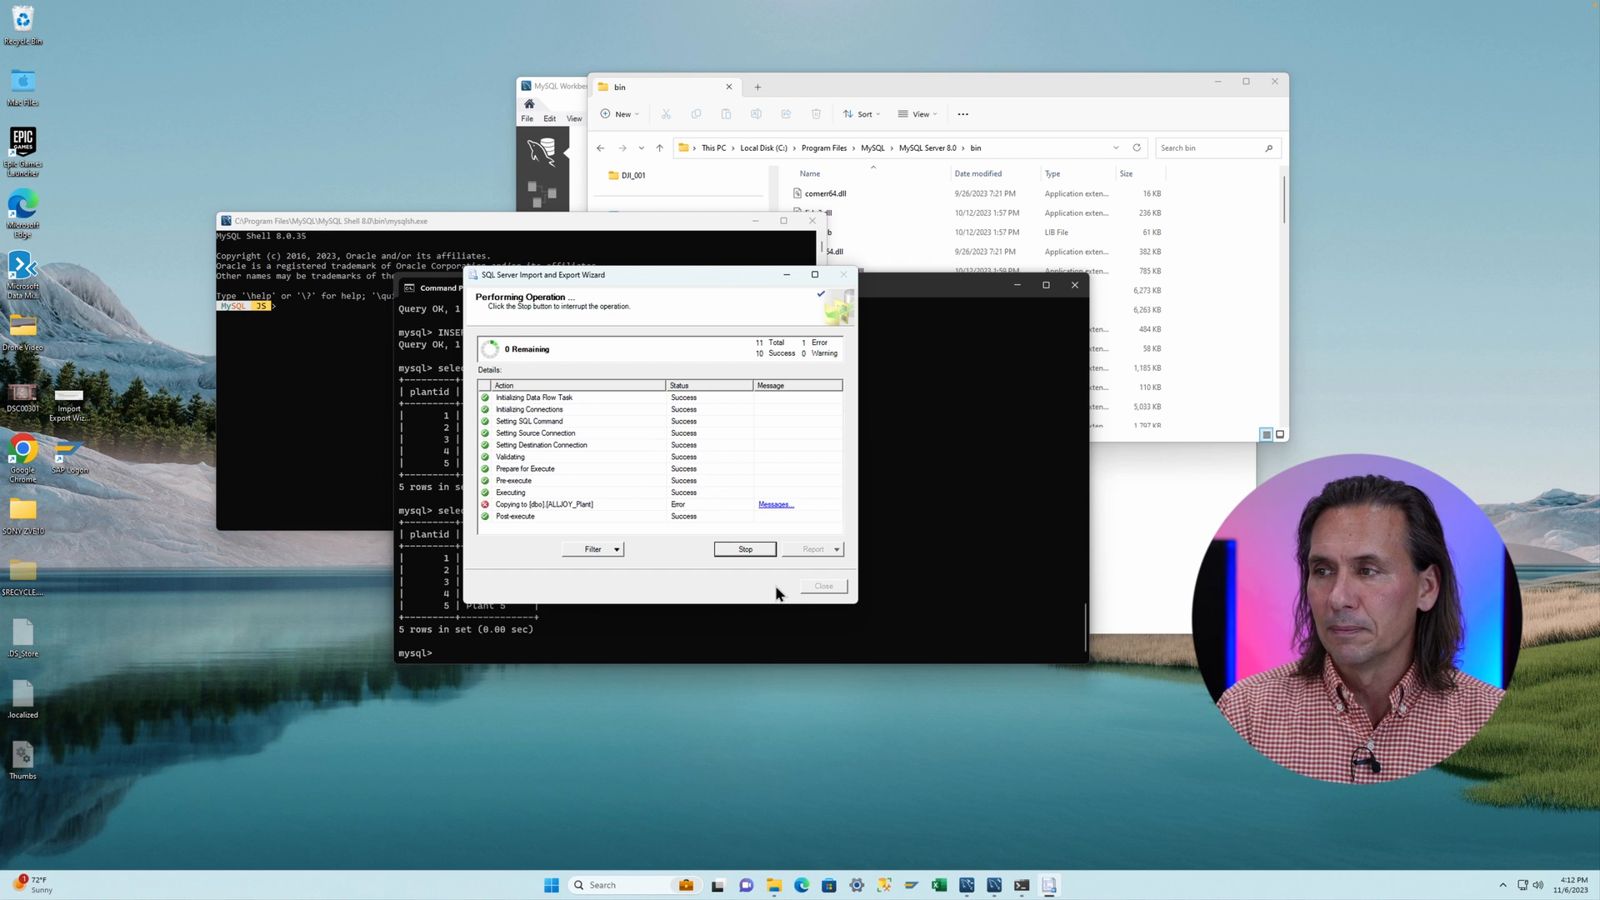
- Read the copy step's error report, close it, and go back to the table selection page
left_click(773, 504)
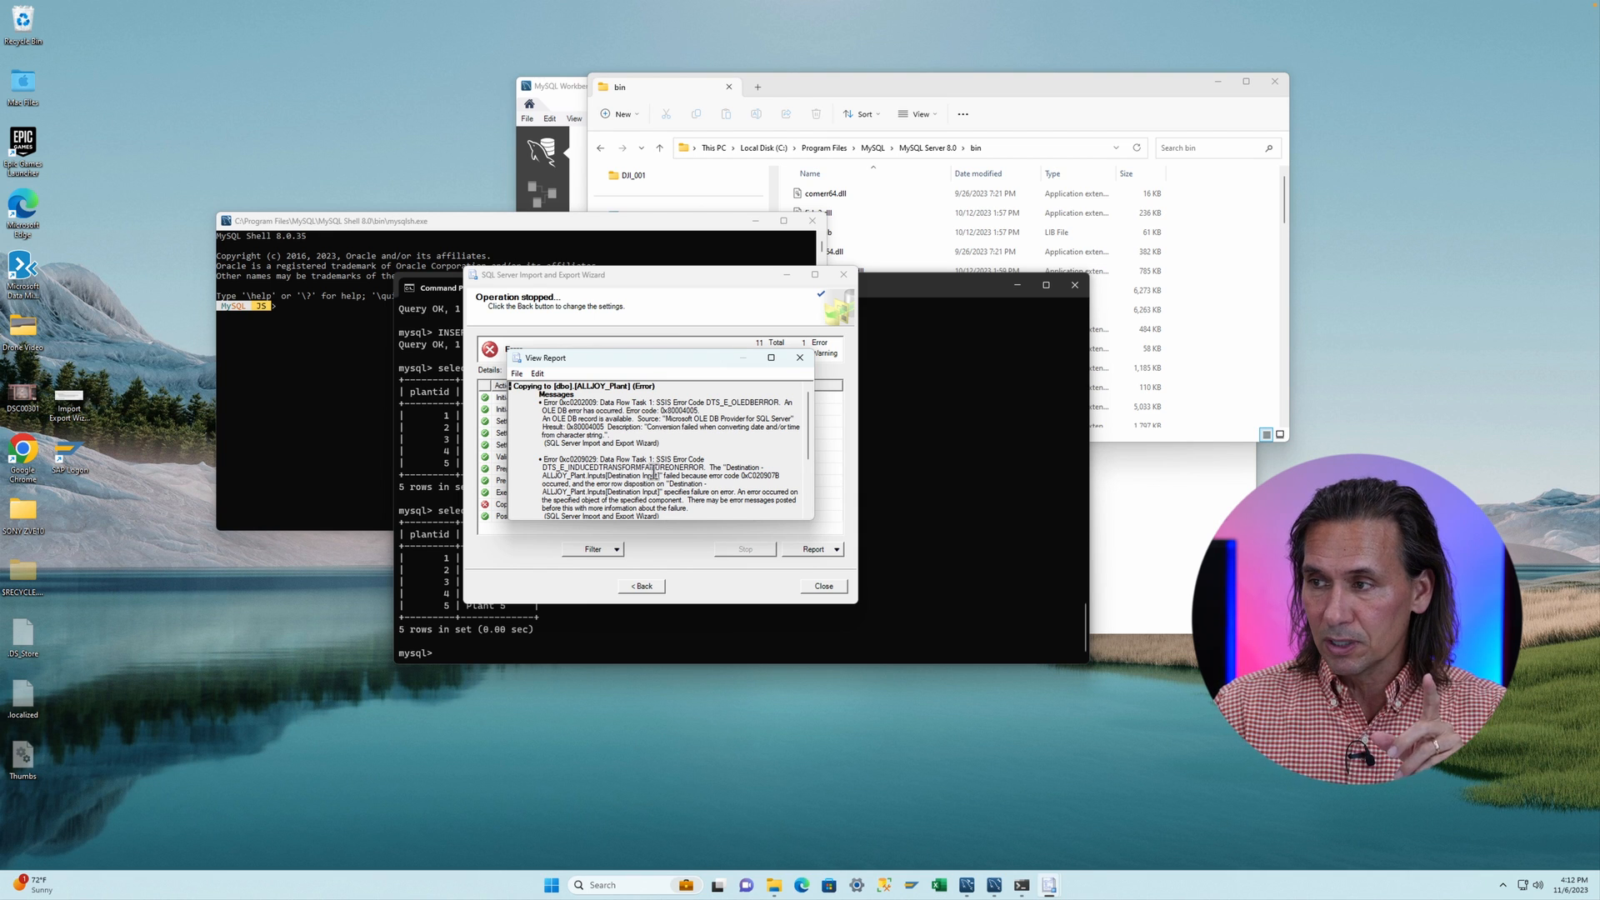
left_click(637, 585)
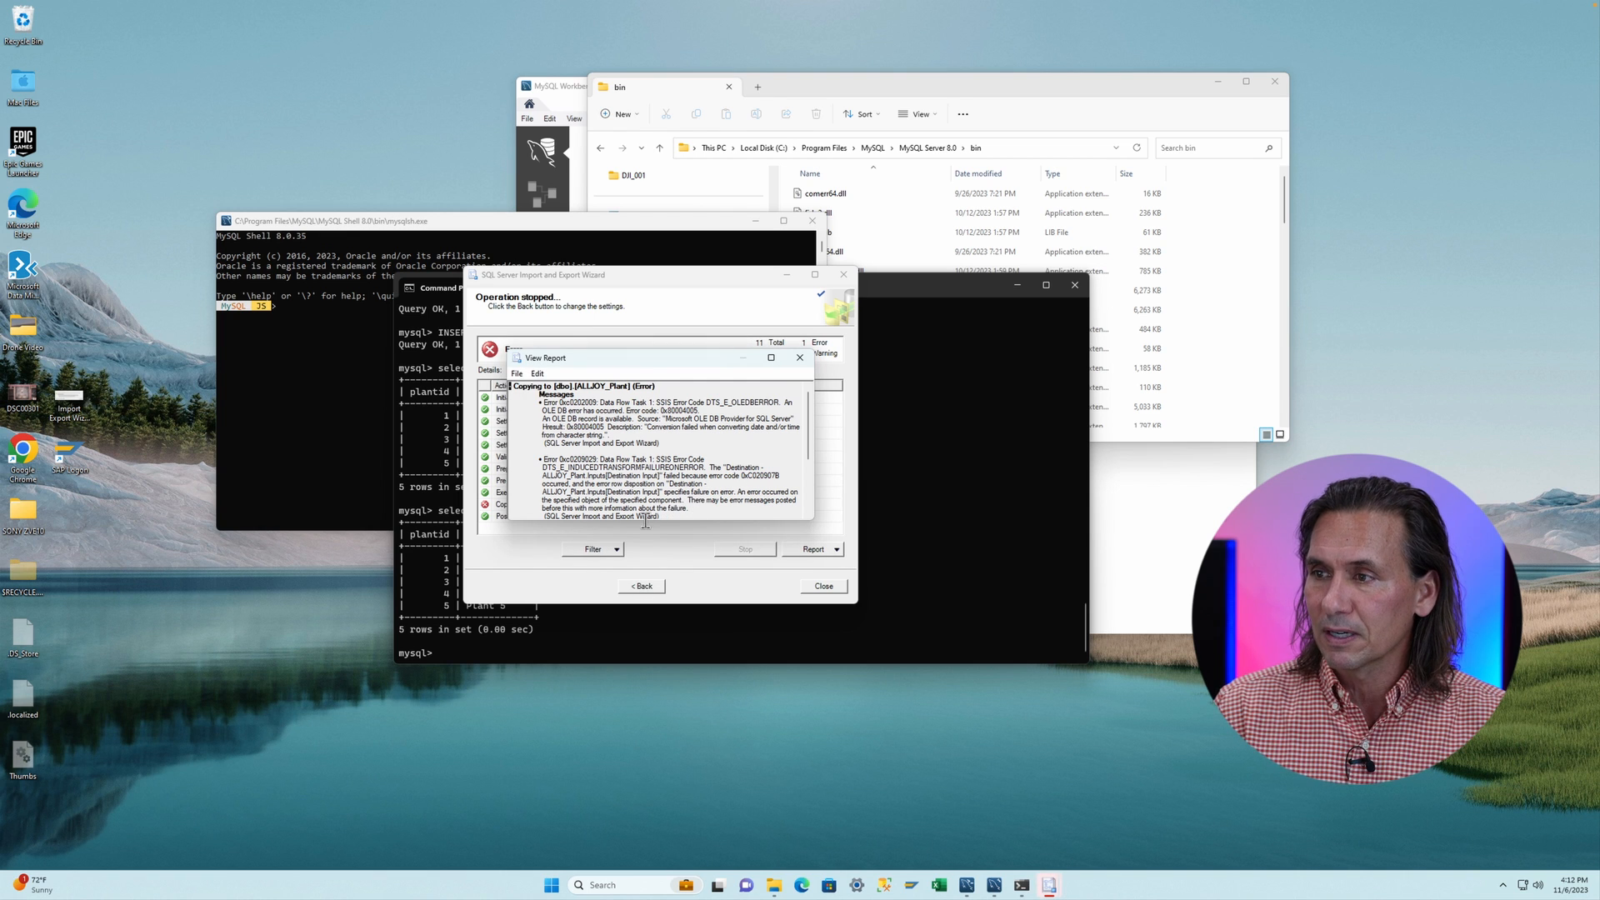
left_click(800, 357)
left_click(642, 585)
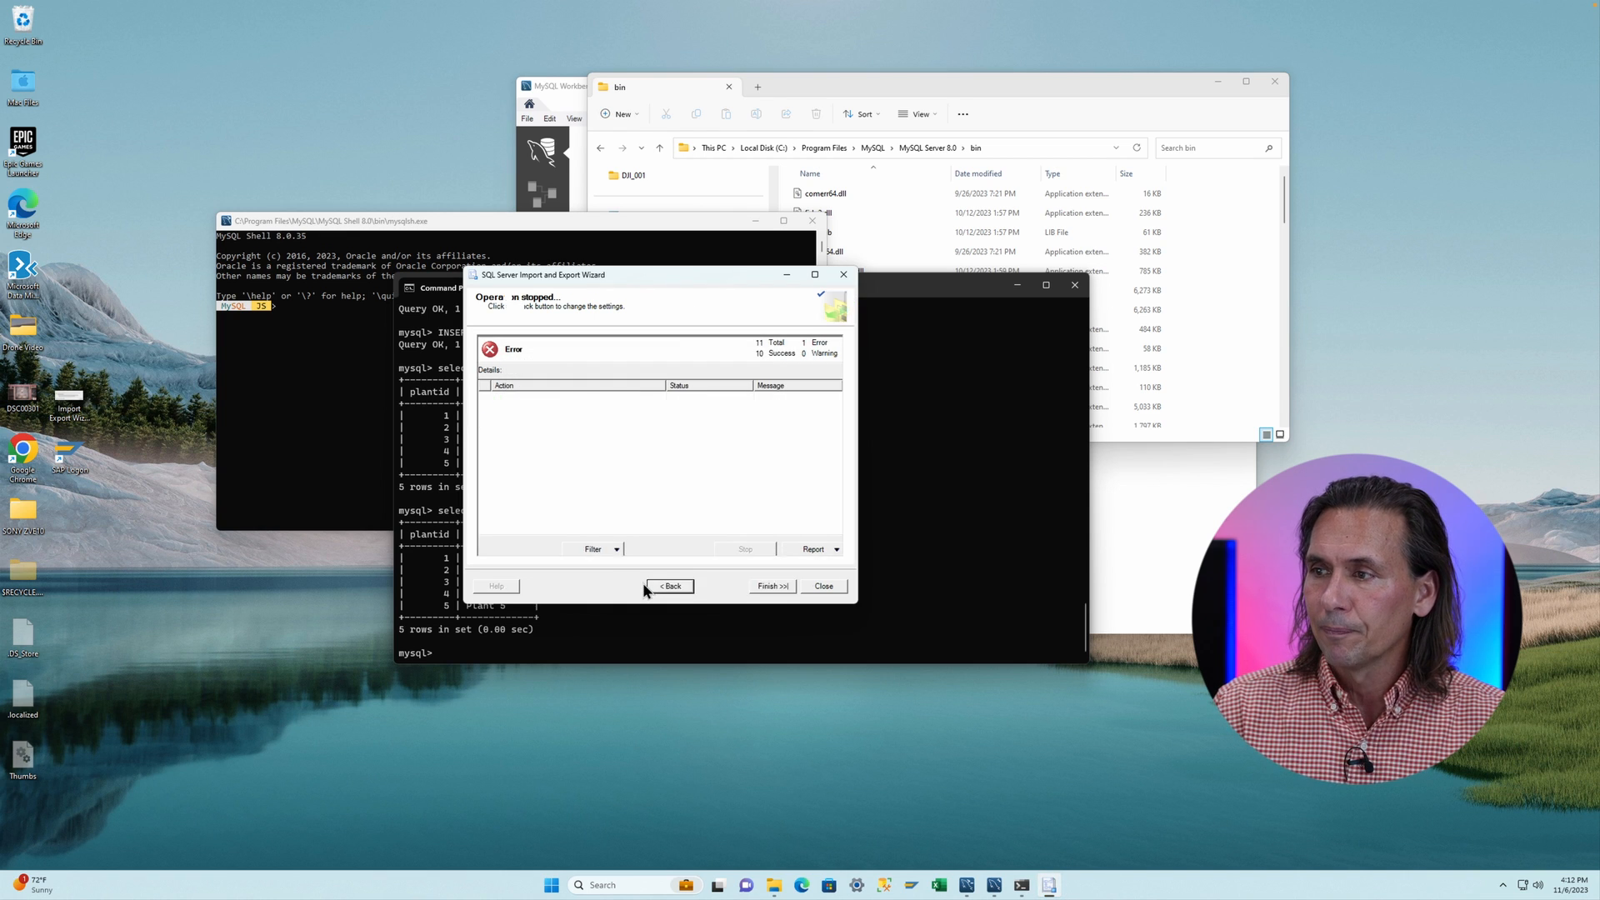
left_click(669, 586)
left_click(671, 586)
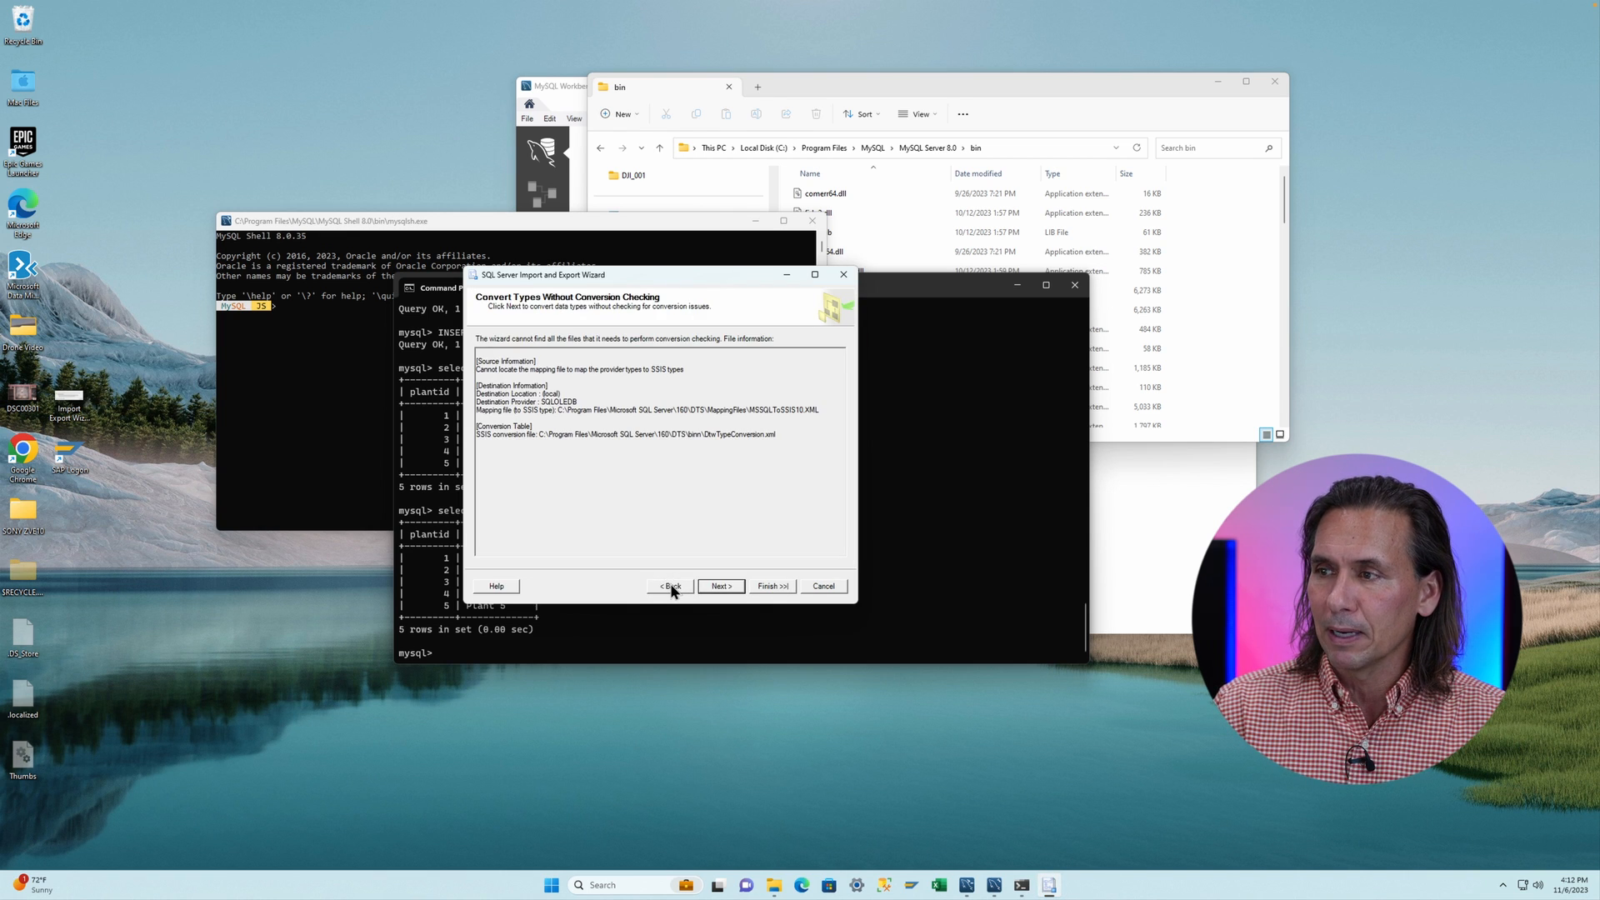
left_click(673, 587)
- Change the description column's destination type to nvarchar in the column mappings
left_click(701, 552)
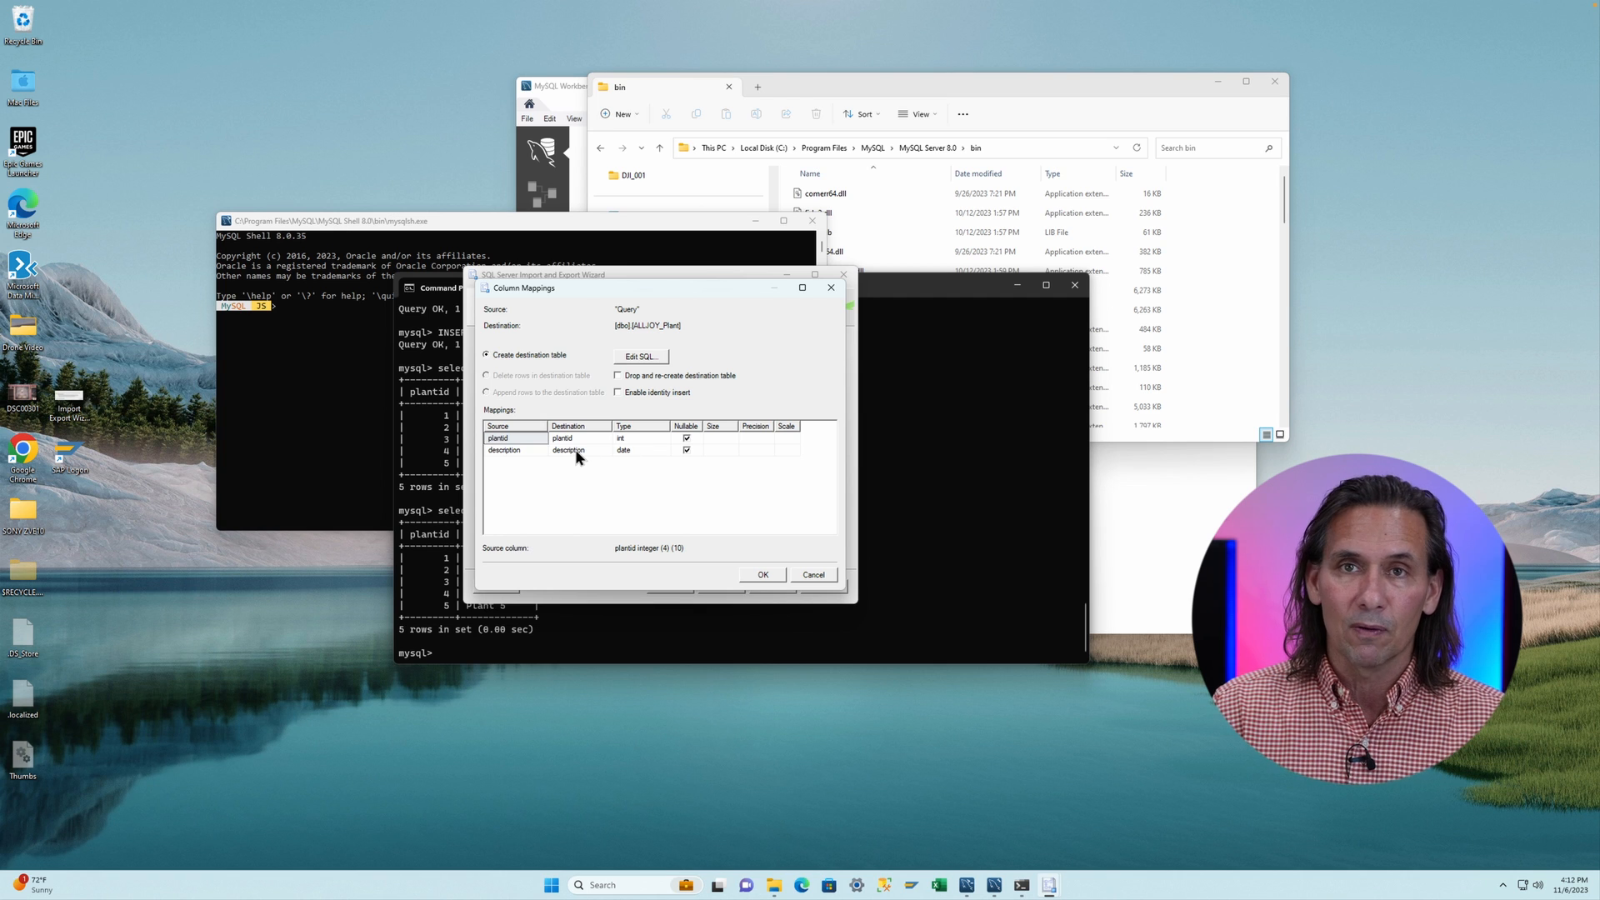
left_click(637, 450)
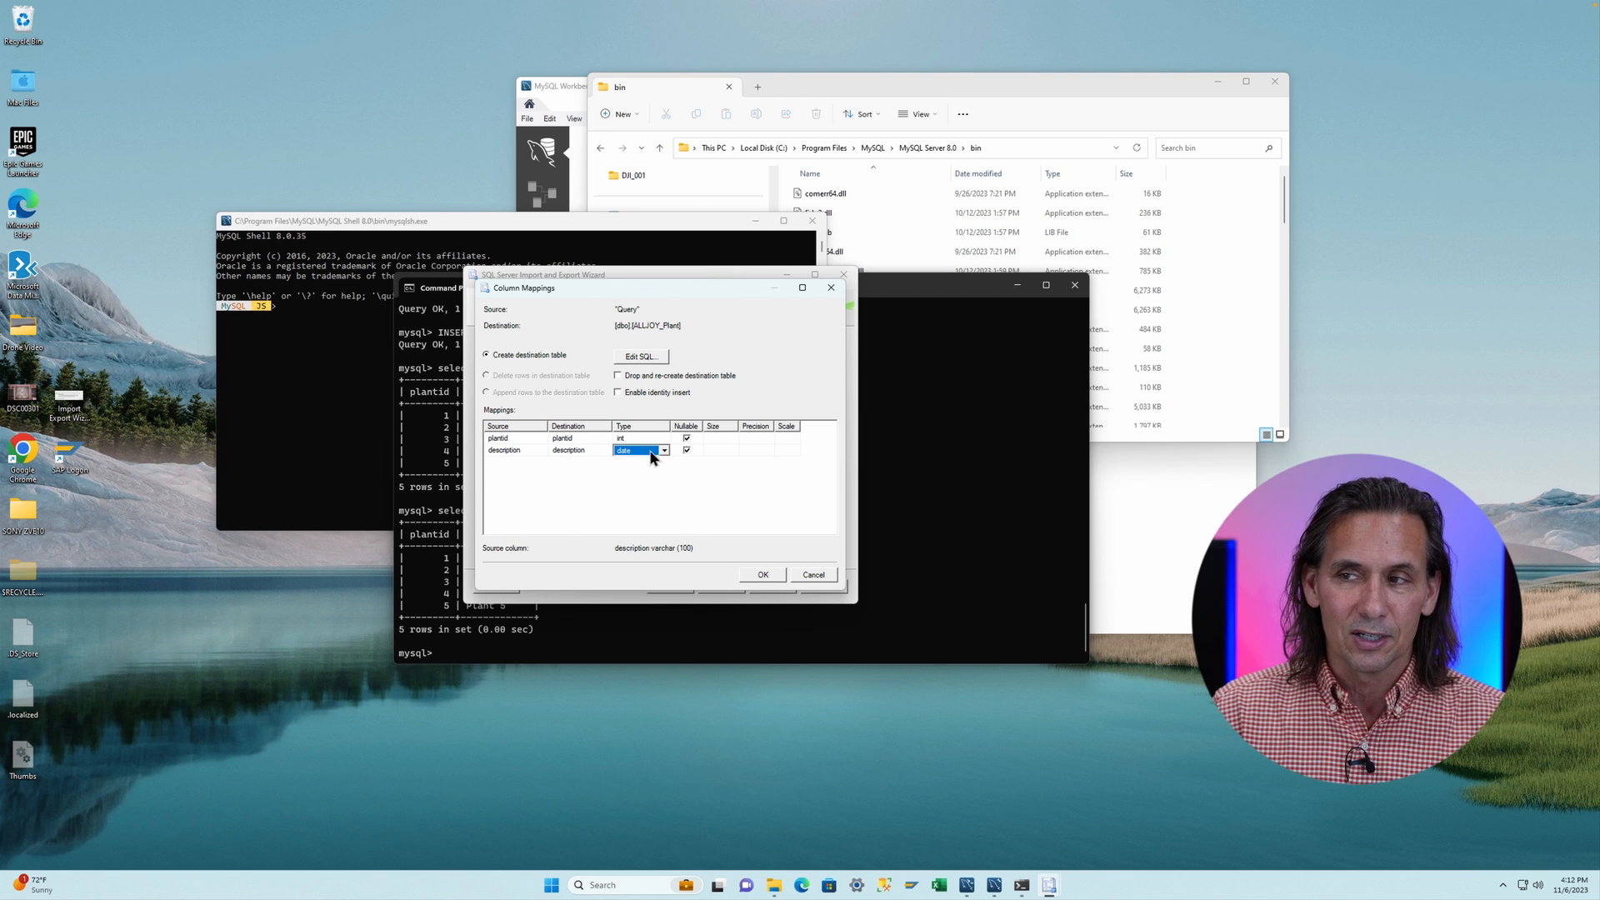
left_click(664, 450)
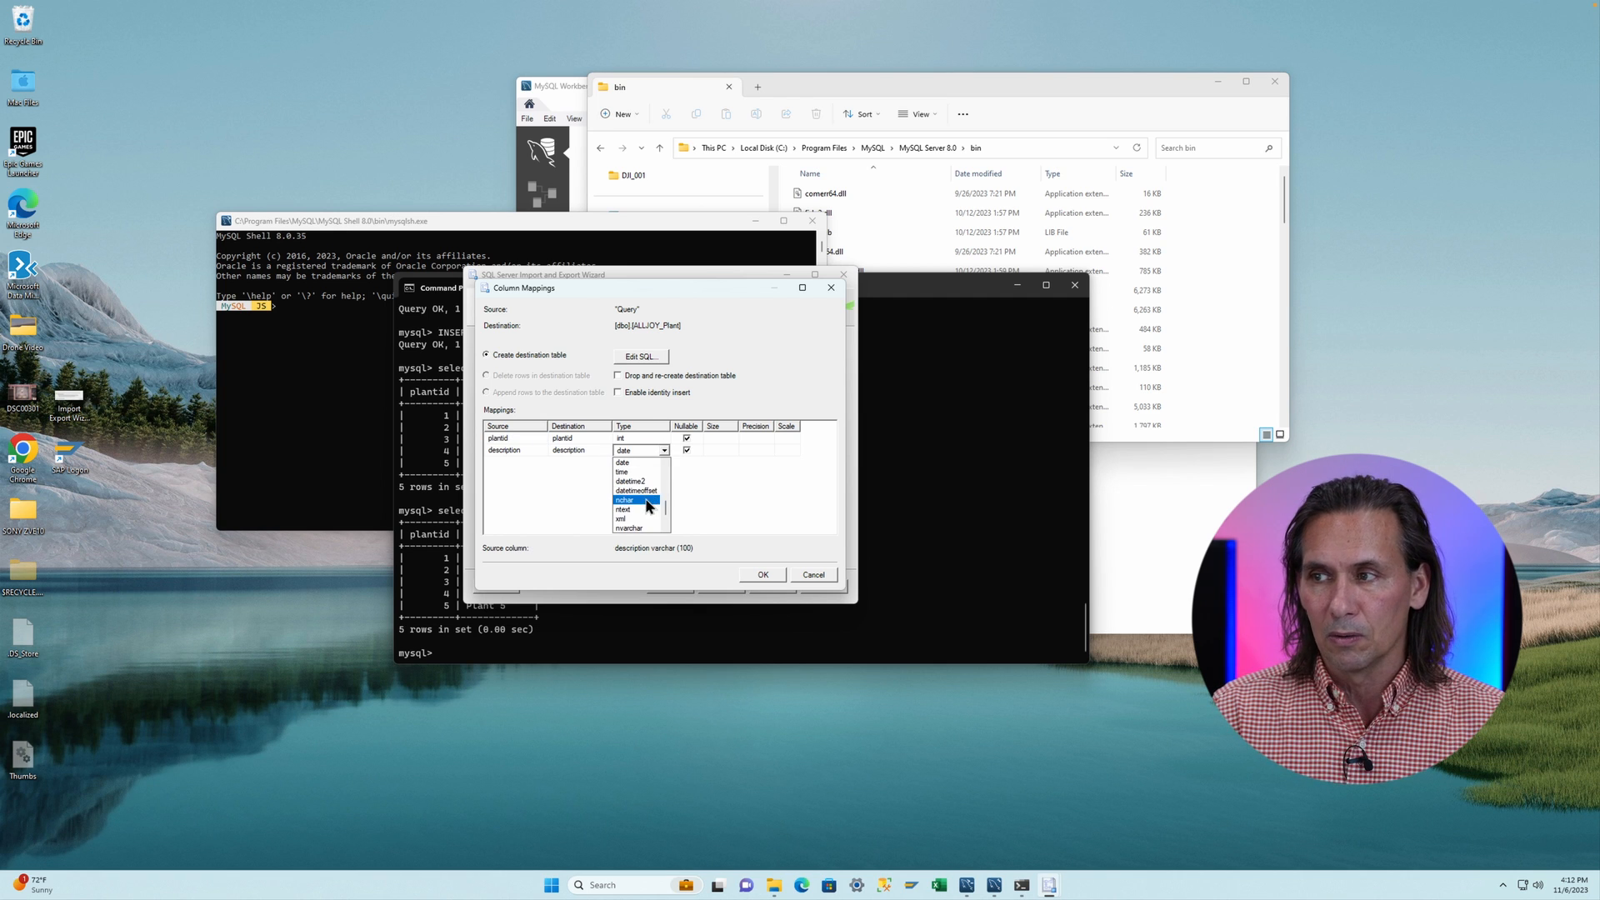
left_click(642, 528)
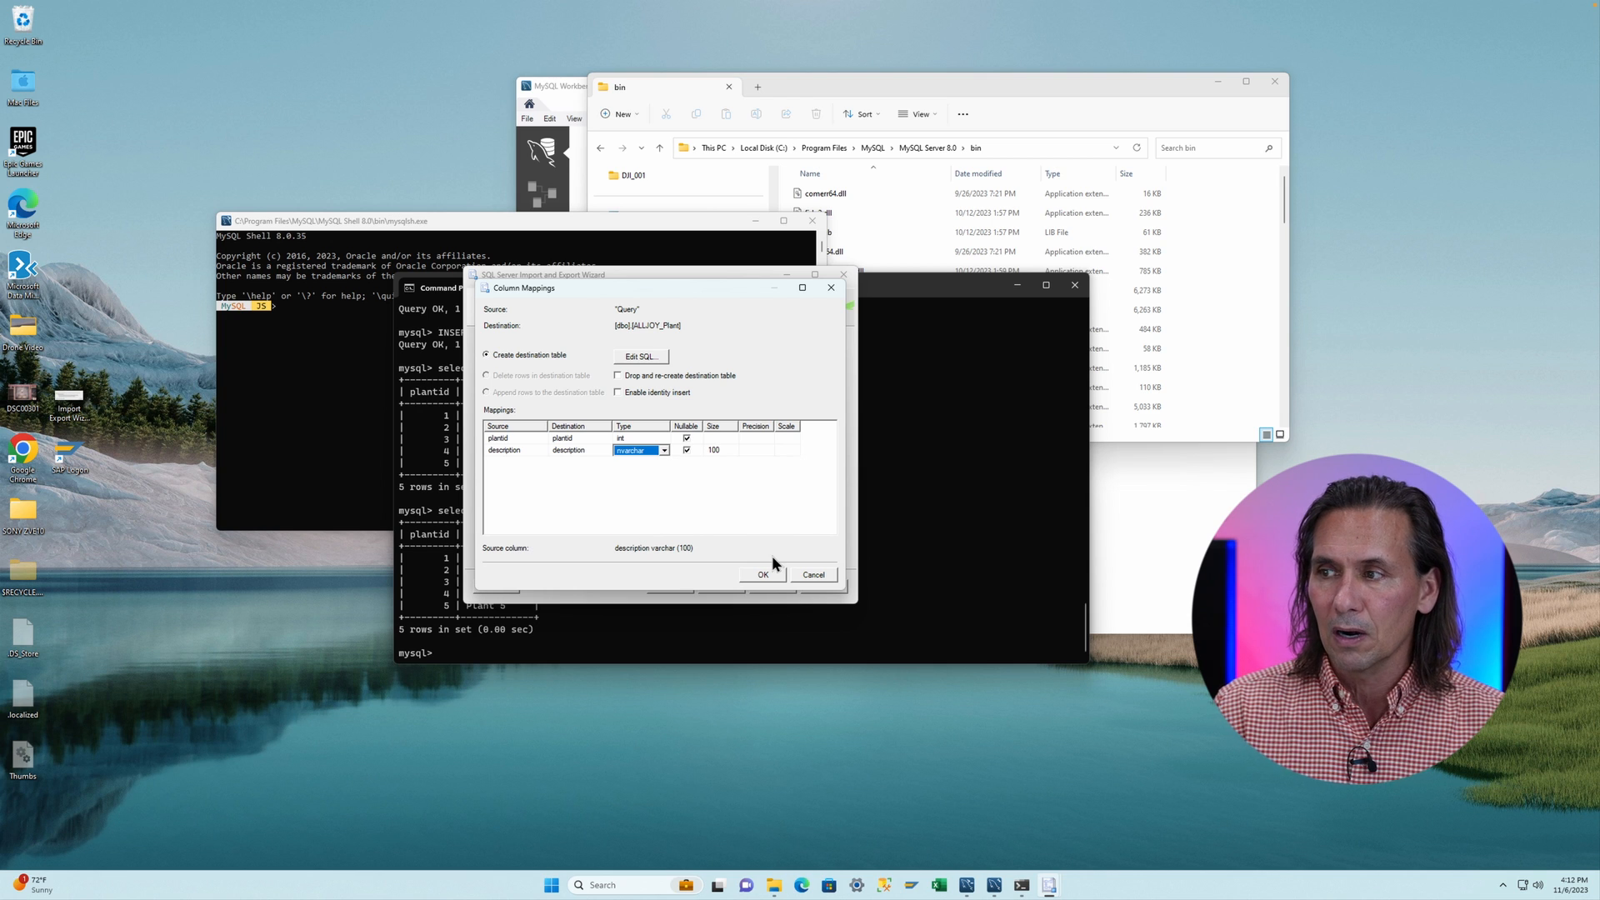
left_click(762, 574)
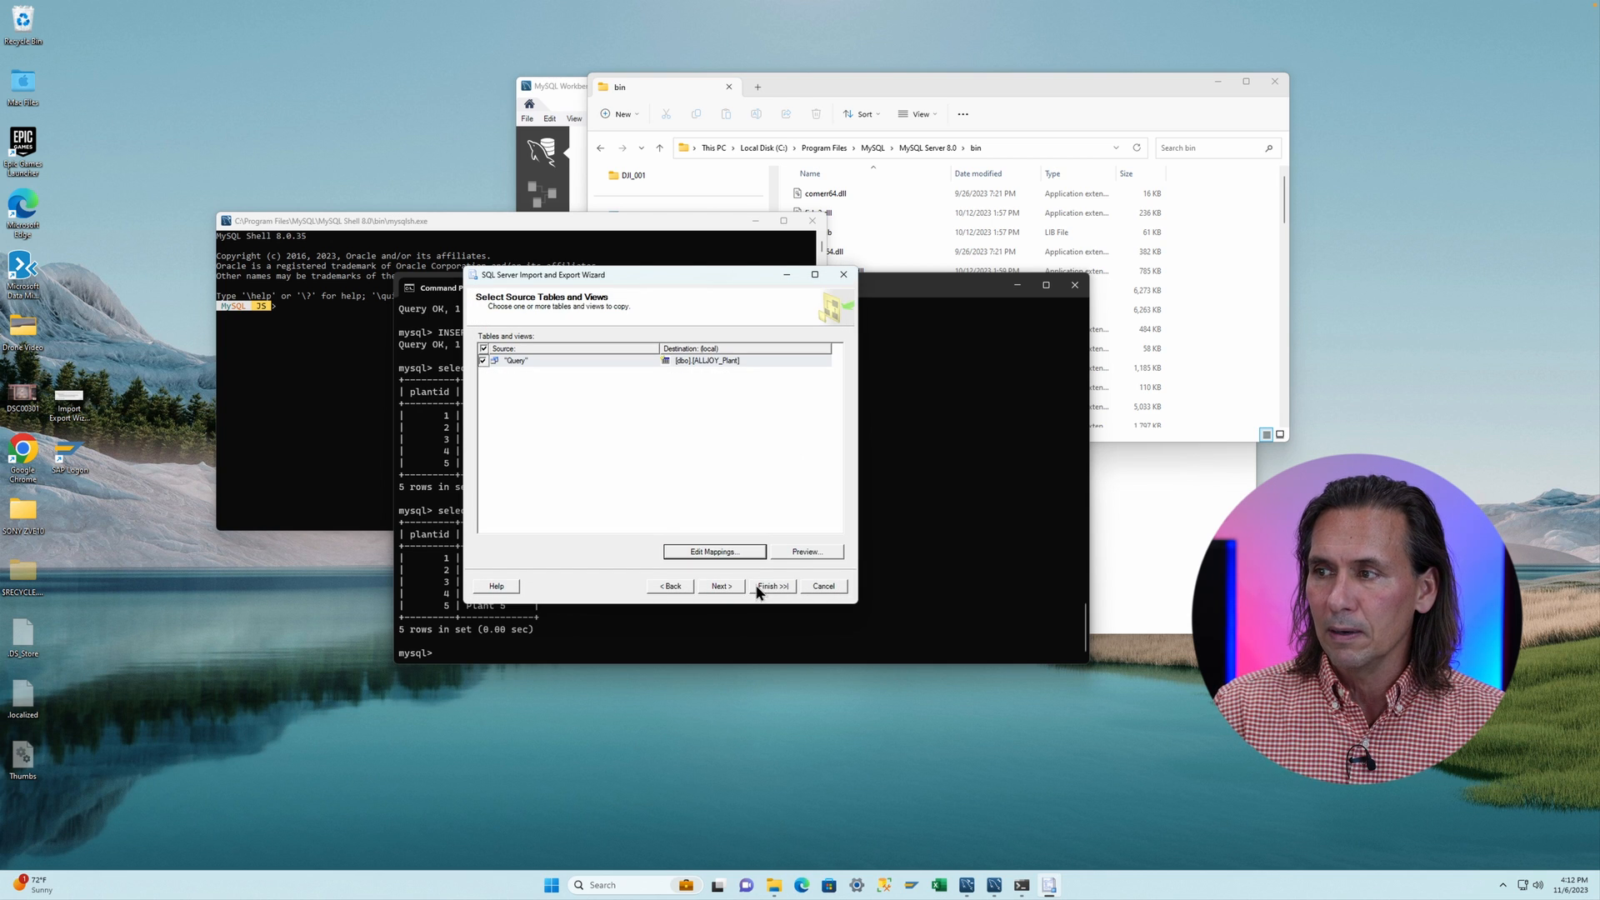
- Preview the source data and try running the import immediately again
left_click(797, 553)
left_click(787, 530)
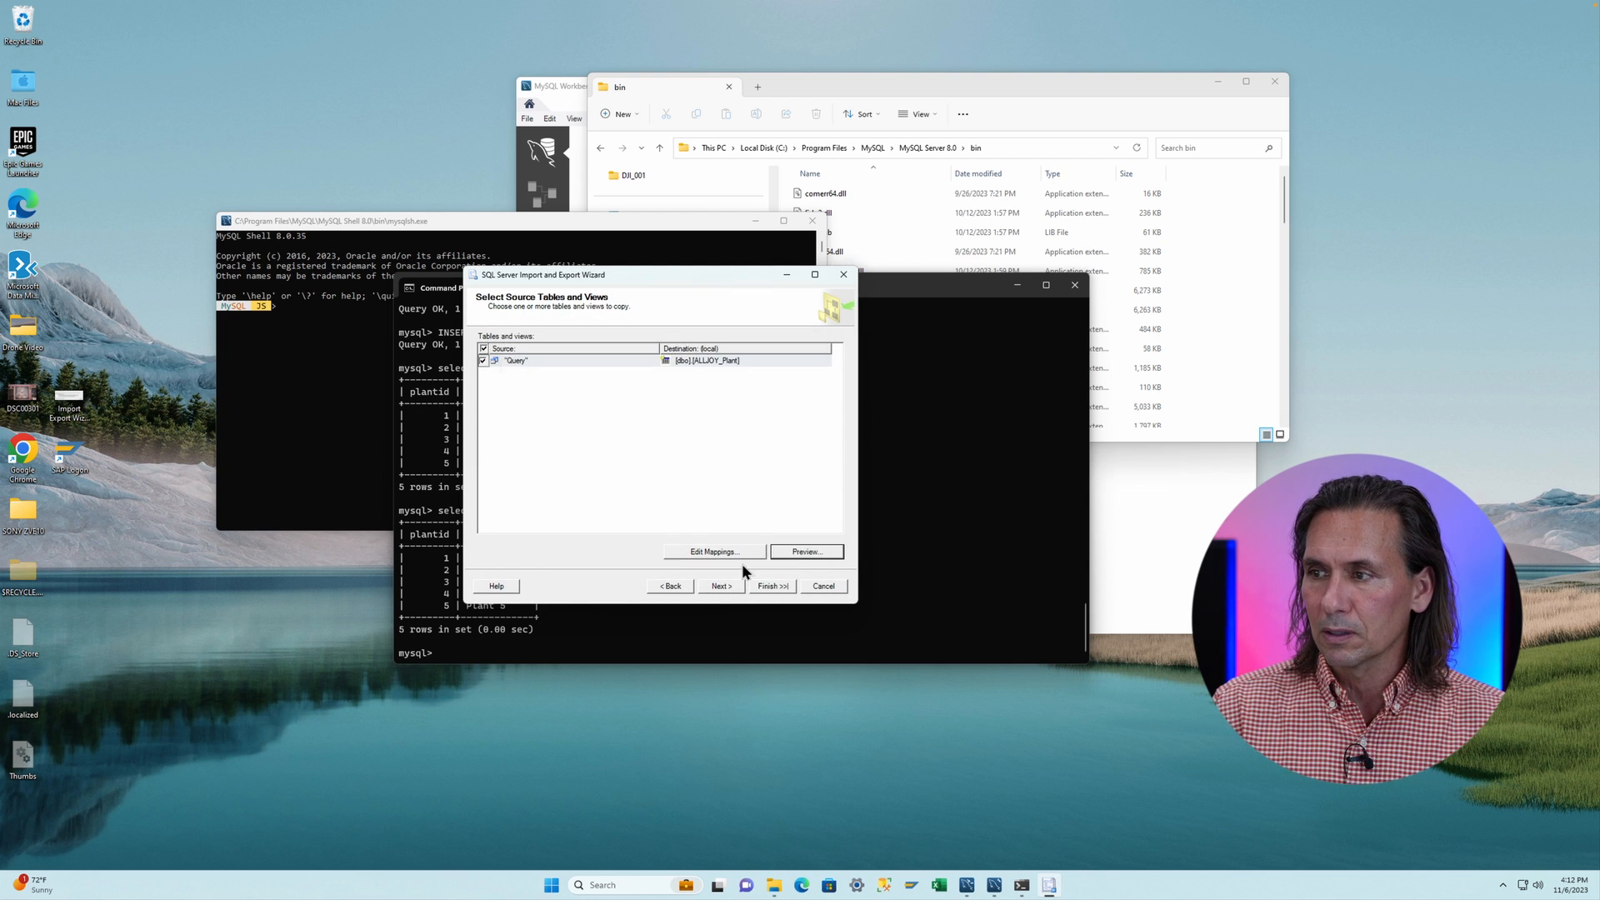
left_click(722, 586)
left_click(738, 586)
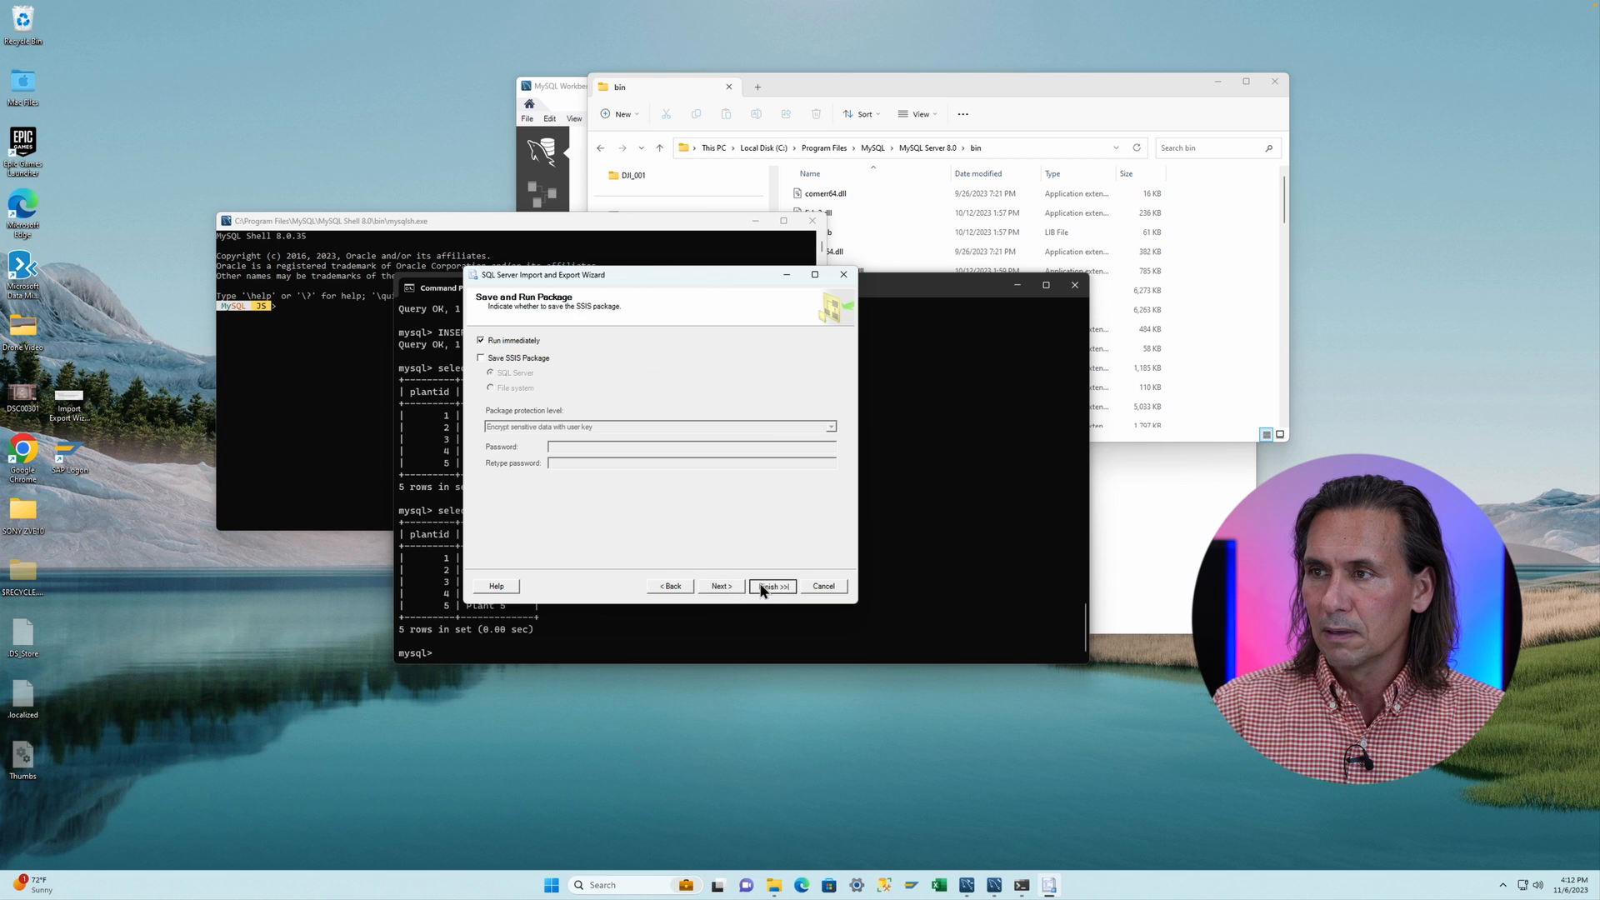
left_click(760, 586)
left_click(760, 586)
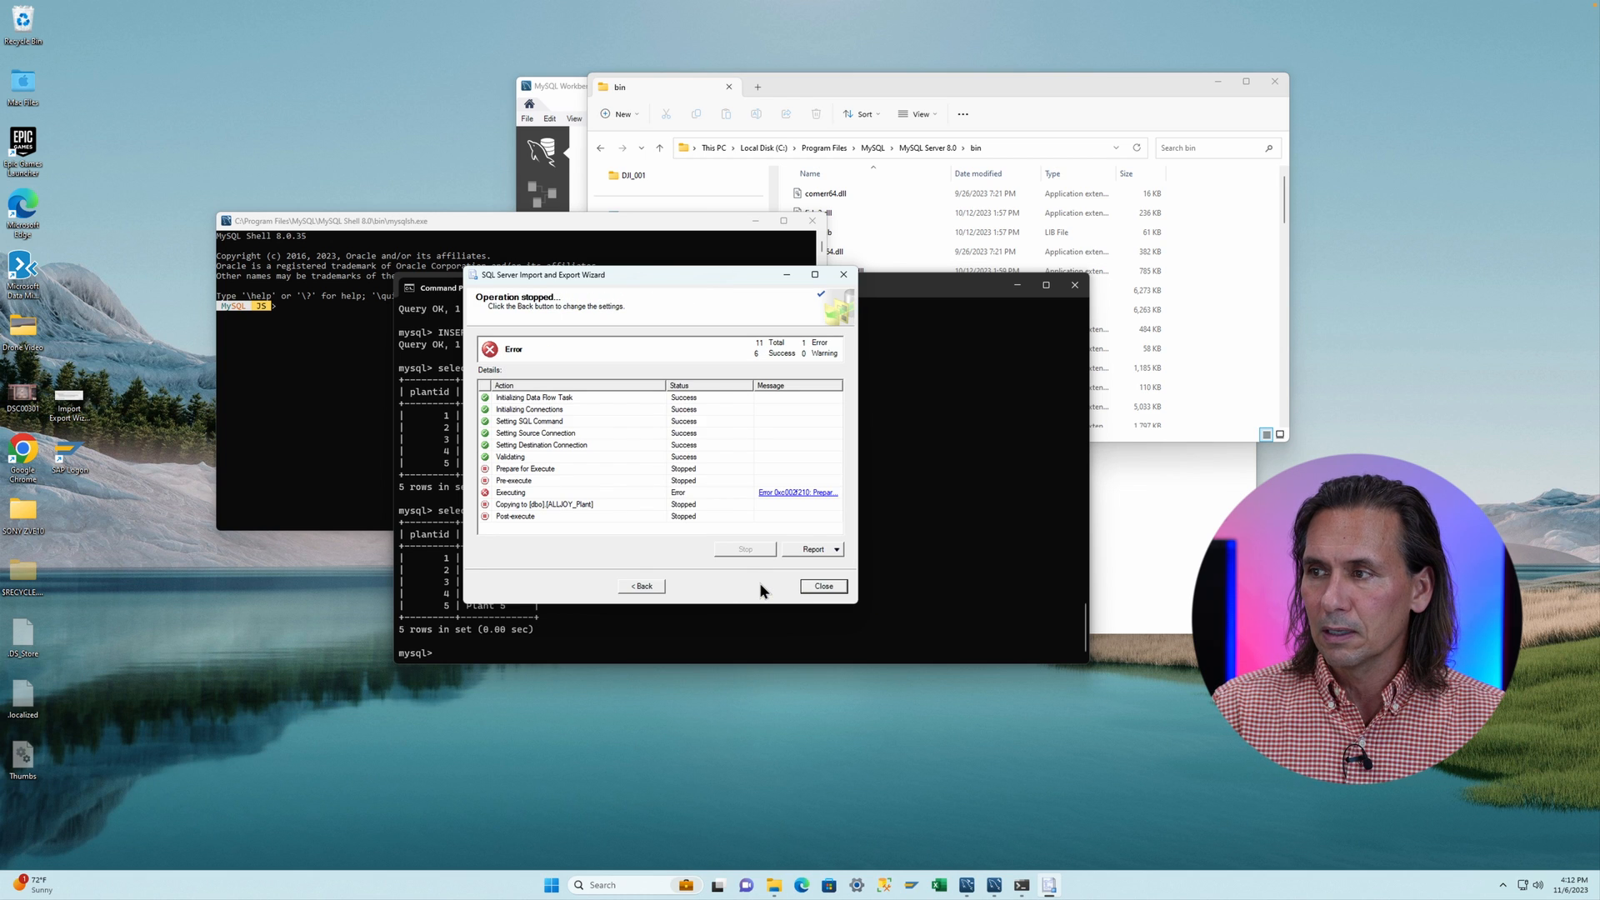
- Read the execution error message, dismiss it, and return to the table selection page
left_click(773, 493)
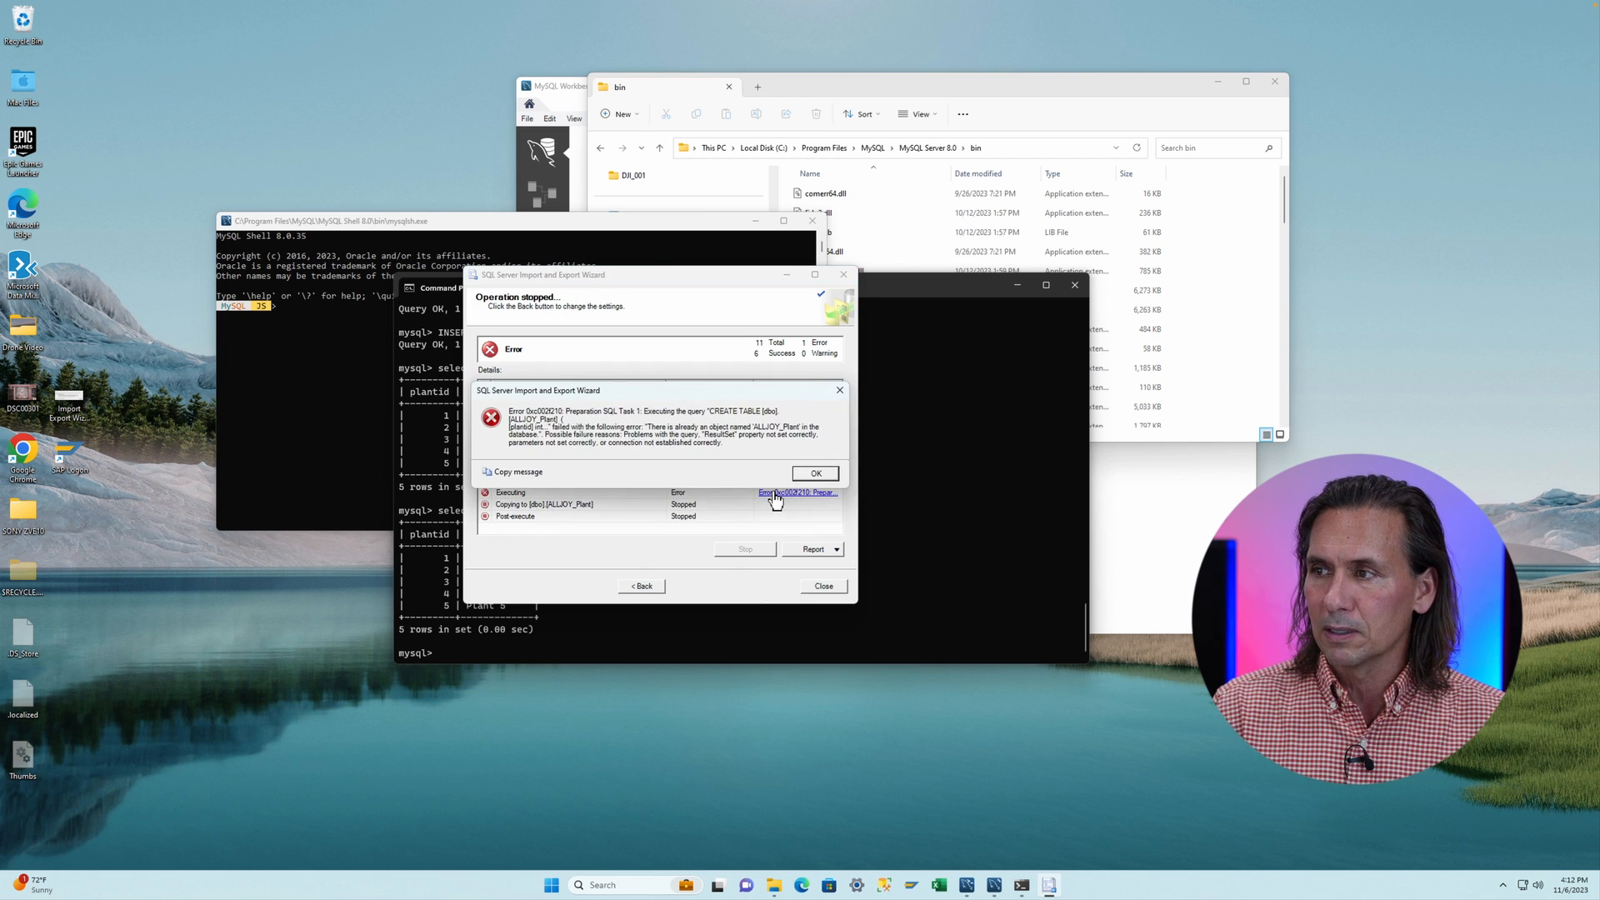
left_click(815, 472)
left_click(643, 588)
left_click(666, 590)
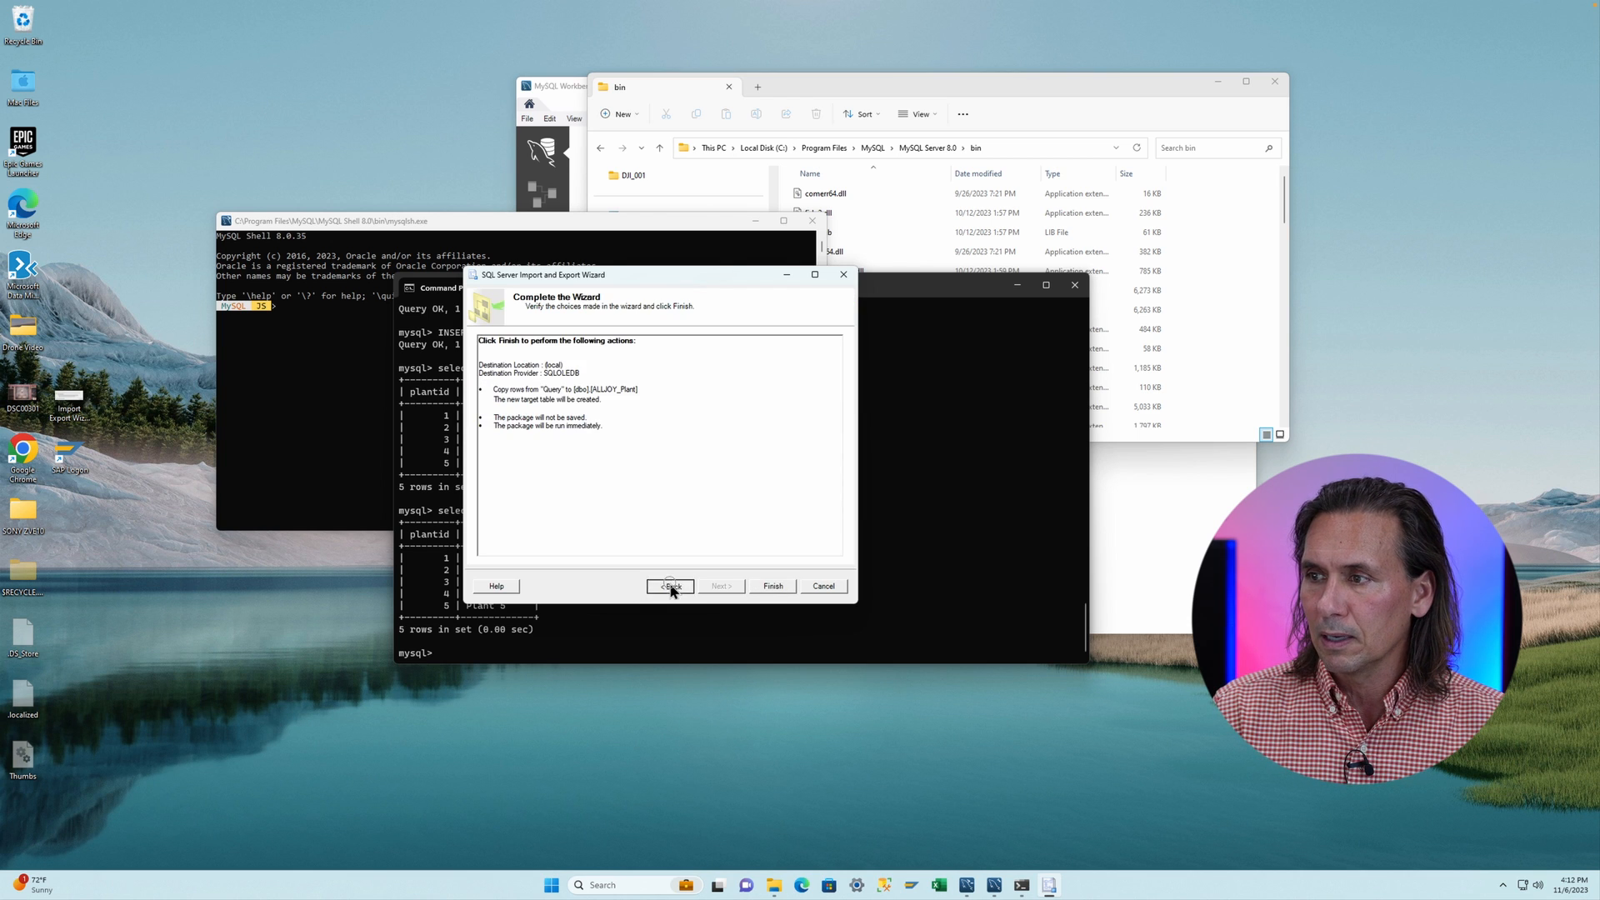
left_click(671, 589)
left_click(671, 589)
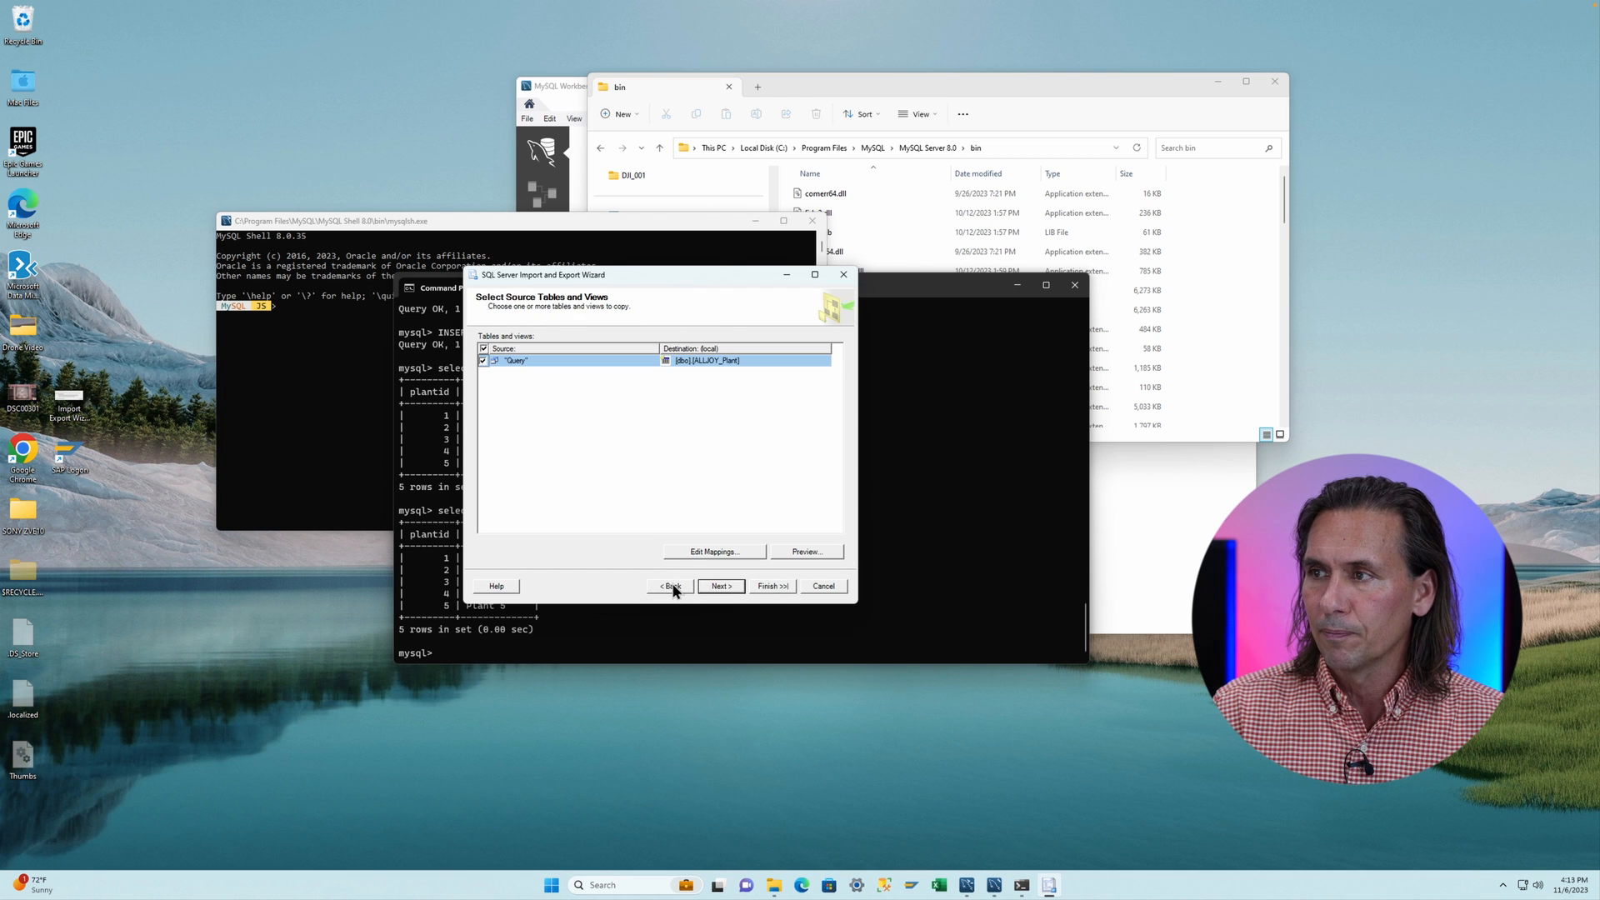
- Rename the query's destination table to [dbo].[ALLJOY_Plant2]
left_click(732, 363)
left_click(734, 362)
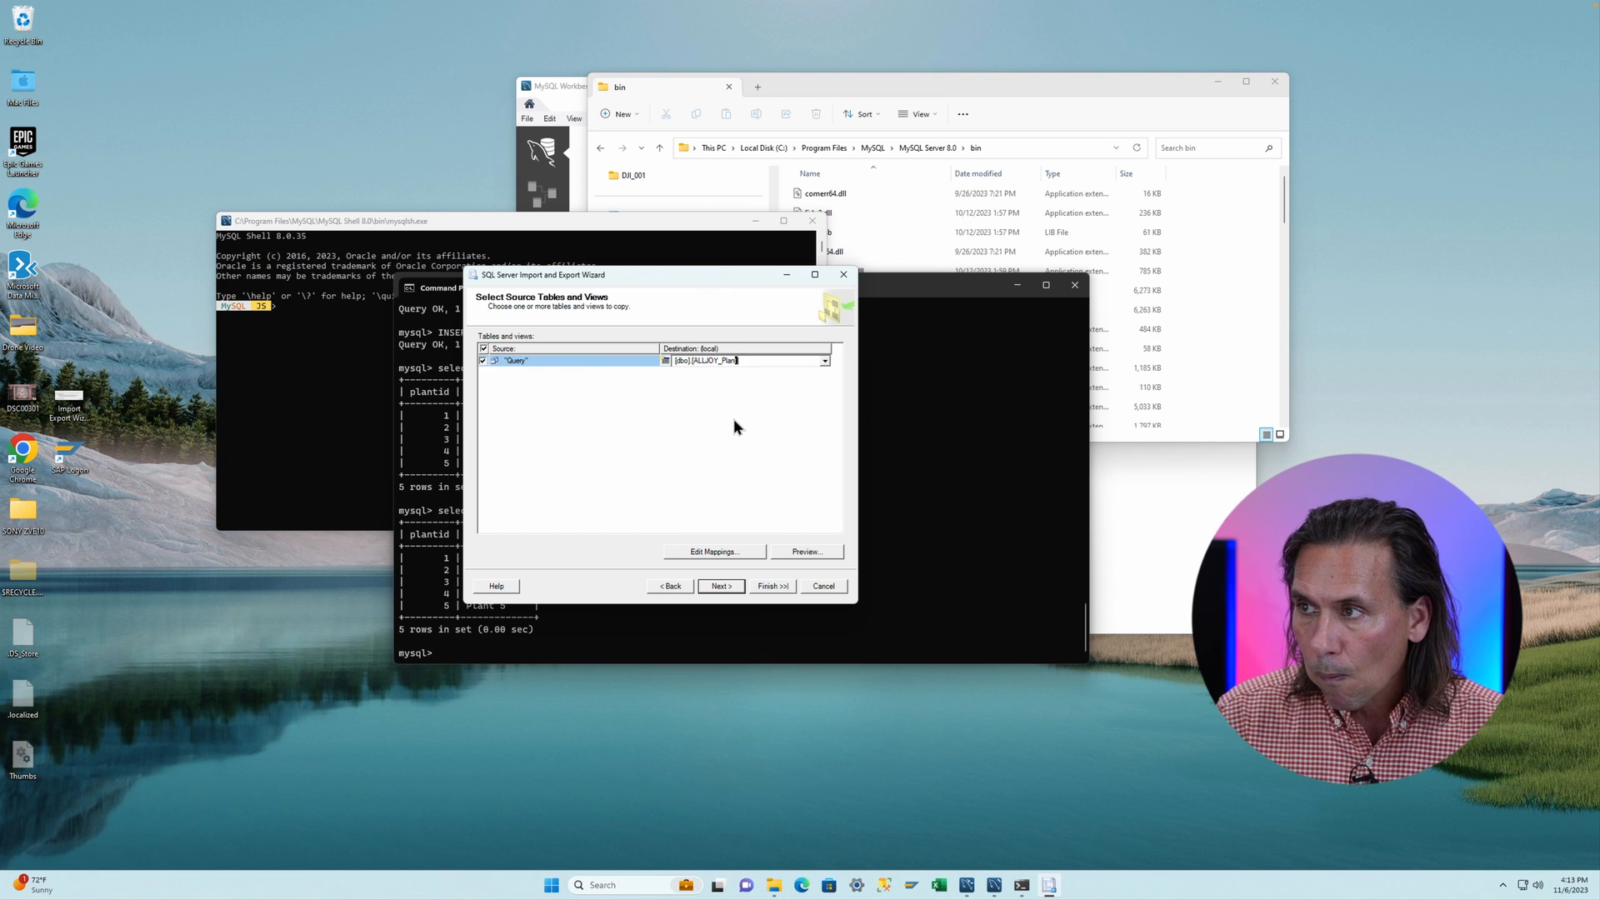
key("Delete")
type("2")
key("Return")
key("Return")
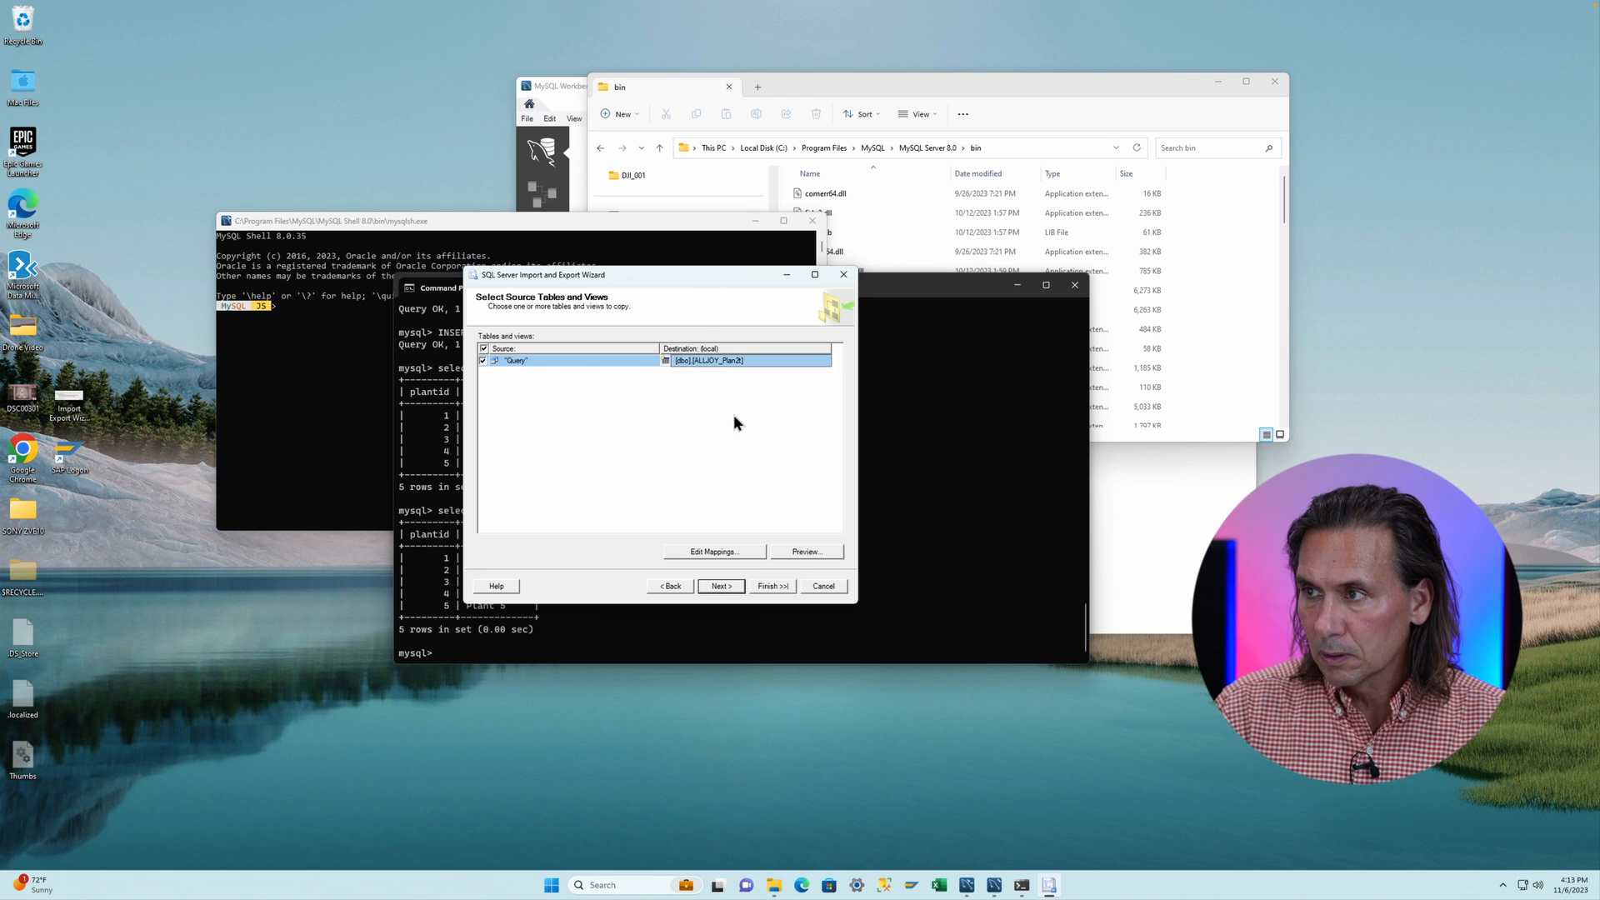
left_click(736, 360)
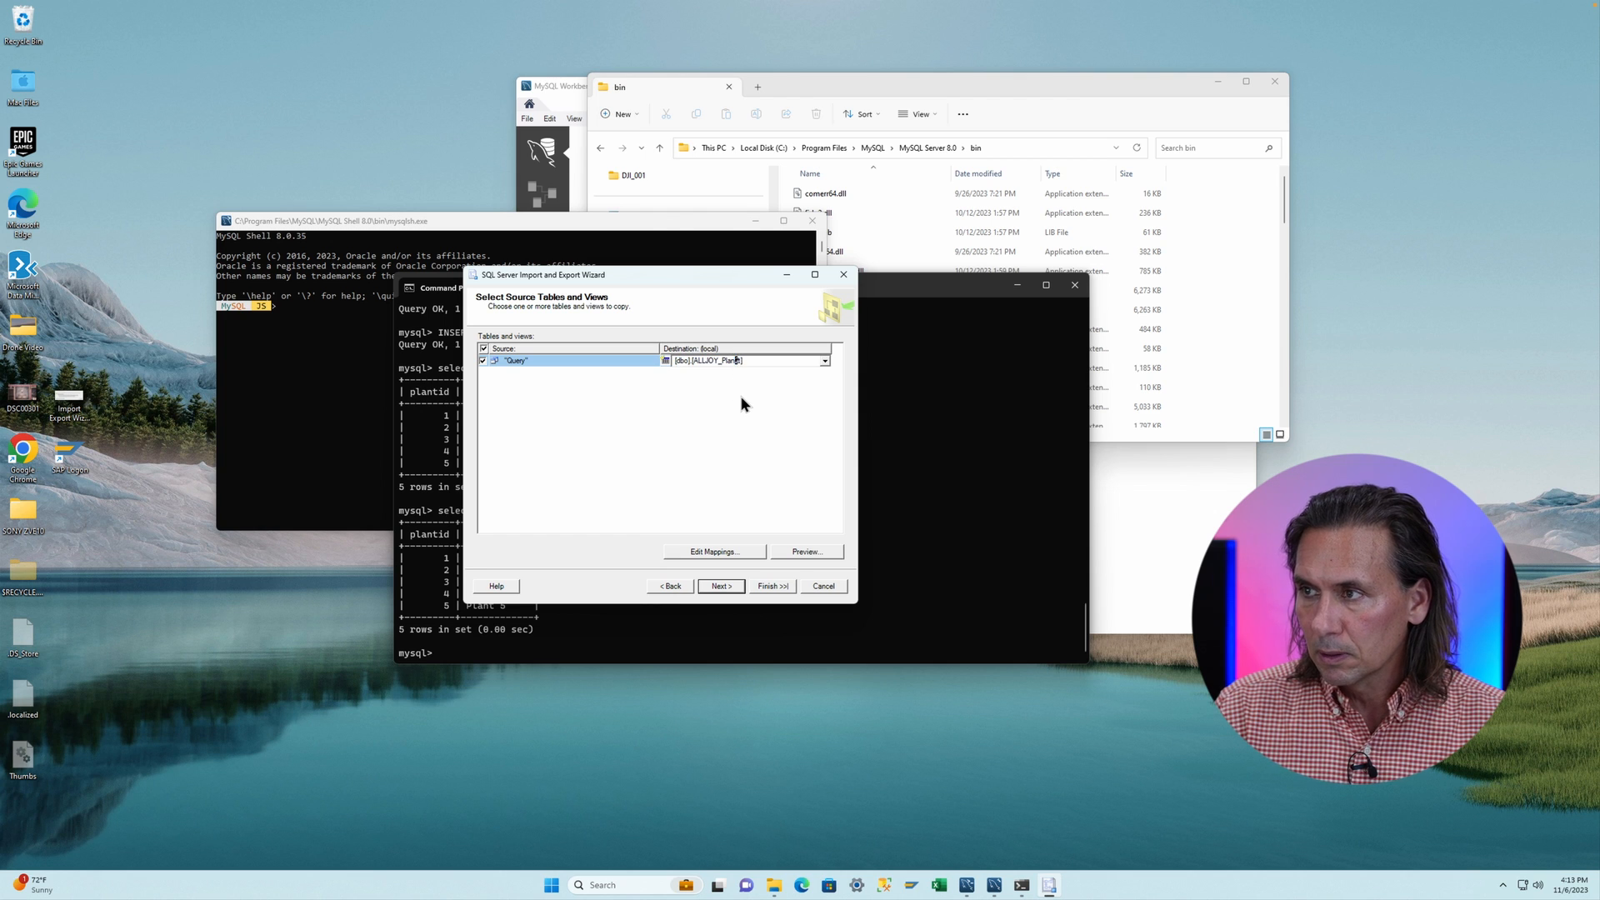
key("BackSpace")
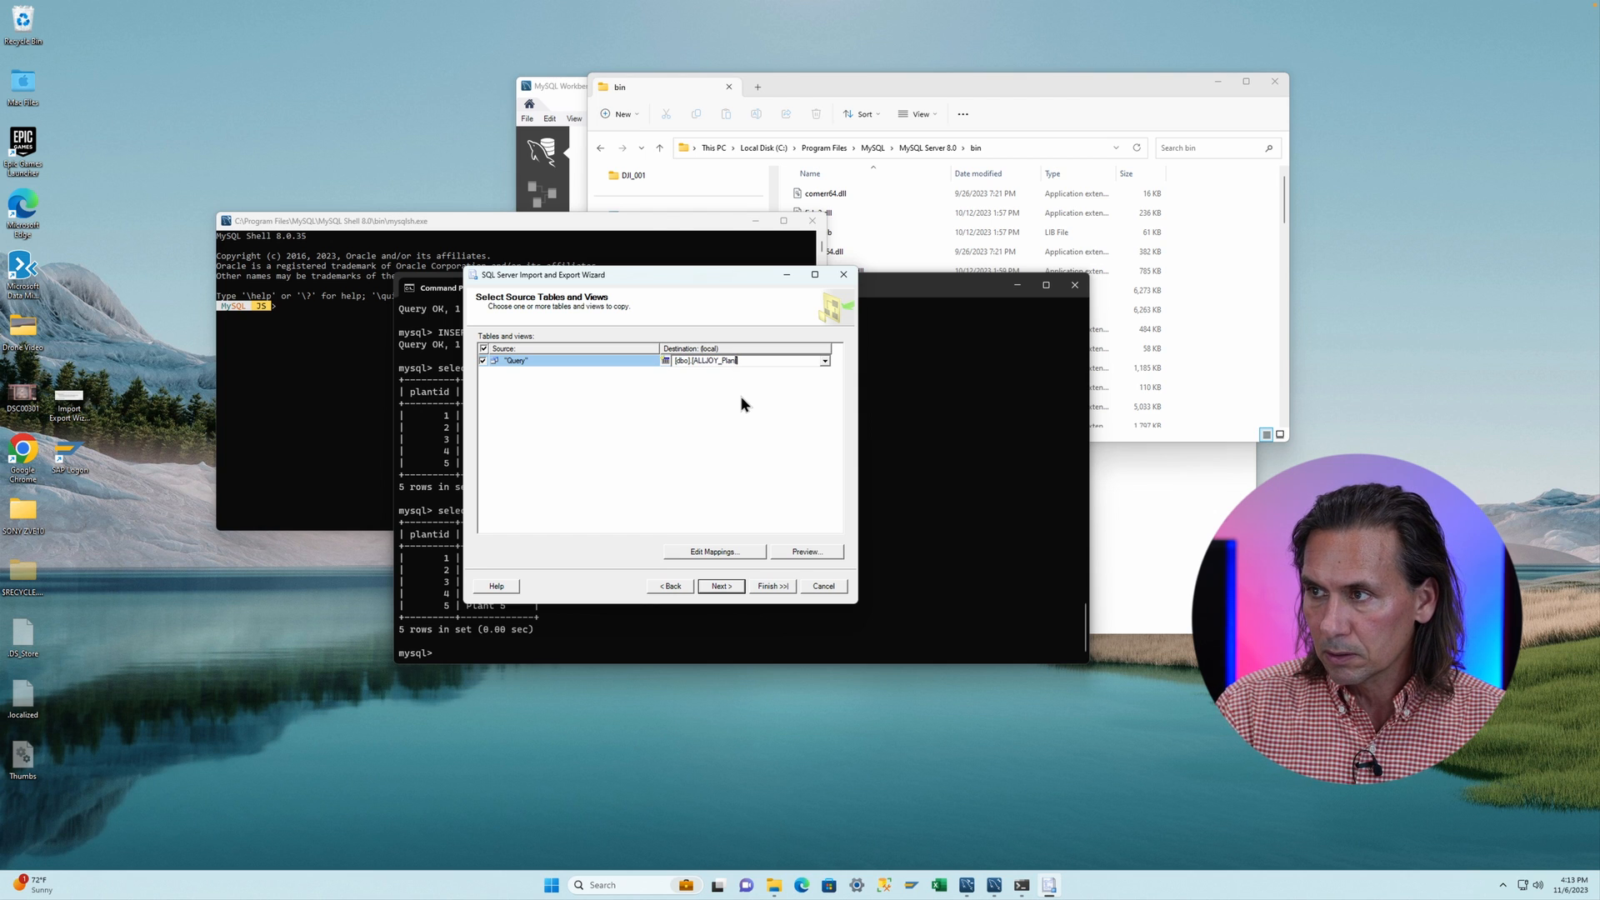
type("t2")
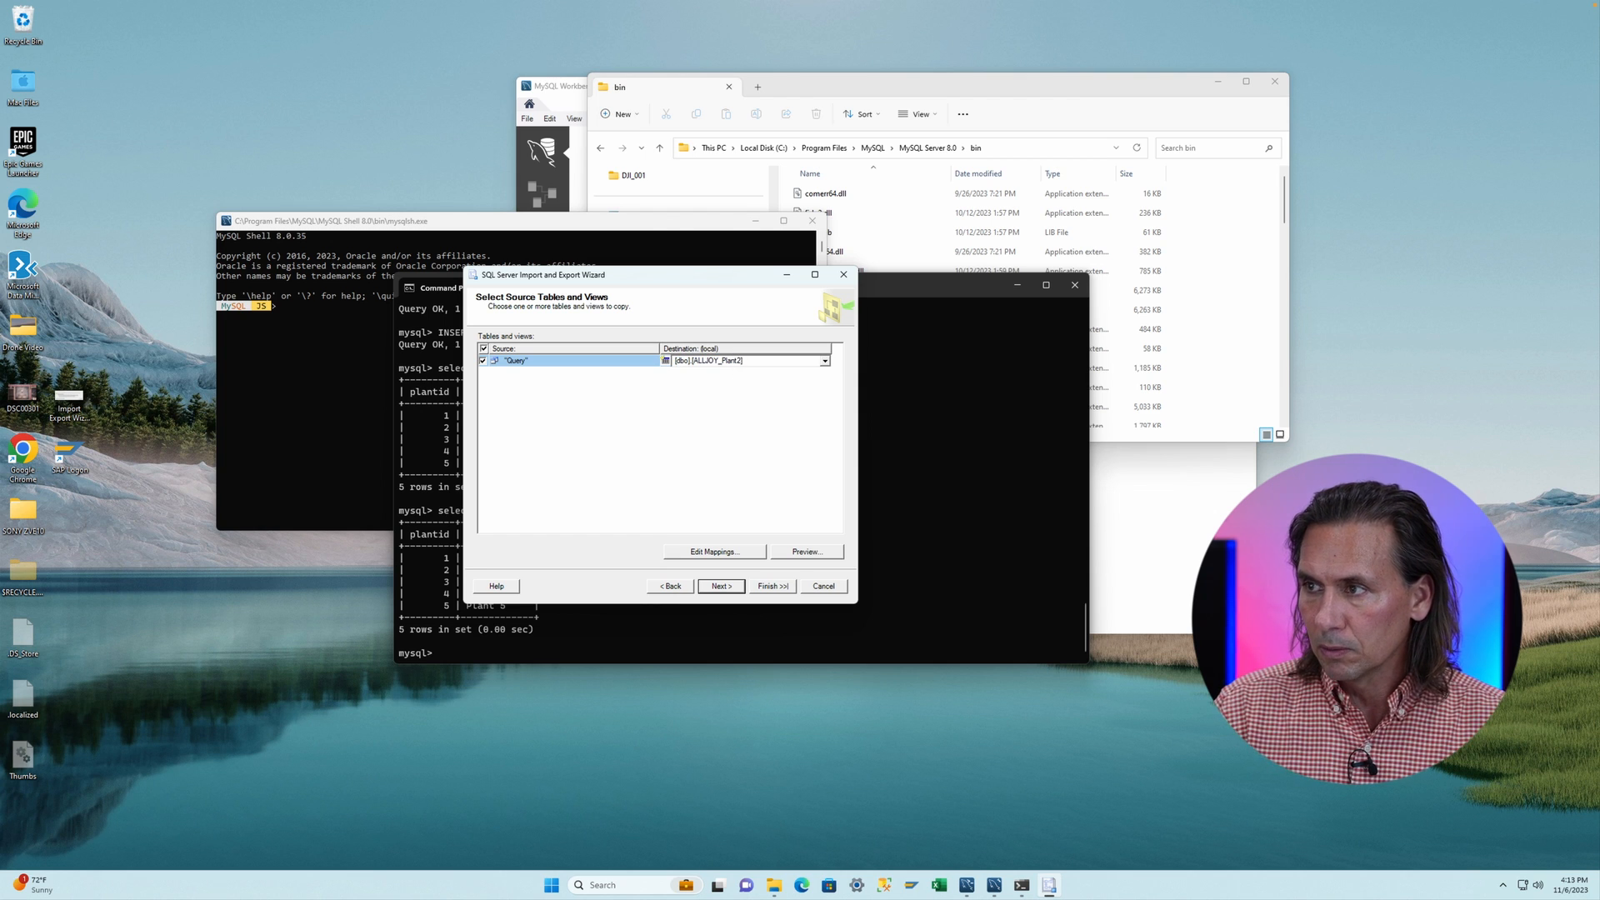
- Preview the source data, then finish the wizard to run the import immediately
left_click(791, 549)
left_click(781, 525)
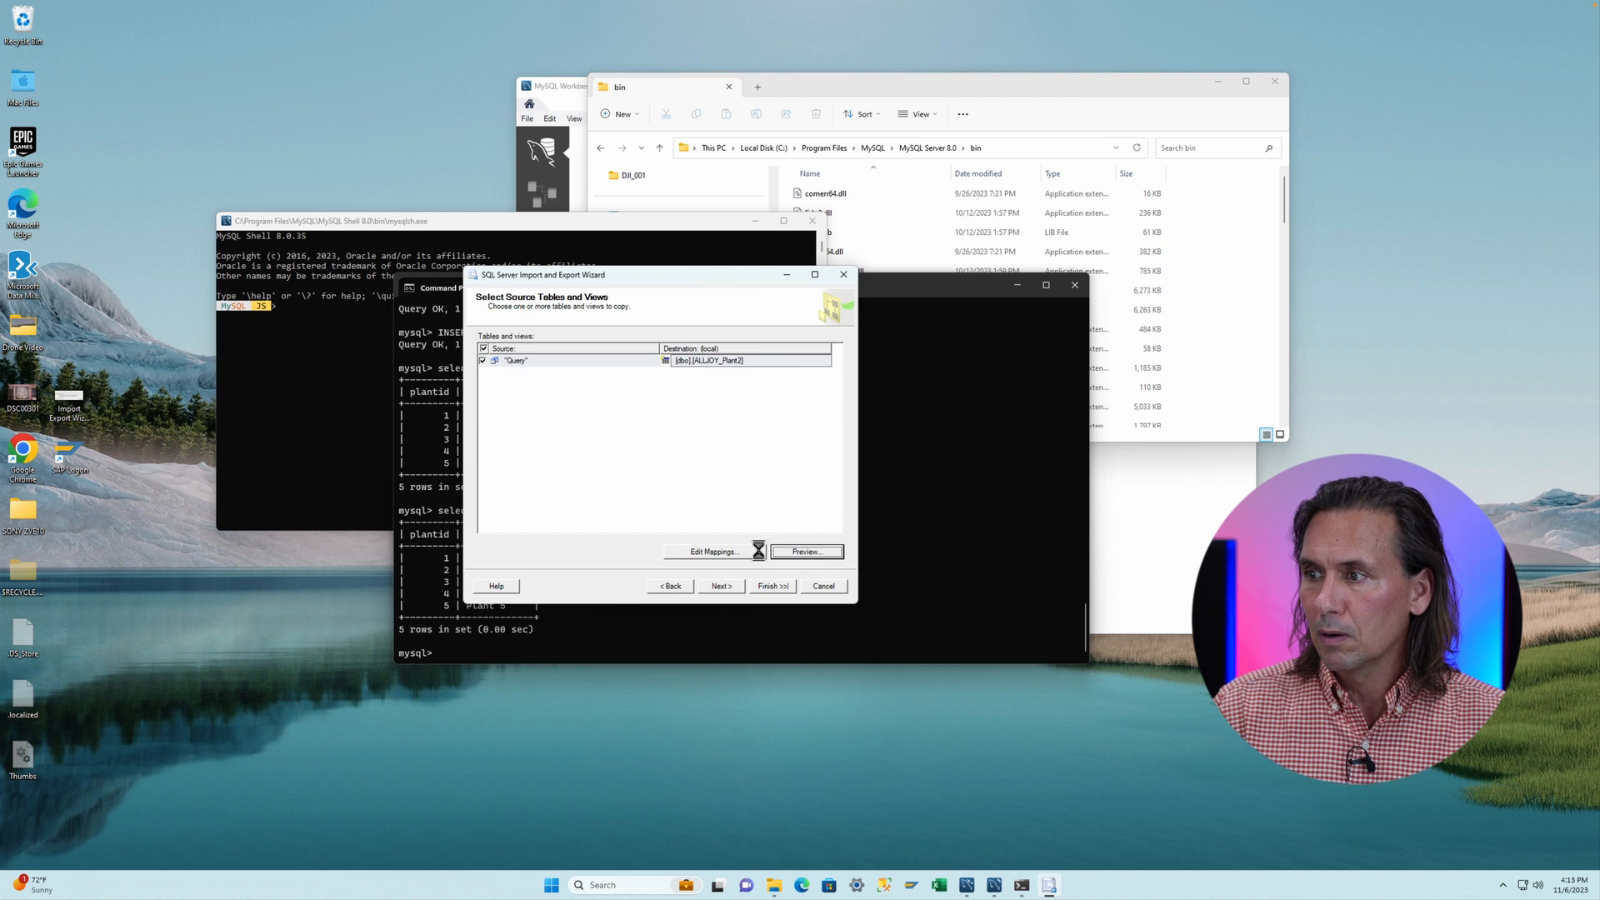
left_click(720, 586)
left_click(722, 586)
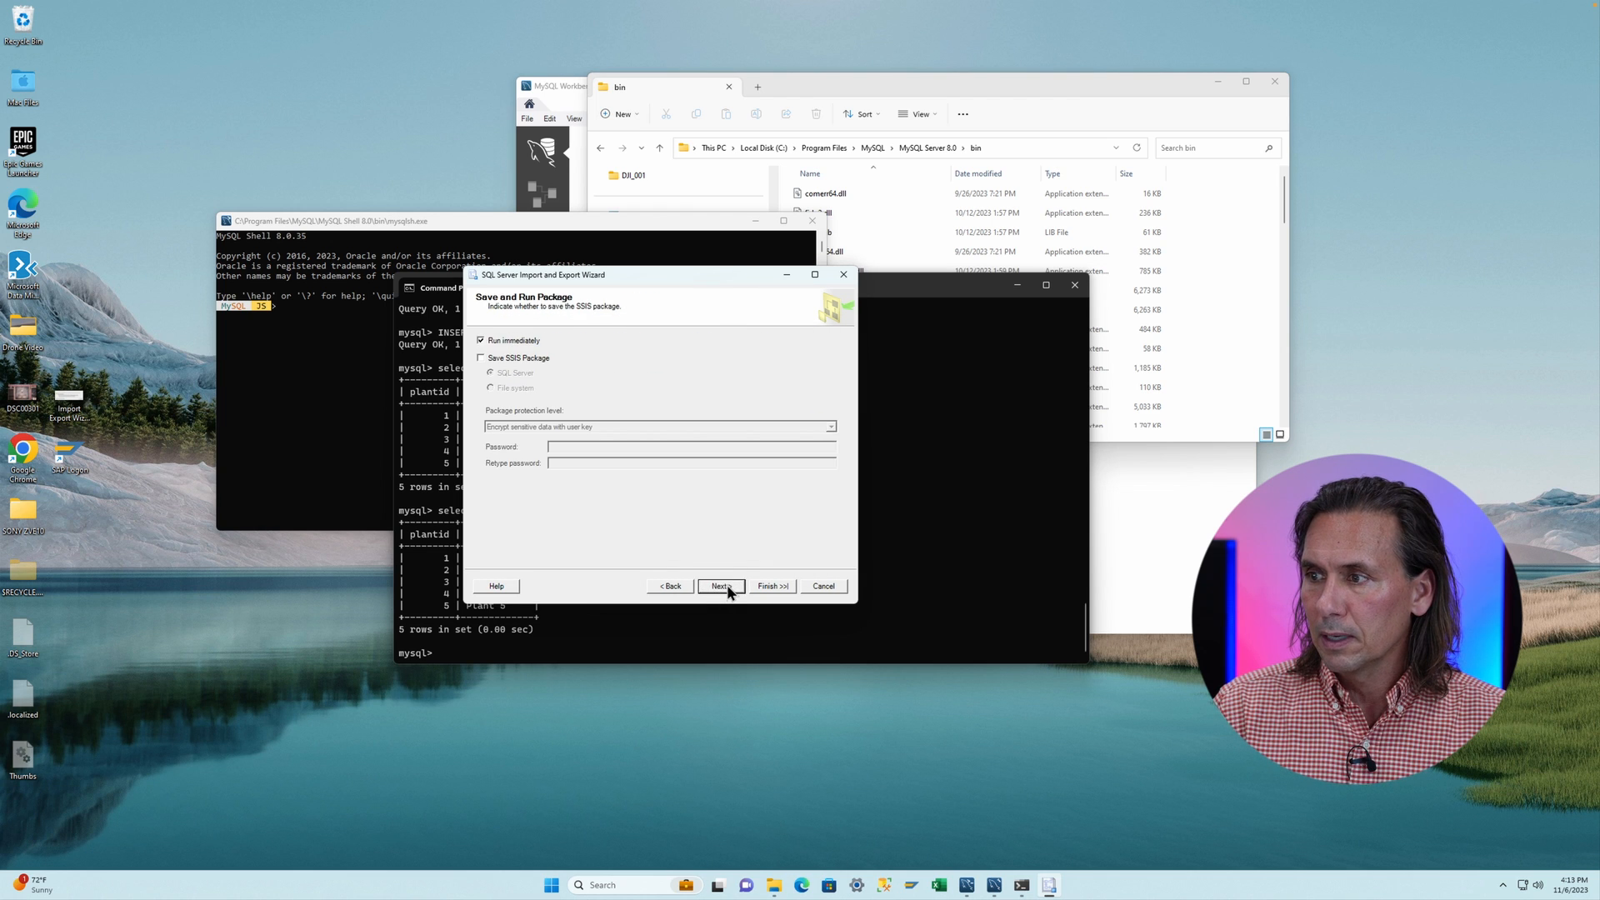
left_click(723, 587)
left_click(772, 585)
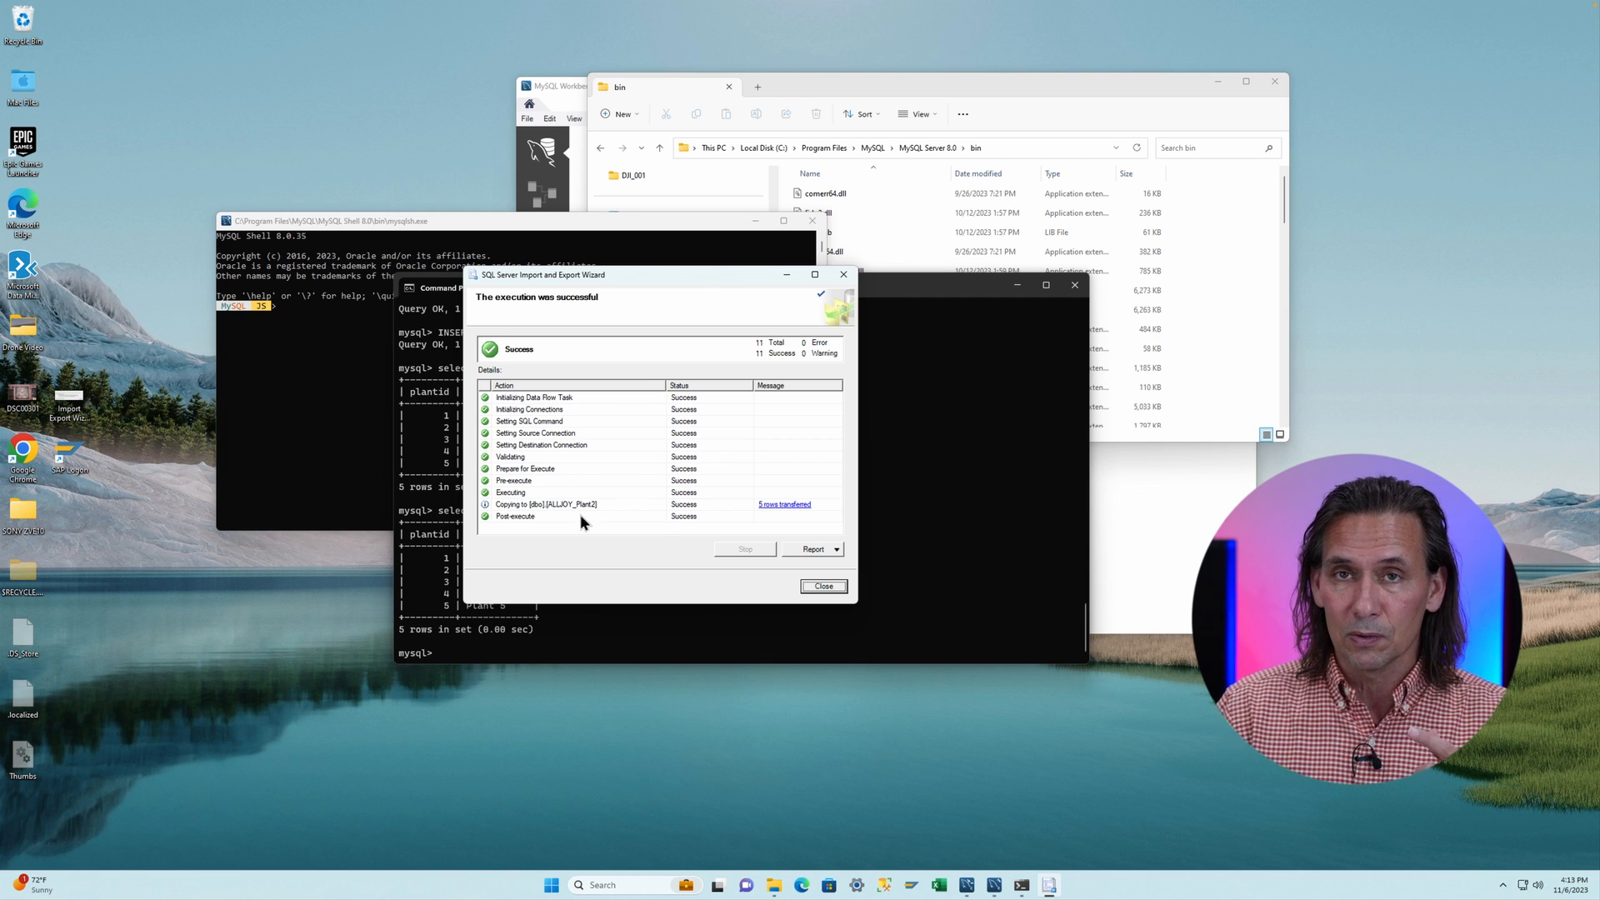
- Close the import wizard and minimize the command prompt, MySQL Shell and file explorer windows
left_click(820, 585)
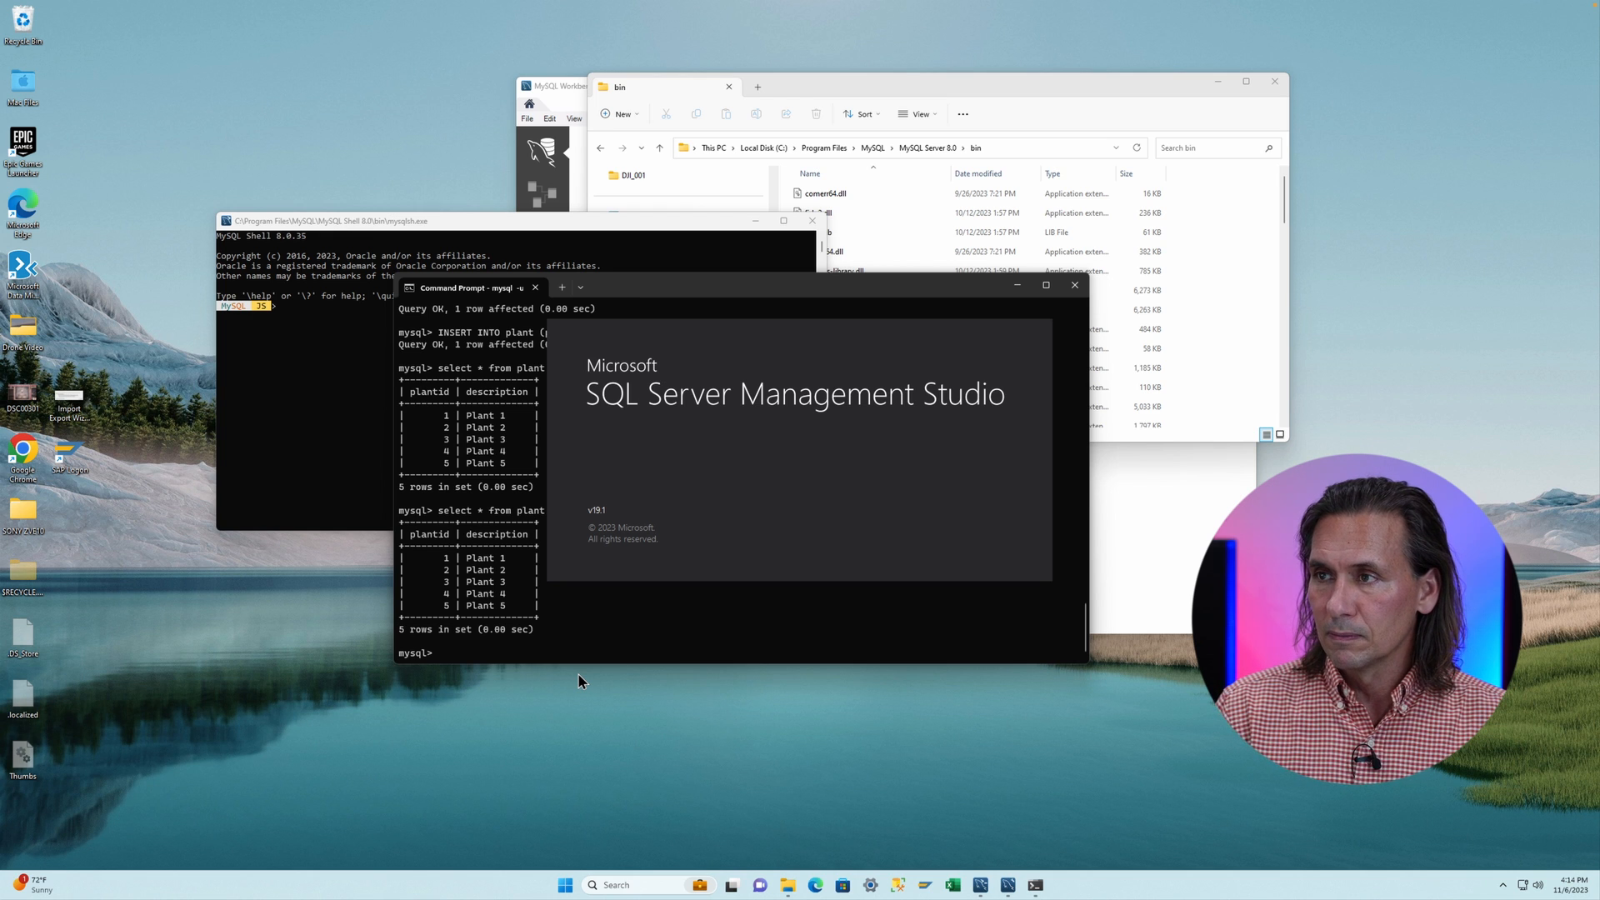
left_click(1016, 285)
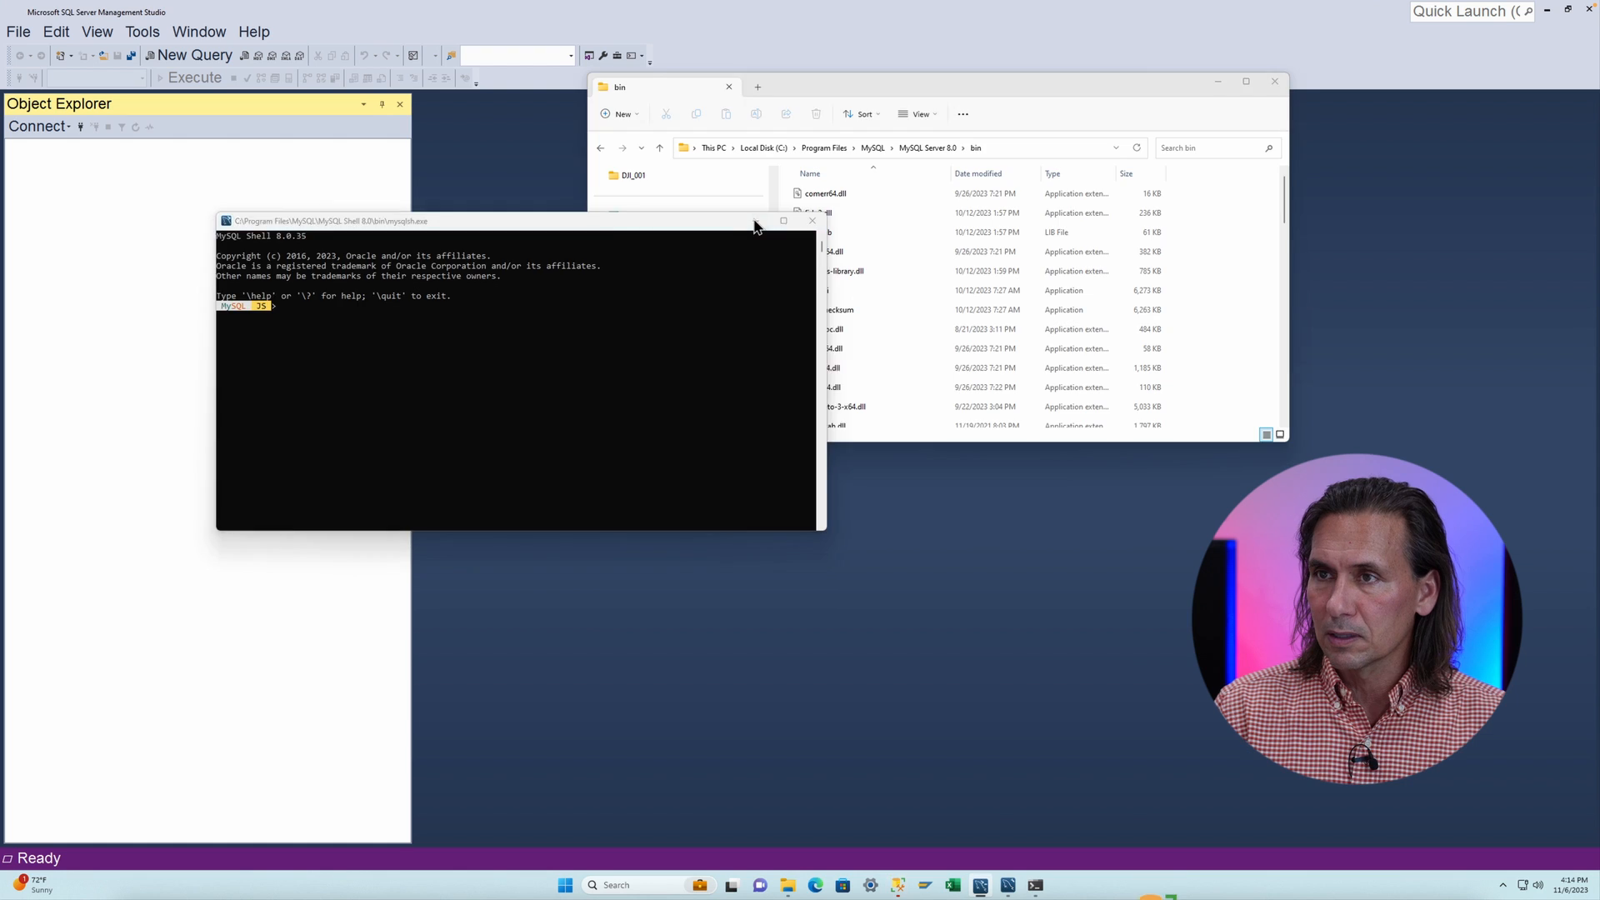
left_click(756, 222)
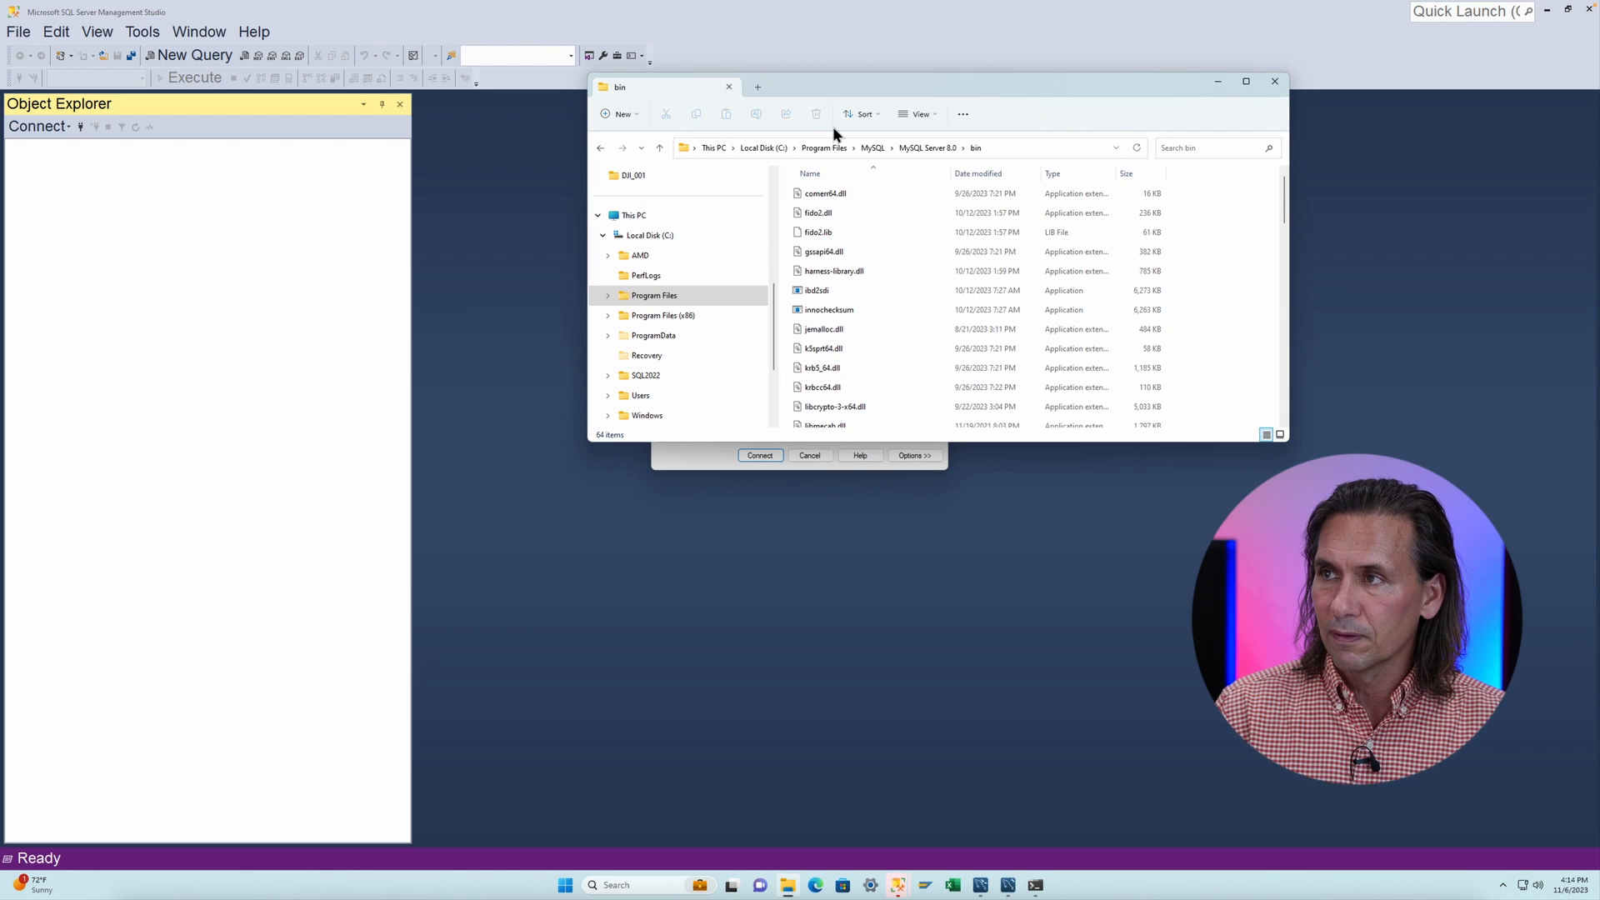
left_click(1217, 81)
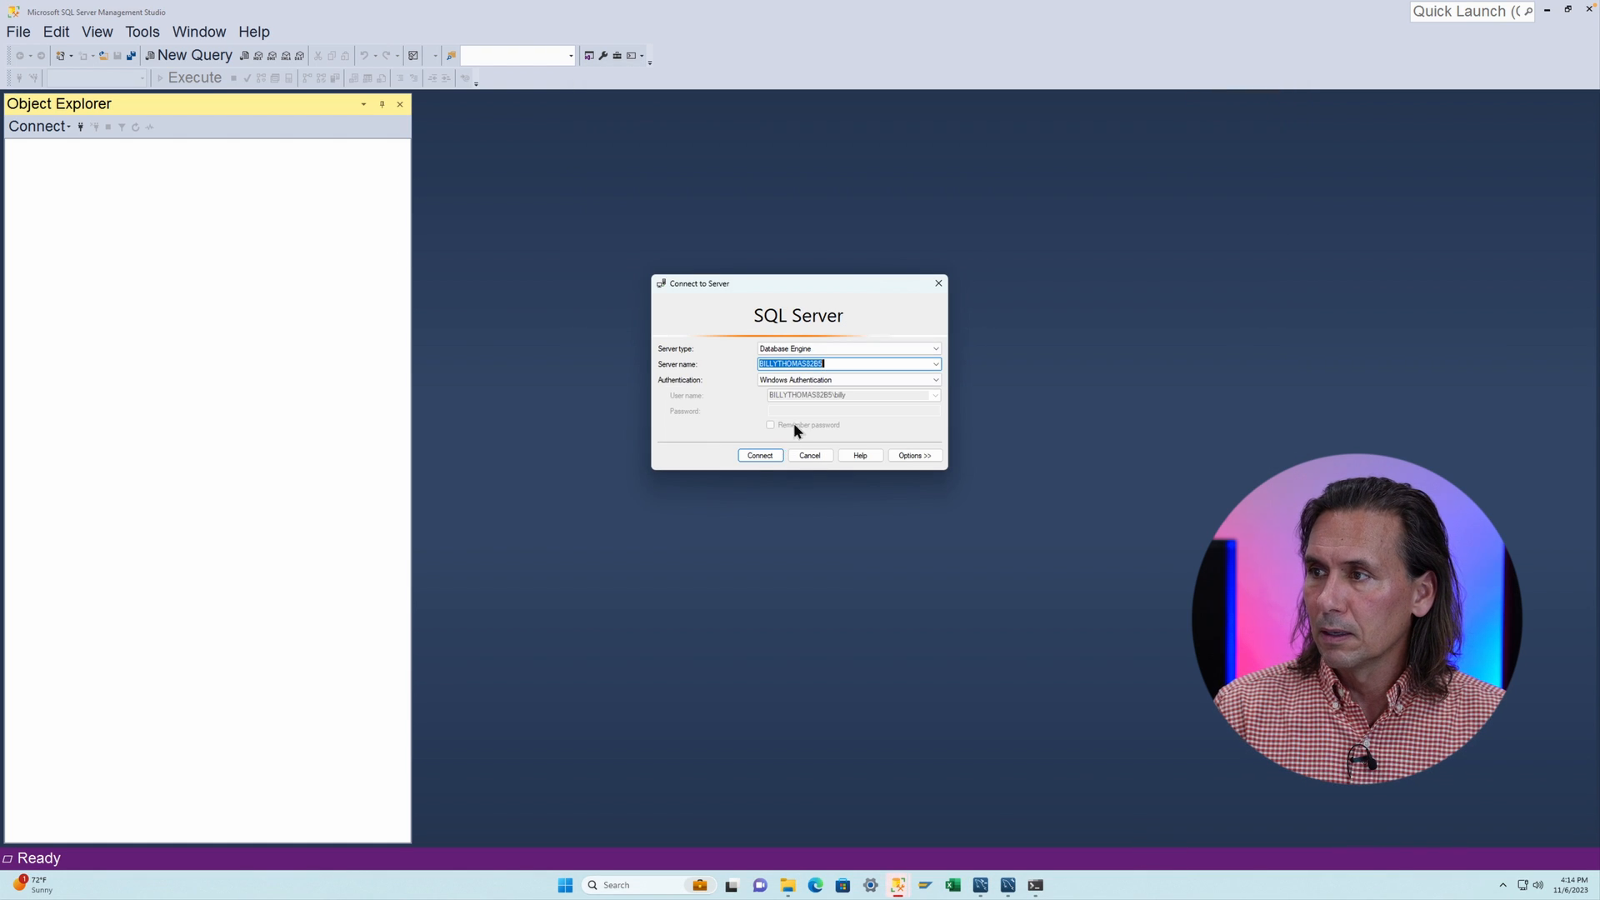
- Connect to the local SQL Server with Windows Authentication and expand the AdventureWorksLT2016 database's tables
left_click(748, 456)
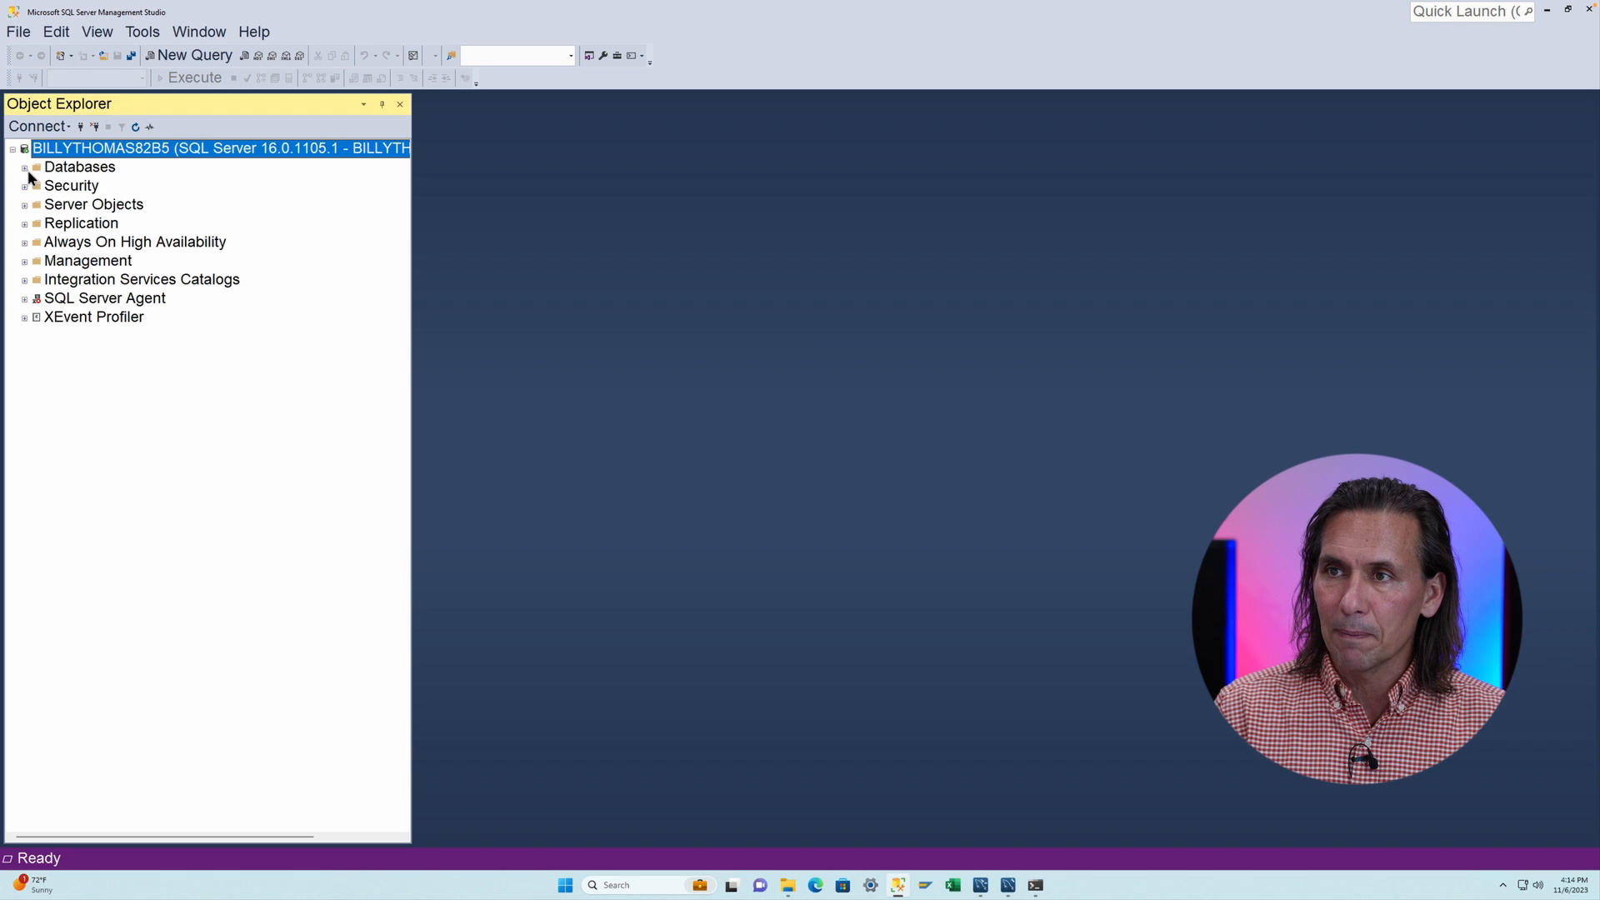
left_click(25, 167)
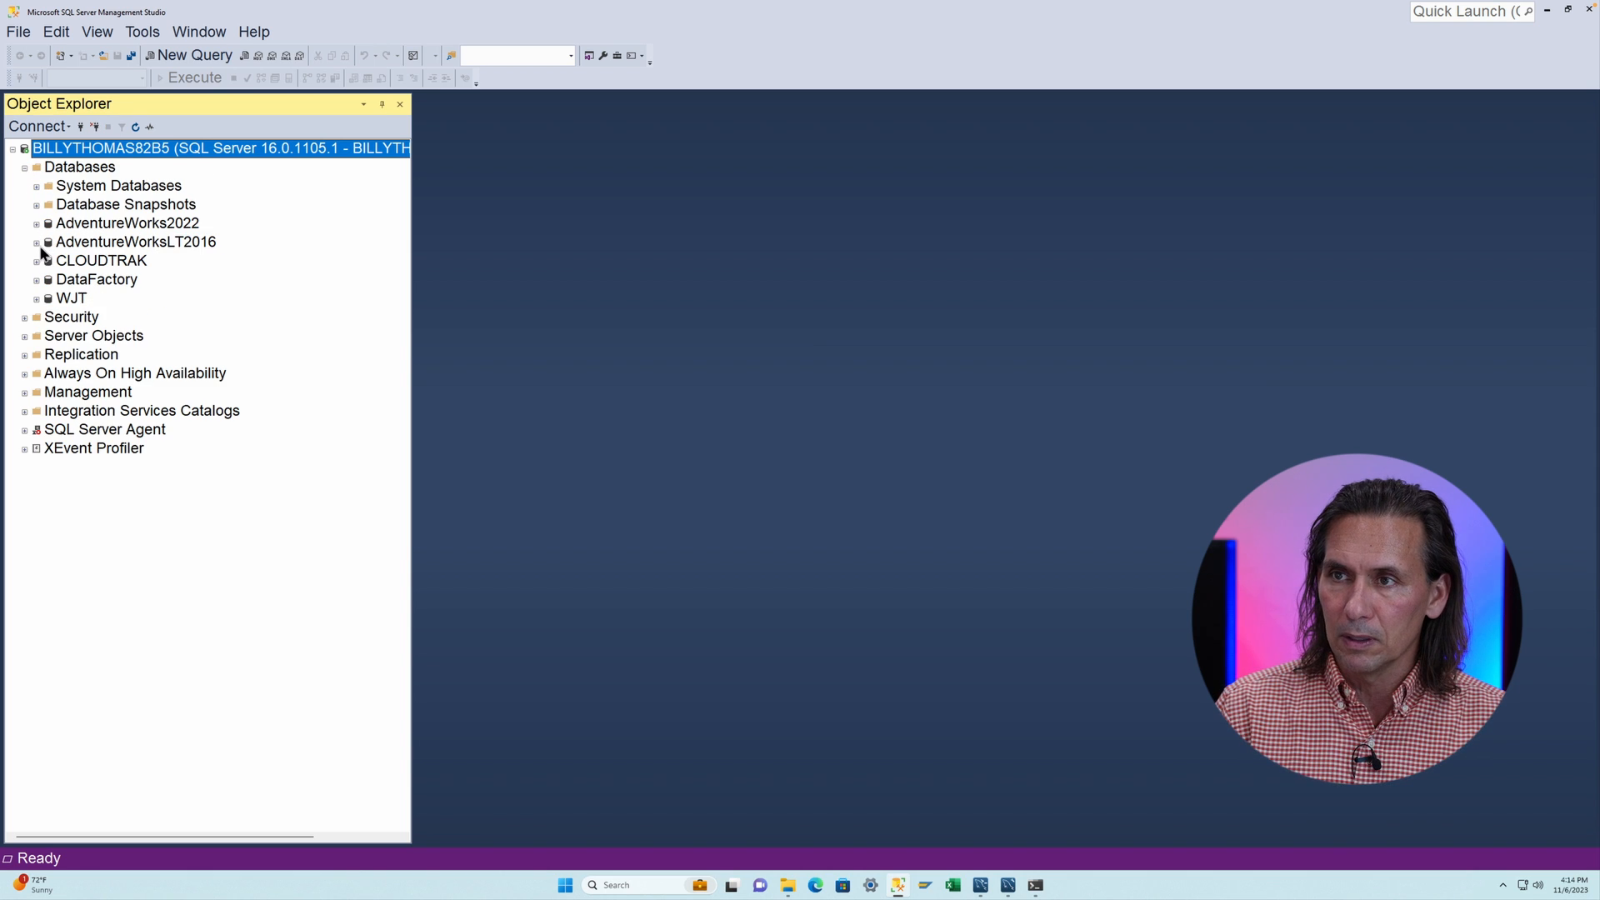
left_click(36, 244)
left_click(47, 281)
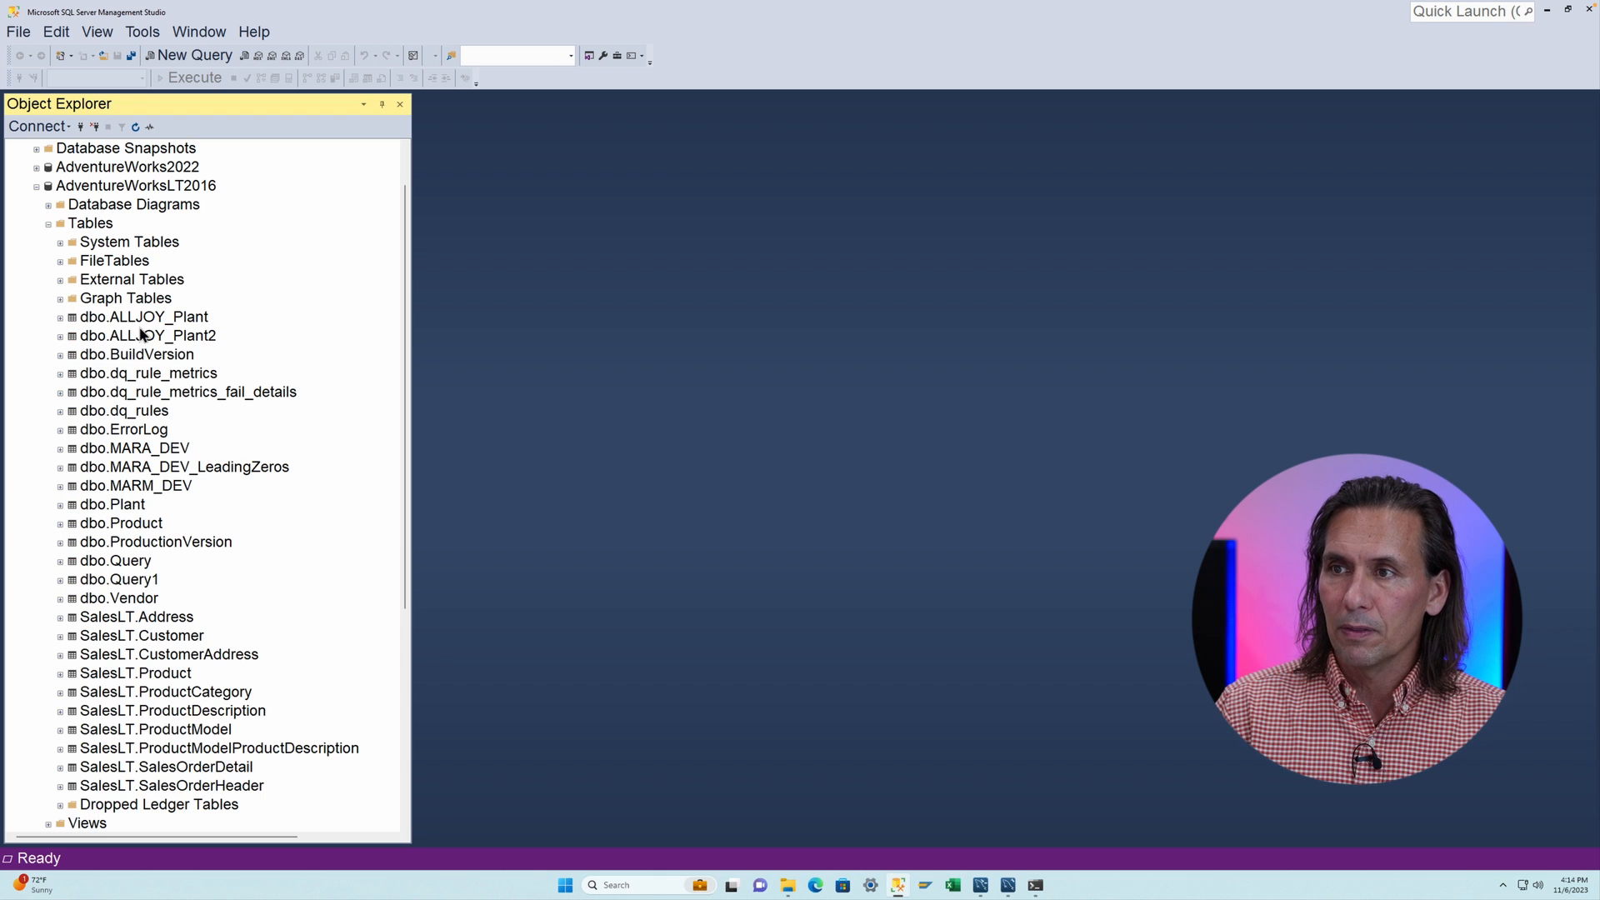
- Query the top rows of the imported dbo.ALLJOY_Plant2 table
left_click(167, 318)
left_click(165, 337)
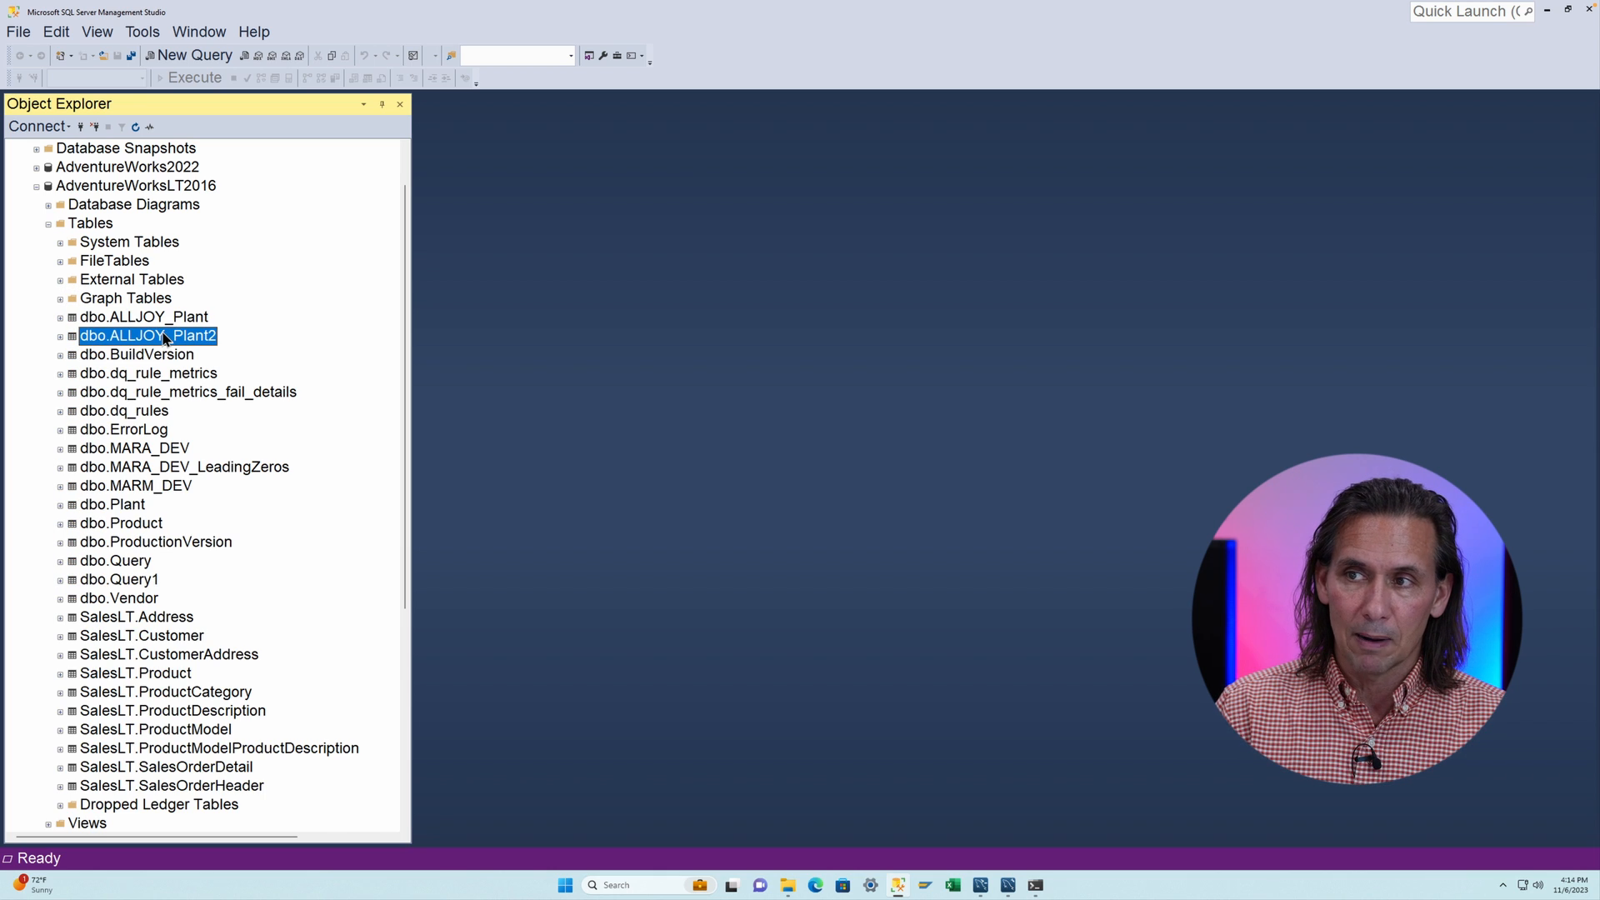
right_click(165, 336)
left_click(208, 366)
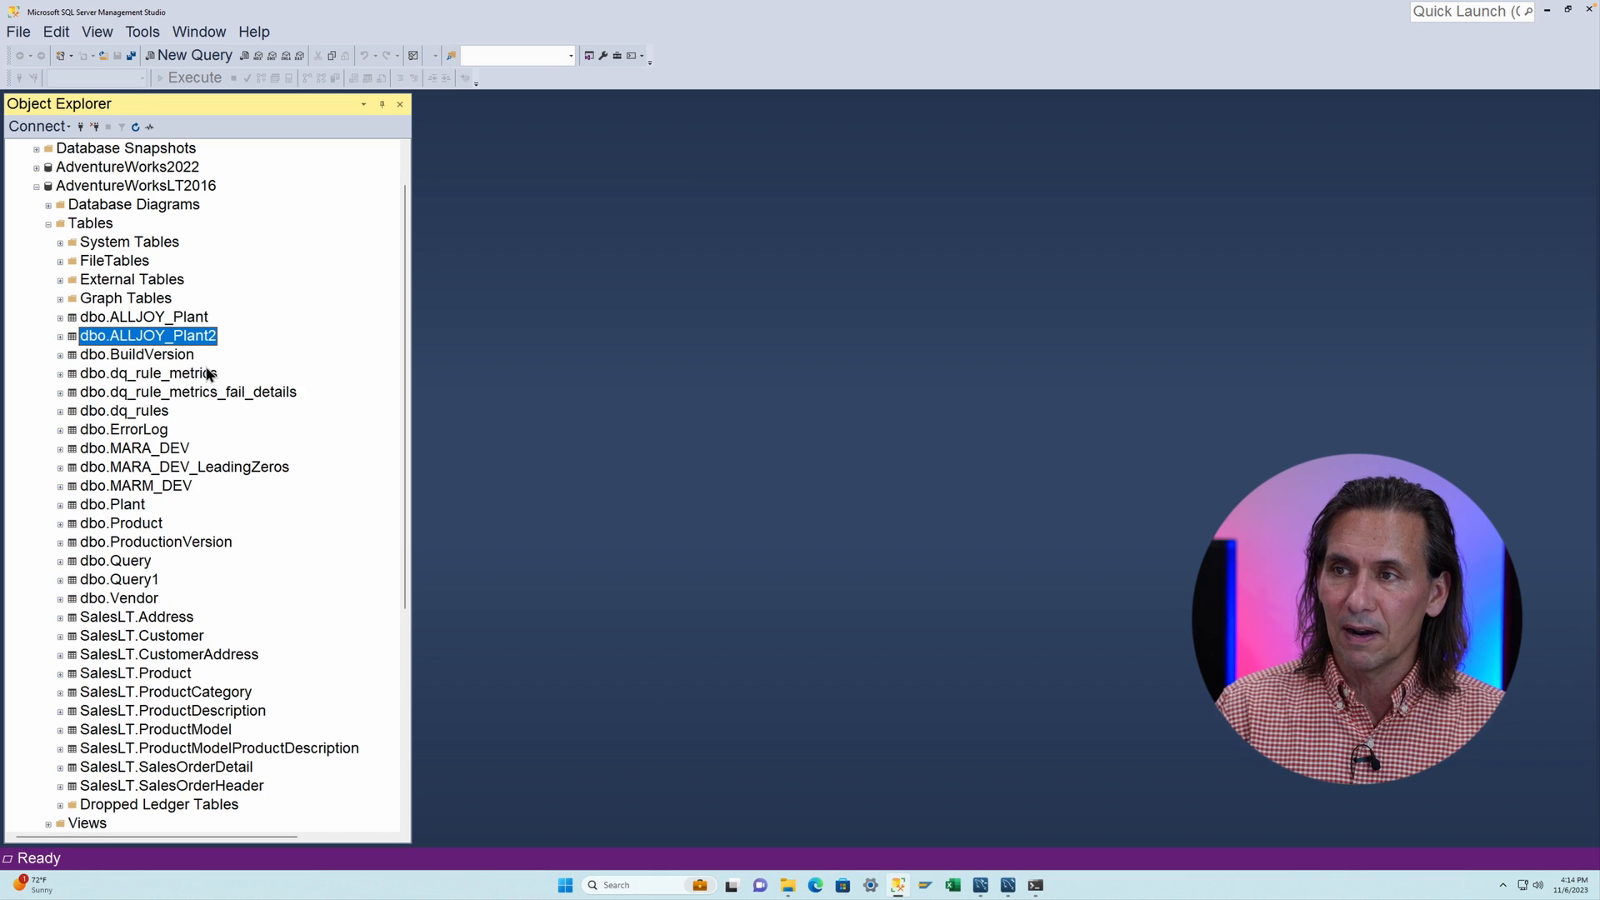